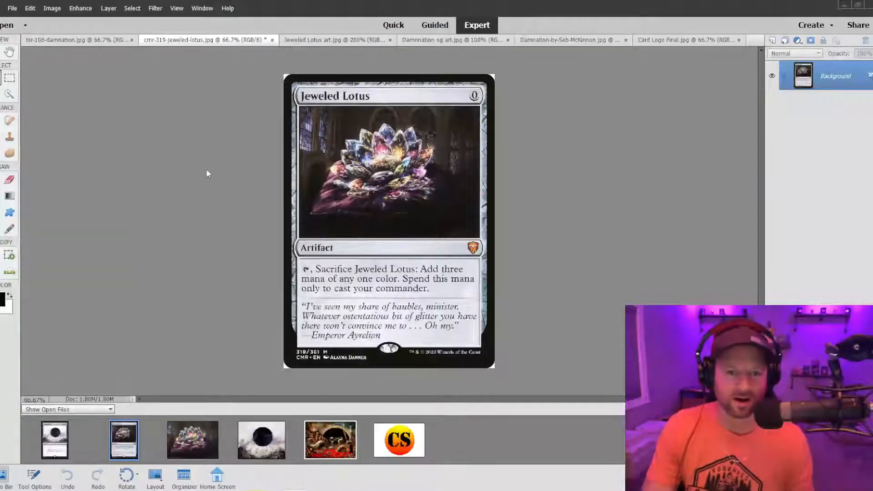
# Examine the open Damnation and Jeweled Lotus card scans and compare them with their separate artwork images.
pyautogui.click(61, 41)
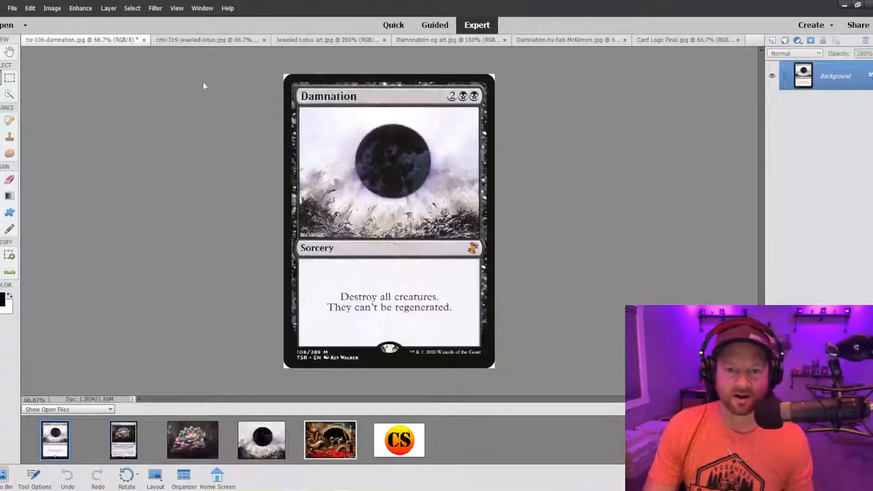
pyautogui.click(191, 40)
pyautogui.click(113, 40)
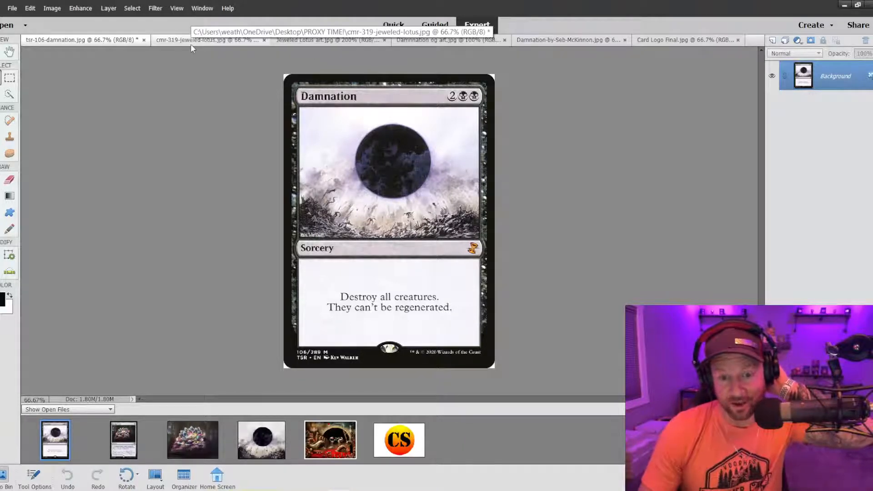
pyautogui.click(184, 40)
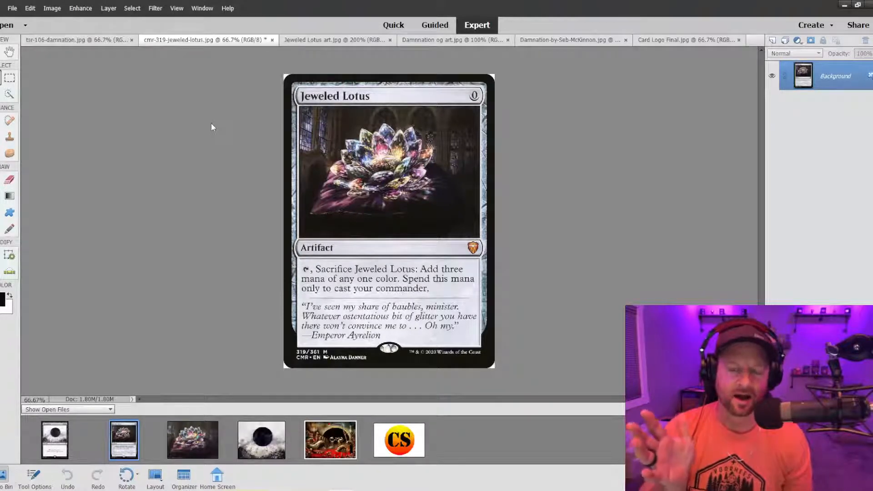
pyautogui.click(316, 41)
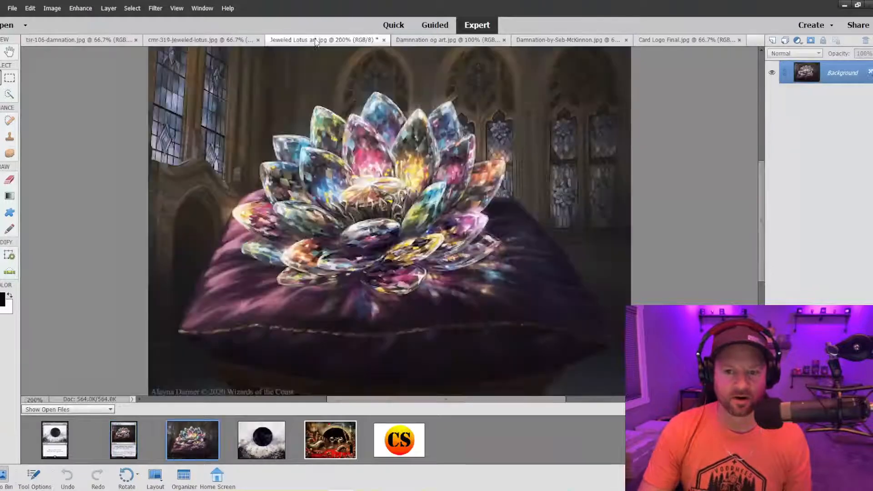
pyautogui.hotkey('ctrl', 'alt', '0')
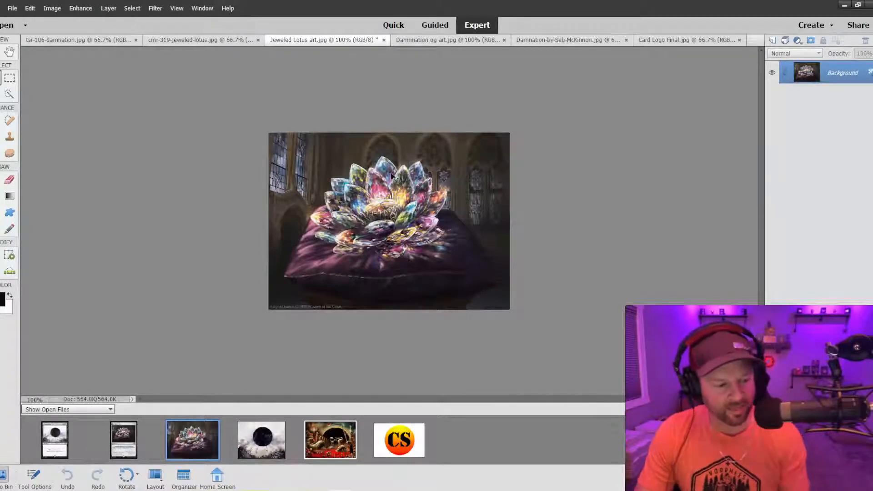
pyautogui.click(417, 40)
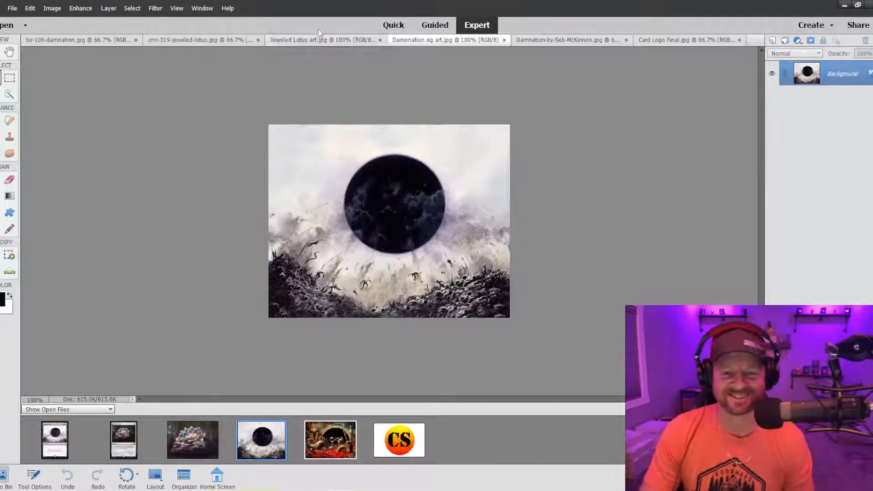
pyautogui.click(306, 40)
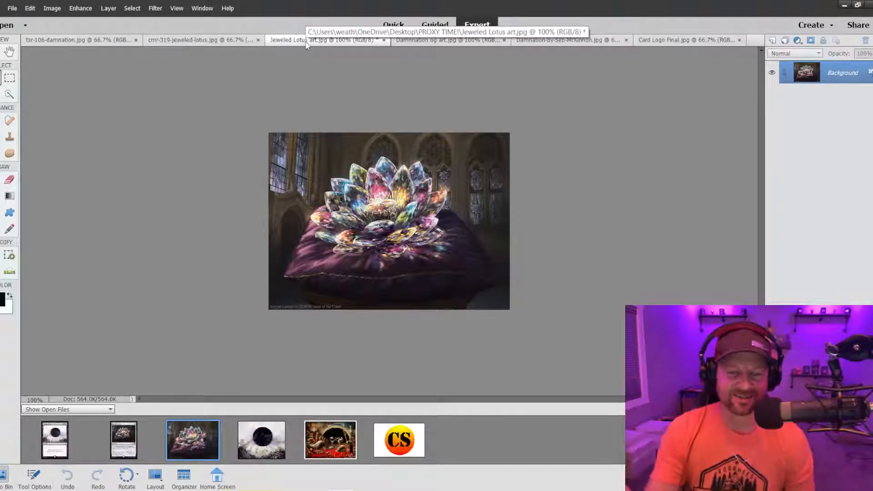
pyautogui.click(433, 40)
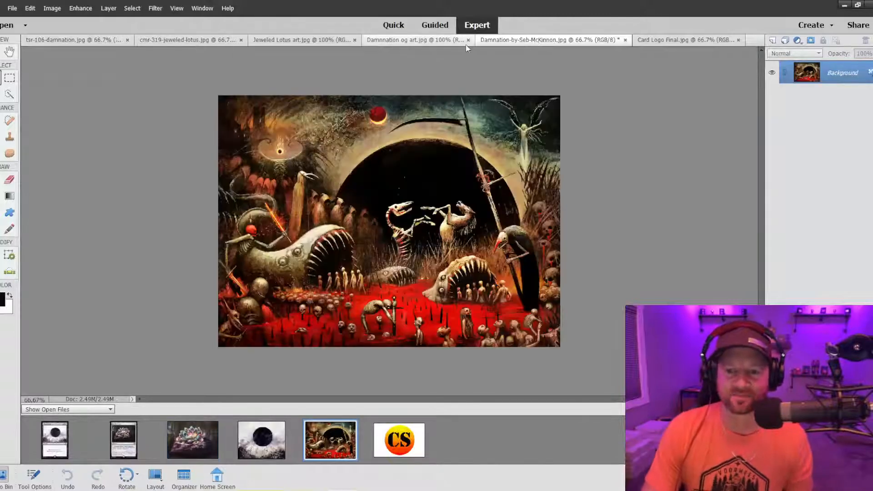
pyautogui.click(439, 44)
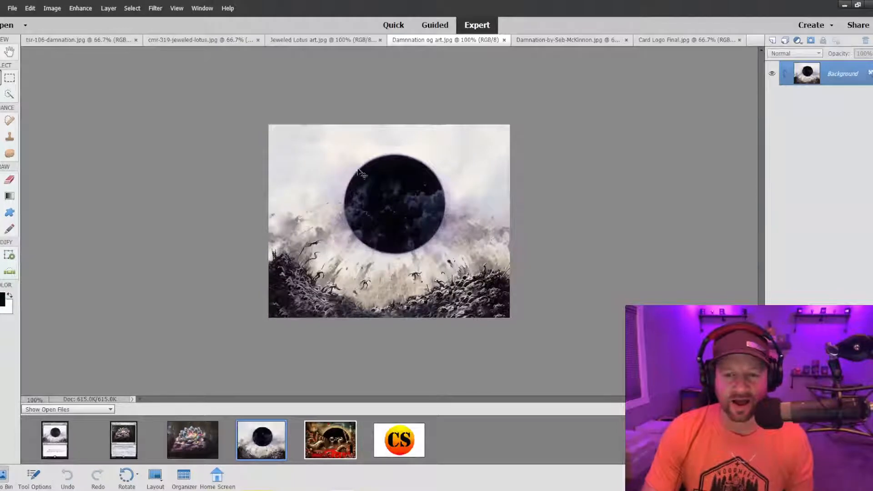
pyautogui.click(548, 39)
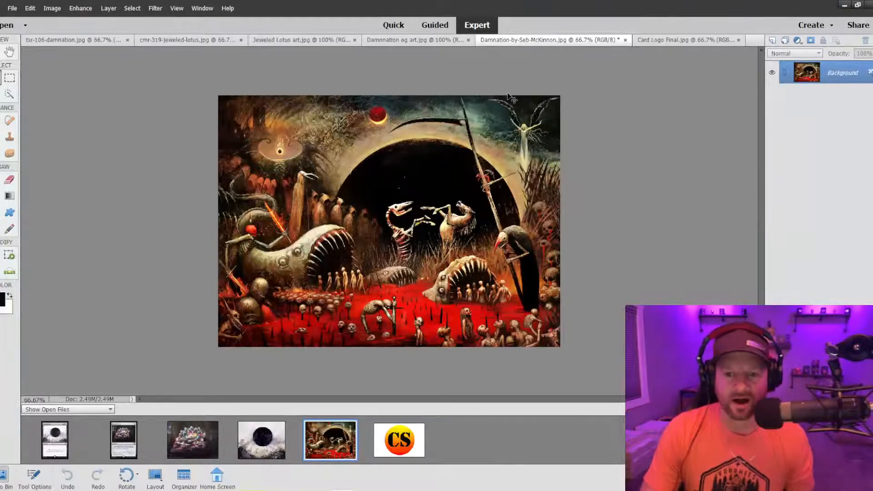
pyautogui.click(300, 40)
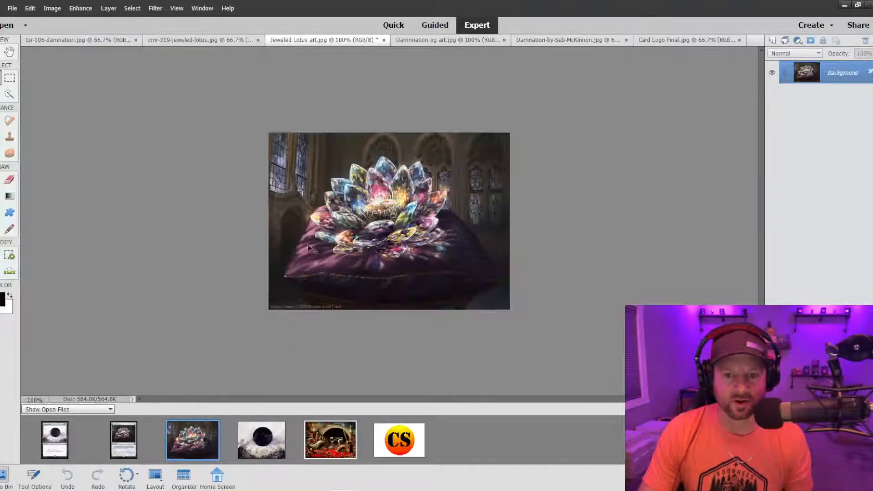
# Select the rules text box of the cmr-319-jeweled-lotus.jpg card with Quick Selection and a 125 px brush.
pyautogui.click(162, 41)
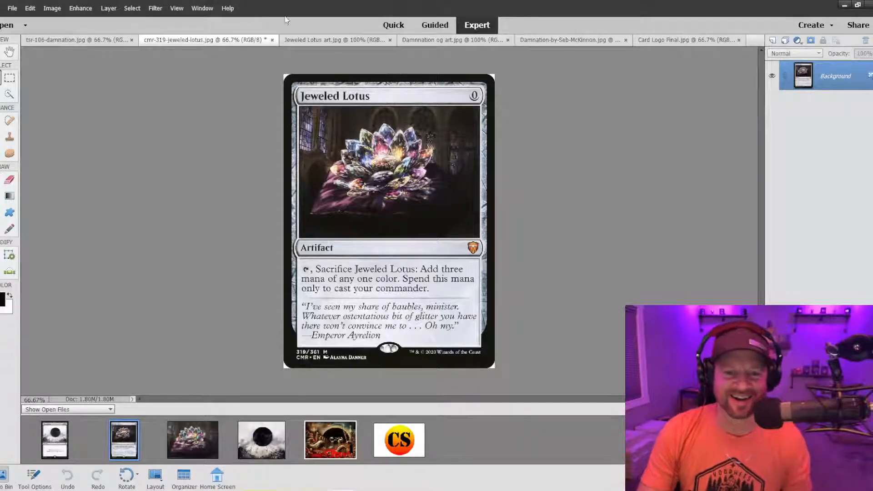
pyautogui.click(10, 96)
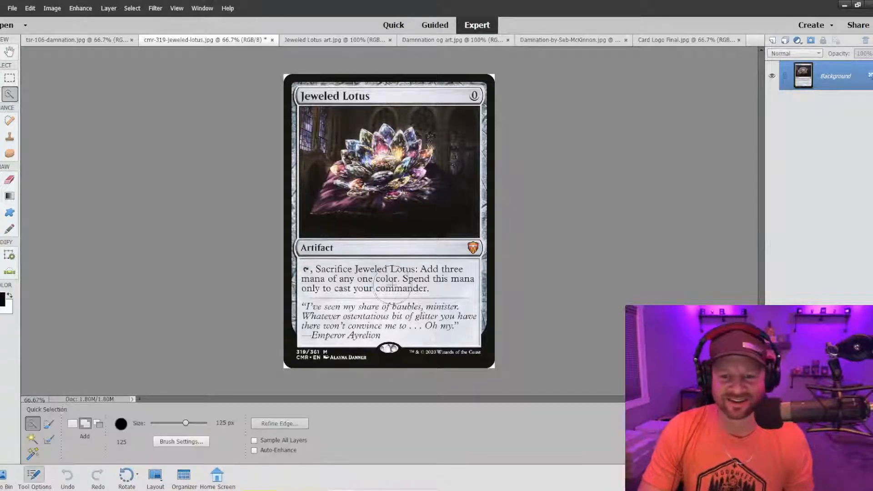
pyautogui.moveTo(390, 288)
pyautogui.mouseDown()
pyautogui.moveTo(334, 285)
pyautogui.moveTo(355, 293)
pyautogui.moveTo(454, 284)
pyautogui.moveTo(436, 319)
pyautogui.moveTo(324, 316)
pyautogui.mouseUp()
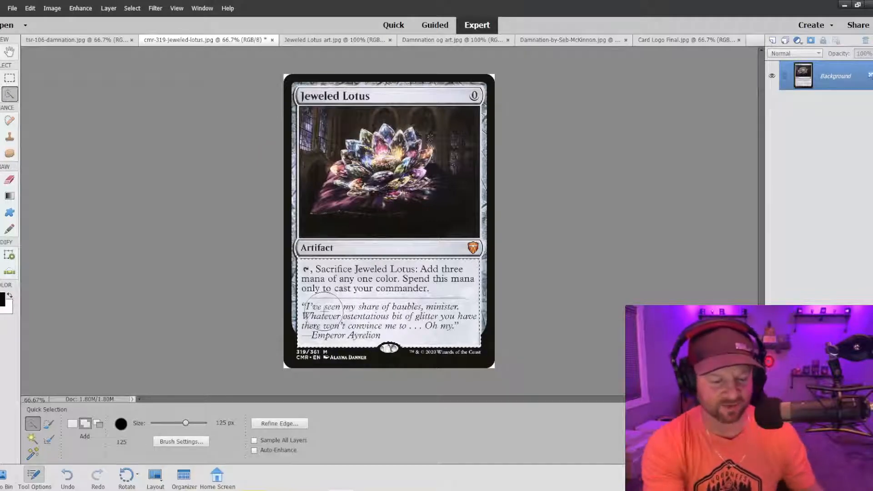
# Reduce the Quick Selection brush to 30 px and add the card's Artifact type line to the selection.
pyautogui.hotkey('ctrl', '=')
pyautogui.press('[')
pyautogui.press('[')
pyautogui.press('[')
pyautogui.press('[')
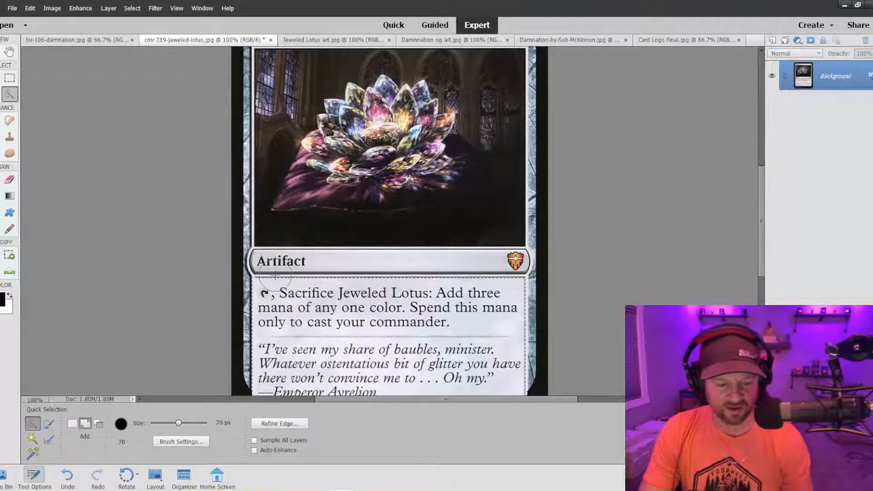
pyautogui.press('[')
pyautogui.press('[')
pyautogui.press('[')
pyautogui.press('[')
pyautogui.press('[')
pyautogui.press('[')
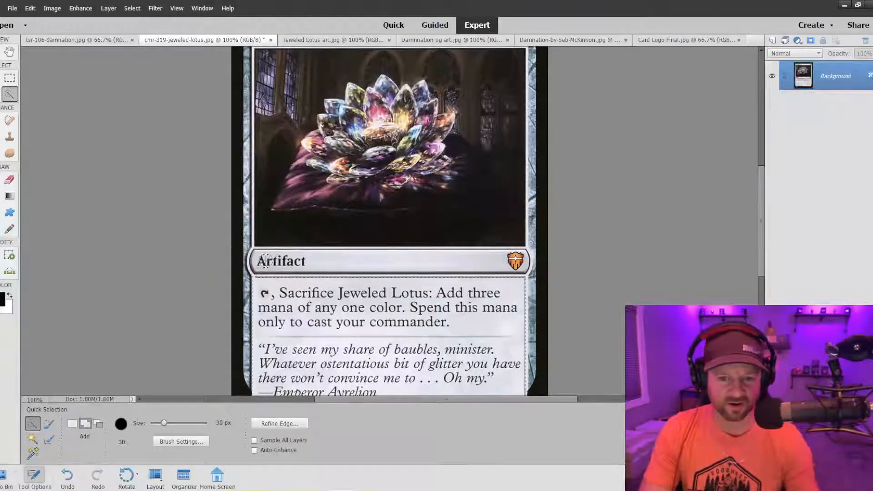
pyautogui.moveTo(269, 261); pyautogui.dragTo(345, 261)
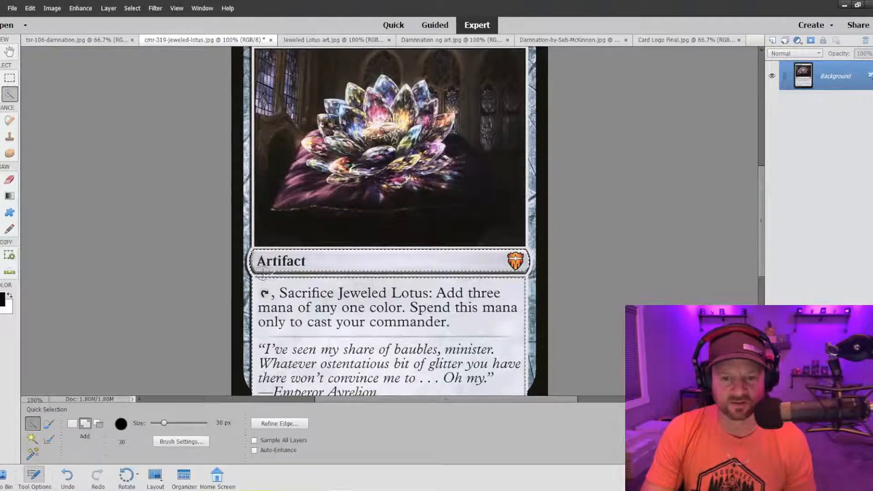
# Extend the selection with the strip between the type line and text box, and with the card's title bar.
pyautogui.moveTo(262, 274); pyautogui.dragTo(512, 273)
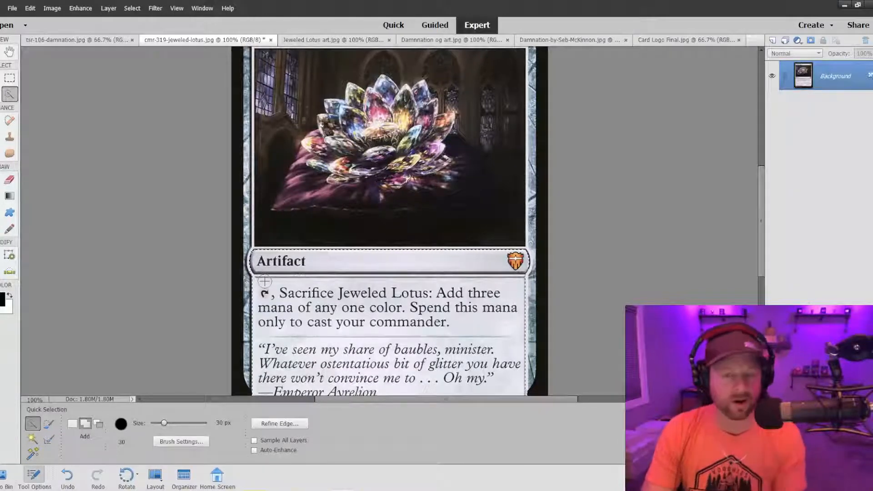
pyautogui.scroll(-3, 268, 290)
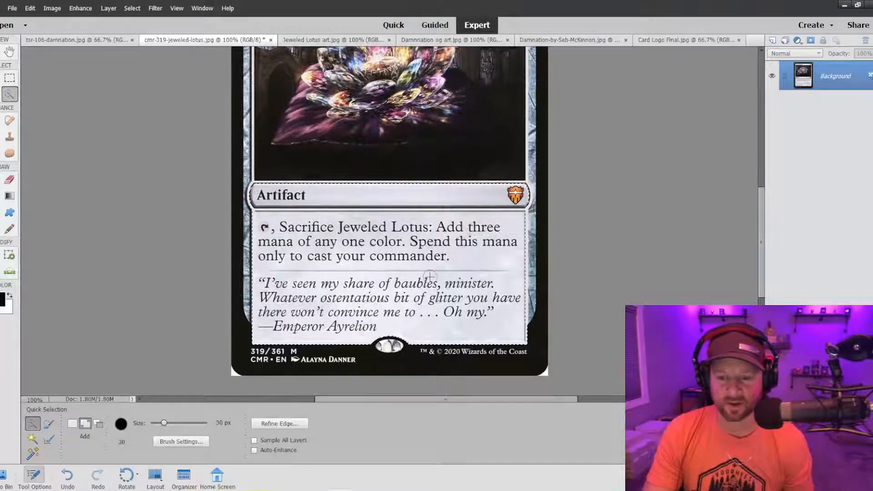
pyautogui.scroll(2, 391, 296)
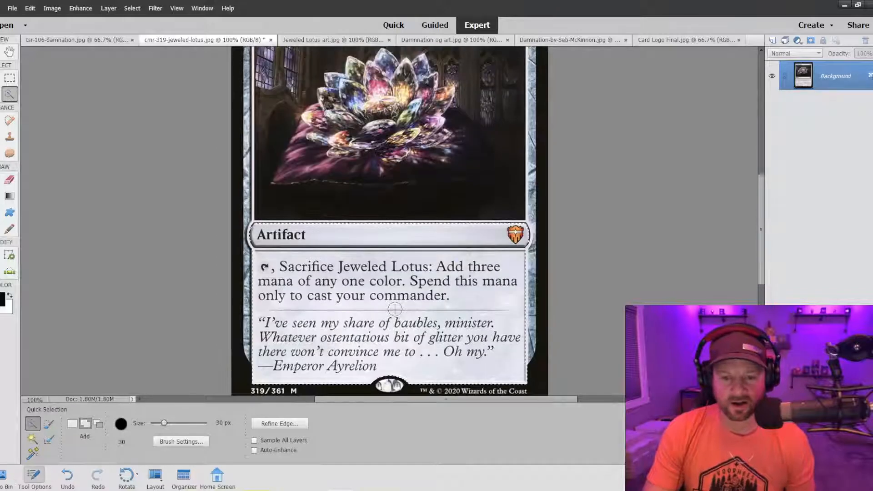
pyautogui.scroll(6, 395, 309)
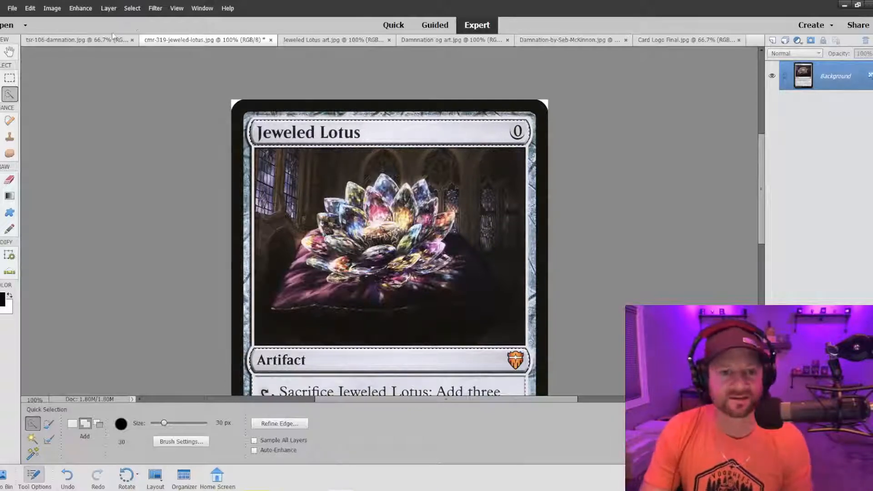
# Paste the copied card frame pieces into the Jeweled Lotus art image and scale them down to about 37.5% over the lotus.
pyautogui.click(303, 40)
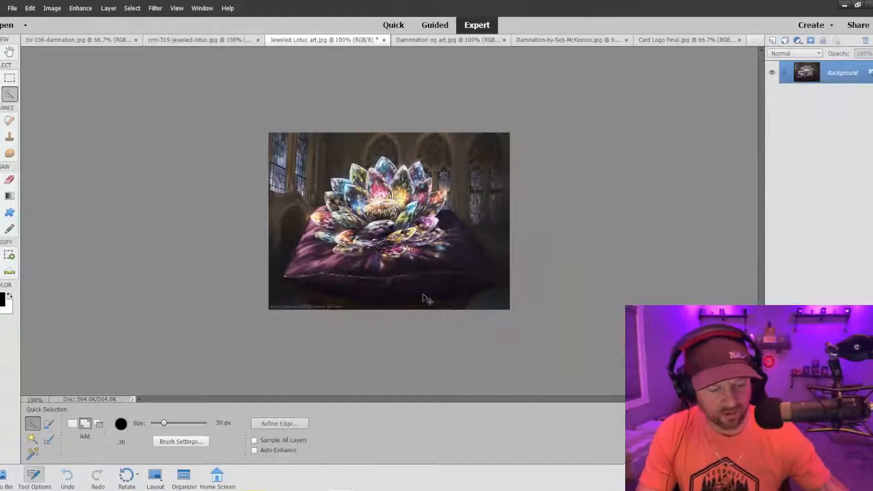
pyautogui.hotkey('ctrl', 'v')
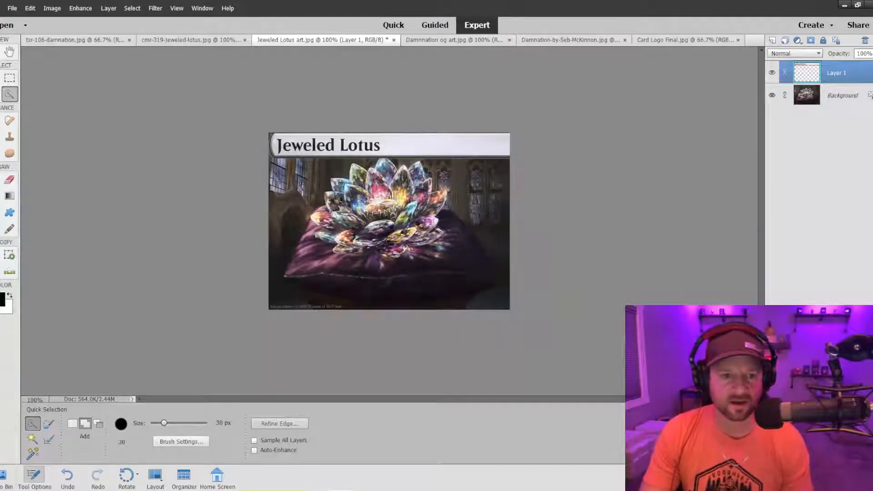
pyautogui.press('v')
pyautogui.moveTo(267, 131); pyautogui.dragTo(339, 192)
pyautogui.moveTo(398, 251); pyautogui.dragTo(361, 156)
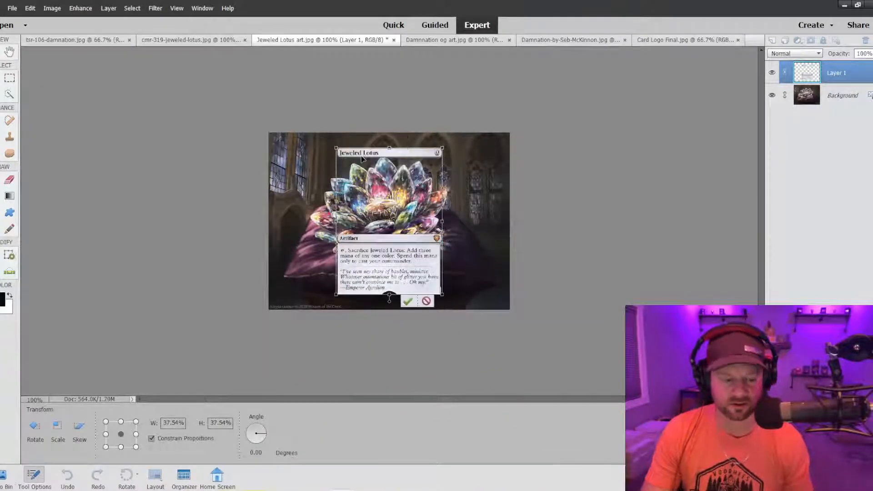
# Enlarge the pasted card frame to about 39.6% and reposition it over the lotus artwork.
pyautogui.hotkey('ctrl', '+')
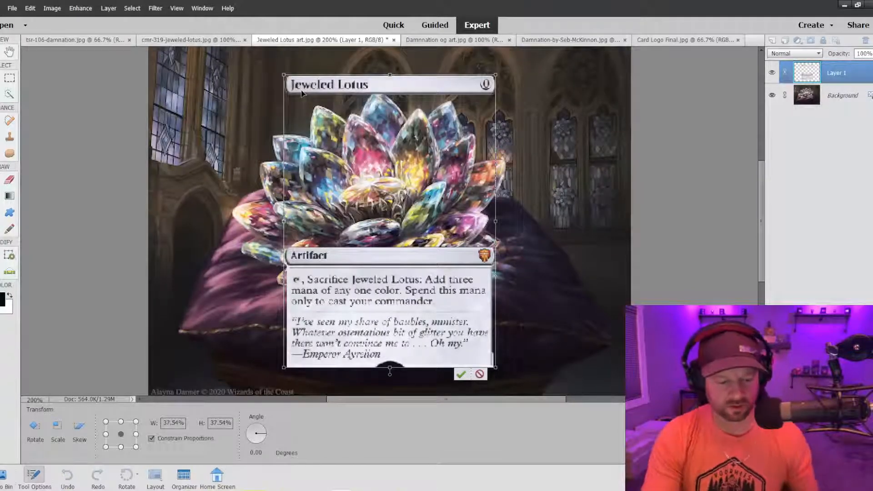
pyautogui.hotkey('ctrl', '-')
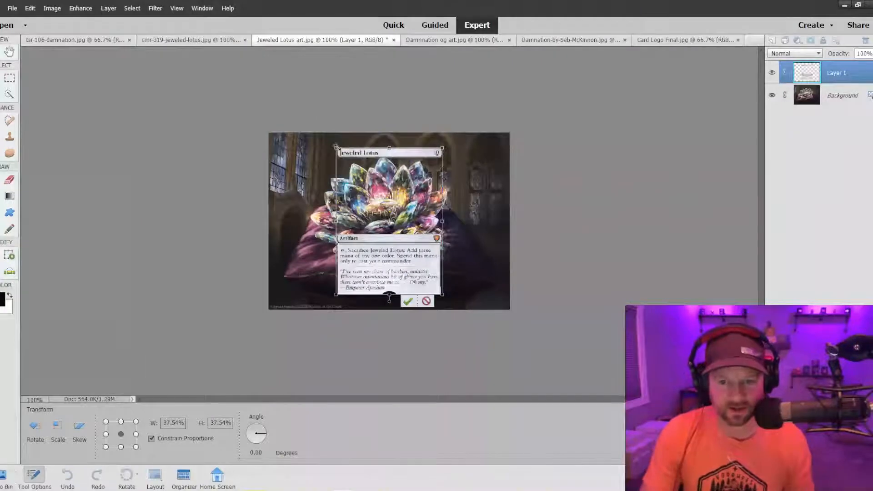
pyautogui.moveTo(334, 147); pyautogui.dragTo(330, 138)
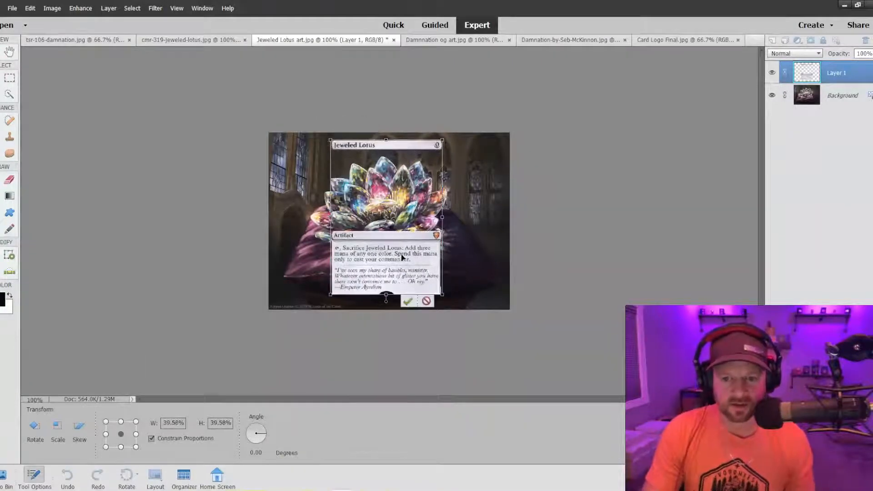
pyautogui.moveTo(401, 262)
pyautogui.mouseDown()
pyautogui.moveTo(393, 260)
pyautogui.moveTo(397, 267)
pyautogui.mouseUp()
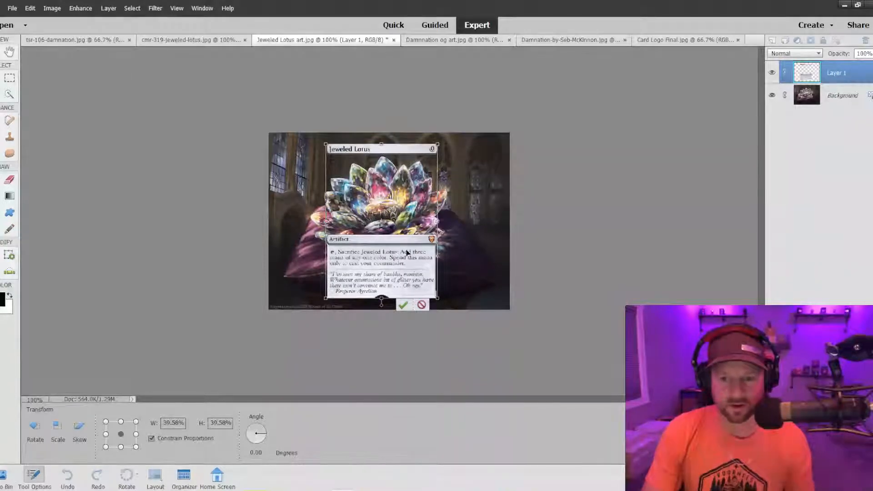
pyautogui.moveTo(406, 252); pyautogui.dragTo(400, 252)
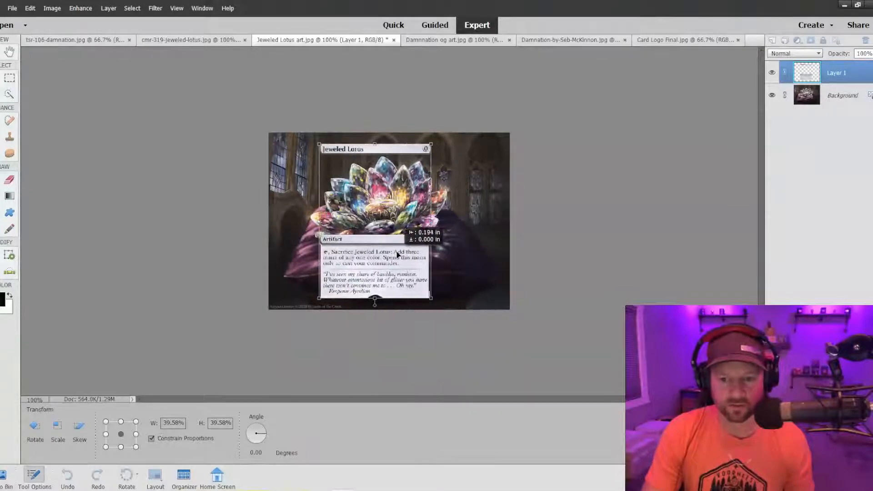
# Apply the transform and set the pasted frame layer's opacity to 51%.
pyautogui.click(871, 54)
pyautogui.click(858, 64)
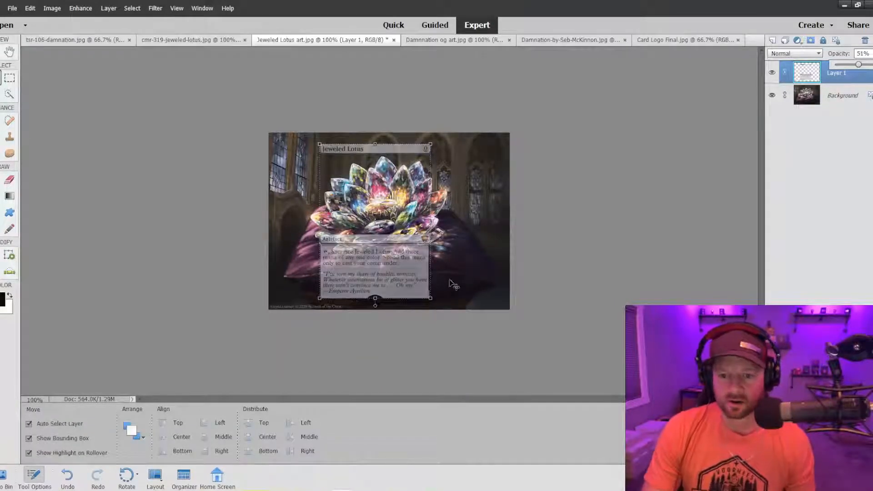
# Check the semi-transparent frame's placement over the lotus artwork, both close up and at full view.
pyautogui.hotkey('ctrl', '=')
pyautogui.hotkey('ctrl', '=')
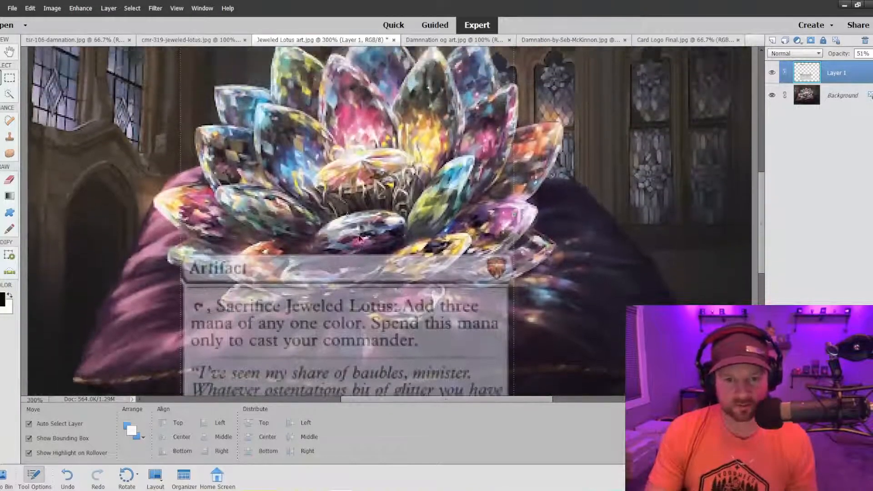
pyautogui.hotkey('ctrl', '-')
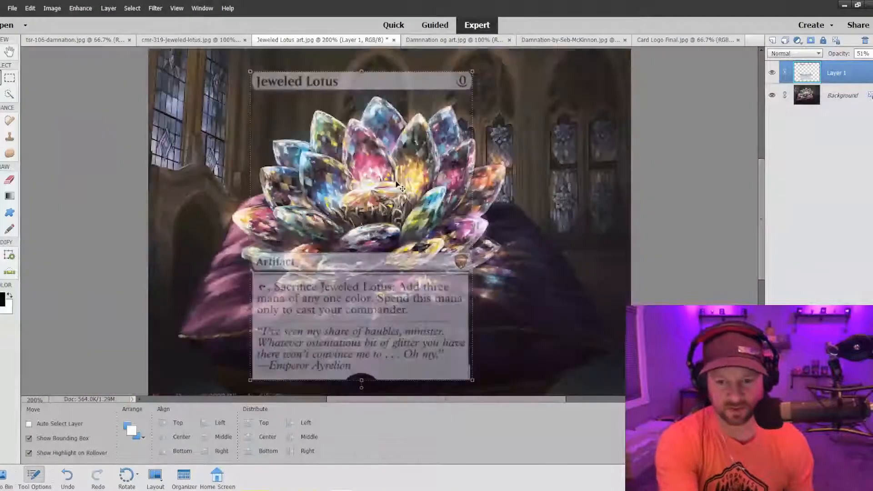
pyautogui.hotkey('ctrl', '-')
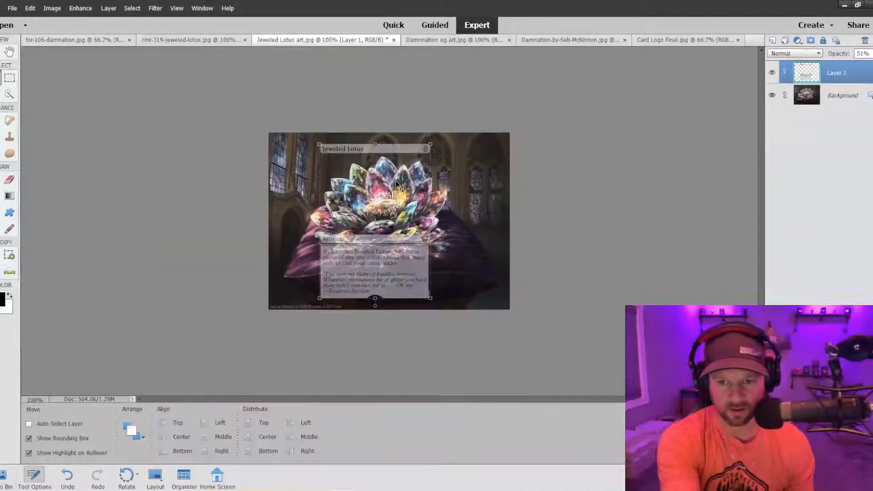
pyautogui.hotkey('ctrl', '+')
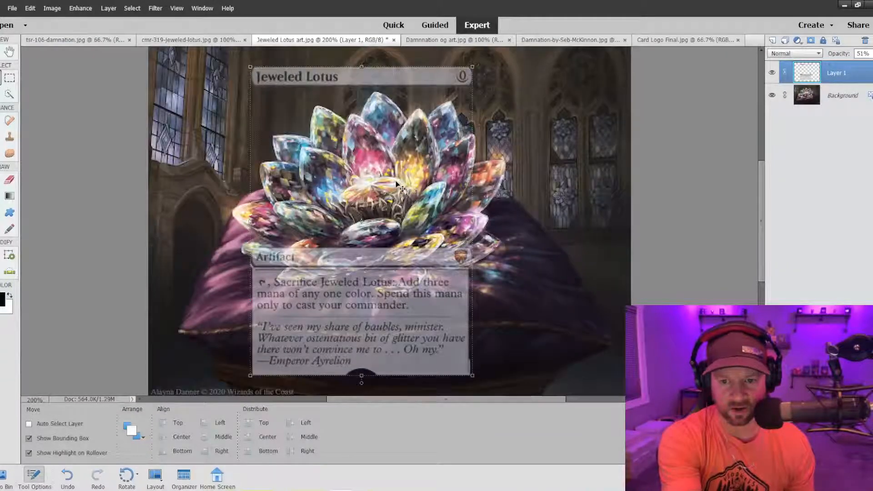
pyautogui.hotkey('ctrl', '-')
pyautogui.hotkey('ctrl', '+')
pyautogui.hotkey('ctrl', '-')
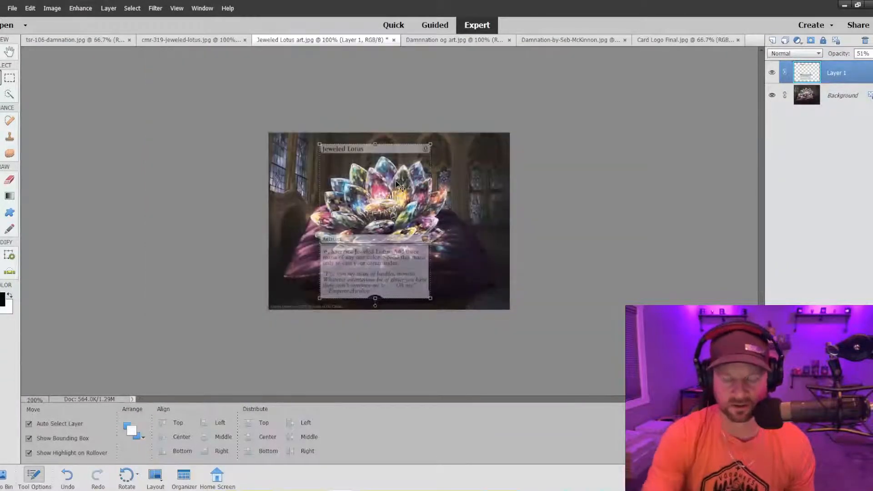
# Check the semi-transparent card frame against the lotus close up and adjust its position over the artwork.
pyautogui.hotkey('ctrl', '+')
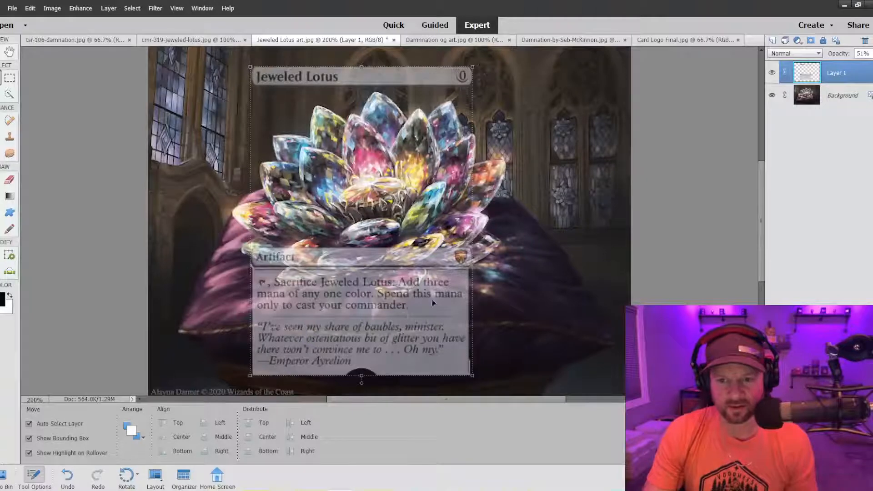
pyautogui.scroll(3, 433, 302)
pyautogui.scroll(-2, 433, 303)
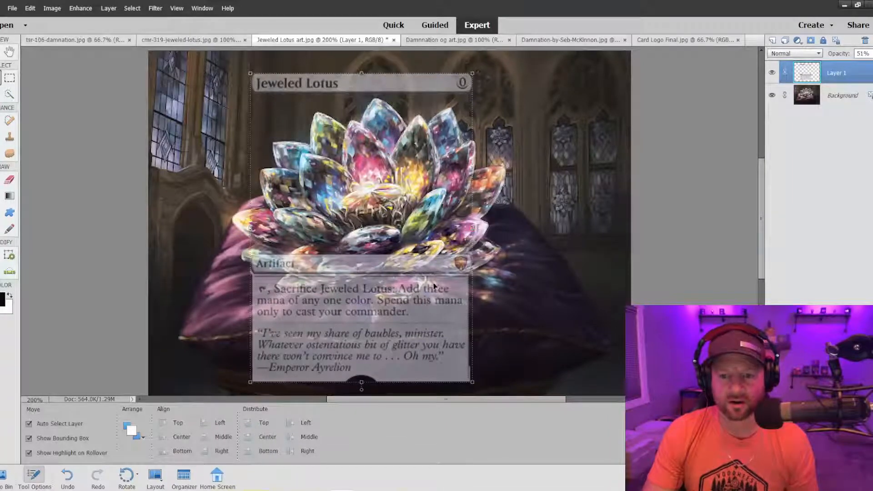
pyautogui.hotkey('ctrl', '=')
pyautogui.hotkey('ctrl', '-')
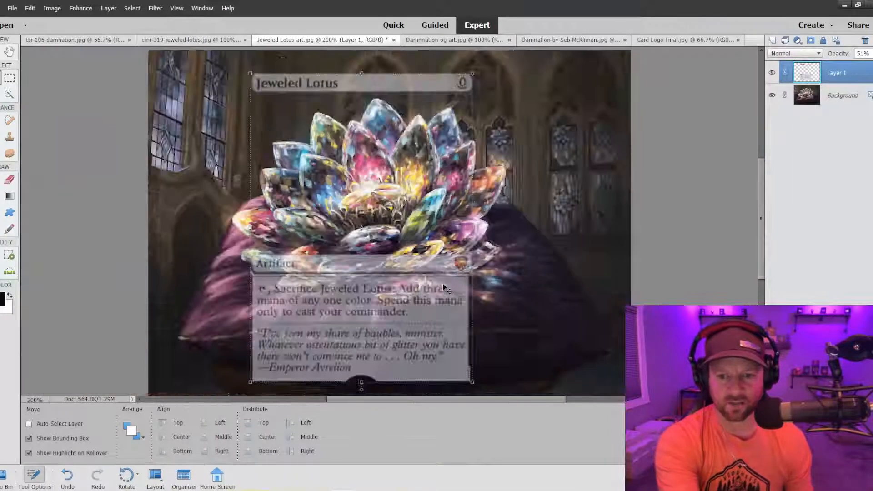
pyautogui.hotkey('ctrl', '-')
pyautogui.moveTo(404, 266); pyautogui.dragTo(406, 244)
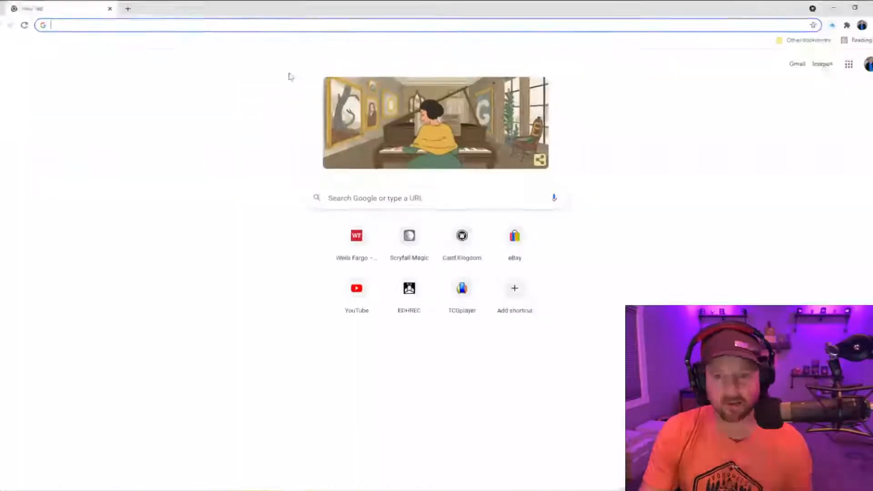
pyautogui.click(441, 202)
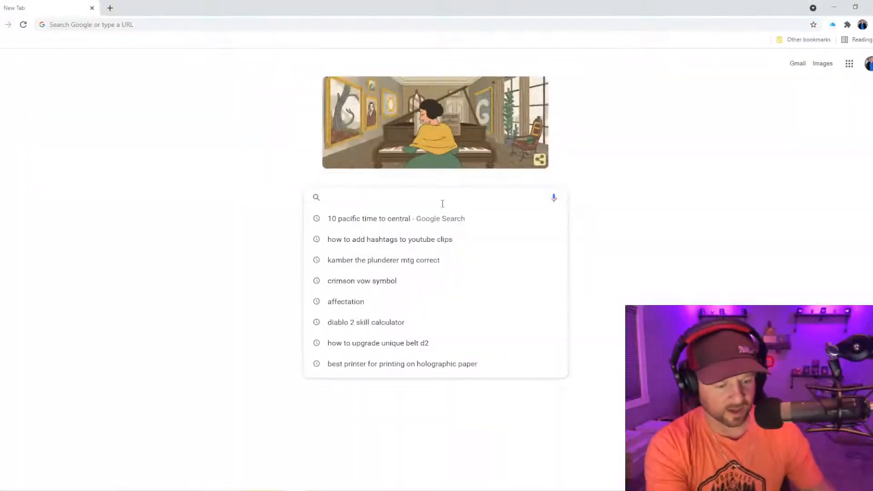
pyautogui.write('mtg')
pyautogui.press('BackSpace')
pyautogui.press('BackSpace')
pyautogui.press('BackSpace')
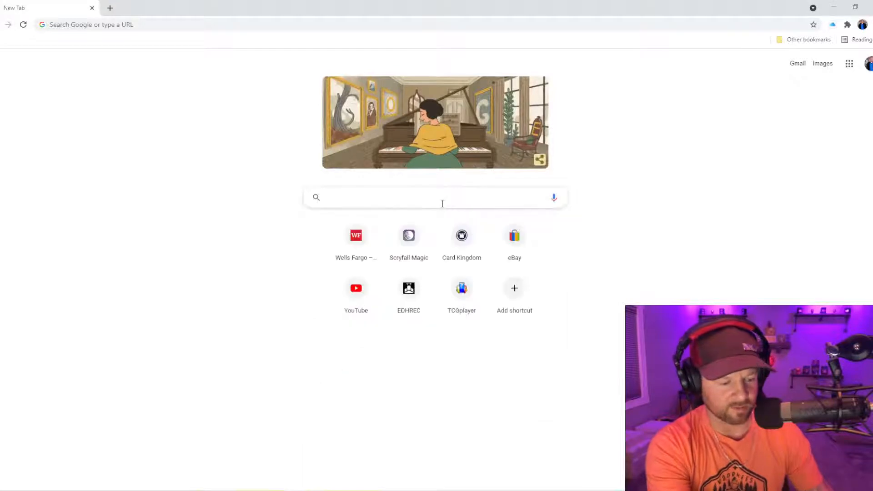
pyautogui.write('scr')
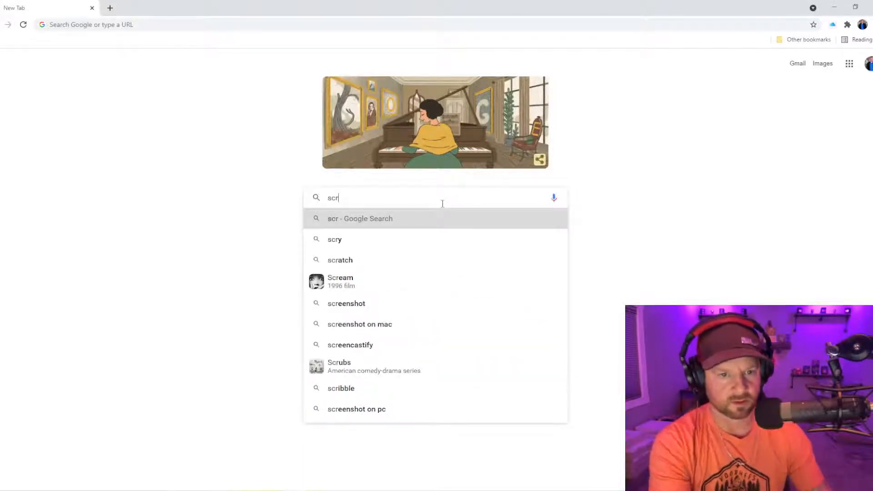
# Open scryfall.com in the browser and search for black lotus.
pyautogui.click(196, 26)
pyautogui.write('scryfall.com')
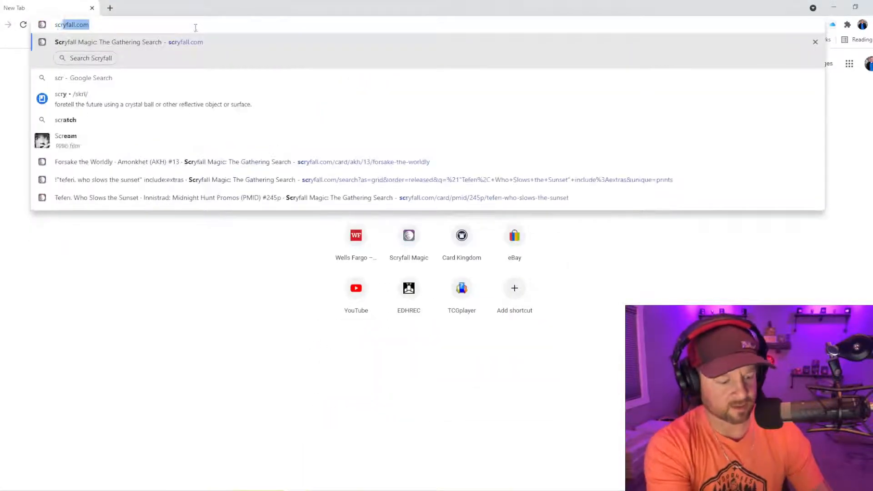
pyautogui.press('Return')
pyautogui.write('b')
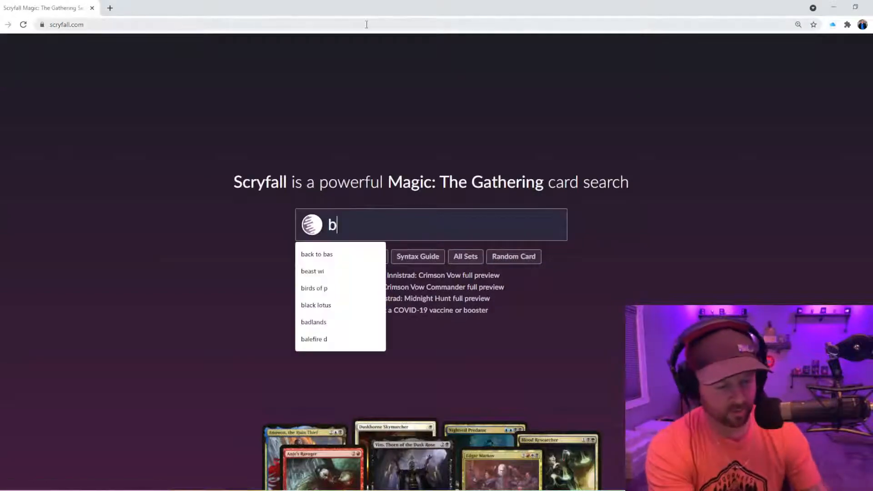
pyautogui.write('lack lotuc')
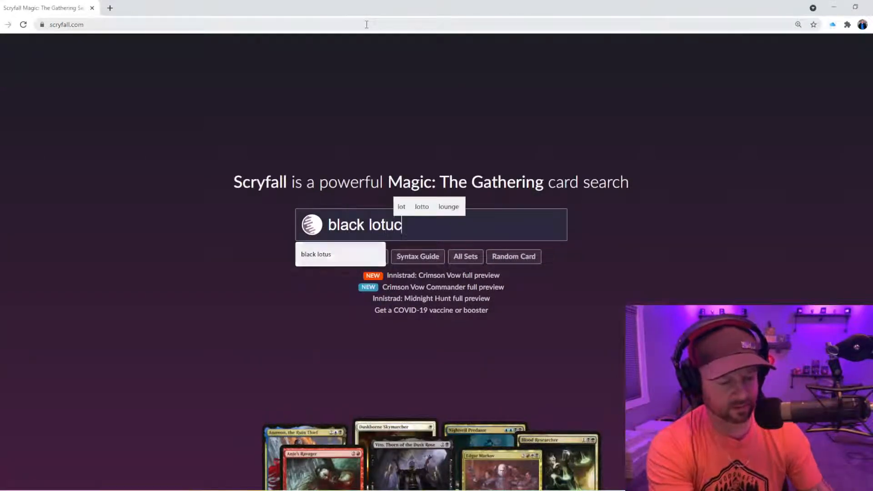
pyautogui.press('BackSpace')
pyautogui.write('s')
pyautogui.press('Return')
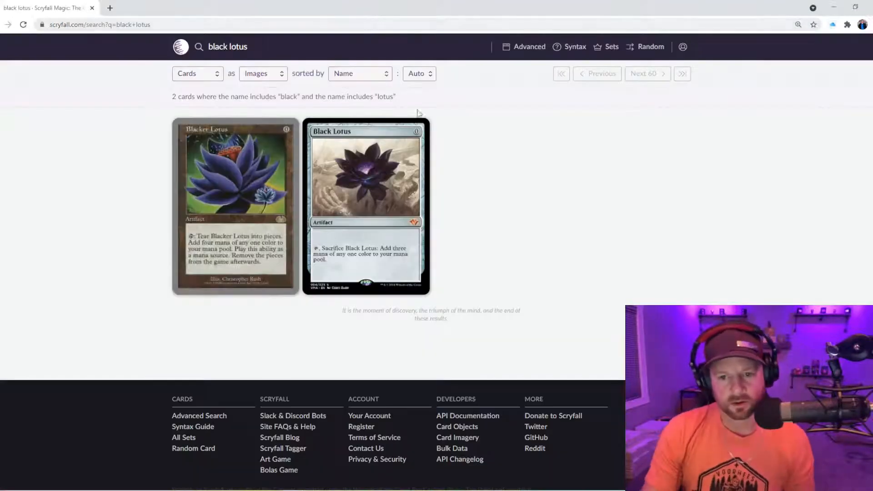
# Open the Black Lotus card and view all of its prints to compare their artwork and layouts.
pyautogui.click(364, 191)
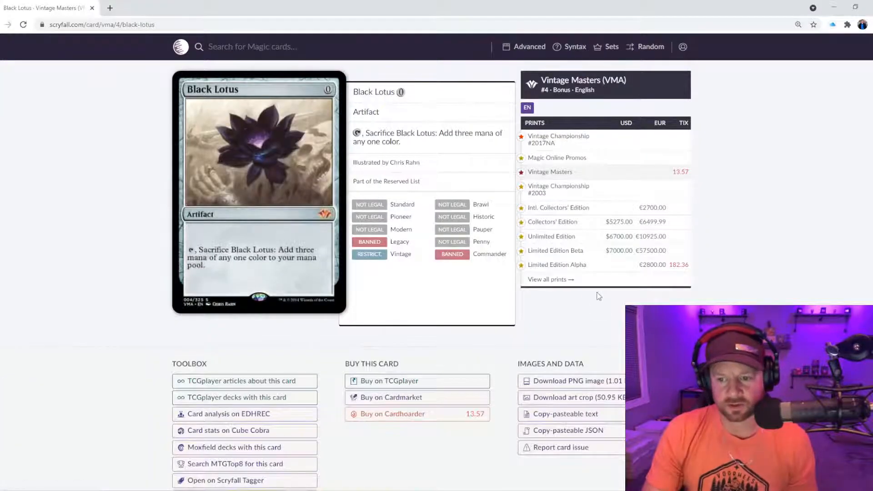
pyautogui.click(582, 280)
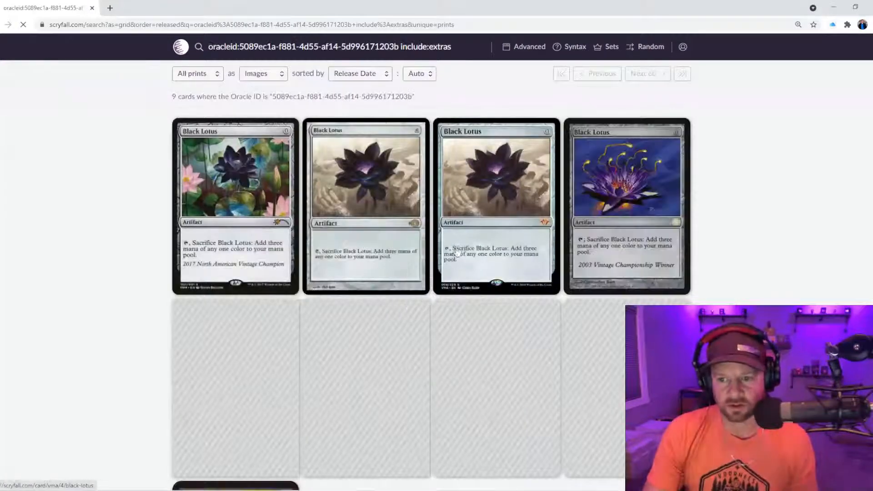
pyautogui.scroll(-2, 456, 251)
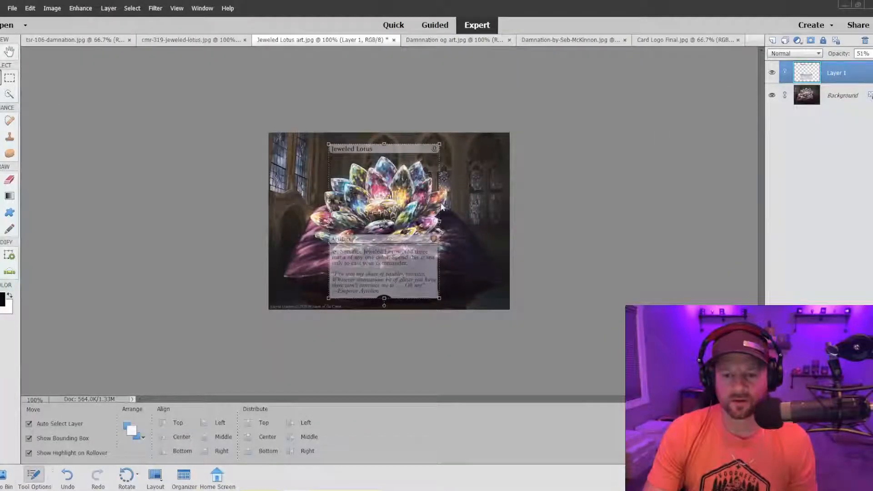
# Switch back to Photoshop Elements, shift the card frame right over the lotus, and crop the image to a portrait card shape with a narrow margin around it.
pyautogui.moveTo(392, 259)
pyautogui.mouseDown()
pyautogui.moveTo(364, 259)
pyautogui.moveTo(400, 255)
pyautogui.mouseUp()
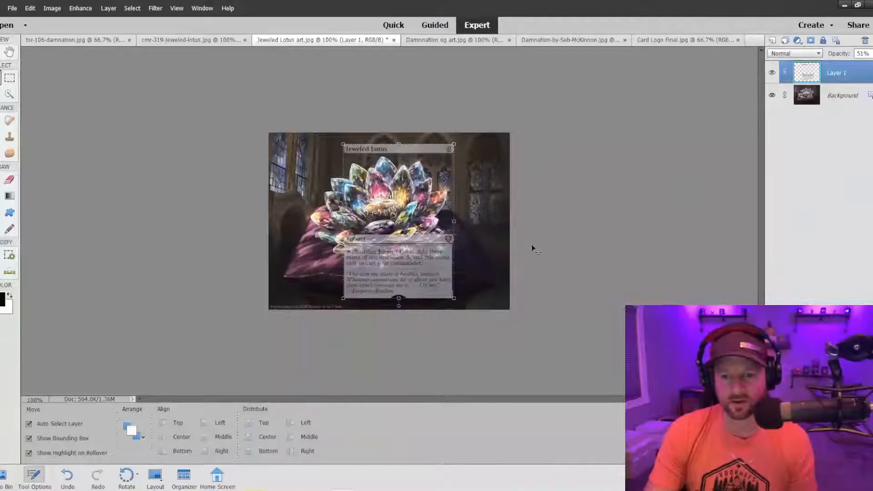
pyautogui.click(80, 8)
pyautogui.moveTo(48, 9)
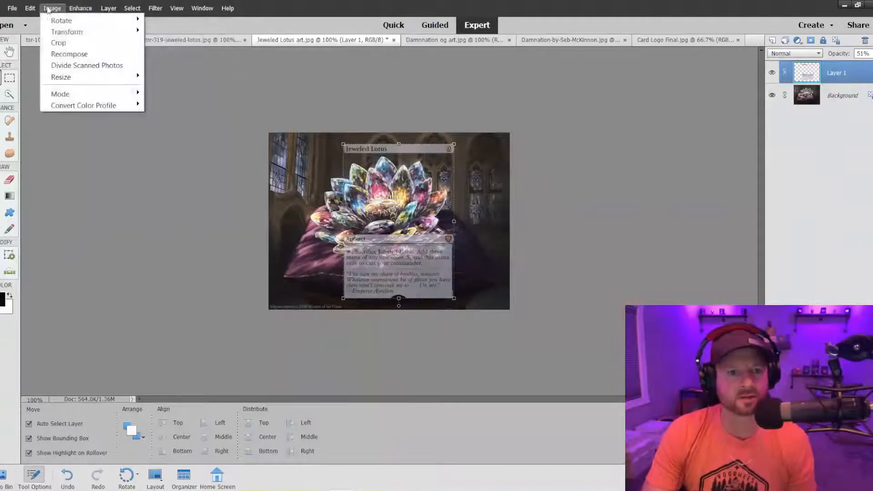
pyautogui.click(58, 42)
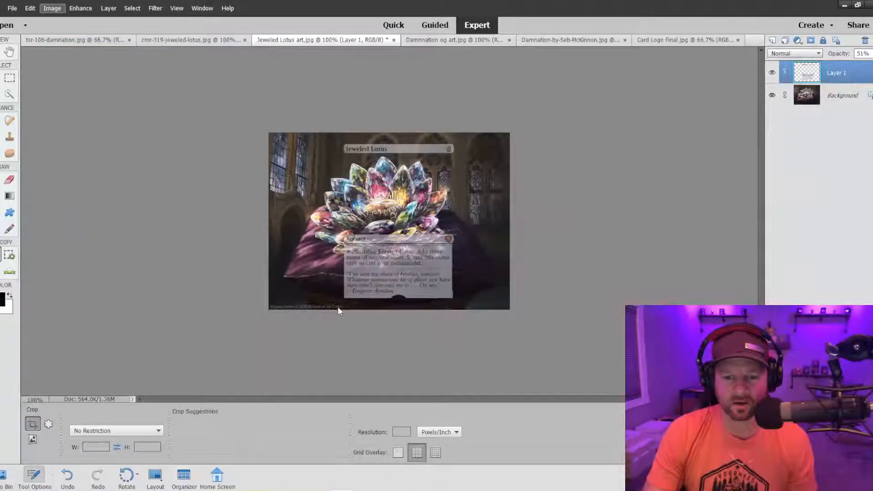
pyautogui.click(355, 309)
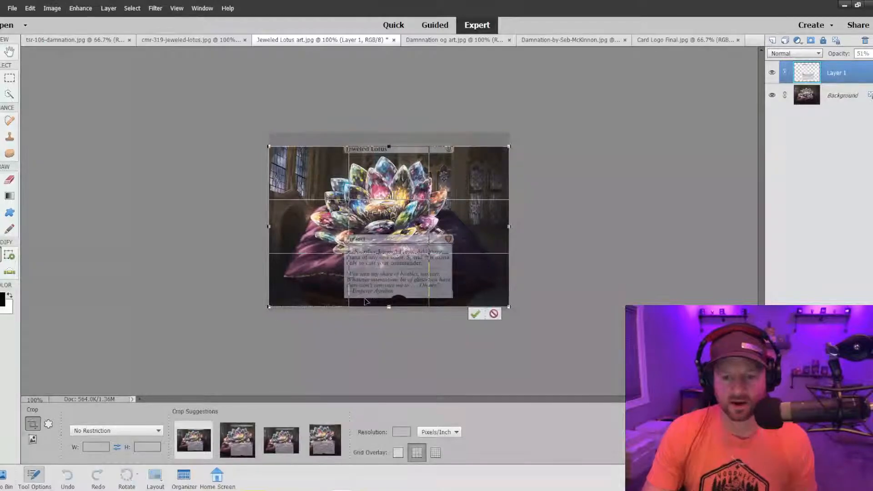
pyautogui.moveTo(390, 145); pyautogui.dragTo(389, 136)
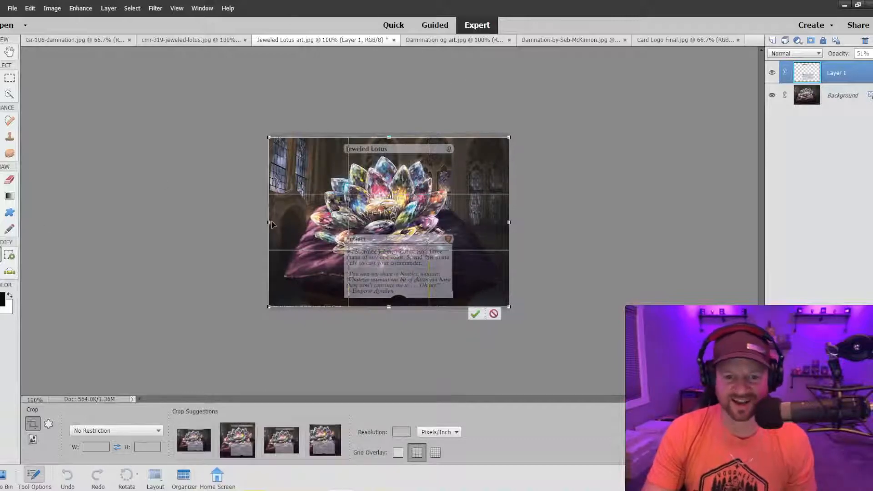
pyautogui.moveTo(269, 223); pyautogui.dragTo(334, 222)
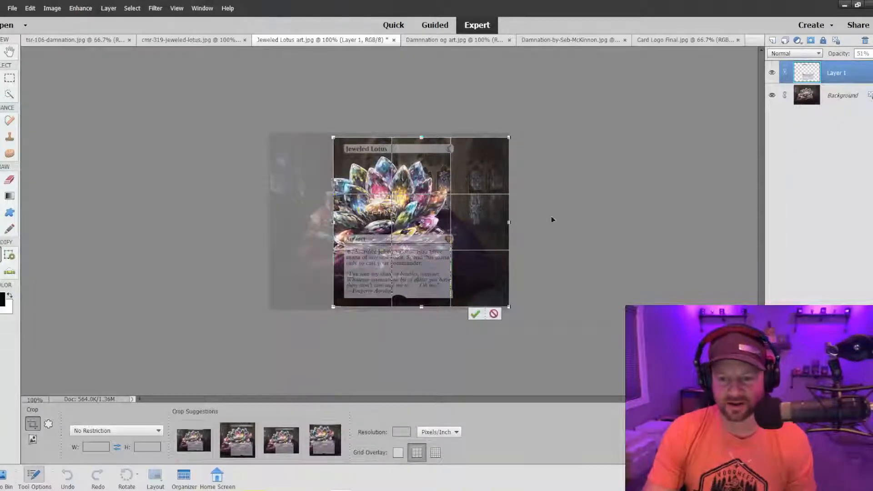
pyautogui.moveTo(508, 223); pyautogui.dragTo(466, 222)
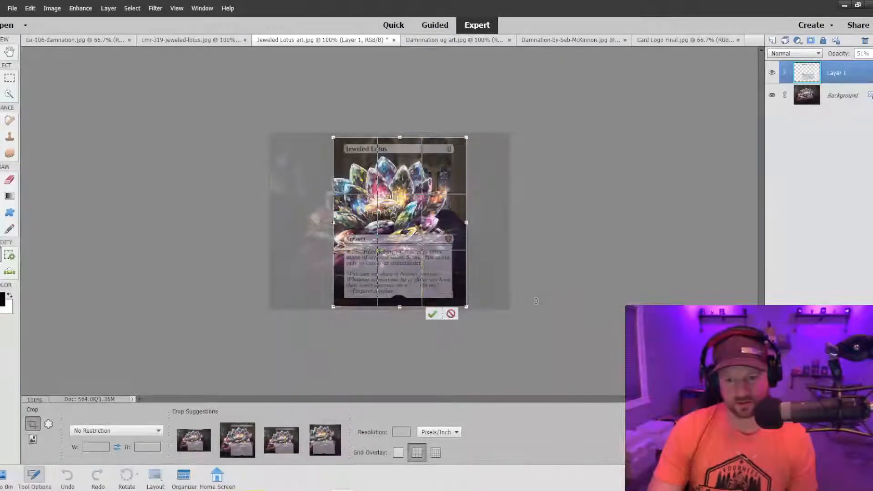
pyautogui.moveTo(466, 222); pyautogui.dragTo(462, 222)
pyautogui.moveTo(399, 137); pyautogui.dragTo(398, 132)
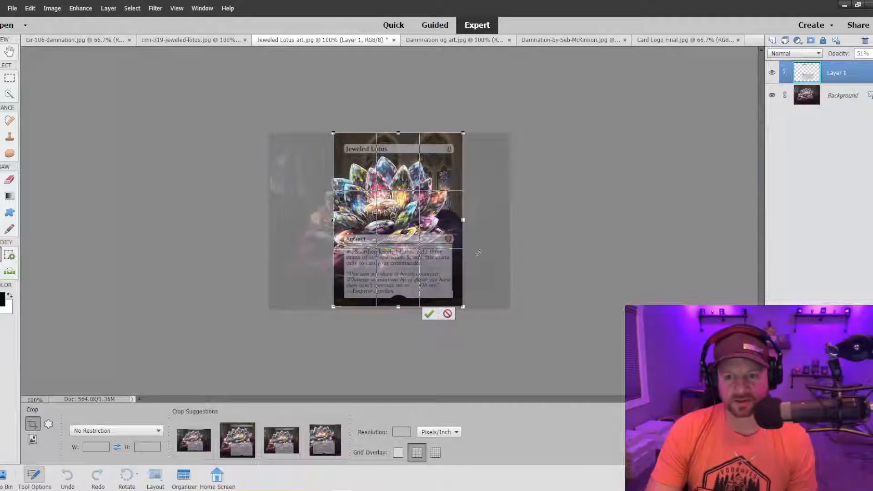
pyautogui.click(428, 314)
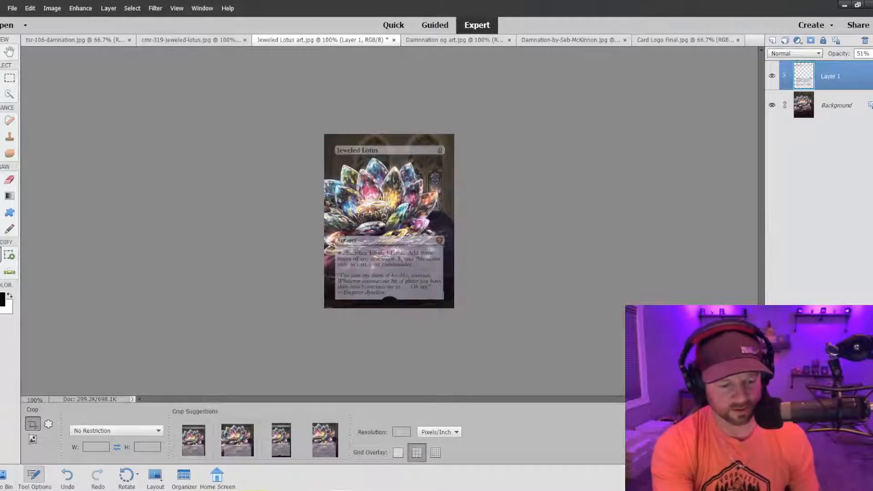
# Nudge the card frame layer slightly upward to even out its margins within the cropped artwork.
pyautogui.hotkey('ctrl', '+')
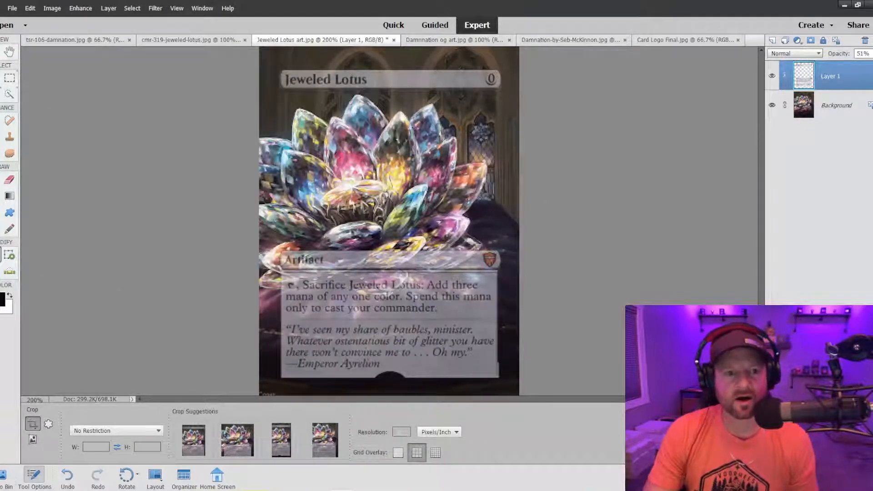
pyautogui.press('v')
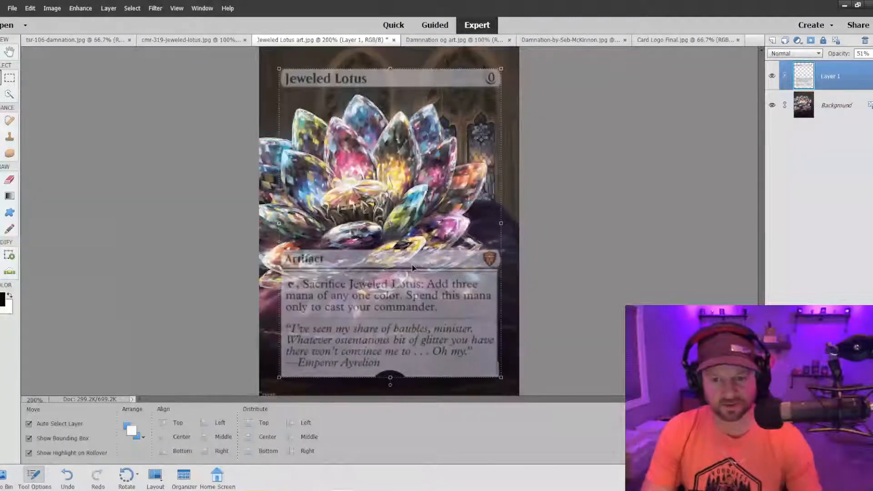
pyautogui.press('Up')
pyautogui.press('Up')
pyautogui.press('Up')
pyautogui.press('Up')
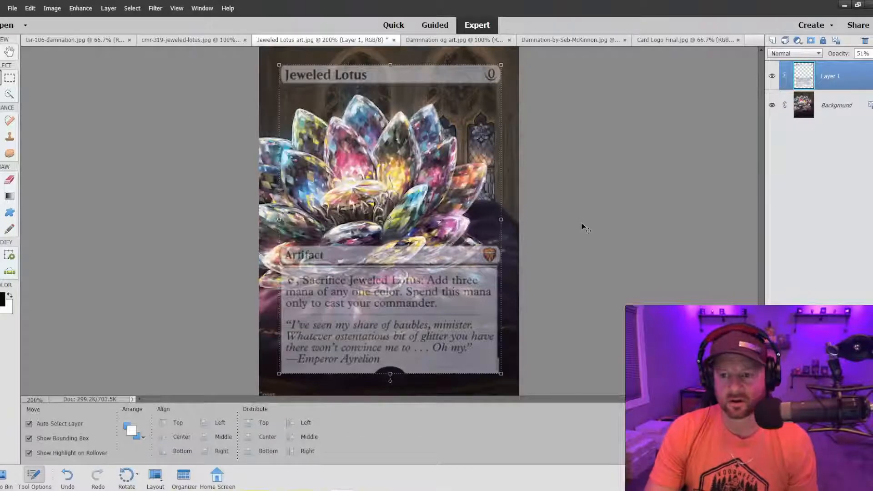
pyautogui.hotkey('ctrl', '-')
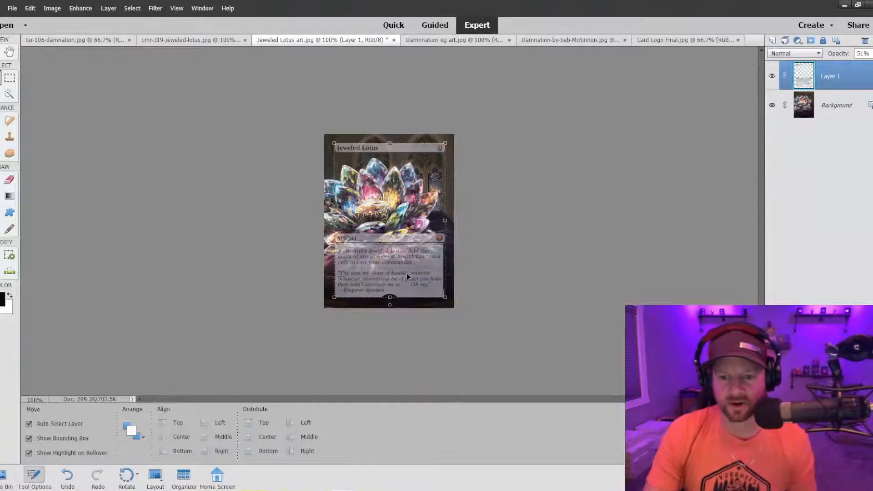
pyautogui.press('Down')
pyautogui.press('Right')
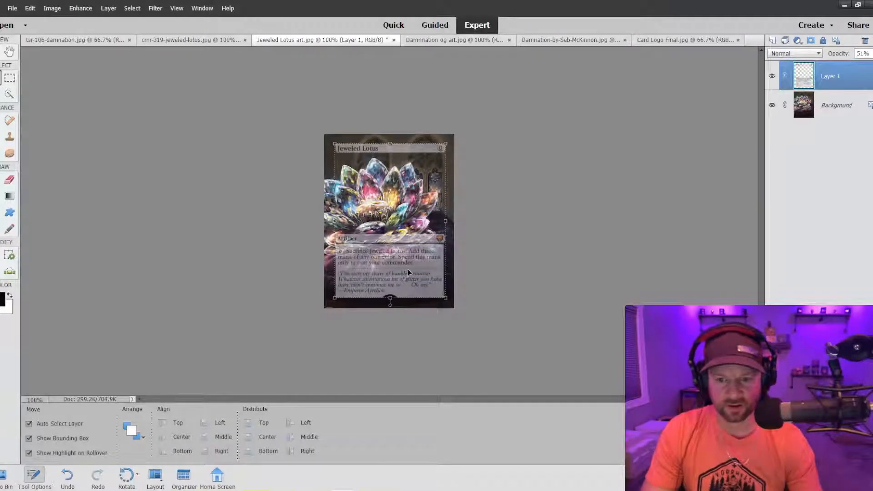
pyautogui.press('Left')
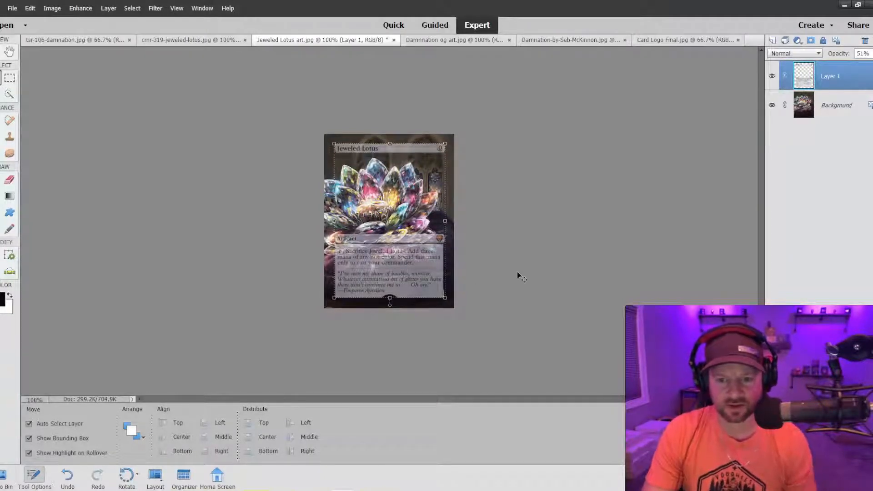
# Remove the artist signature from the lower-left corner of the background artwork using the Clone Stamp with a 10 px brush.
pyautogui.click(533, 209)
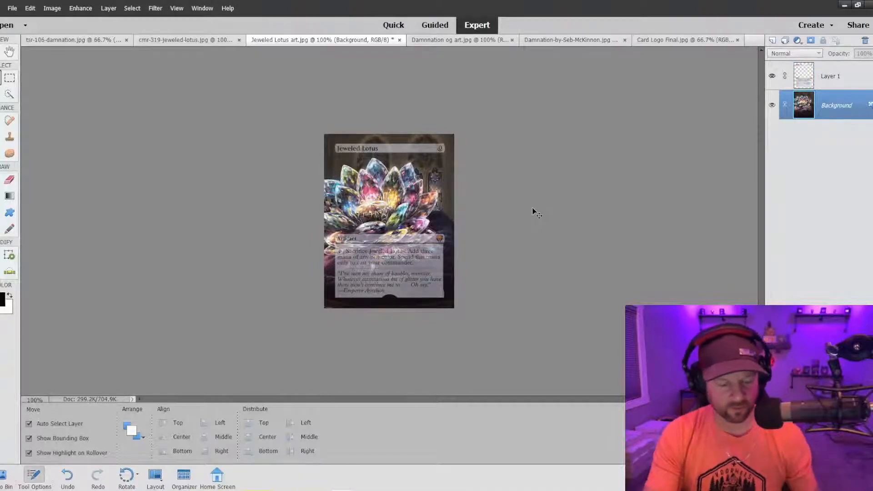
pyautogui.hotkey('ctrl', '=')
pyautogui.hotkey('ctrl', '=')
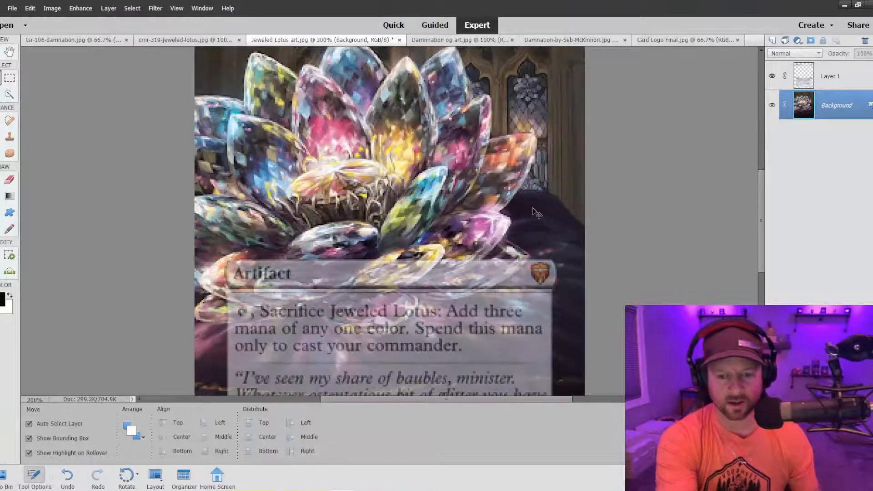
pyautogui.scroll(-5, 255, 247)
pyautogui.scroll(-2, 255, 248)
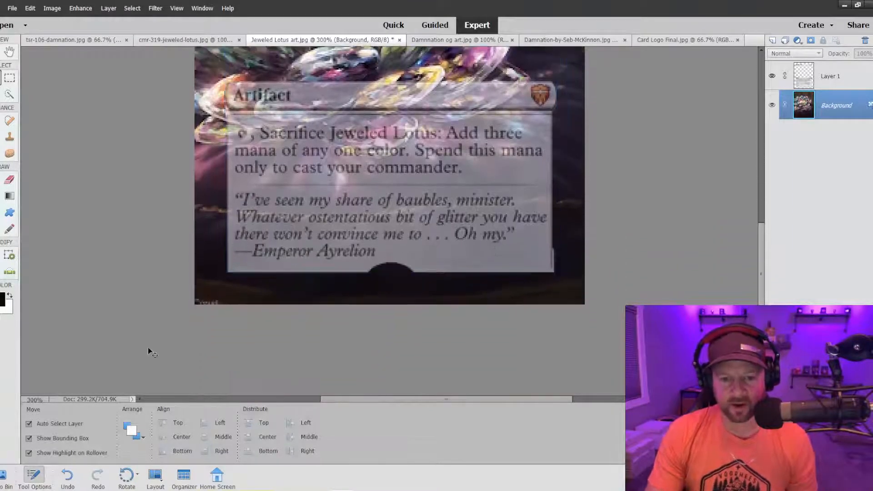
pyautogui.press('s')
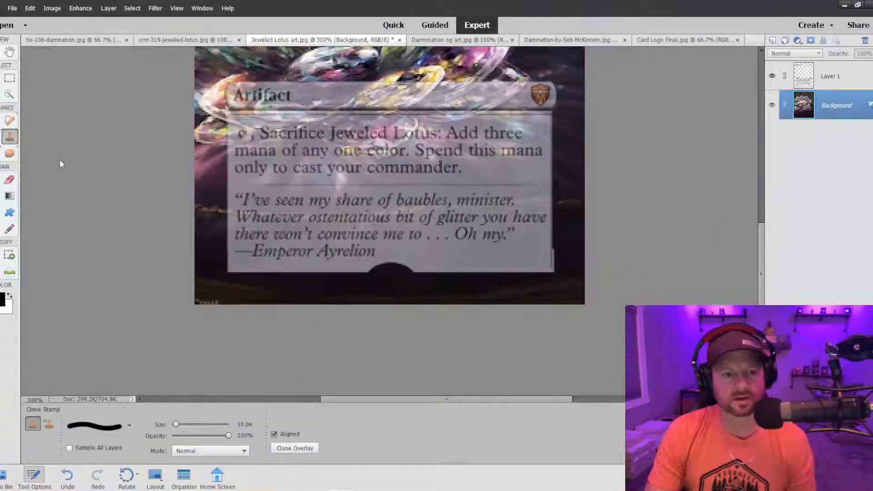
pyautogui.keyDown('alt'); pyautogui.click(227, 299); pyautogui.keyUp('alt')
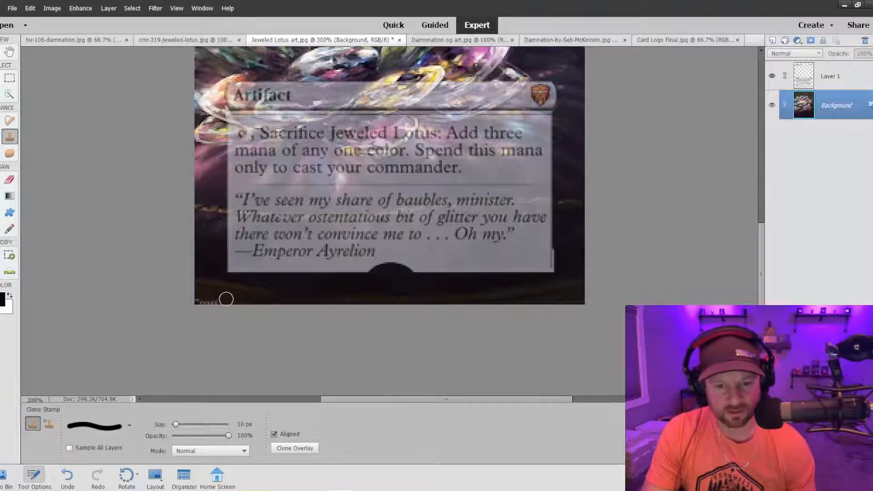
pyautogui.moveTo(213, 300); pyautogui.dragTo(201, 300)
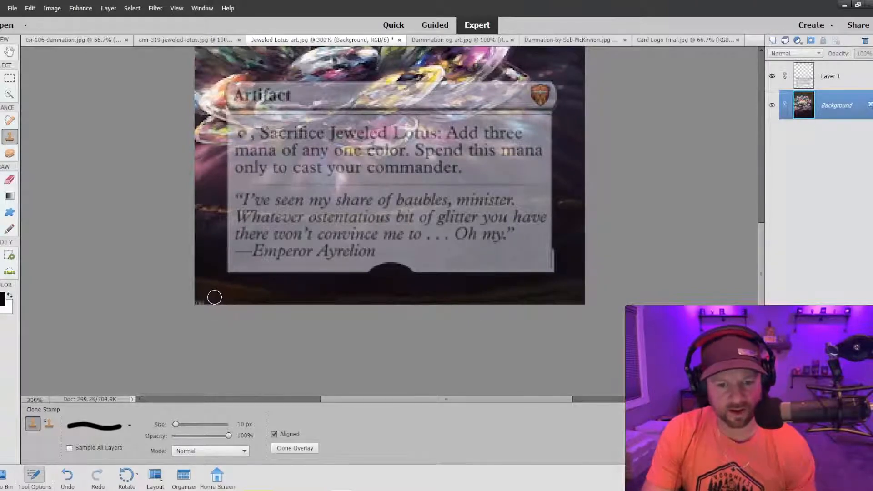
# On Layer 1, select a narrow strip along the rules text box's right edge, clone away the leftover frame edge, and deselect.
pyautogui.scroll(2, 342, 246)
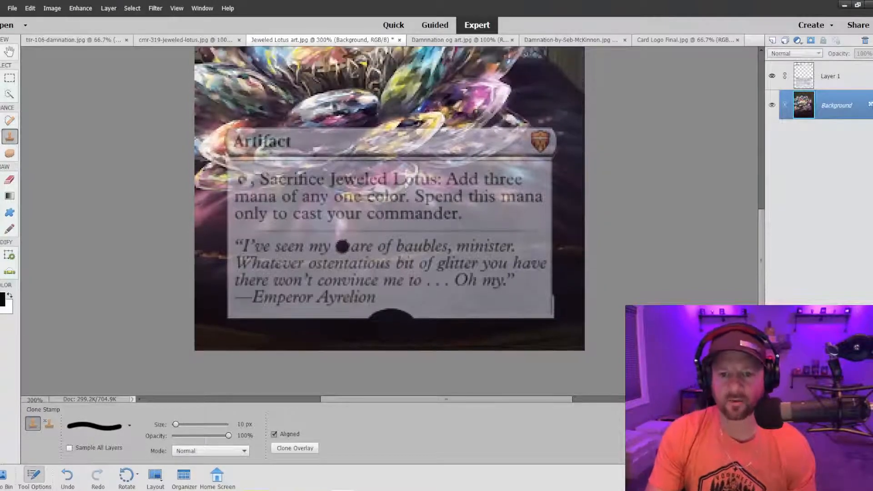
pyautogui.scroll(4, 342, 246)
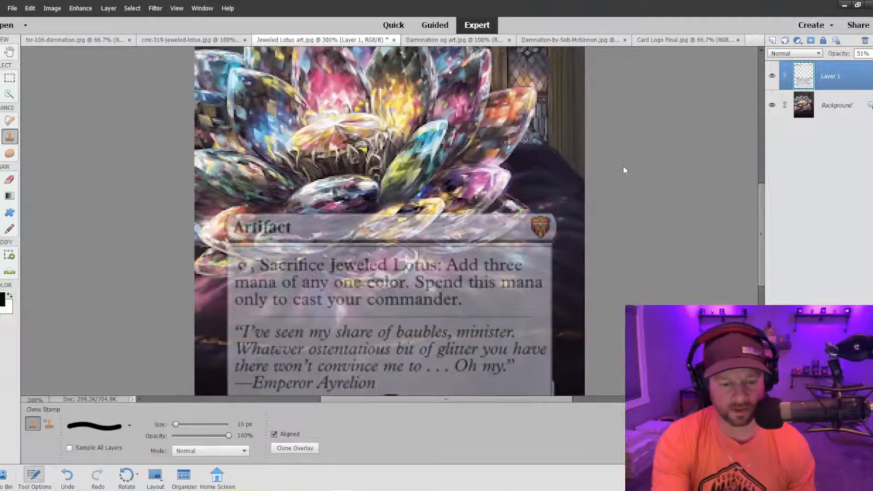
pyautogui.hotkey('ctrl', '+')
pyautogui.hotkey('ctrl', '-')
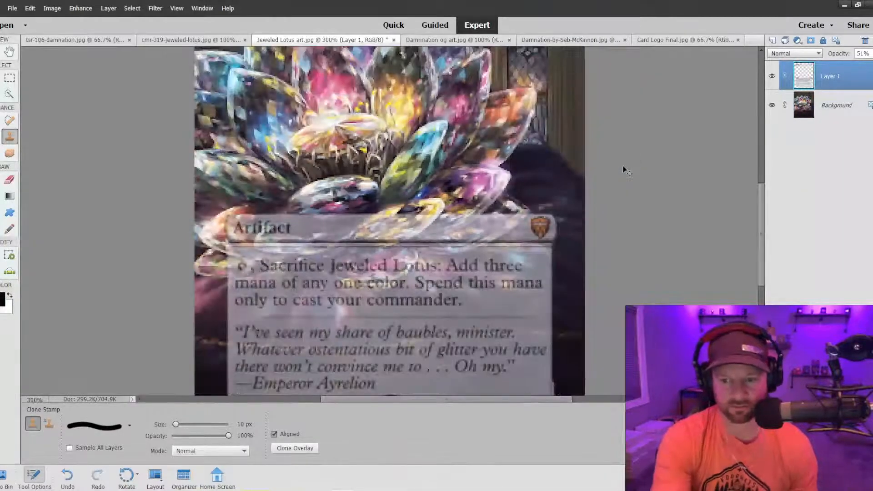
pyautogui.scroll(-3, 639, 170)
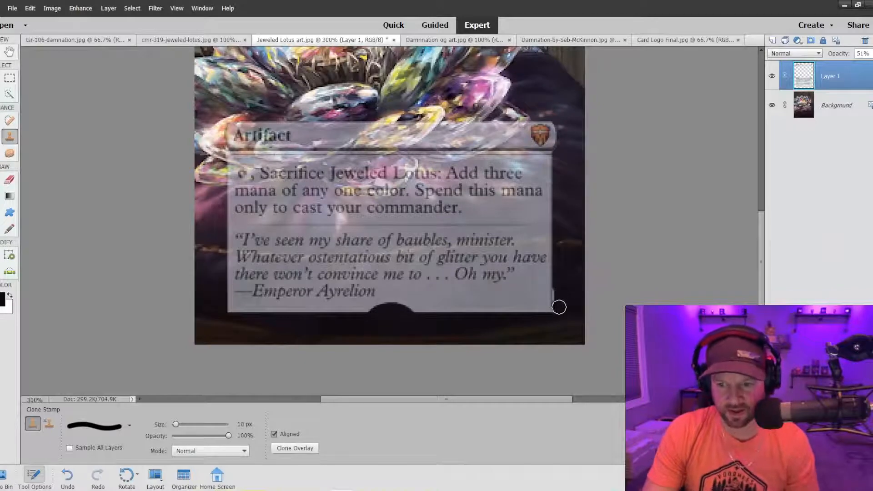
pyautogui.click(11, 78)
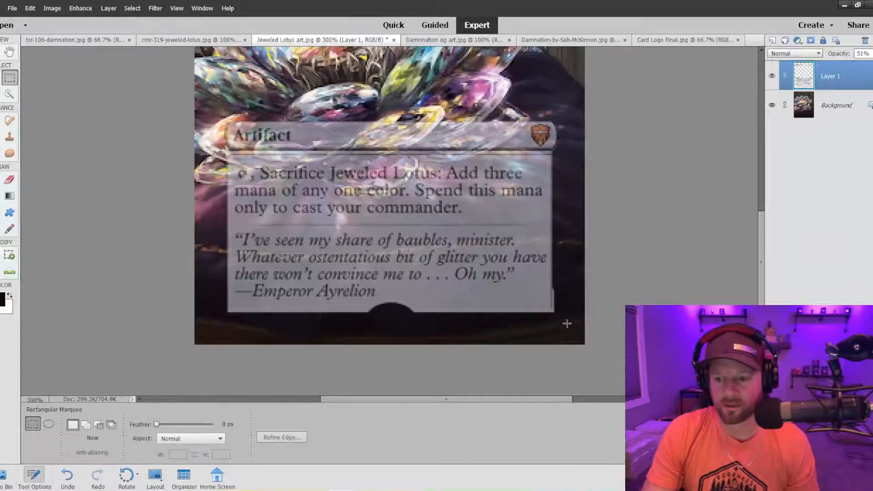
pyautogui.moveTo(576, 321); pyautogui.dragTo(553, 154)
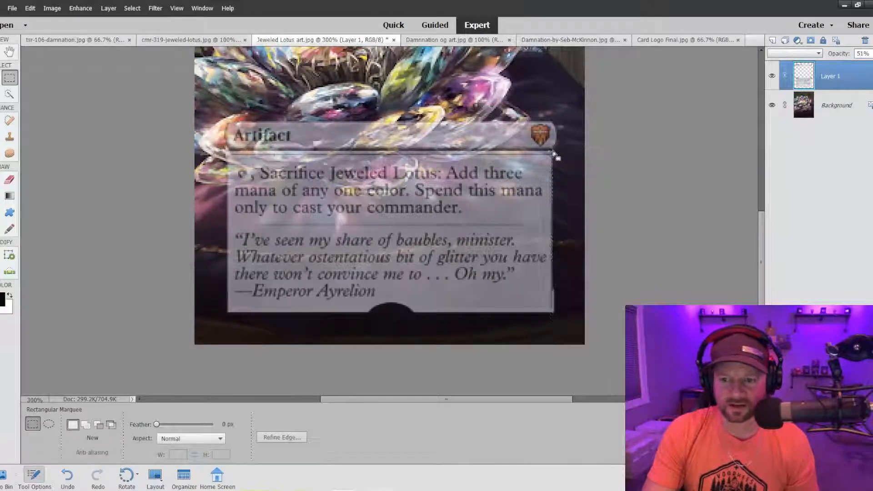
pyautogui.click(10, 136)
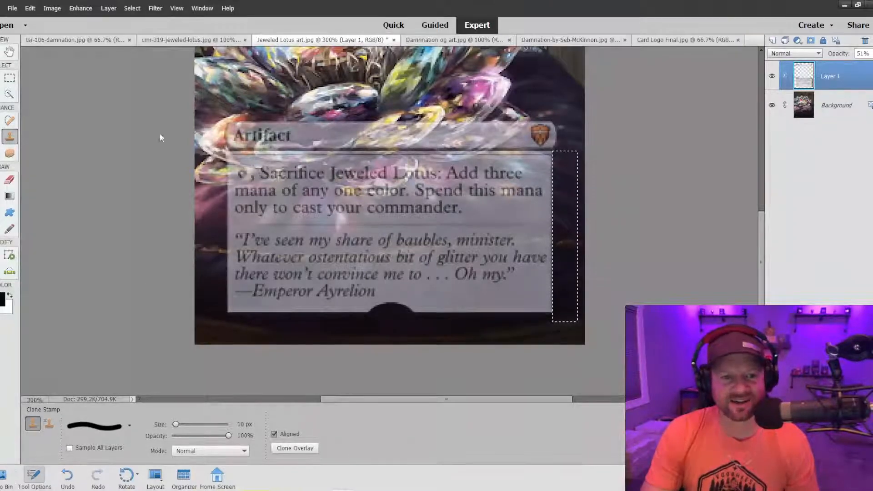
pyautogui.click(10, 79)
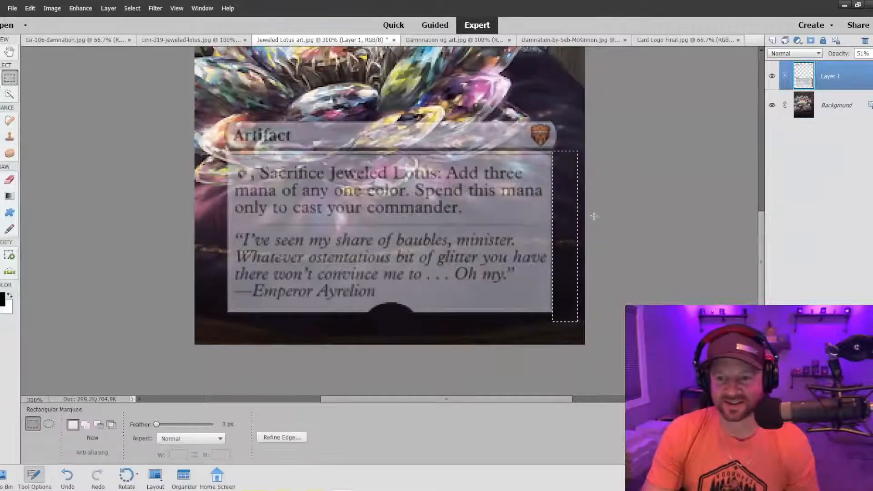
pyautogui.rightClick(569, 224)
pyautogui.click(586, 233)
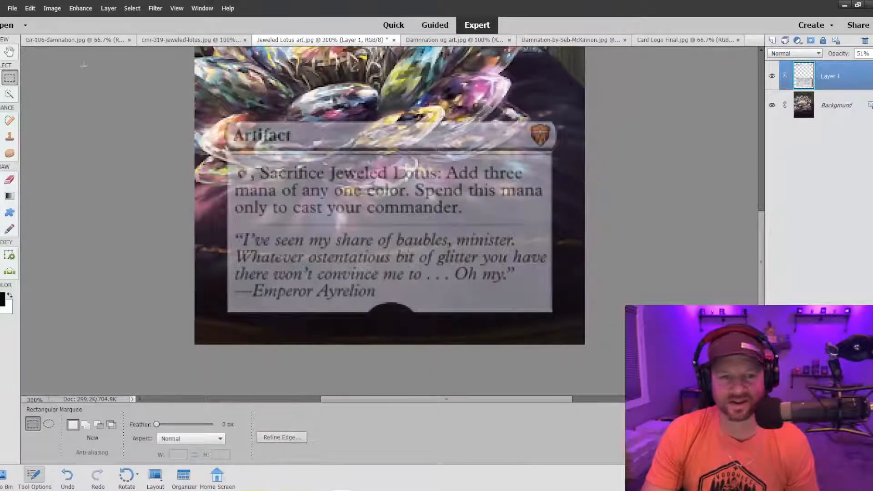
# Select the area directly below the Jeweled Lotus title bar, clean its lower edge with the Clone Stamp, and deselect.
pyautogui.press('s')
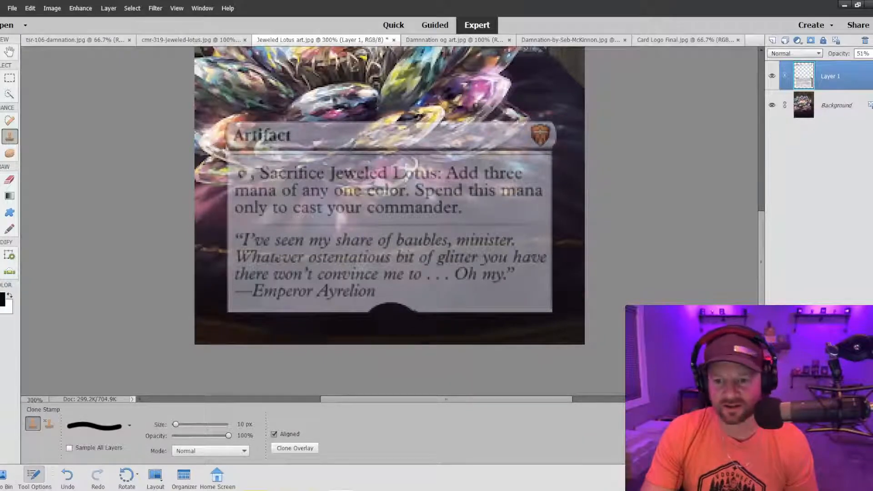
pyautogui.scroll(5, 407, 307)
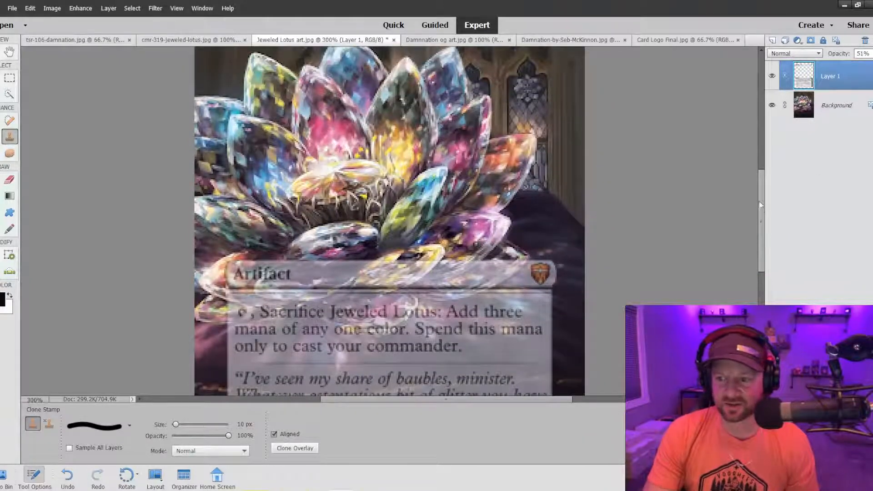
pyautogui.moveTo(762, 200)
pyautogui.mouseDown()
pyautogui.moveTo(761, 147)
pyautogui.moveTo(757, 162)
pyautogui.mouseUp()
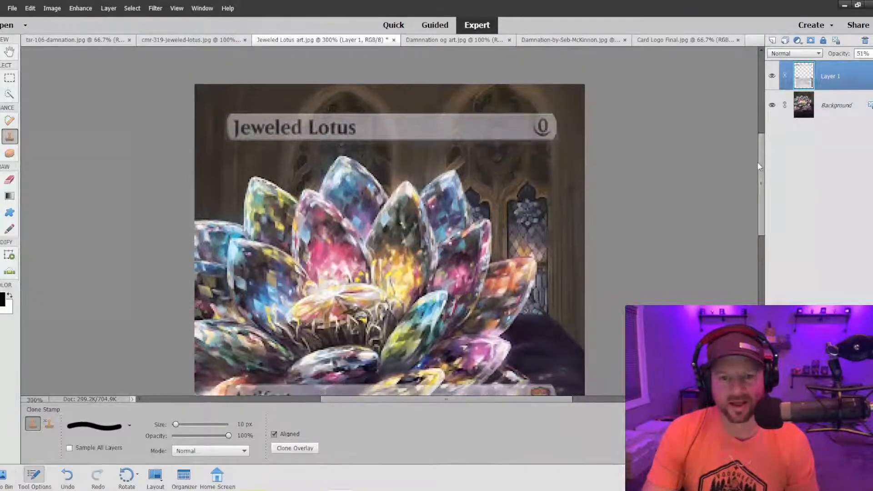
pyautogui.click(9, 79)
pyautogui.moveTo(220, 203); pyautogui.dragTo(565, 139)
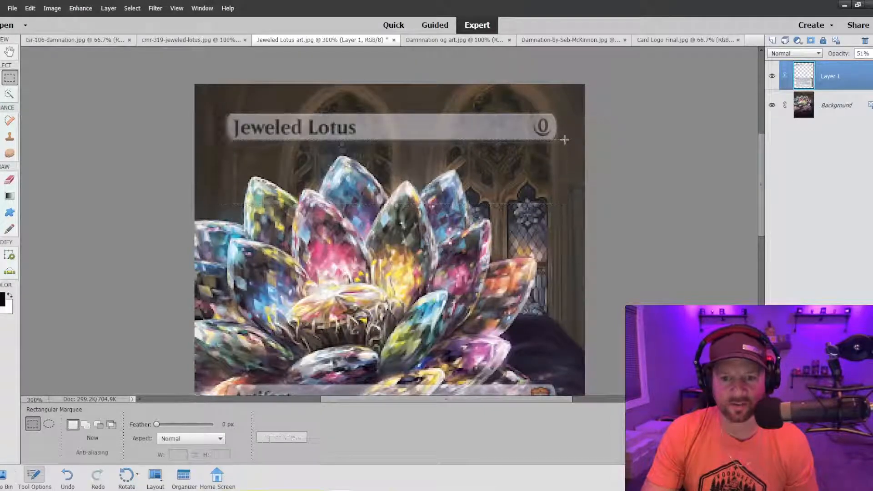
pyautogui.click(10, 136)
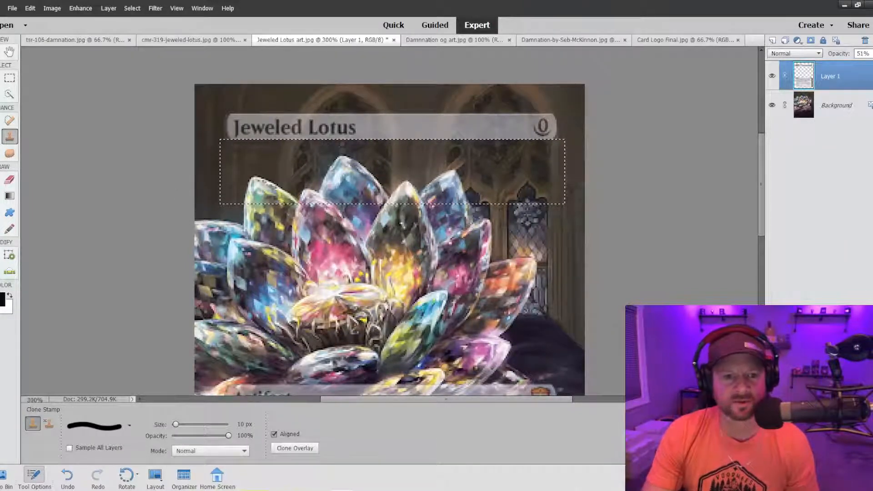
pyautogui.press('m')
pyautogui.rightClick(327, 167)
pyautogui.click(348, 172)
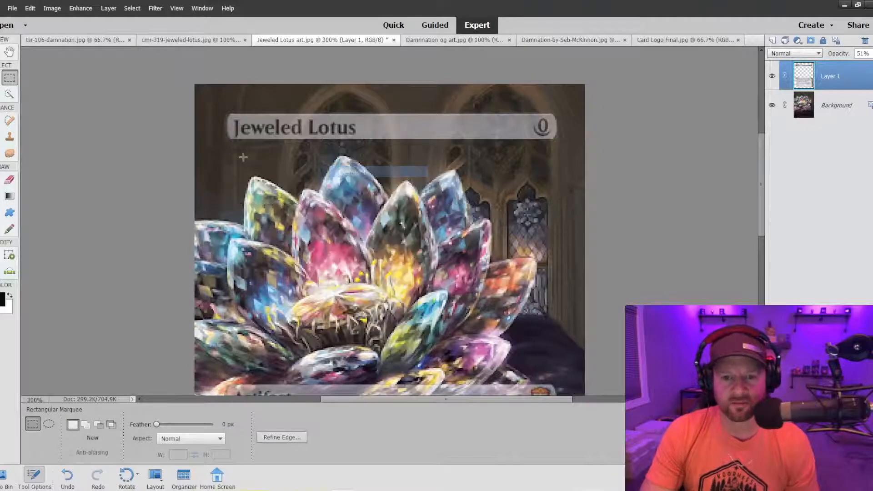
pyautogui.click(9, 138)
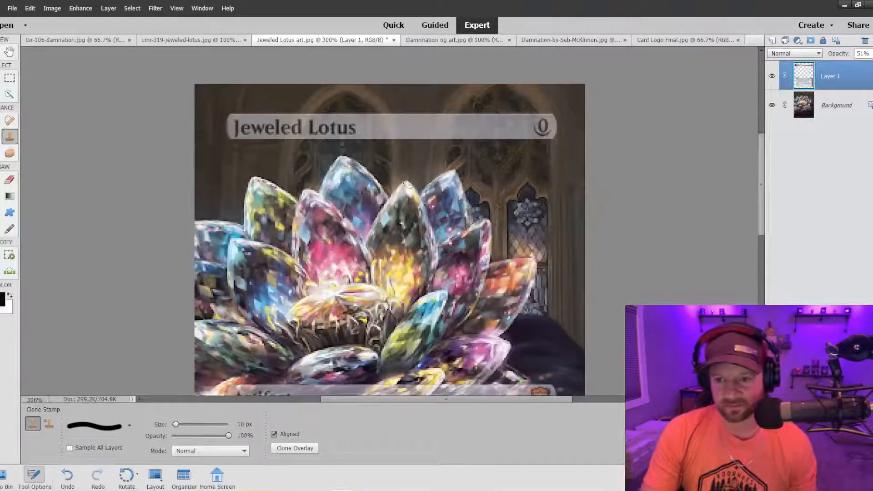
# Select a thin strip directly above the title bar, clean the bar's upper edge with the Clone Stamp, and deselect.
pyautogui.click(7, 80)
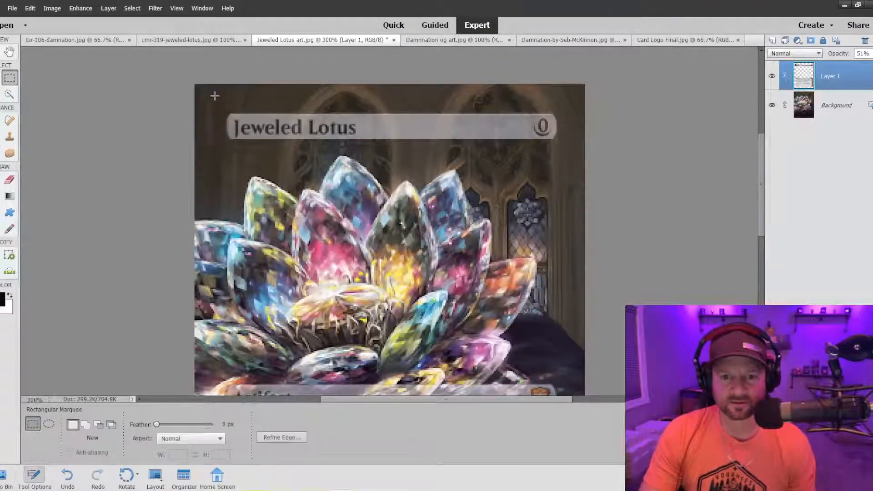
pyautogui.moveTo(217, 95); pyautogui.dragTo(577, 114)
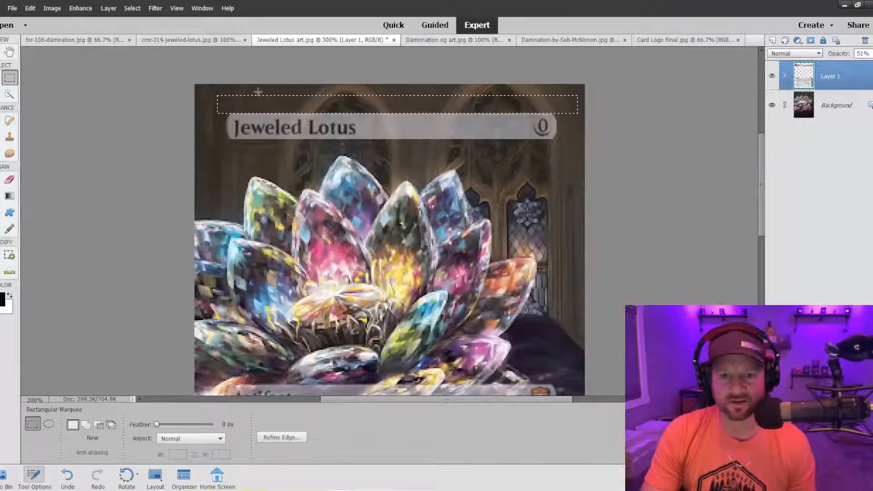
pyautogui.click(9, 135)
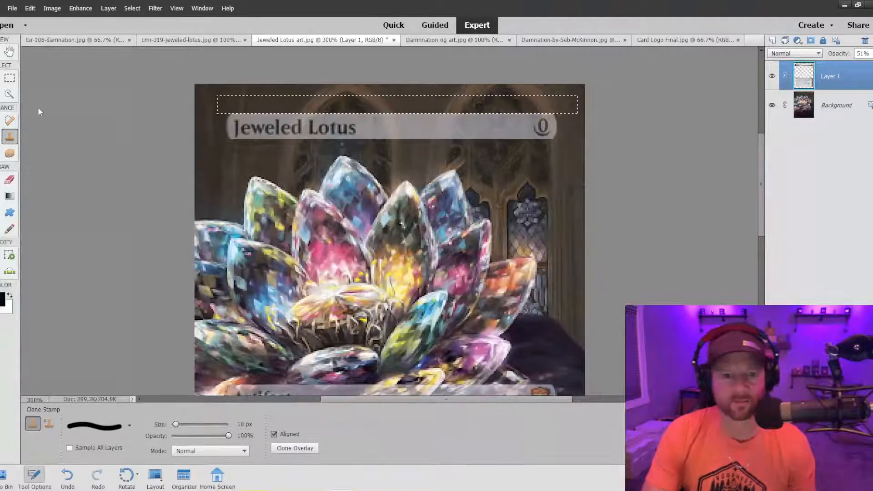
pyautogui.click(9, 78)
pyautogui.rightClick(242, 104)
pyautogui.click(259, 111)
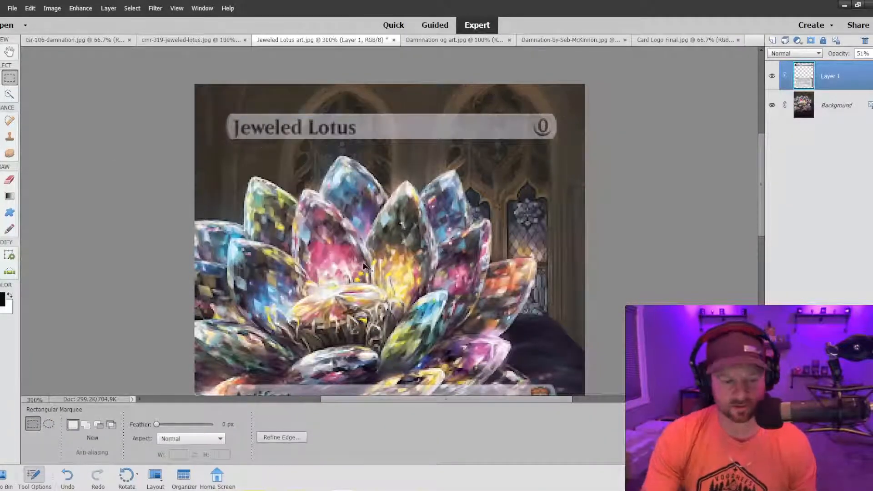
# Select a narrow strip along the rules text box's left edge, clean the edge with the Clone Stamp, and deselect.
pyautogui.hotkey('ctrl', '-')
pyautogui.hotkey('ctrl', '-')
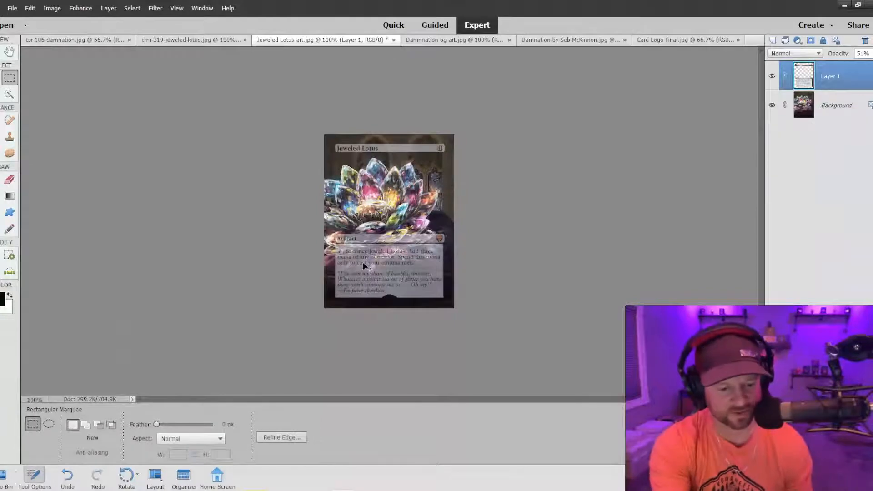
pyautogui.hotkey('ctrl', '+')
pyautogui.hotkey('ctrl', '+')
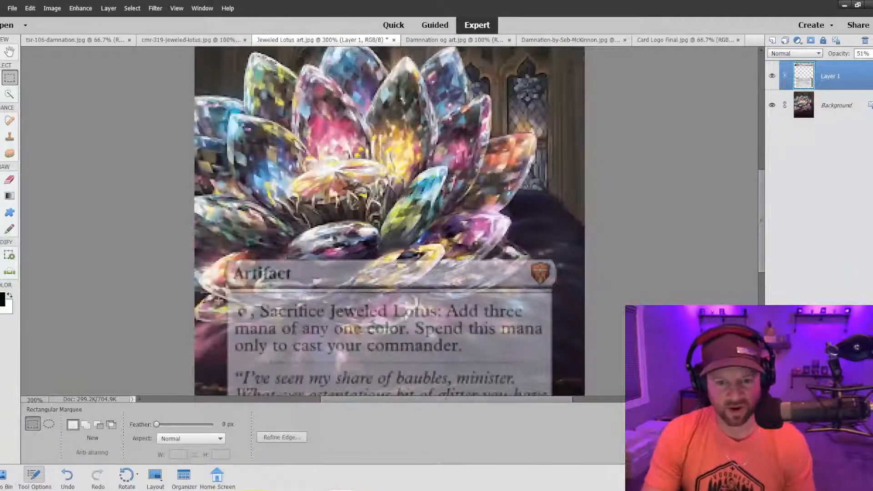
pyautogui.scroll(-3, 227, 318)
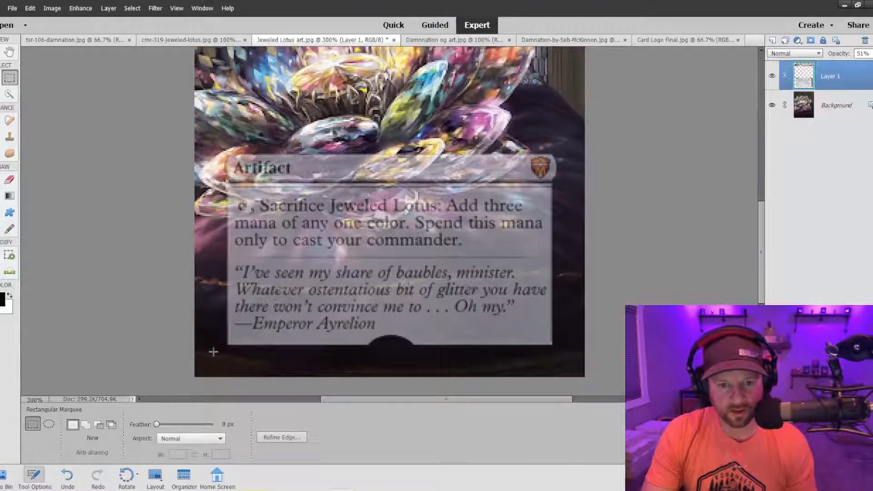
pyautogui.moveTo(206, 349); pyautogui.dragTo(227, 177)
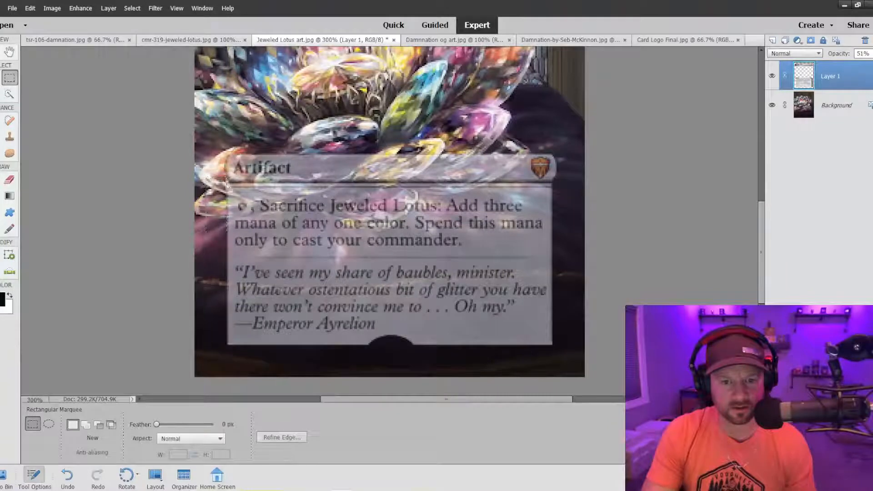
pyautogui.click(9, 137)
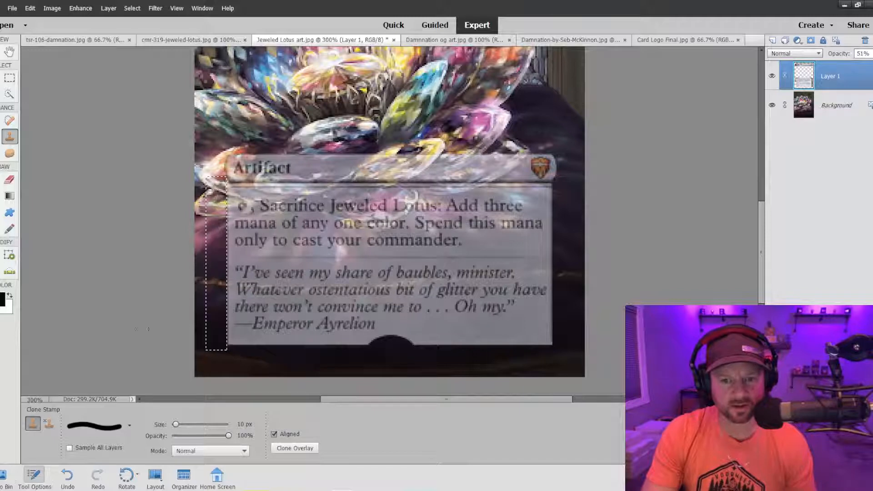
pyautogui.click(9, 78)
pyautogui.rightClick(224, 216)
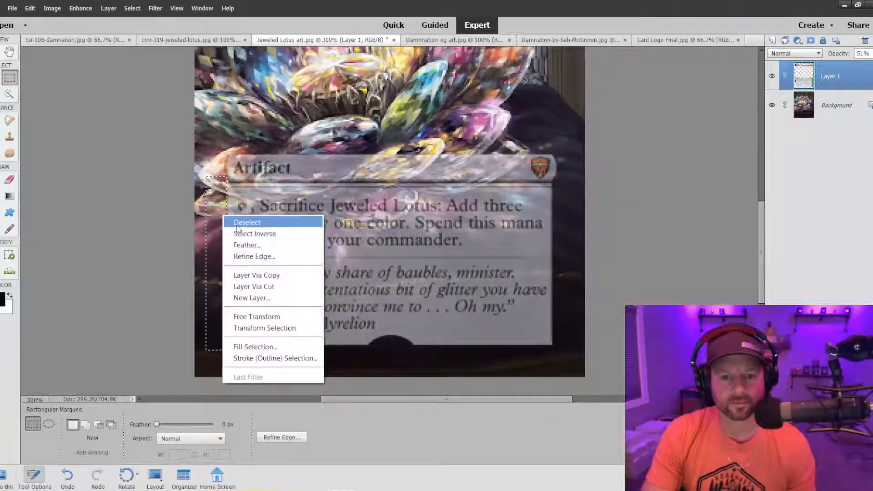
pyautogui.click(236, 223)
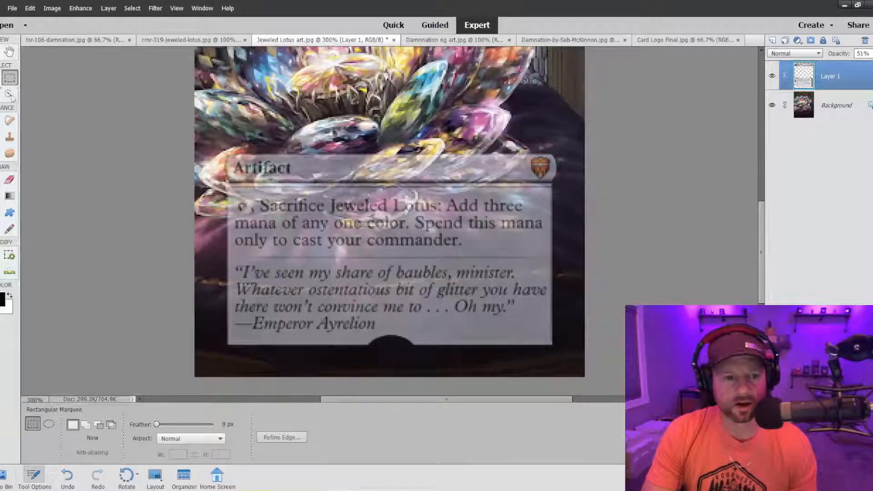
# Remove the expansion symbol from the Artifact type bar on Layer 1 by cloning plain bar texture over it with the Clone Stamp.
pyautogui.click(9, 137)
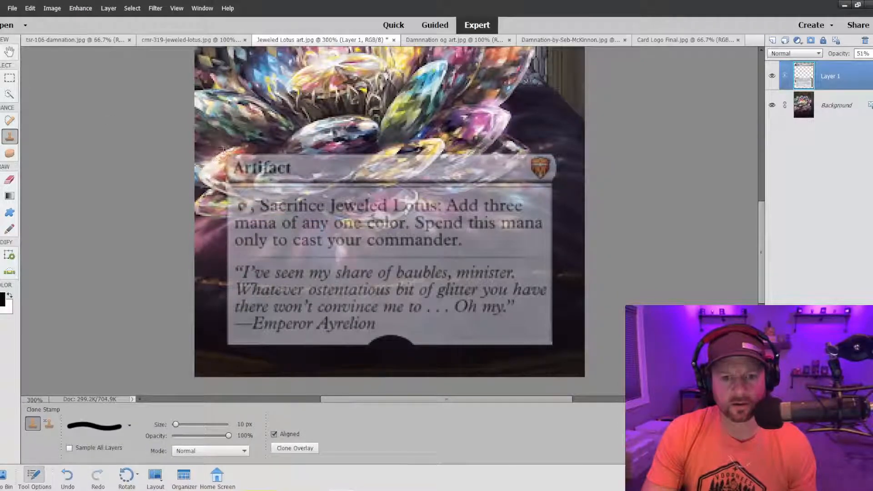
pyautogui.keyDown('alt'); pyautogui.click(217, 170); pyautogui.keyUp('alt')
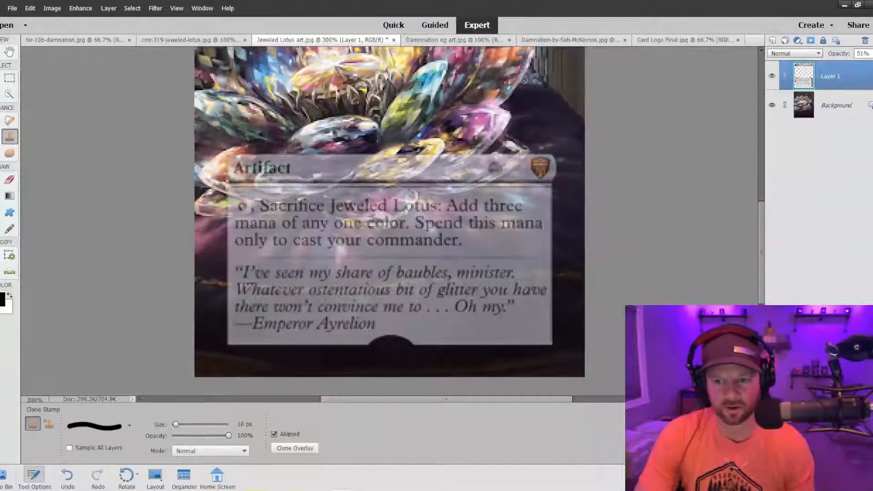
pyautogui.keyDown('alt'); pyautogui.click(499, 169); pyautogui.keyUp('alt')
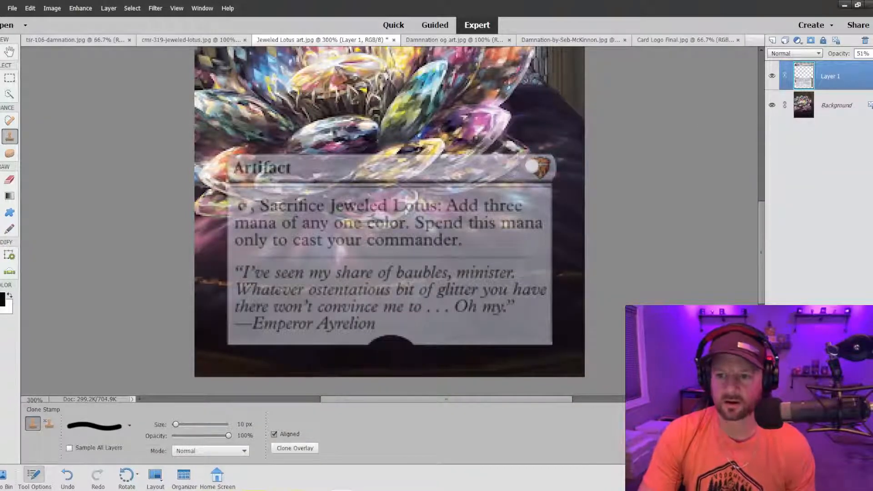
pyautogui.moveTo(533, 163)
pyautogui.mouseDown()
pyautogui.moveTo(541, 164)
pyautogui.moveTo(533, 166)
pyautogui.mouseUp()
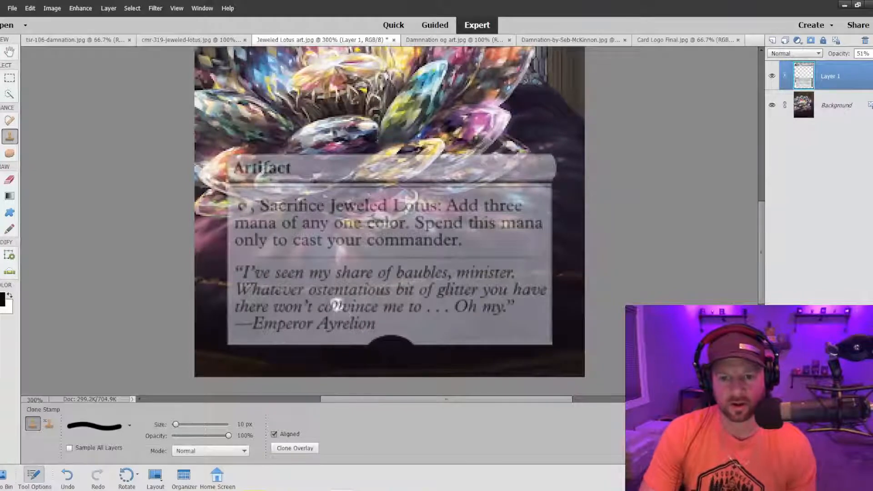
# On Layer 1, clone away the type bar and its Artifact text wherever they cover the lotus petals, leaving the bar's far right end.
pyautogui.click(825, 109)
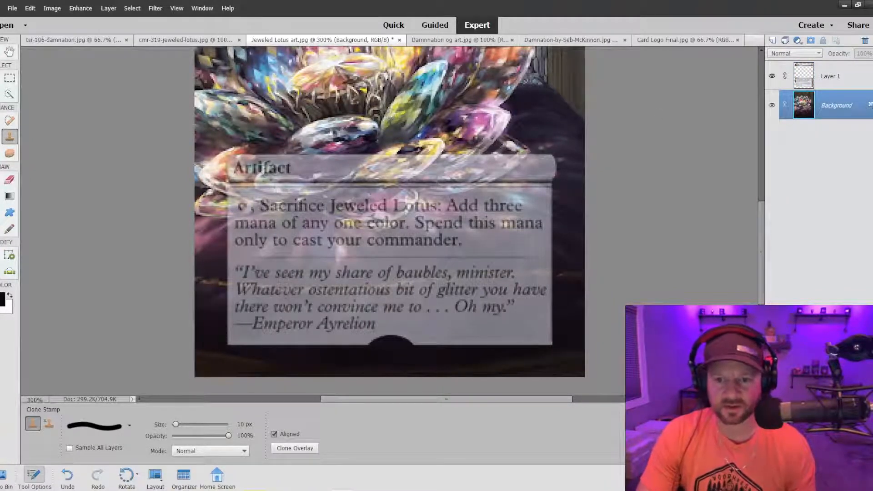
pyautogui.click(807, 77)
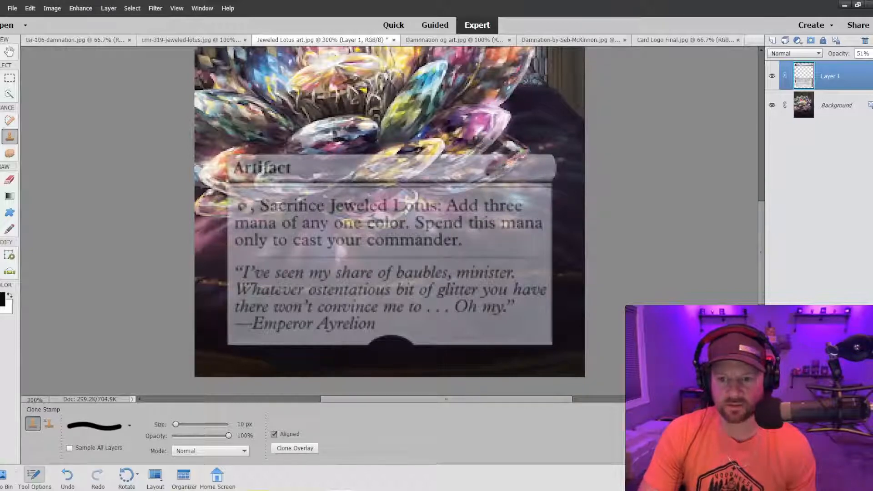
pyautogui.moveTo(484, 175)
pyautogui.mouseDown()
pyautogui.moveTo(417, 183)
pyautogui.moveTo(490, 157)
pyautogui.moveTo(458, 168)
pyautogui.moveTo(378, 157)
pyautogui.moveTo(354, 174)
pyautogui.mouseUp()
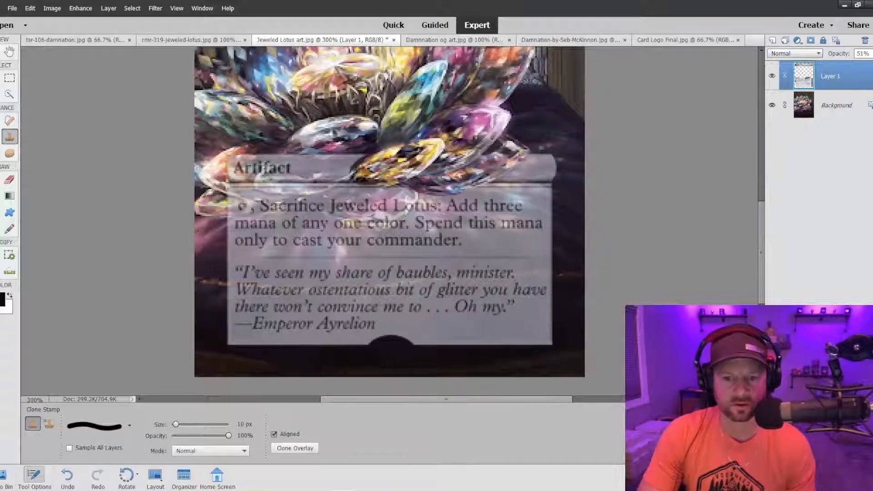
pyautogui.moveTo(353, 173); pyautogui.dragTo(364, 157)
pyautogui.moveTo(229, 171)
pyautogui.mouseDown()
pyautogui.moveTo(334, 173)
pyautogui.moveTo(319, 180)
pyautogui.moveTo(230, 169)
pyautogui.moveTo(291, 157)
pyautogui.moveTo(227, 162)
pyautogui.mouseUp()
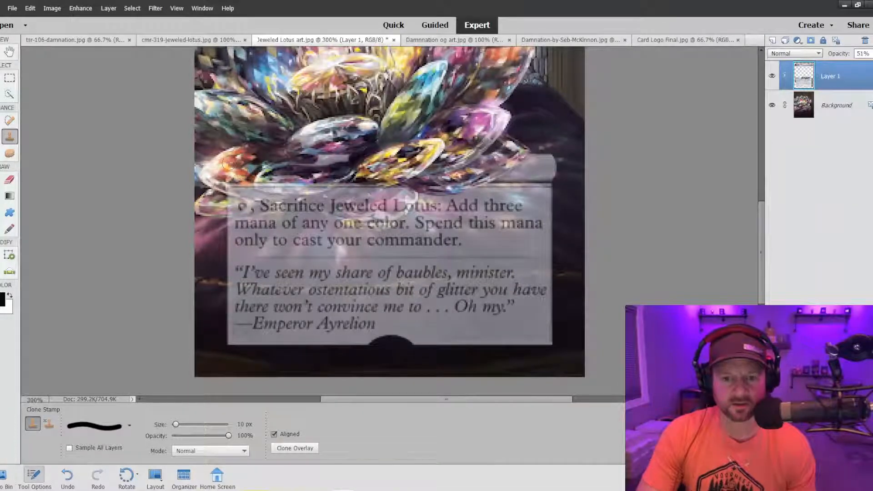
pyautogui.moveTo(359, 158); pyautogui.dragTo(298, 160)
pyautogui.keyDown('alt'); pyautogui.click(329, 186); pyautogui.keyUp('alt')
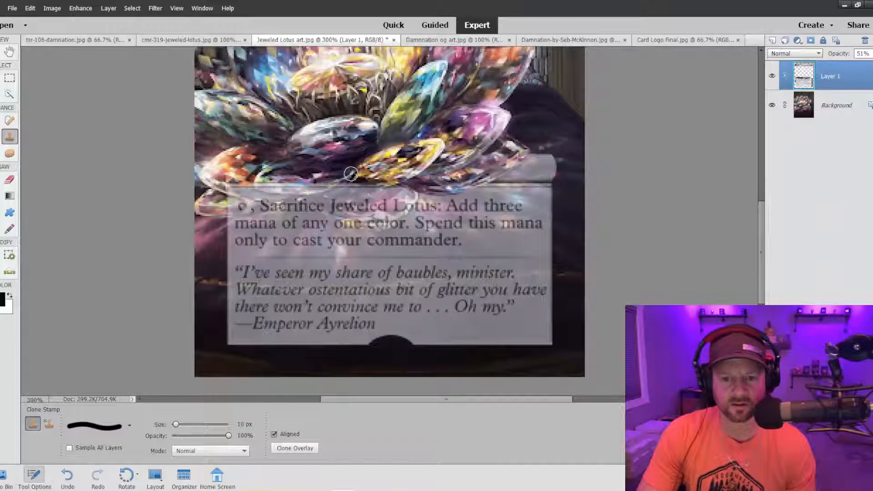
pyautogui.moveTo(350, 176); pyautogui.dragTo(347, 173)
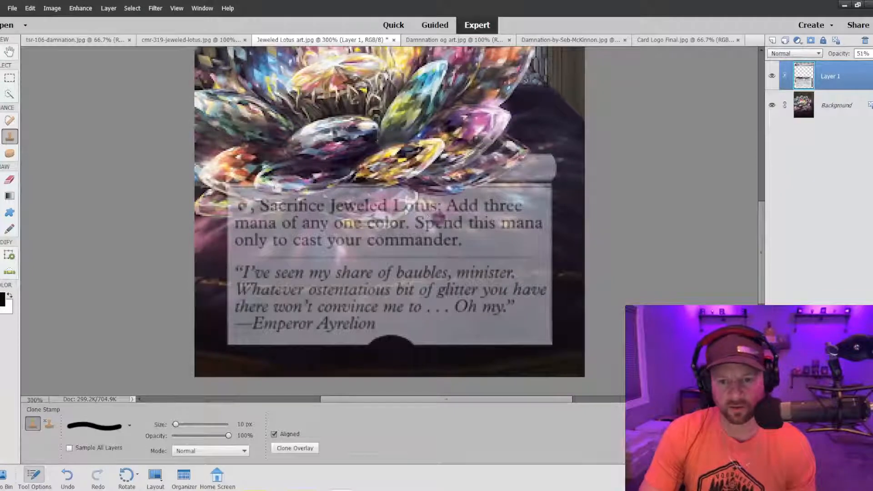
# Try to clone away the upper part of the rules text box over the lotus's lowest petals, and undo the strokes.
pyautogui.scroll(-3, 434, 220)
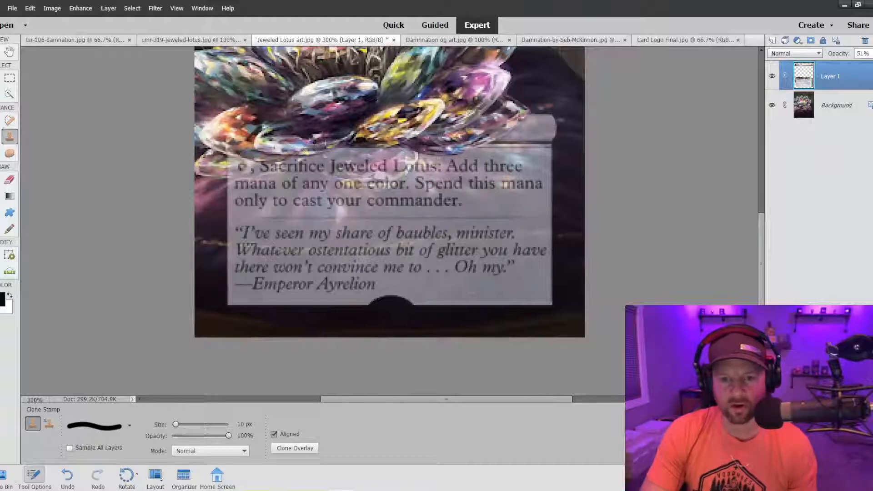
pyautogui.hotkey('ctrl', '-')
pyautogui.hotkey('ctrl', '-')
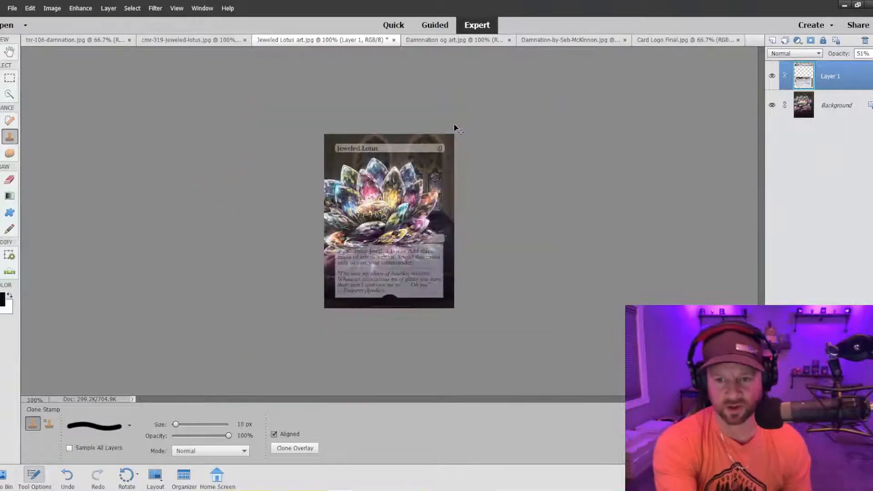
pyautogui.hotkey('ctrl', '+')
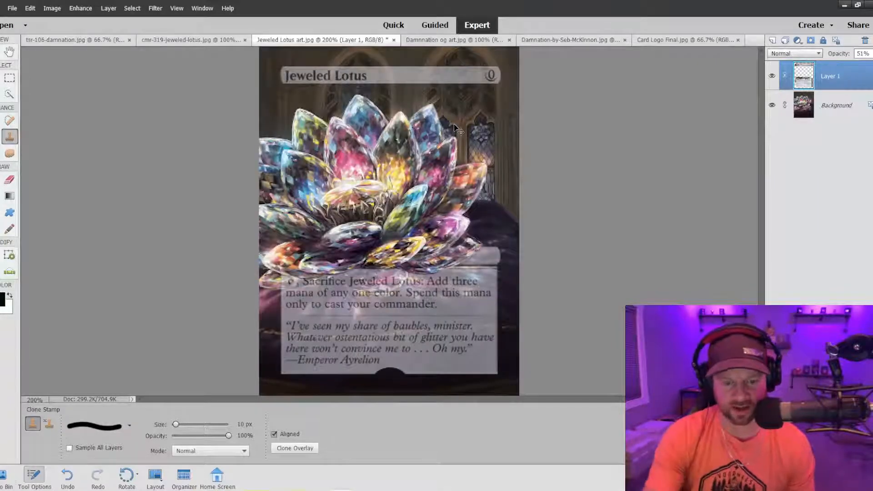
pyautogui.hotkey('ctrl', '+')
pyautogui.hotkey('ctrl', '+')
pyautogui.scroll(-5, 283, 225)
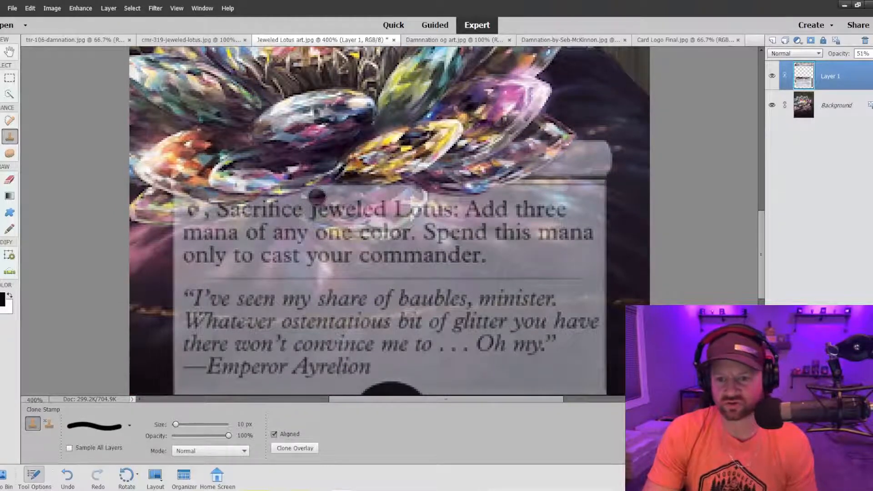
pyautogui.moveTo(283, 196)
pyautogui.mouseDown()
pyautogui.moveTo(369, 230)
pyautogui.moveTo(409, 216)
pyautogui.moveTo(413, 197)
pyautogui.moveTo(321, 203)
pyautogui.moveTo(302, 193)
pyautogui.mouseUp()
pyautogui.moveTo(249, 188)
pyautogui.mouseDown()
pyautogui.moveTo(175, 203)
pyautogui.moveTo(168, 209)
pyautogui.moveTo(222, 209)
pyautogui.moveTo(179, 217)
pyautogui.mouseUp()
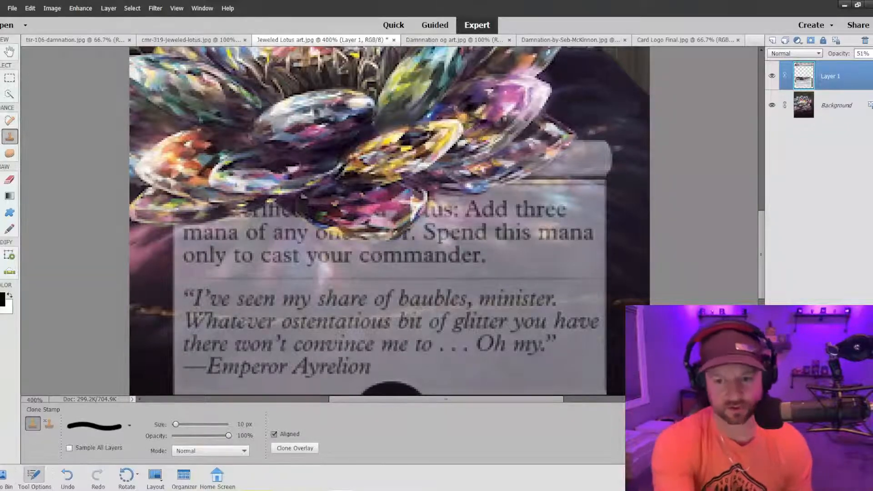
pyautogui.hotkey('ctrl', '-')
pyautogui.hotkey('ctrl', '-')
pyautogui.hotkey('ctrl', '-')
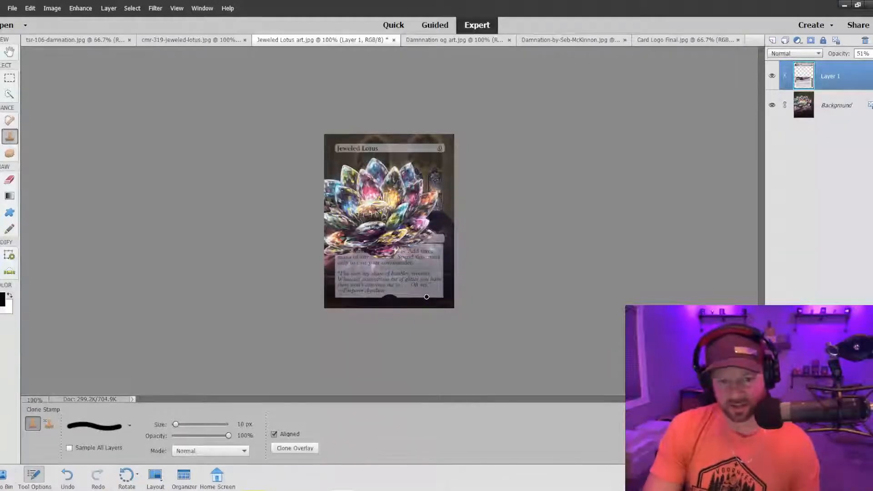
pyautogui.hotkey('ctrl', 'z')
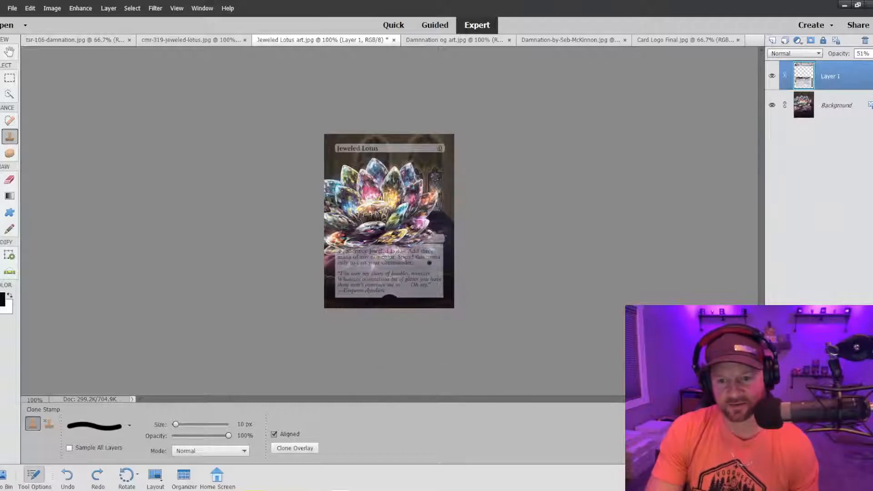
# Refine the rules text box's upper edge with the Clone Stamp so it follows the outline of the petals above it.
pyautogui.hotkey('ctrl', '+')
pyautogui.hotkey('ctrl', '+')
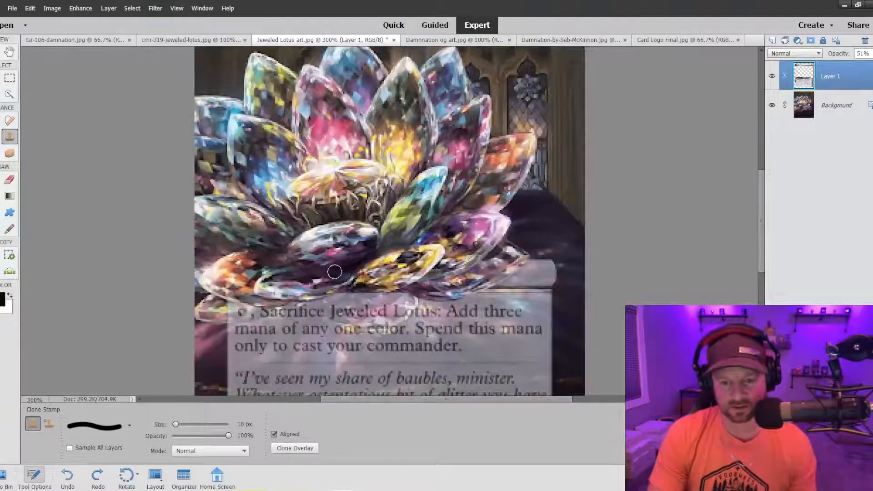
pyautogui.hotkey('ctrl', '+')
pyautogui.hotkey('ctrl', '+')
pyautogui.scroll(-1, 334, 277)
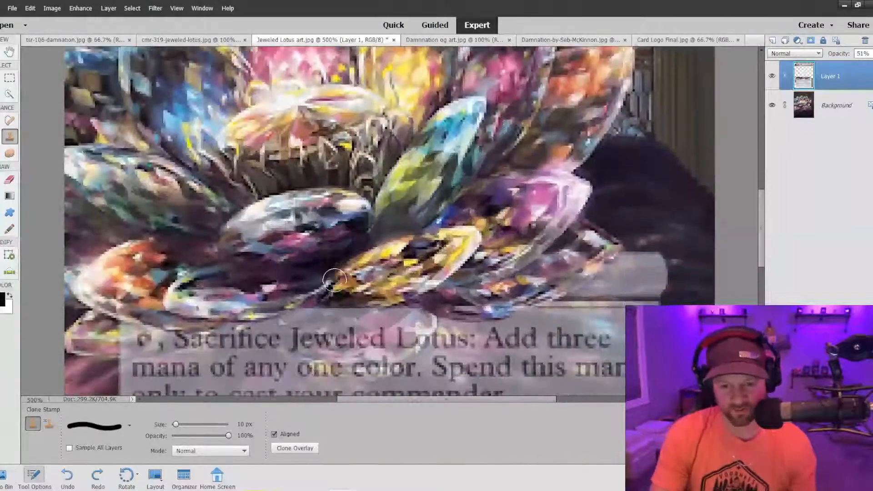
pyautogui.scroll(-3, 334, 279)
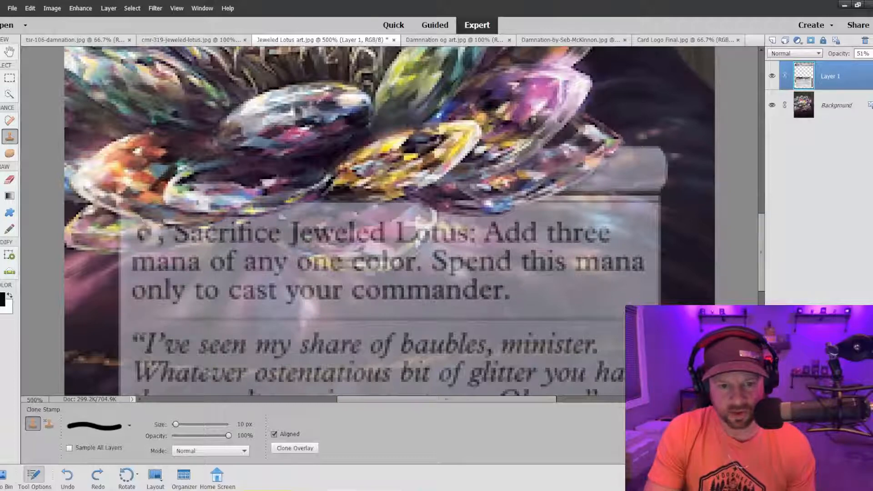
pyautogui.moveTo(187, 218)
pyautogui.mouseDown()
pyautogui.moveTo(238, 199)
pyautogui.moveTo(285, 200)
pyautogui.mouseUp()
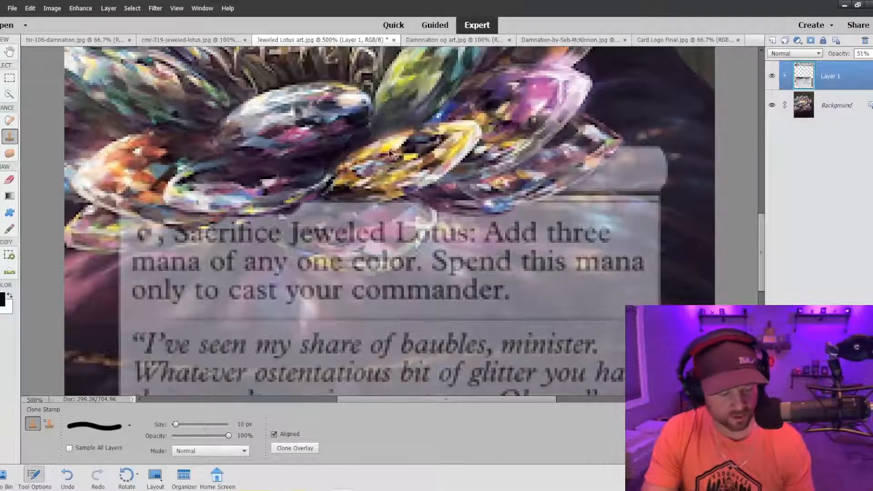
pyautogui.hotkey('ctrl', 'z')
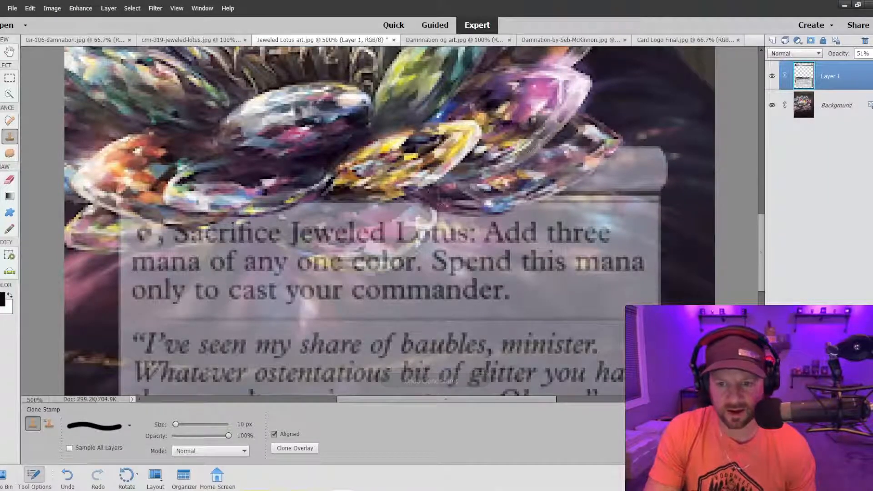
pyautogui.keyDown('alt'); pyautogui.click(415, 192); pyautogui.keyUp('alt')
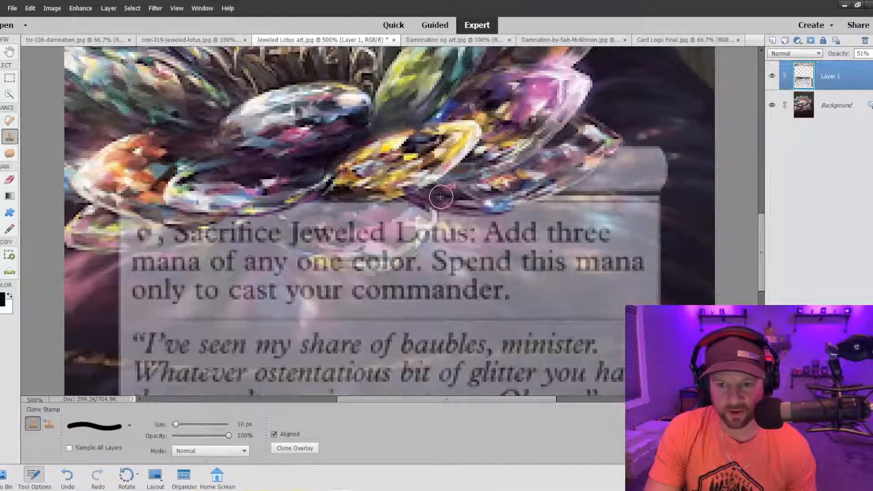
pyautogui.keyDown('alt'); pyautogui.click(478, 203); pyautogui.keyUp('alt')
pyautogui.moveTo(465, 202)
pyautogui.mouseDown()
pyautogui.moveTo(440, 199)
pyautogui.moveTo(463, 202)
pyautogui.mouseUp()
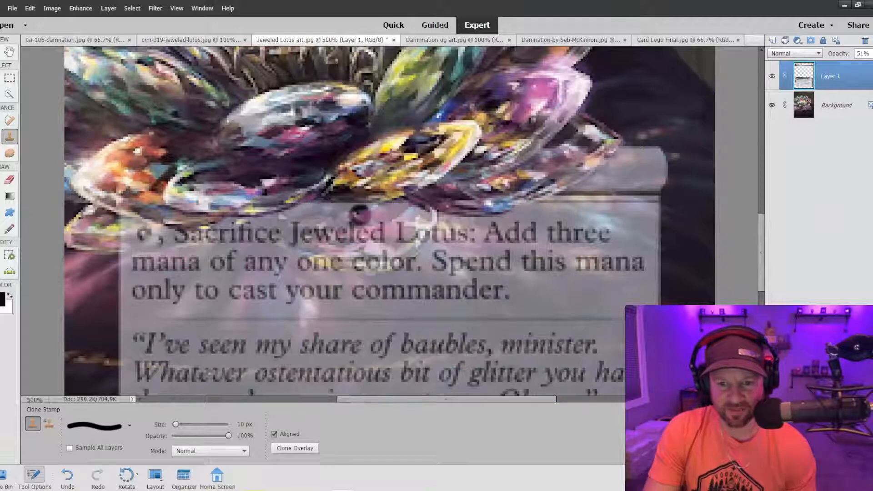
# Try to clone away a strip of the rules text box below the yellow petal, check the whole card, and undo it.
pyautogui.moveTo(394, 201)
pyautogui.mouseDown()
pyautogui.moveTo(330, 208)
pyautogui.moveTo(271, 194)
pyautogui.mouseUp()
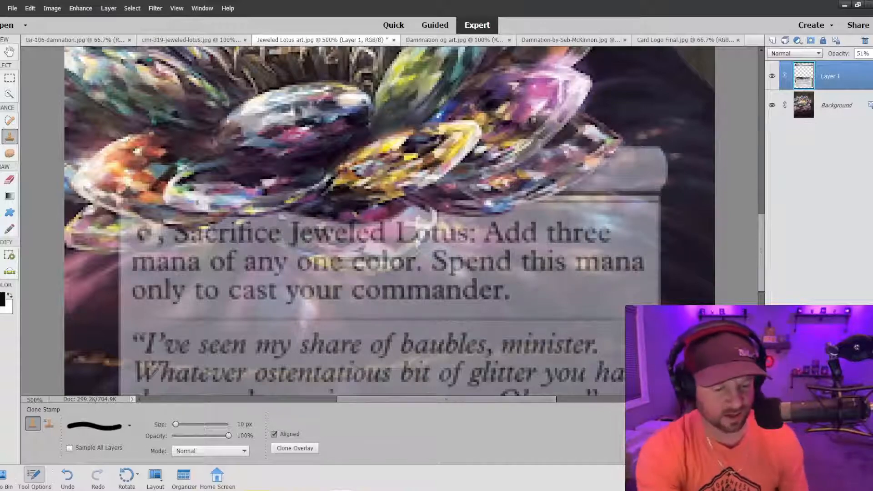
pyautogui.hotkey('ctrl', '-')
pyautogui.hotkey('ctrl', '-')
pyautogui.hotkey('ctrl', '-')
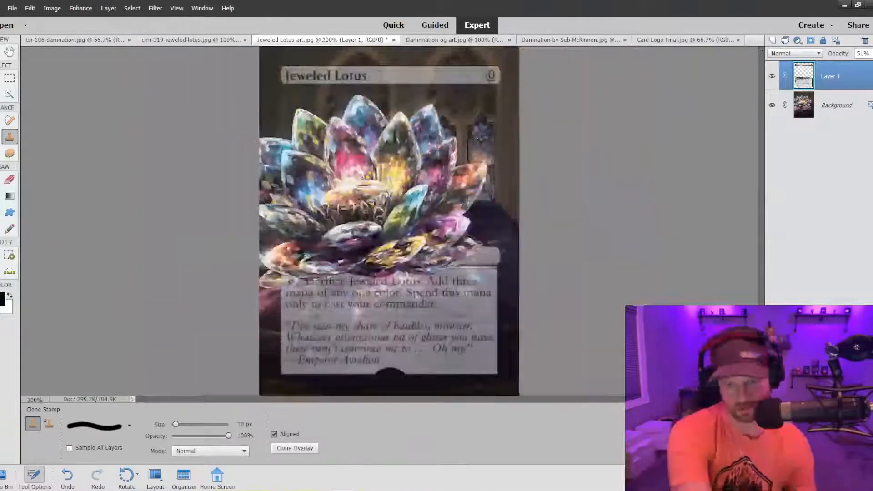
pyautogui.hotkey('ctrl', '+')
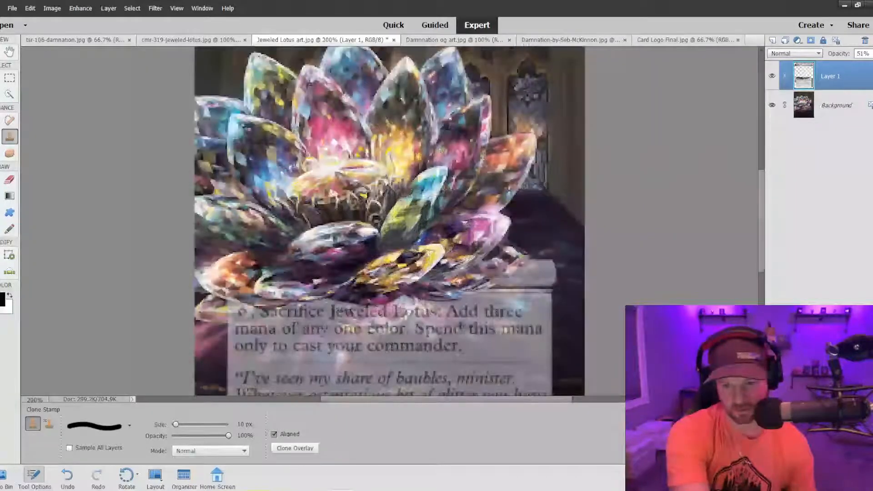
pyautogui.hotkey('ctrl', '-')
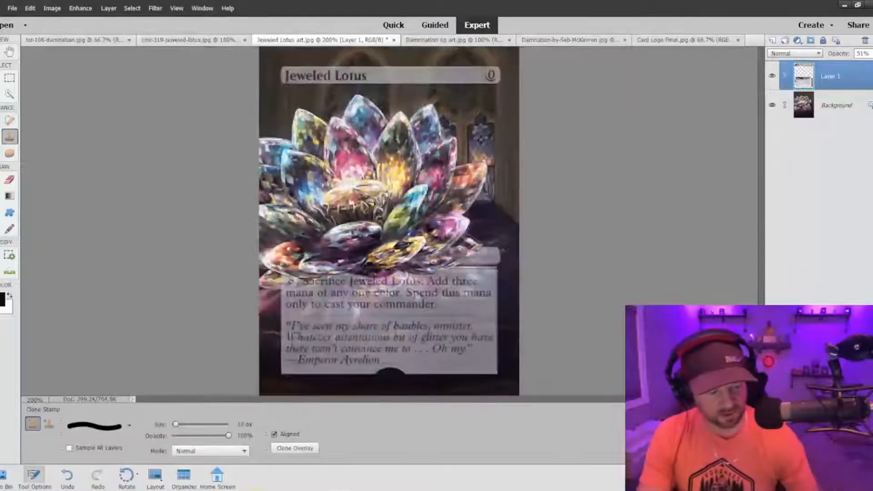
pyautogui.hotkey('ctrl', 'z')
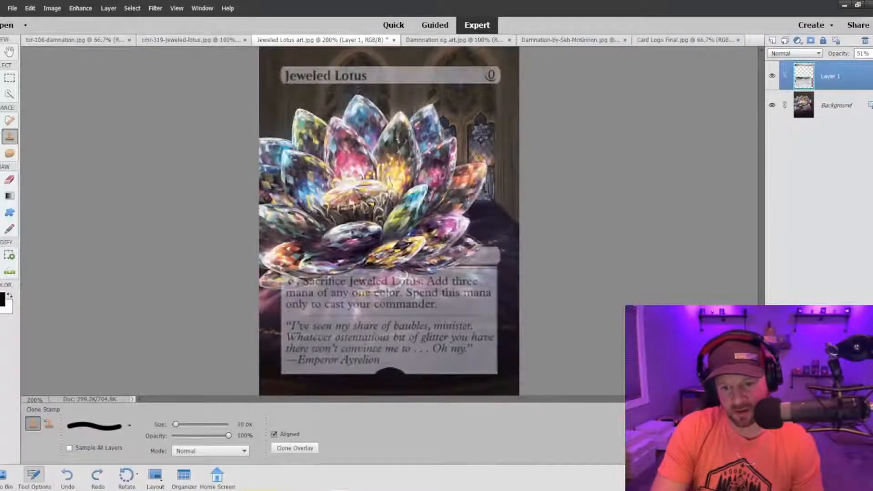
# Clone away the rules text box's upper edge beneath the yellow petal again, undo the excess strokes, and clear only a narrow strip.
pyautogui.hotkey('ctrl', '+')
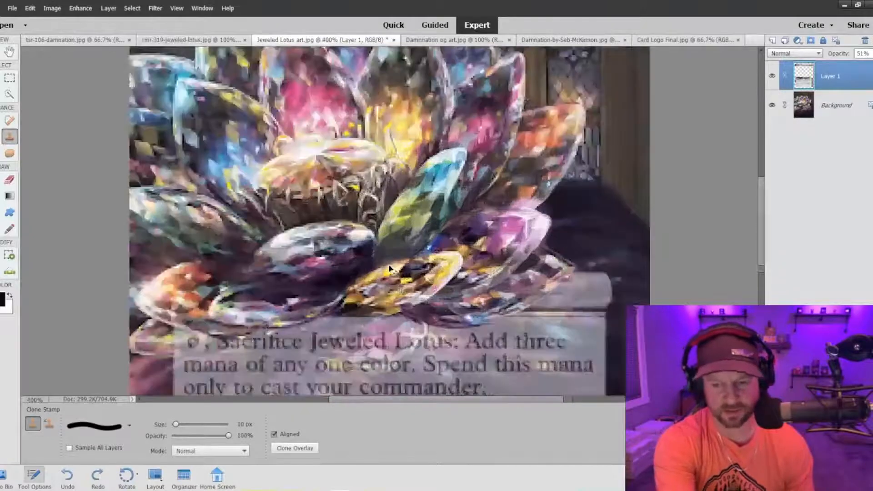
pyautogui.scroll(-2, 400, 264)
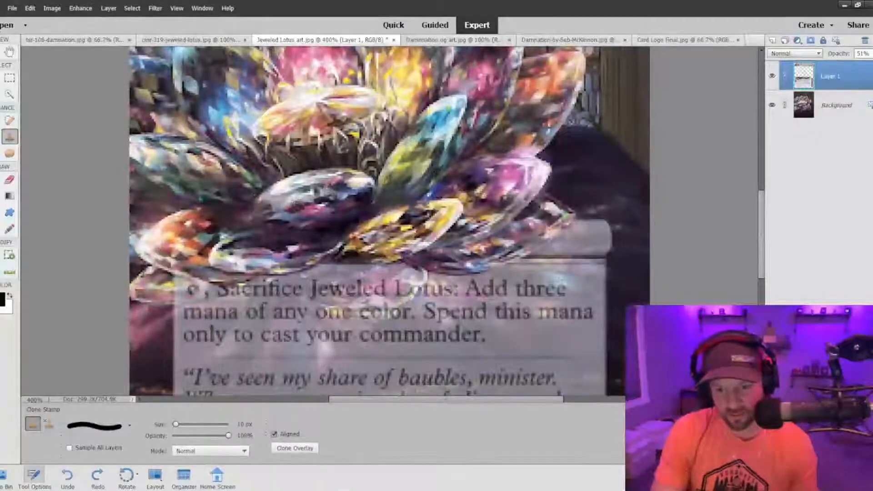
pyautogui.moveTo(398, 259)
pyautogui.mouseDown()
pyautogui.moveTo(340, 276)
pyautogui.moveTo(327, 273)
pyautogui.moveTo(374, 258)
pyautogui.moveTo(334, 267)
pyautogui.moveTo(356, 270)
pyautogui.moveTo(313, 272)
pyautogui.moveTo(286, 260)
pyautogui.mouseUp()
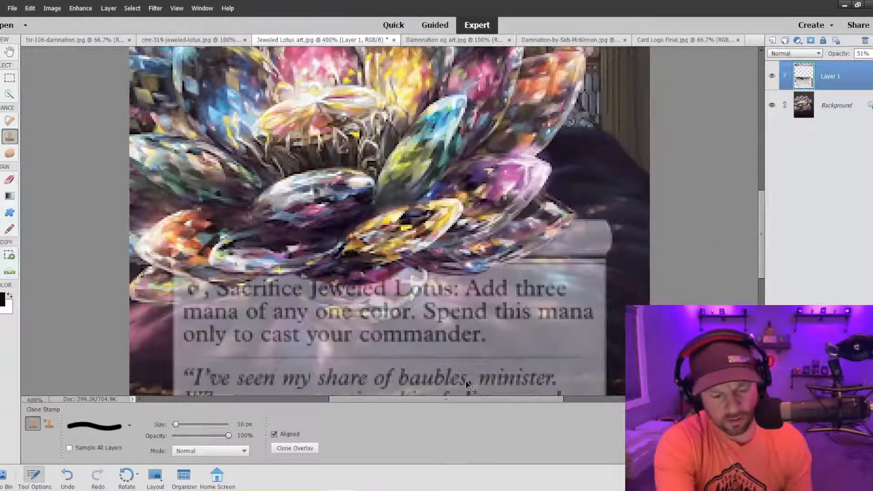
pyautogui.hotkey('ctrl', '=')
pyautogui.hotkey('ctrl', '=')
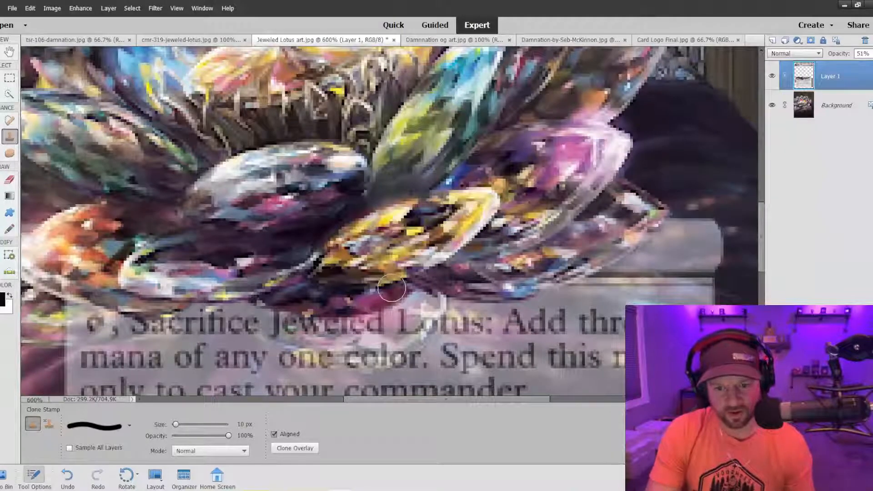
pyautogui.hotkey('ctrl', 'z')
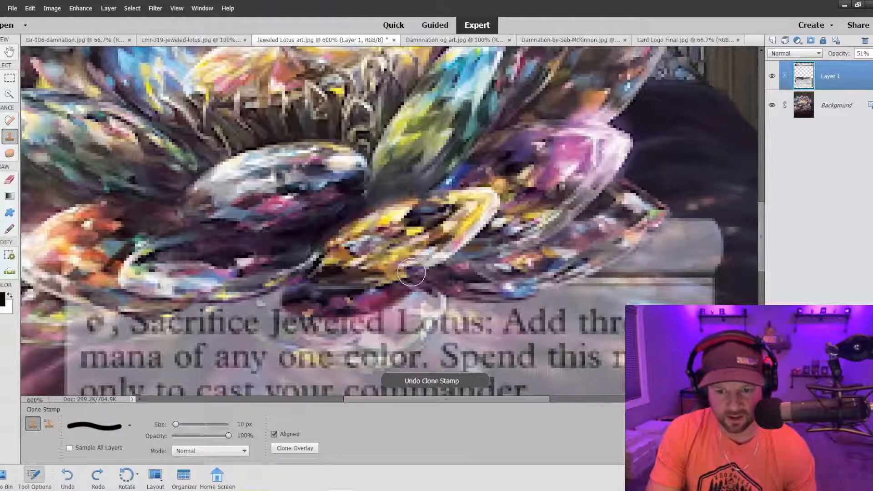
pyautogui.moveTo(406, 275); pyautogui.dragTo(249, 288)
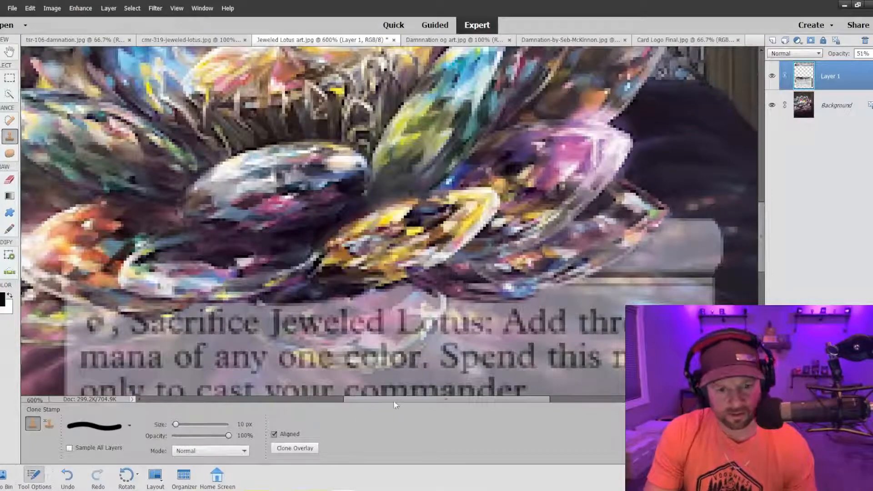
# Inspect the lotus petals, title bar and rules text box up close and across the whole card.
pyautogui.moveTo(393, 400); pyautogui.dragTo(332, 400)
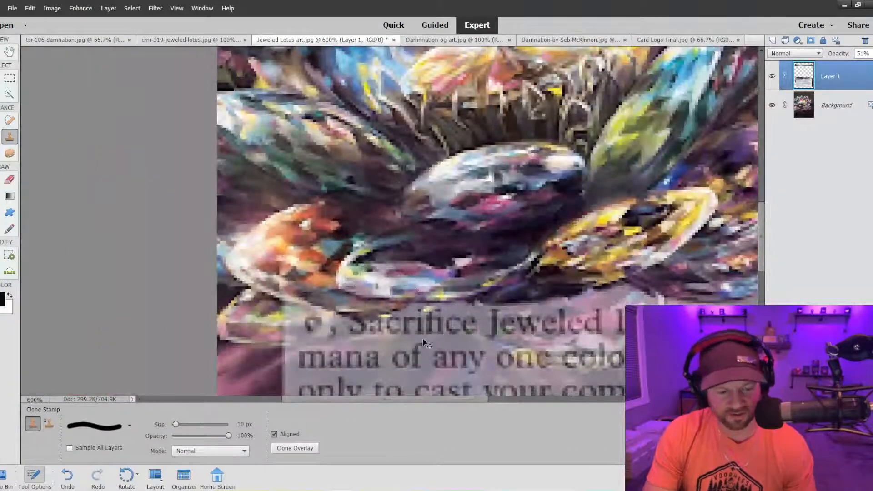
pyautogui.hotkey('ctrl', '-')
pyautogui.hotkey('ctrl', '-')
pyautogui.hotkey('ctrl', '-')
pyautogui.hotkey('ctrl', '-')
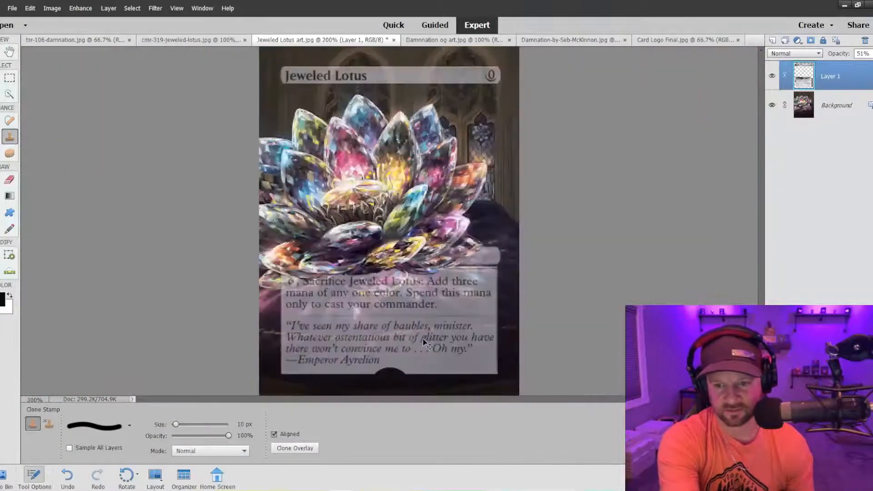
pyautogui.hotkey('ctrl', '-')
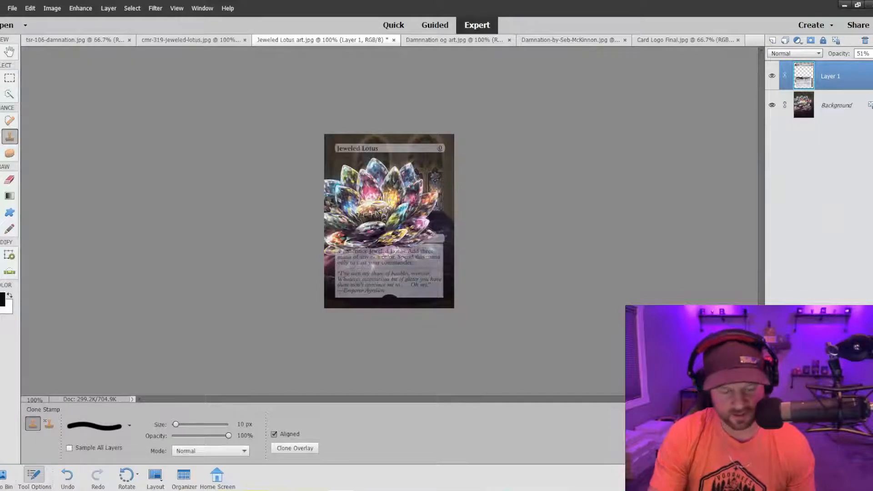
pyautogui.hotkey('ctrl', '+')
pyautogui.hotkey('ctrl', '+')
pyautogui.hotkey('ctrl', '+')
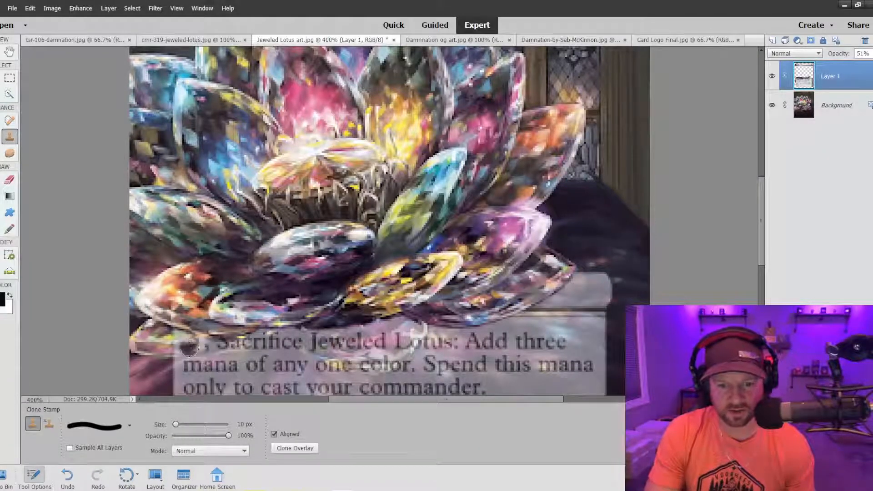
pyautogui.scroll(-2, 302, 340)
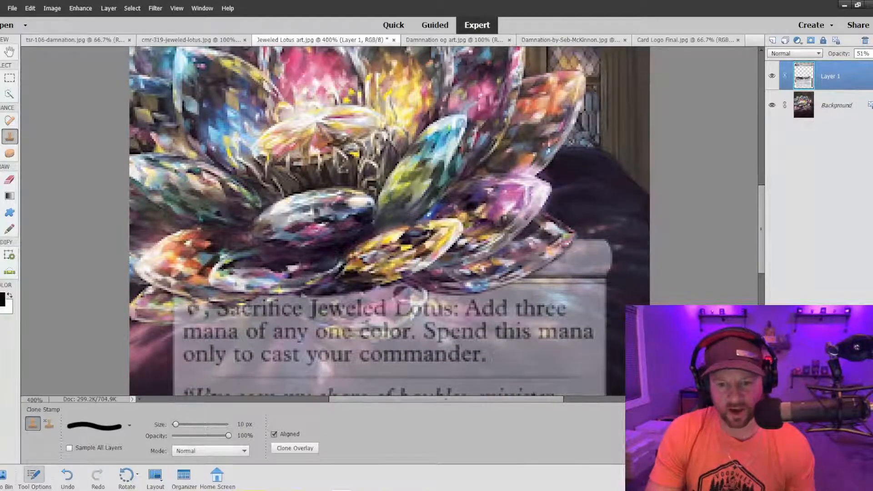
pyautogui.scroll(-4, 318, 340)
pyautogui.scroll(-4, 313, 338)
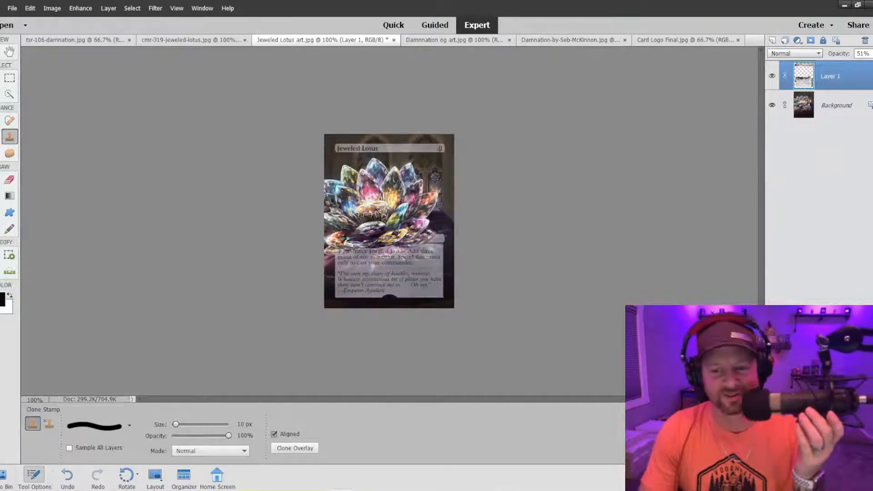
pyautogui.hotkey('ctrl', '=')
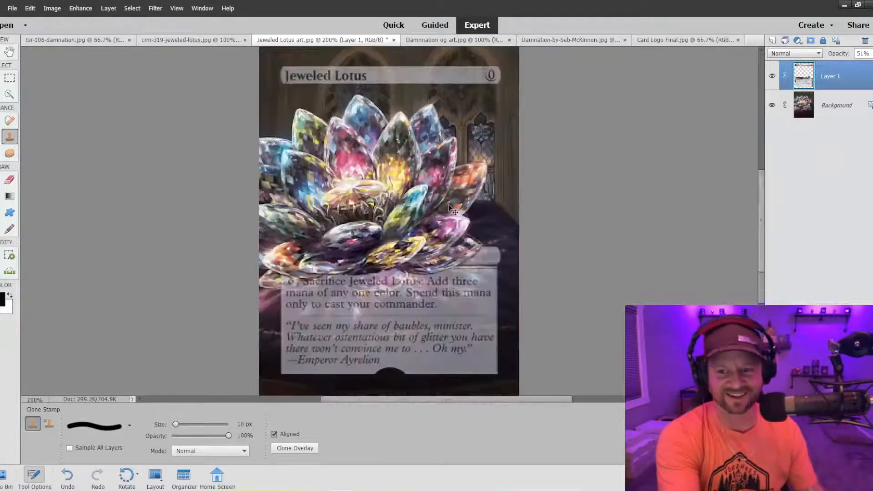
pyautogui.hotkey('ctrl', '=')
pyautogui.scroll(3, 514, 226)
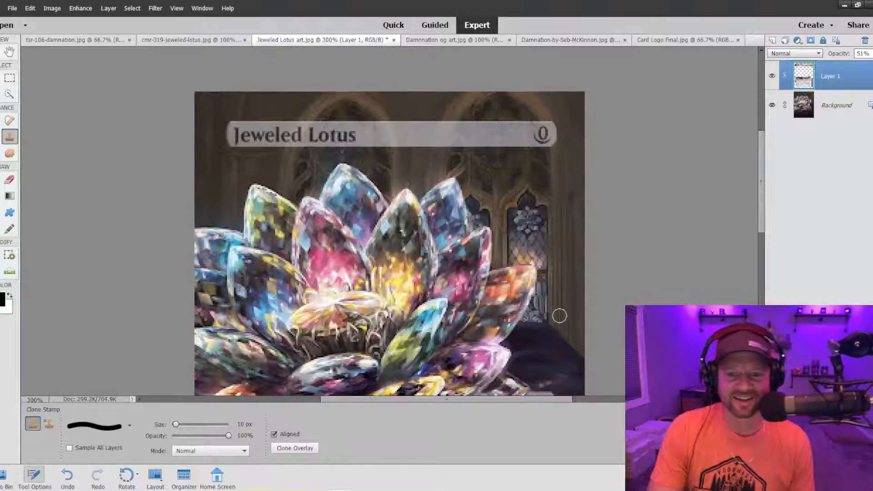
pyautogui.hotkey('ctrl', '1')
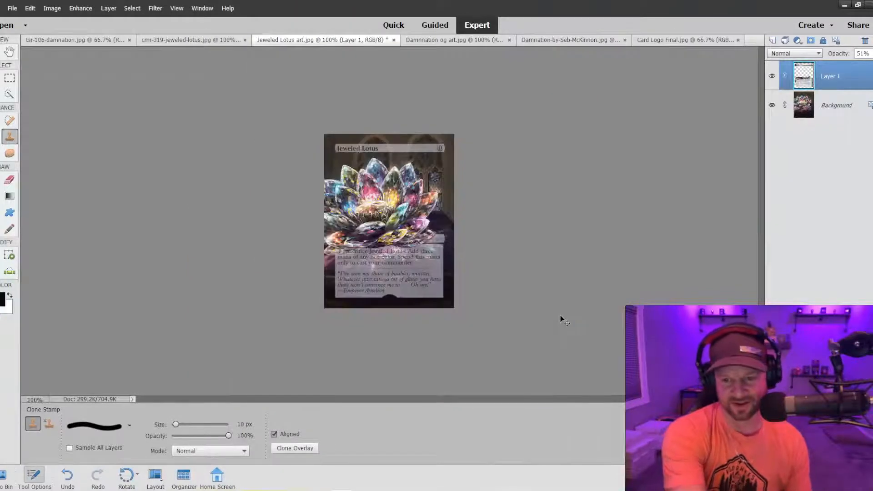
# Select the round CS logo in Card Logo Final.jpg with the Quick Selection tool and a 500 px brush.
pyautogui.click(677, 41)
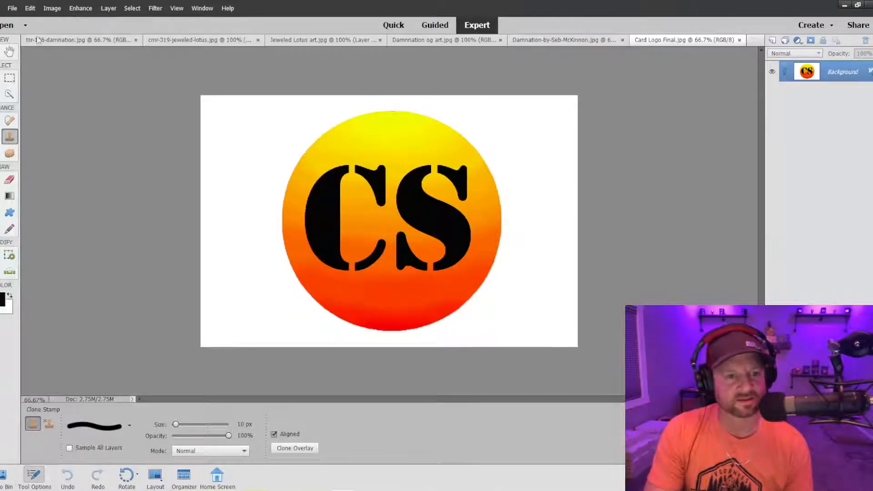
pyautogui.click(9, 92)
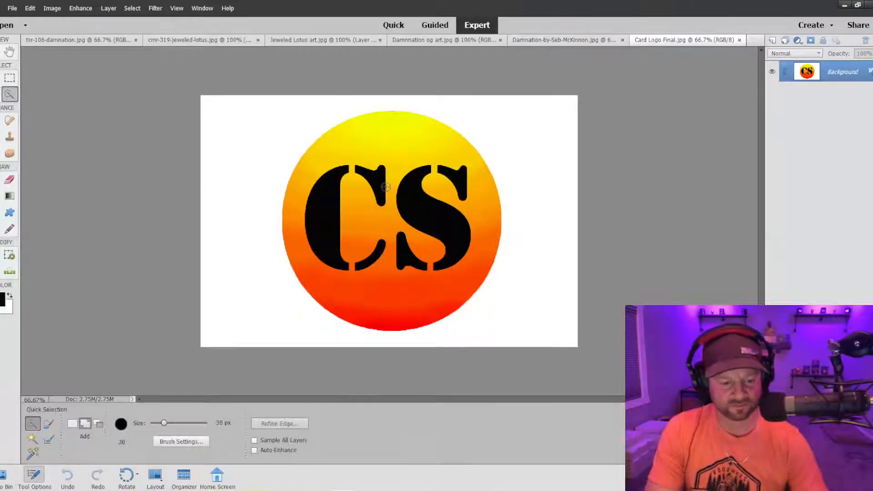
pyautogui.press(']')
pyautogui.press(']')
pyautogui.press(']')
pyautogui.press(']')
pyautogui.press(']')
pyautogui.press(']')
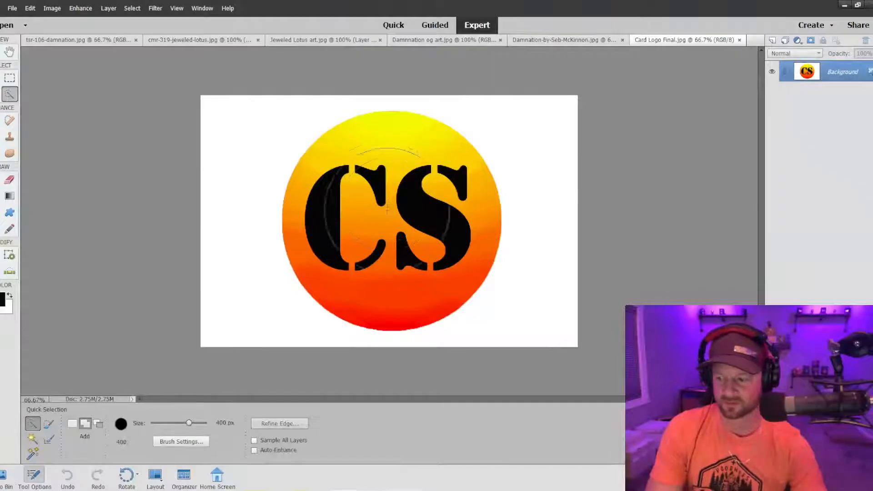
pyautogui.moveTo(392, 213)
pyautogui.mouseDown()
pyautogui.moveTo(372, 211)
pyautogui.moveTo(376, 223)
pyautogui.moveTo(392, 190)
pyautogui.mouseUp()
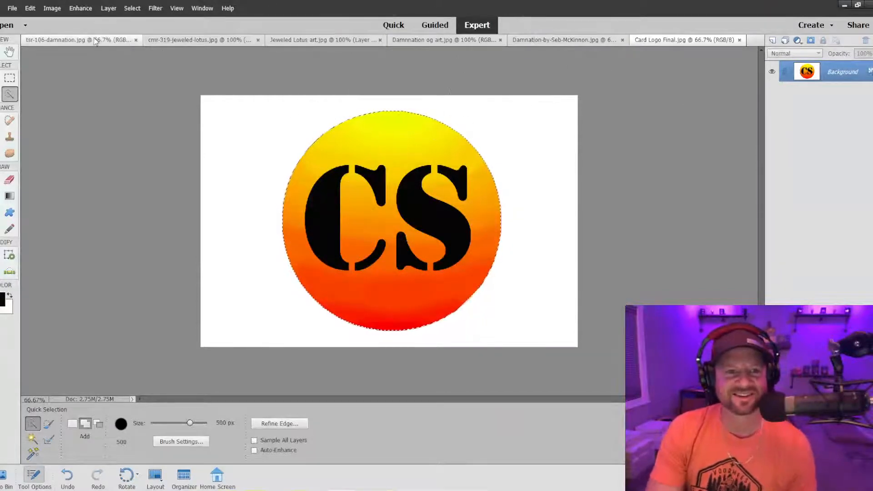
# Copy the selected CS logo into the Jeweled Lotus art image as a new layer.
pyautogui.click(112, 40)
pyautogui.click(209, 44)
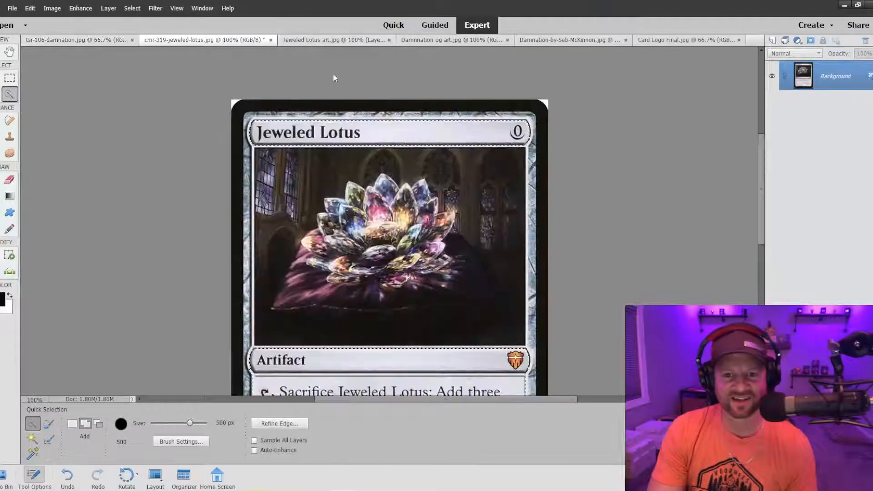
pyautogui.click(300, 40)
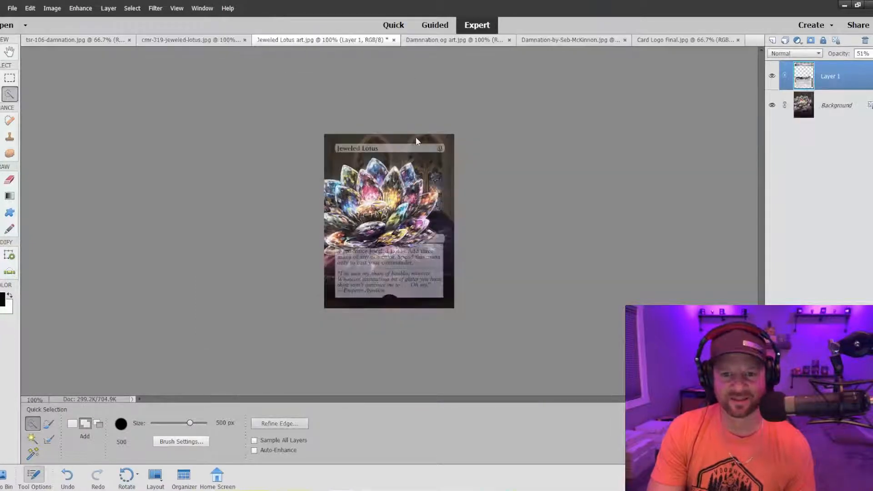
pyautogui.hotkey('ctrl', 'v')
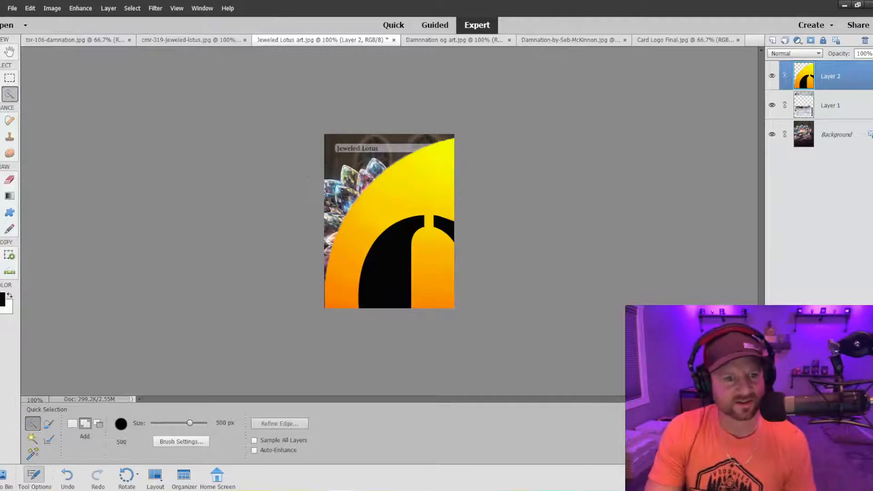
# Scale the pasted logo proportionally down to 5.37% and bring it within the card.
pyautogui.press('v')
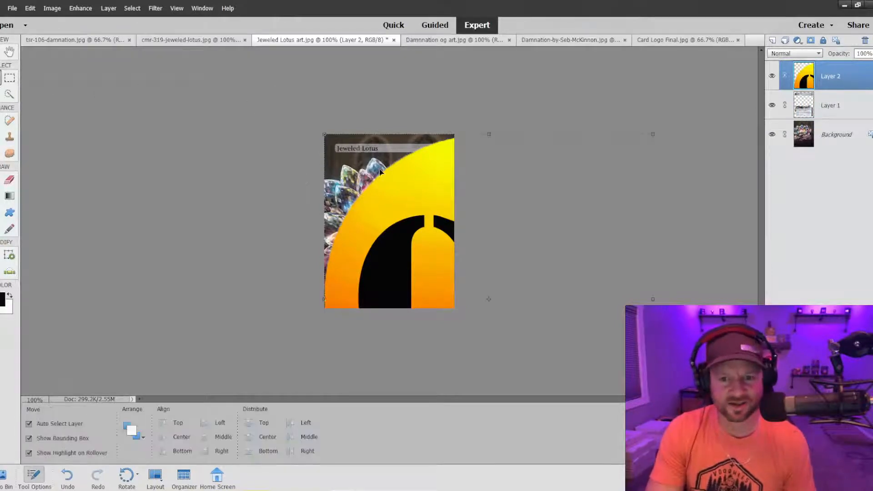
pyautogui.moveTo(326, 135); pyautogui.dragTo(401, 238)
pyautogui.moveTo(432, 284); pyautogui.dragTo(376, 230)
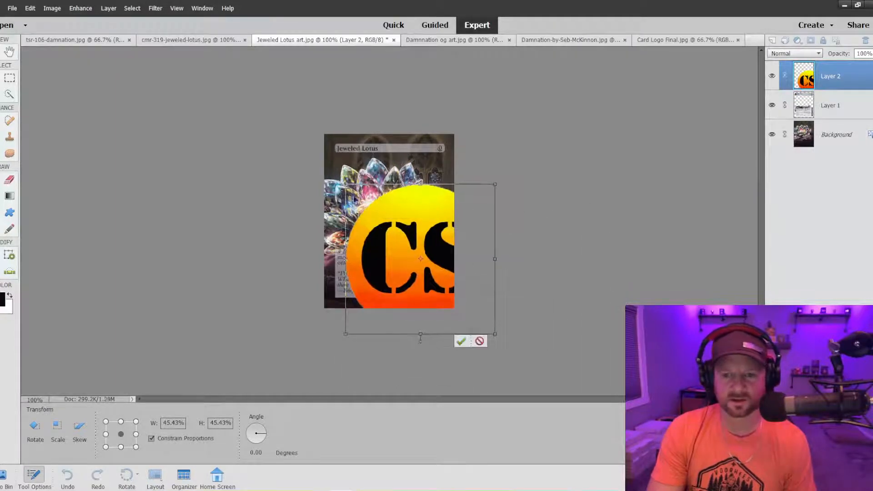
pyautogui.moveTo(344, 183); pyautogui.dragTo(398, 239)
pyautogui.moveTo(423, 270); pyautogui.dragTo(356, 203)
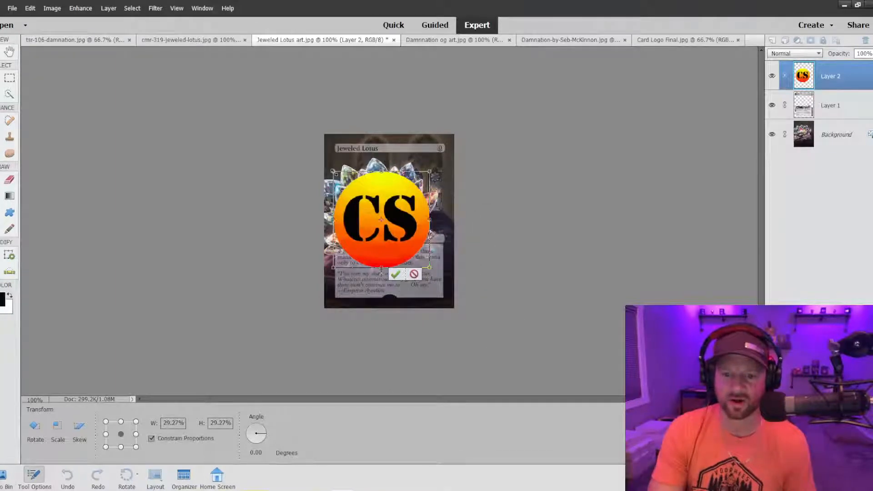
pyautogui.moveTo(333, 171); pyautogui.dragTo(411, 249)
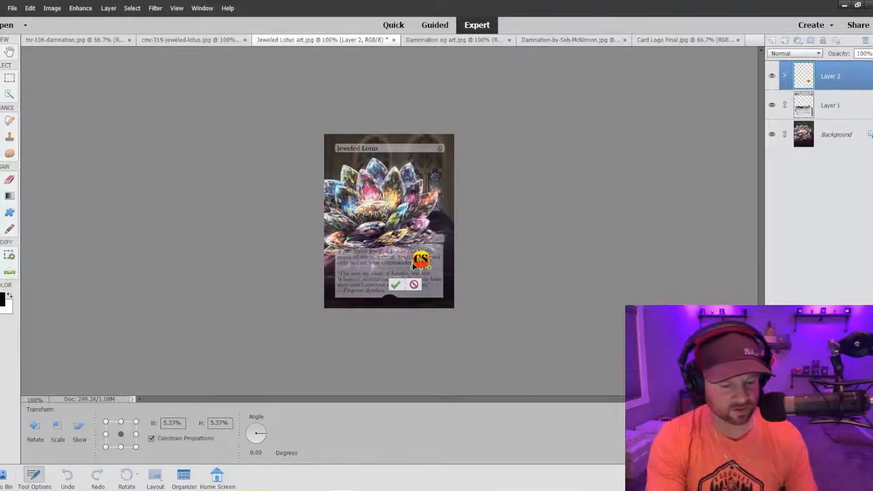
# Move the logo onto the lotus's central disc and reduce its scale to 4.97%.
pyautogui.hotkey('ctrl', '=')
pyautogui.hotkey('ctrl', '=')
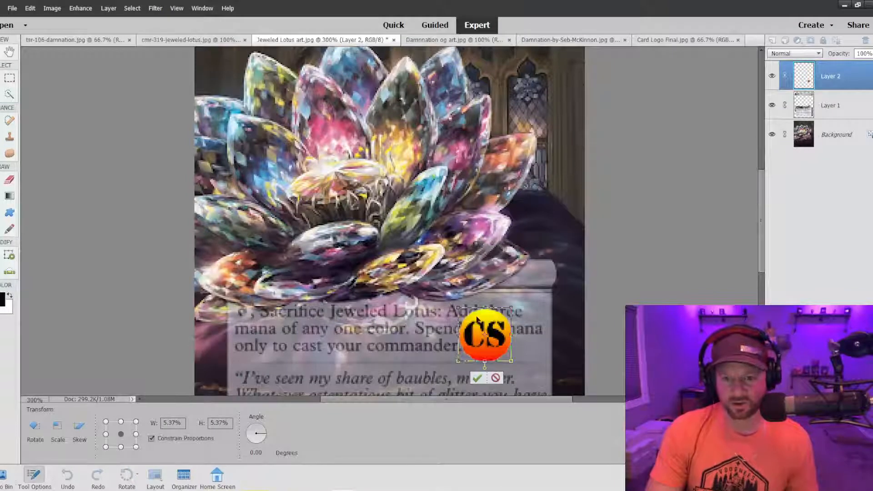
pyautogui.moveTo(495, 336); pyautogui.dragTo(342, 190)
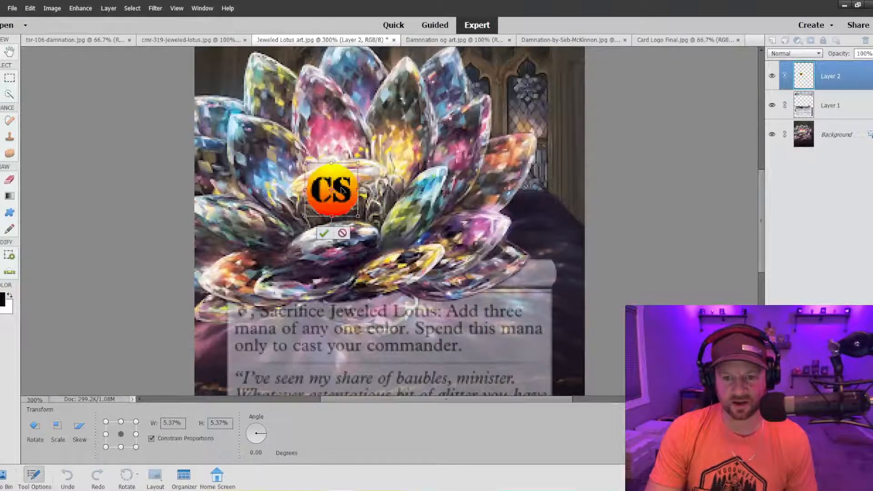
pyautogui.moveTo(305, 162); pyautogui.dragTo(309, 167)
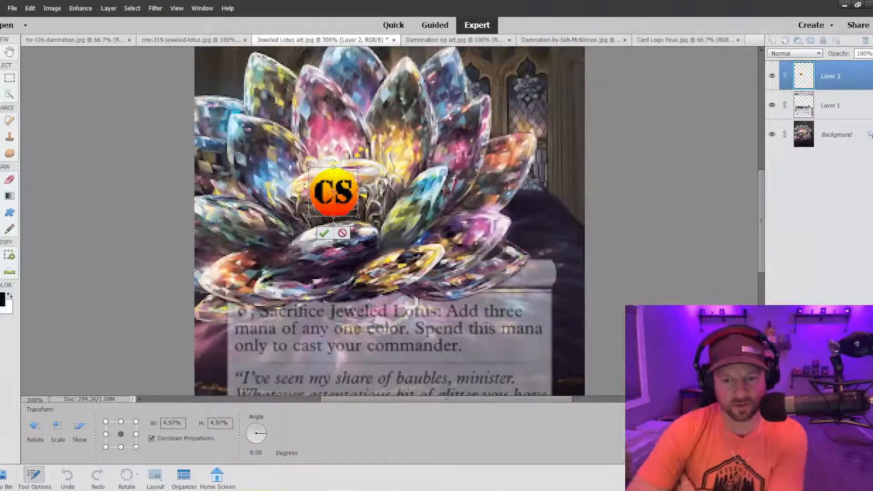
pyautogui.moveTo(342, 193); pyautogui.dragTo(343, 181)
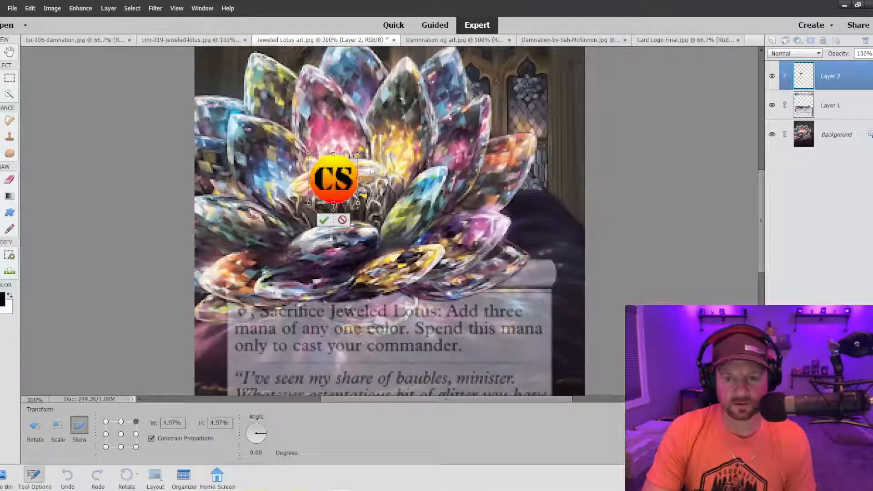
# Skew the logo into a tilted, flattened oval matching the lotus's central disc and apply the transformation.
pyautogui.moveTo(359, 180); pyautogui.dragTo(380, 202)
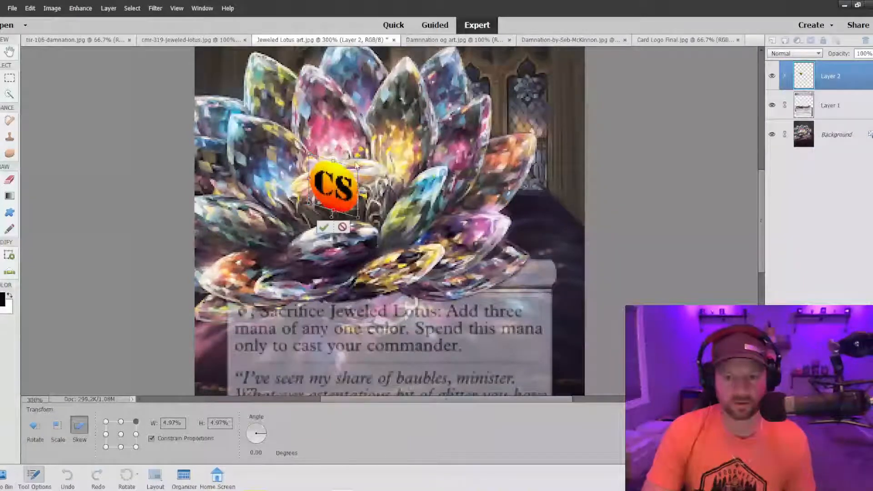
pyautogui.moveTo(333, 164)
pyautogui.mouseDown()
pyautogui.moveTo(340, 150)
pyautogui.moveTo(356, 155)
pyautogui.moveTo(417, 190)
pyautogui.moveTo(326, 175)
pyautogui.mouseUp()
pyautogui.moveTo(270, 184); pyautogui.dragTo(280, 186)
pyautogui.moveTo(346, 181); pyautogui.dragTo(319, 203)
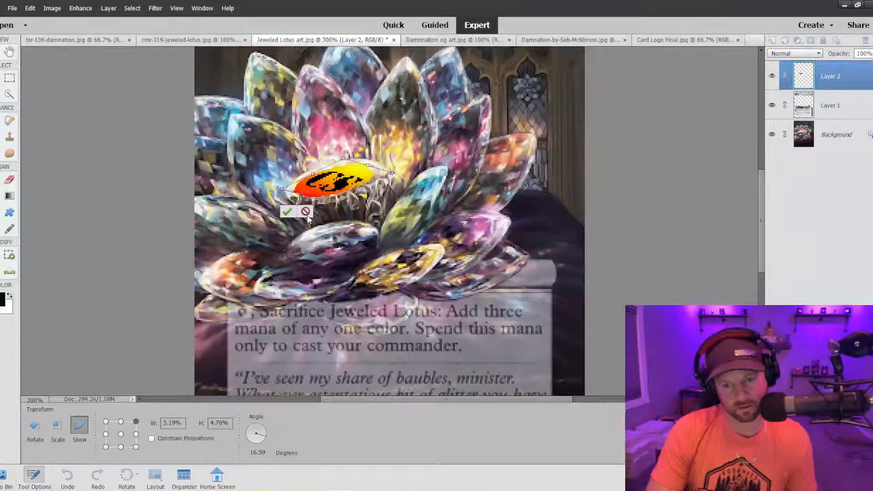
pyautogui.moveTo(343, 157); pyautogui.dragTo(360, 144)
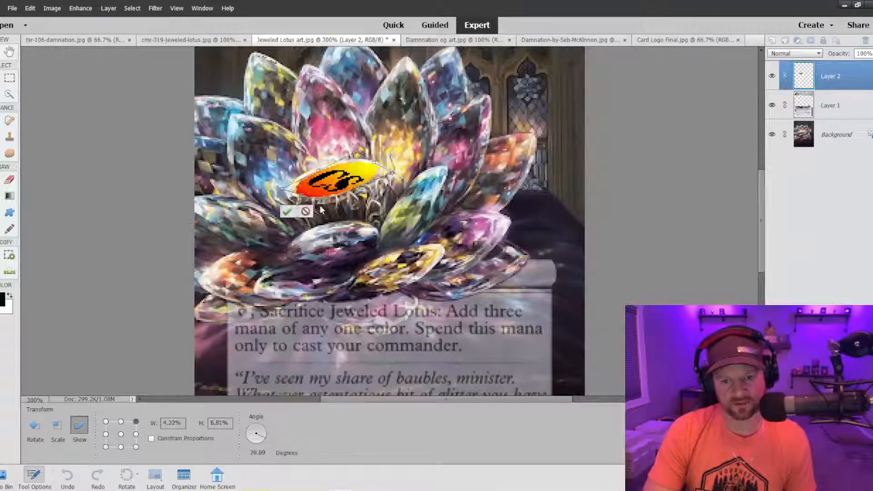
pyautogui.moveTo(318, 171); pyautogui.dragTo(338, 173)
pyautogui.click(281, 210)
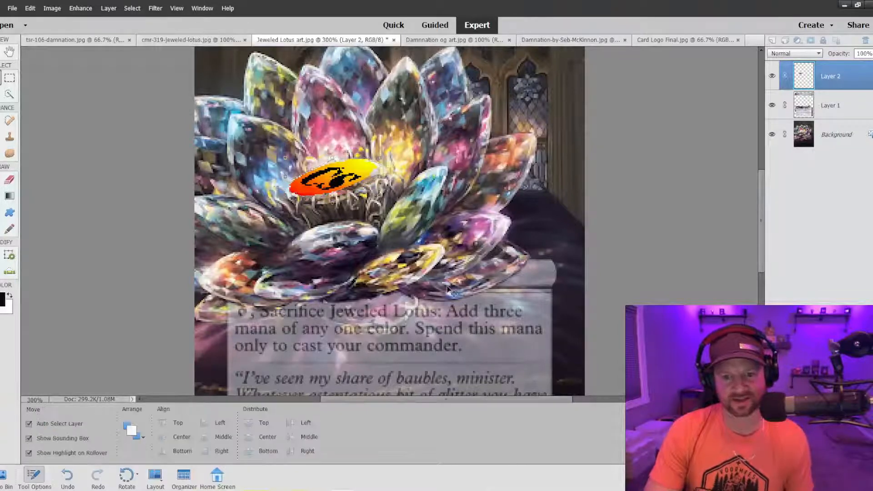
# Check the logo against the whole card and adjust its placement slightly on the lotus's central disc.
pyautogui.click(440, 260)
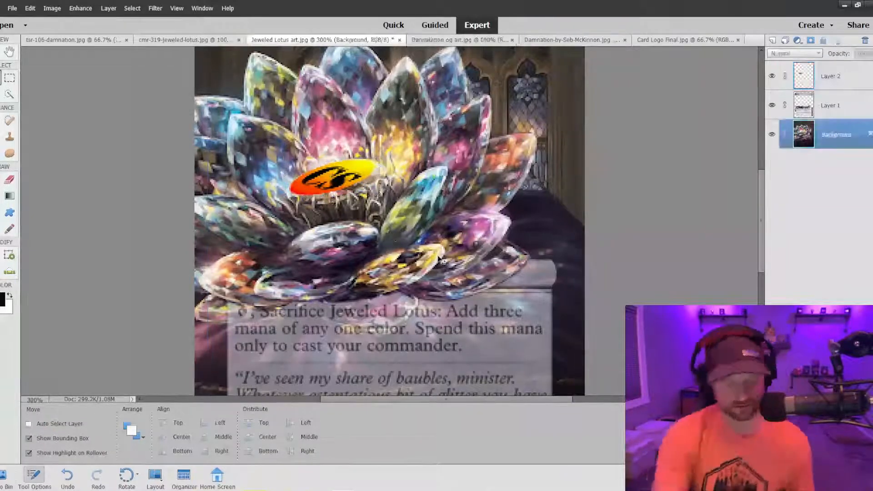
pyautogui.hotkey('ctrl', '-')
pyautogui.hotkey('ctrl', '-')
pyautogui.hotkey('ctrl', '+')
pyautogui.hotkey('ctrl', '+')
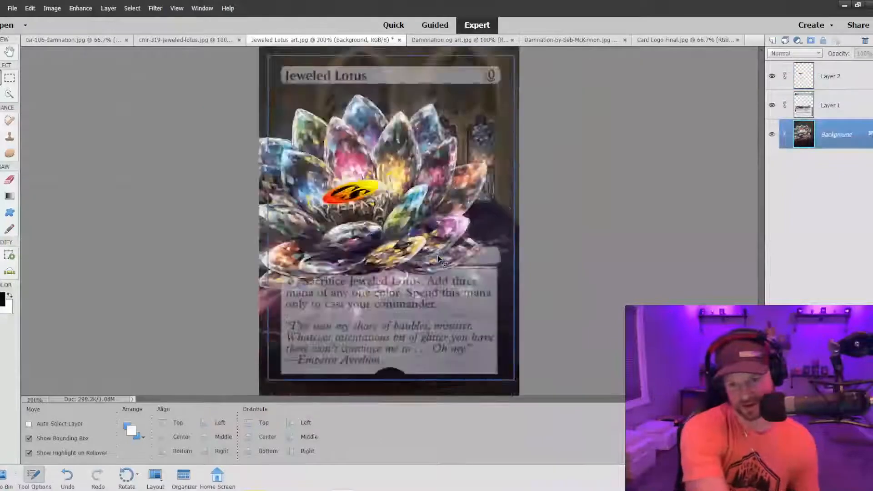
pyautogui.moveTo(339, 177)
pyautogui.mouseDown()
pyautogui.moveTo(593, 326)
pyautogui.moveTo(405, 228)
pyautogui.moveTo(394, 243)
pyautogui.moveTo(355, 219)
pyautogui.moveTo(361, 221)
pyautogui.moveTo(347, 183)
pyautogui.moveTo(332, 180)
pyautogui.mouseUp()
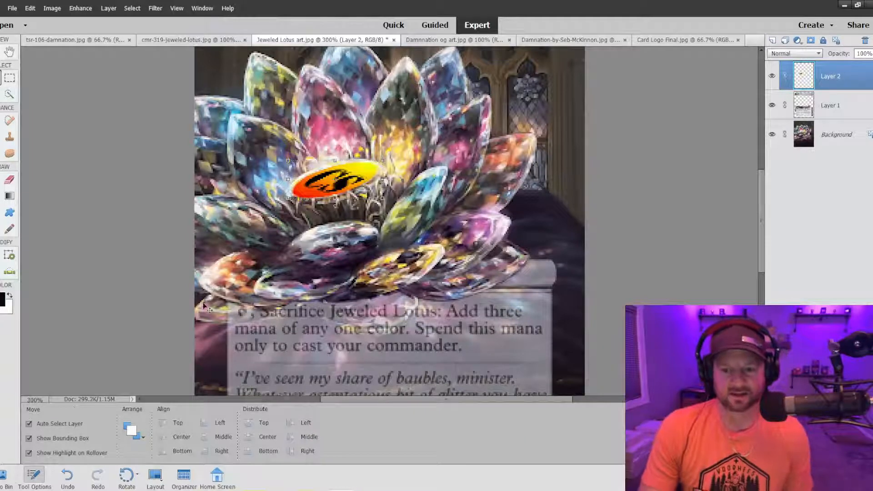
# Move the logo off the central disc to just above the yellow petal, and review the card's upper half.
pyautogui.moveTo(348, 178); pyautogui.dragTo(411, 231)
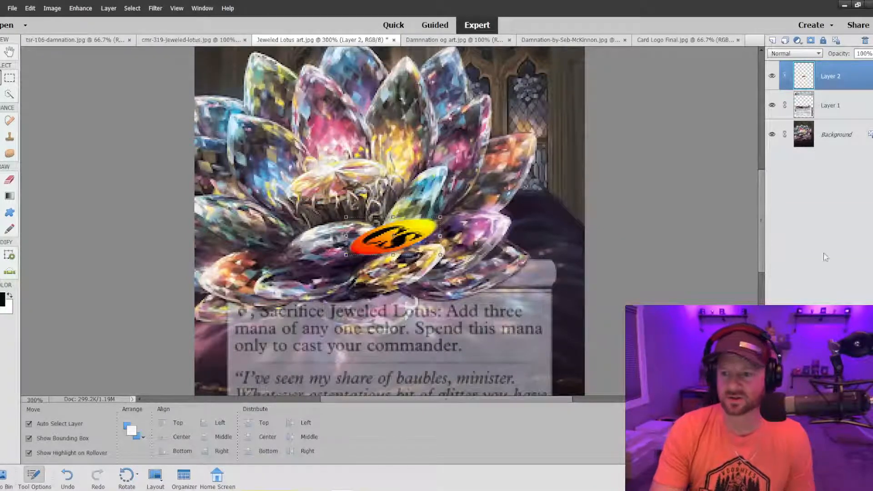
pyautogui.scroll(2, 753, 205)
pyautogui.scroll(3, 753, 205)
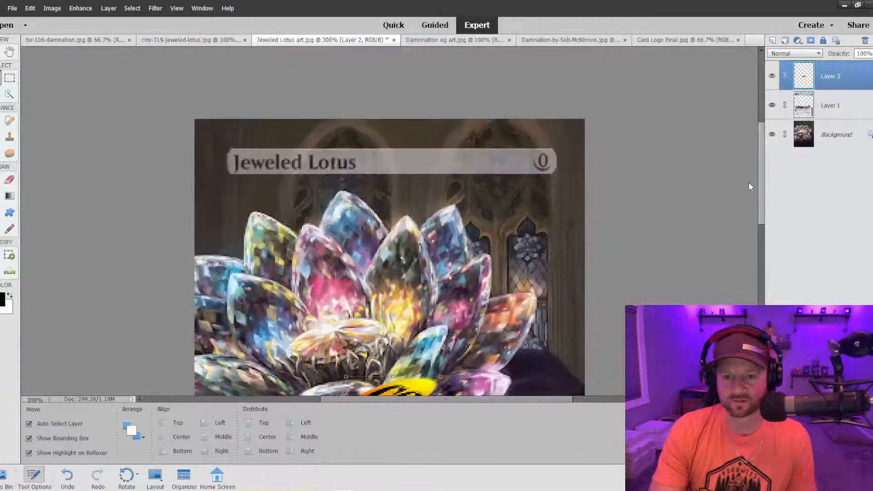
pyautogui.scroll(-2, 750, 186)
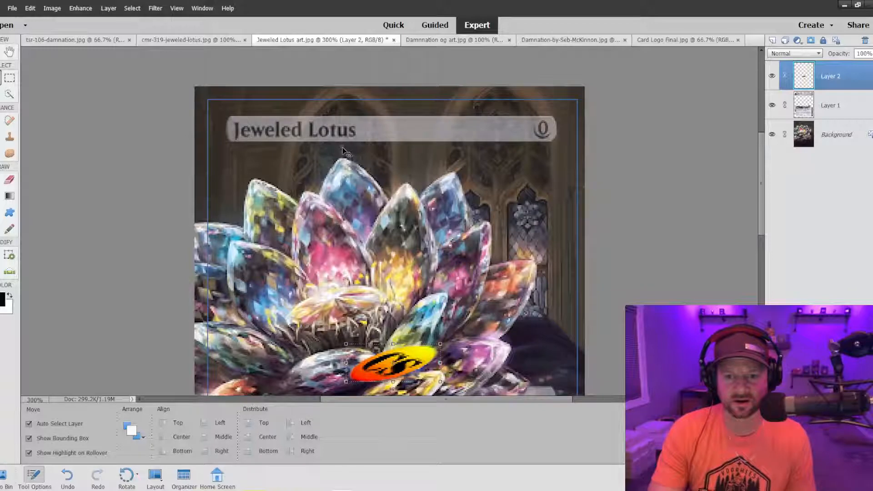
pyautogui.scroll(-3, 528, 216)
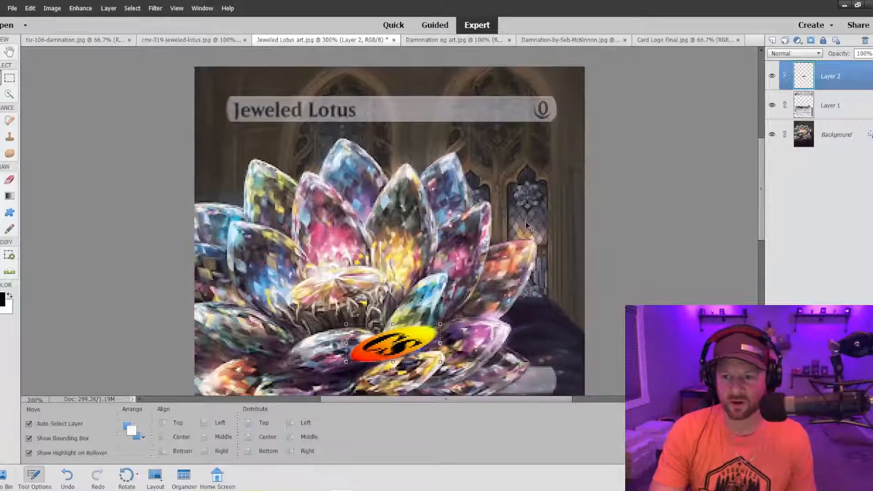
# Place the logo on the lotus's central disc at a smaller size that fits within the disc.
pyautogui.scroll(-15, 527, 221)
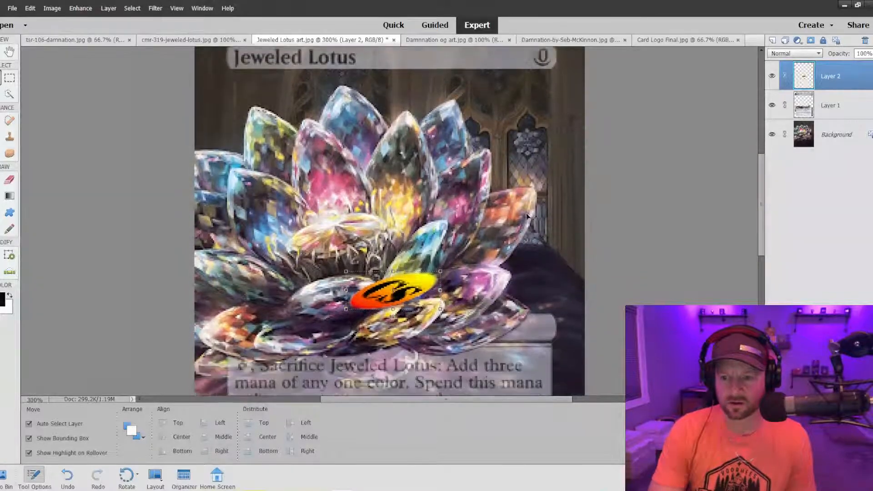
pyautogui.scroll(13, 649, 276)
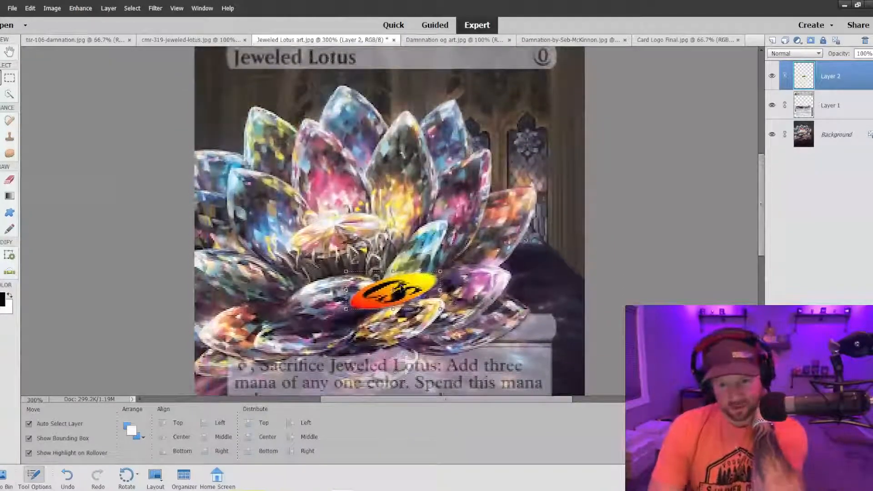
pyautogui.moveTo(400, 286); pyautogui.dragTo(365, 216)
pyautogui.click(324, 257)
pyautogui.click(456, 250)
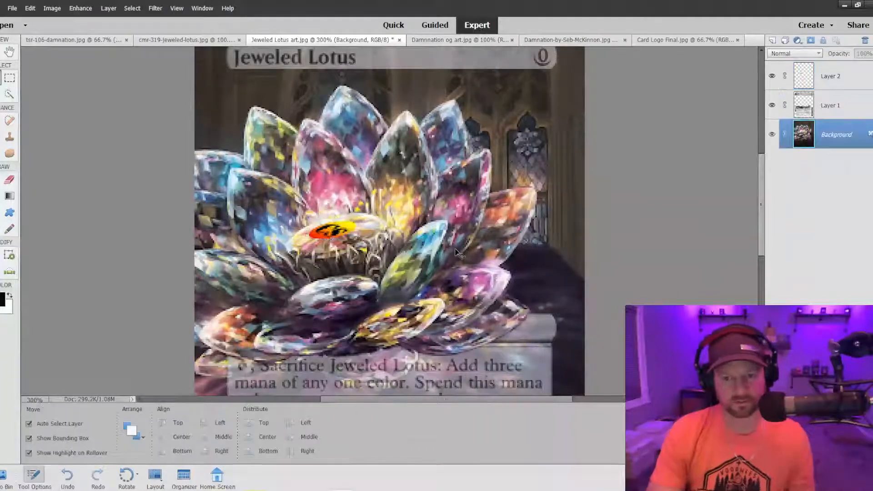
# Check the logo against the whole card and lower the logo layer's opacity to 62%.
pyautogui.hotkey('ctrl', '-')
pyautogui.hotkey('ctrl', '-')
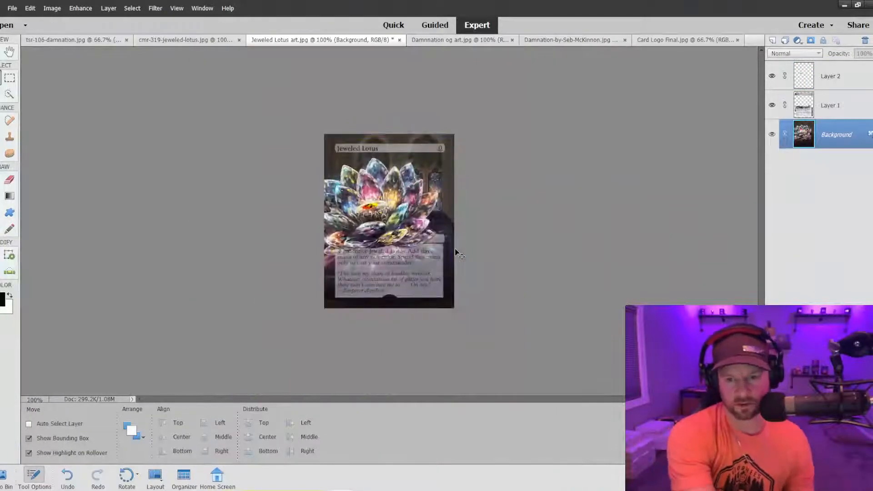
pyautogui.click(372, 206)
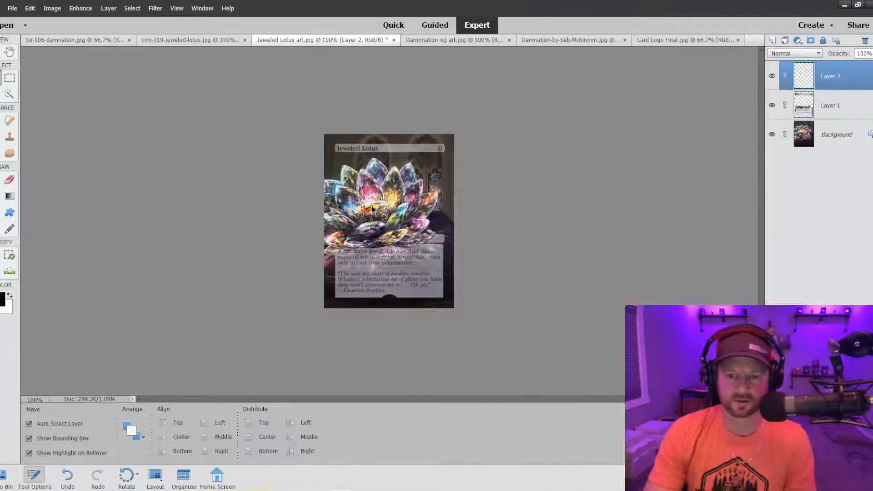
pyautogui.click(436, 226)
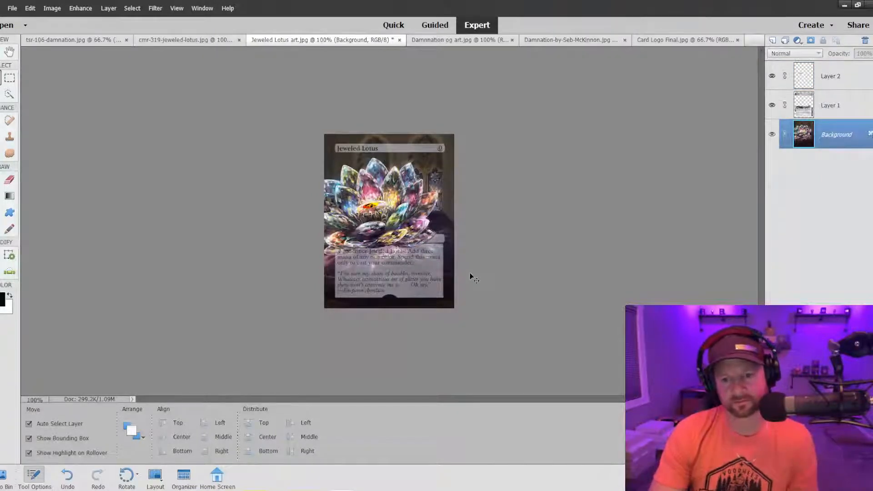
pyautogui.click(839, 80)
pyautogui.click(867, 54)
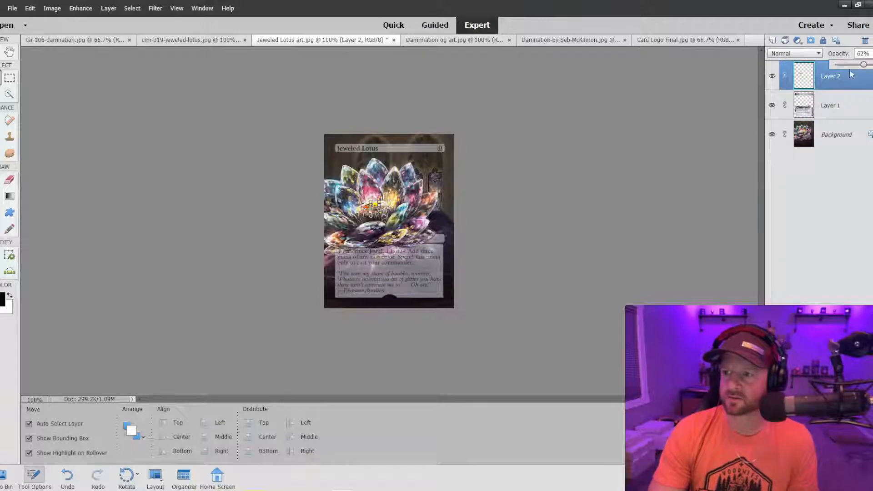
pyautogui.click(525, 178)
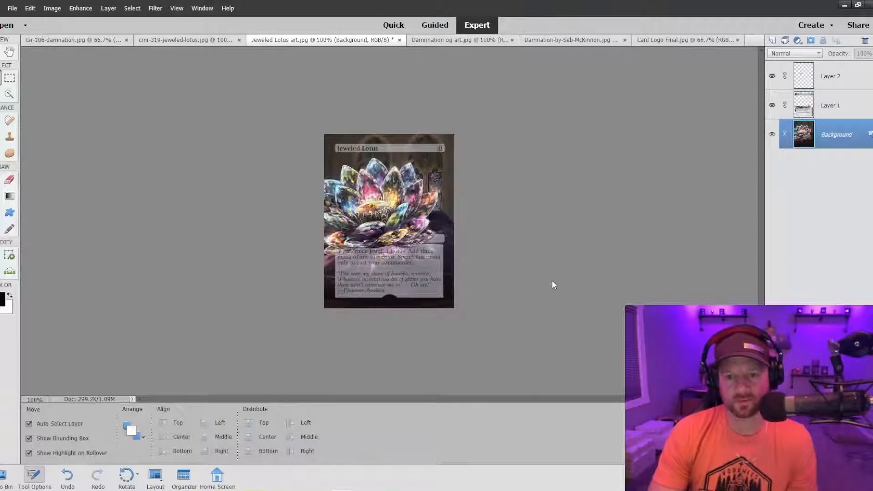
# Nudge the logo slightly toward the upper left on the lotus's central disc and check the whole card.
pyautogui.hotkey('ctrl', '=')
pyautogui.hotkey('ctrl', '=')
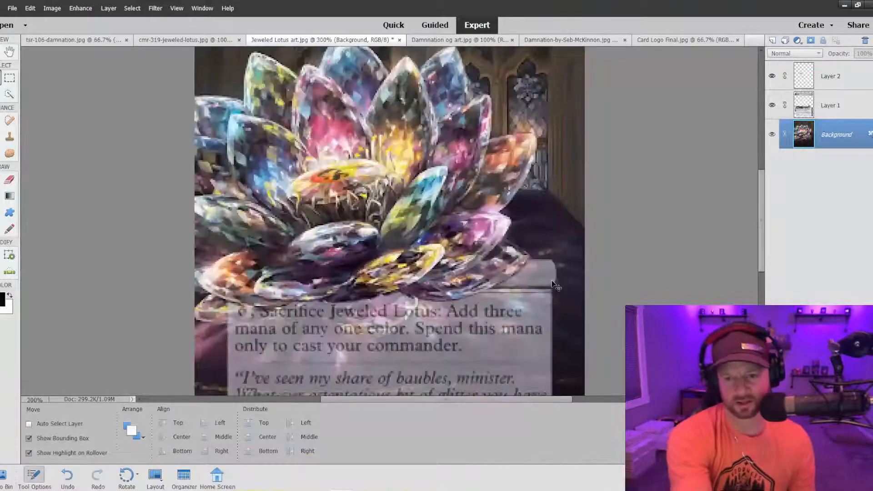
pyautogui.moveTo(332, 181); pyautogui.dragTo(325, 178)
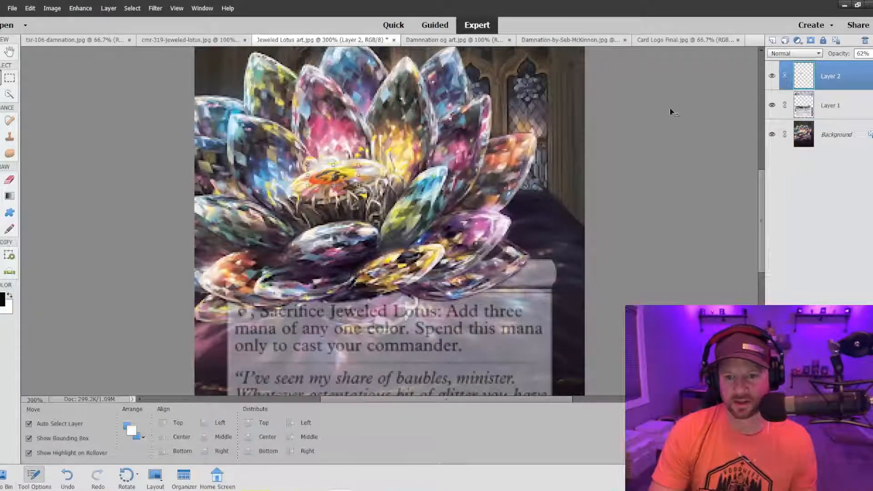
pyautogui.click(628, 165)
pyautogui.hotkey('ctrl', '-')
pyautogui.hotkey('ctrl', '-')
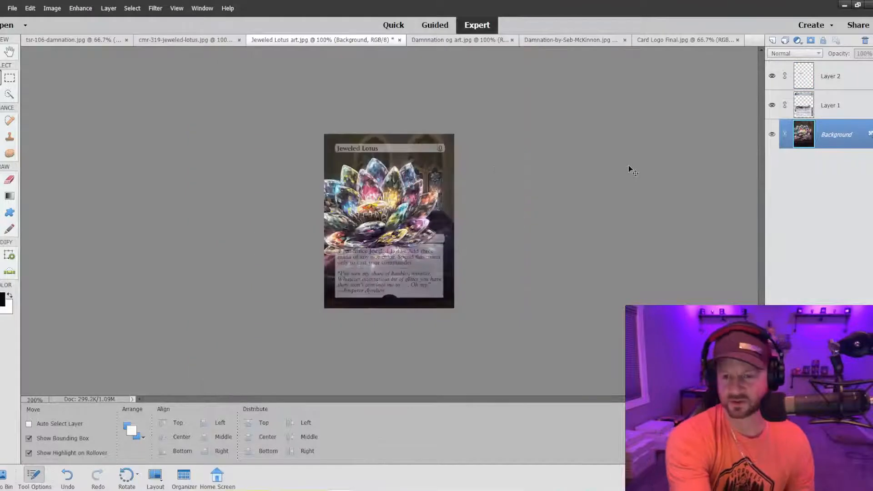
# Reduce the logo layer's opacity to about 51% and check the blend at 100% and 200% zoom.
pyautogui.hotkey('ctrl', '+')
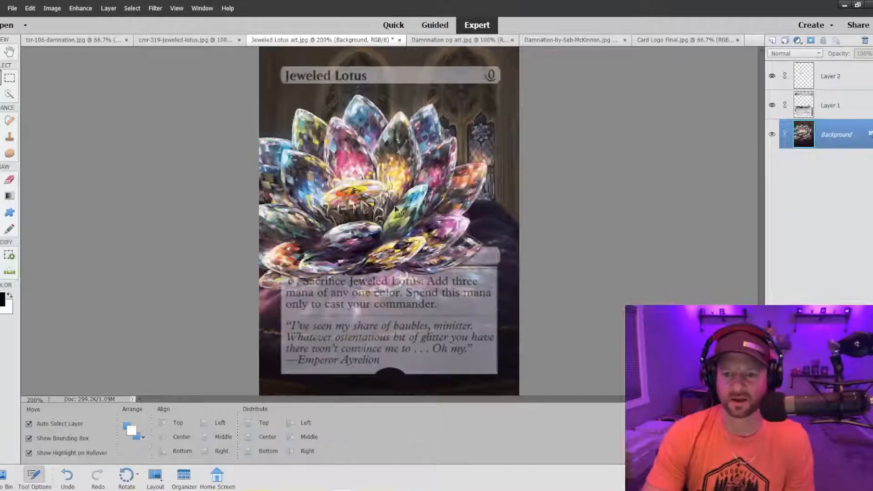
pyautogui.click(827, 77)
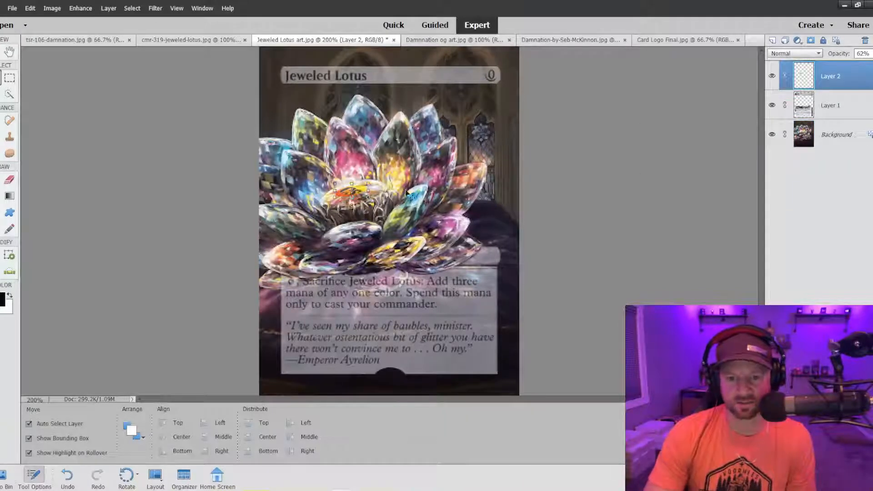
pyautogui.click(869, 54)
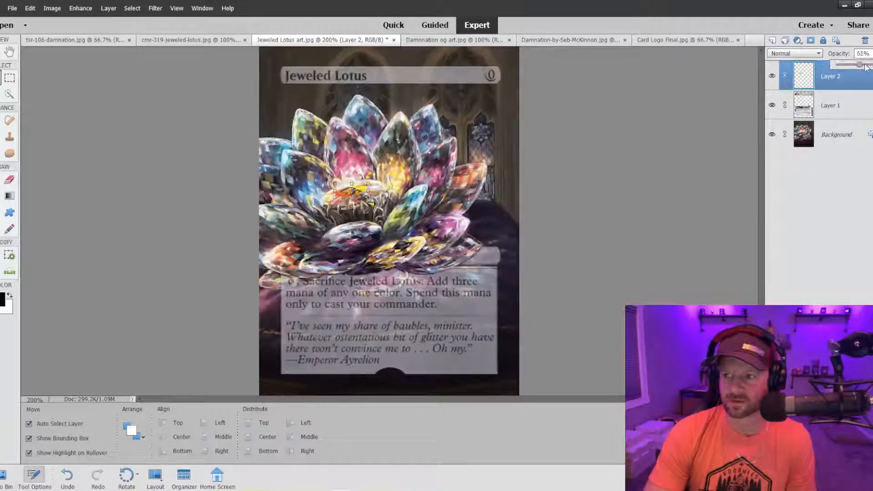
pyautogui.click(682, 131)
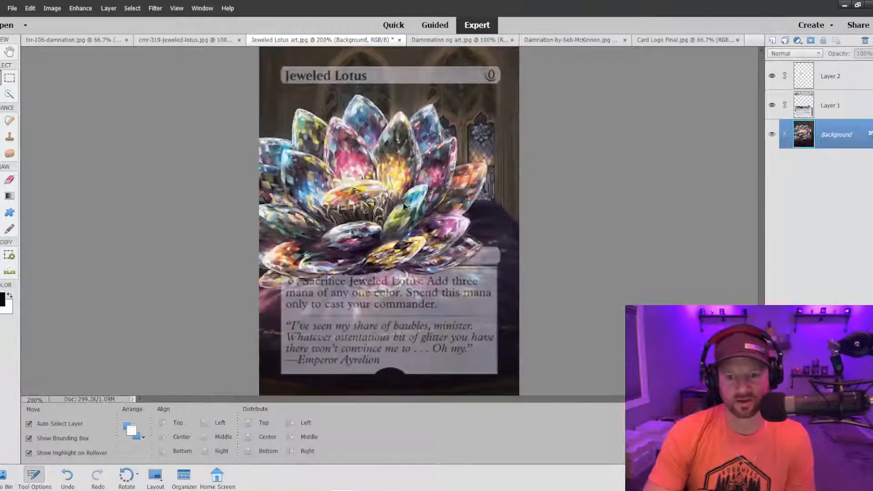
pyautogui.hotkey('ctrl', '-')
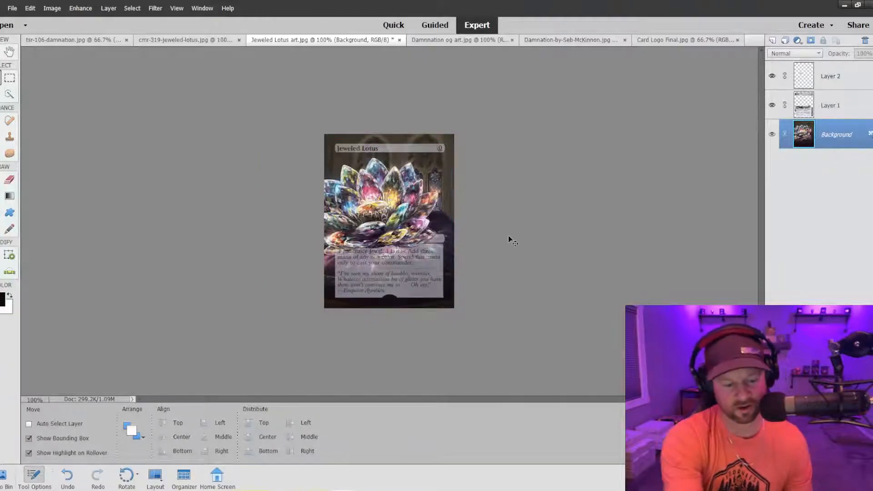
pyautogui.hotkey('ctrl', '+')
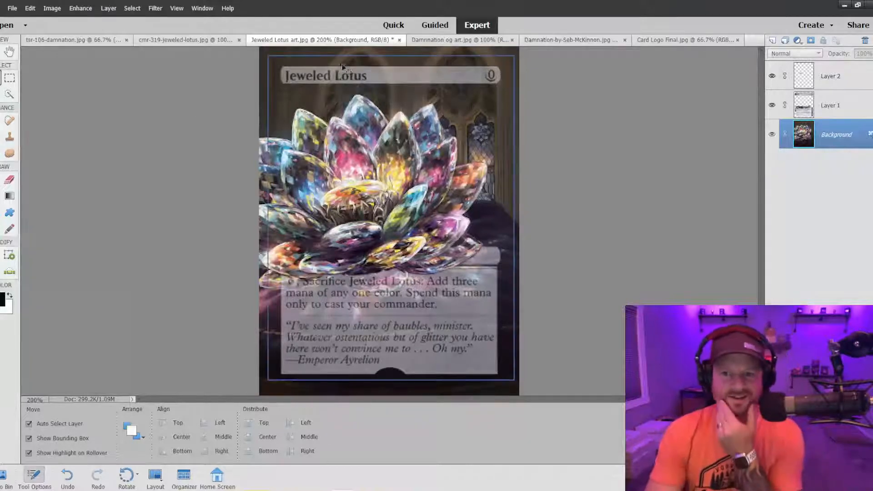
# Look over the Damnation artworks, switch to tsr-106-damnation.jpg, and set the Quick Selection brush size to 150 px.
pyautogui.click(429, 39)
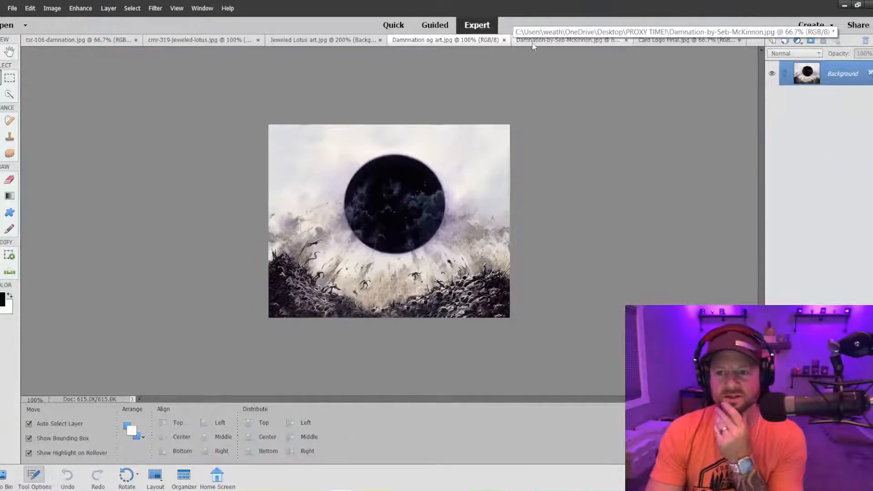
pyautogui.click(533, 46)
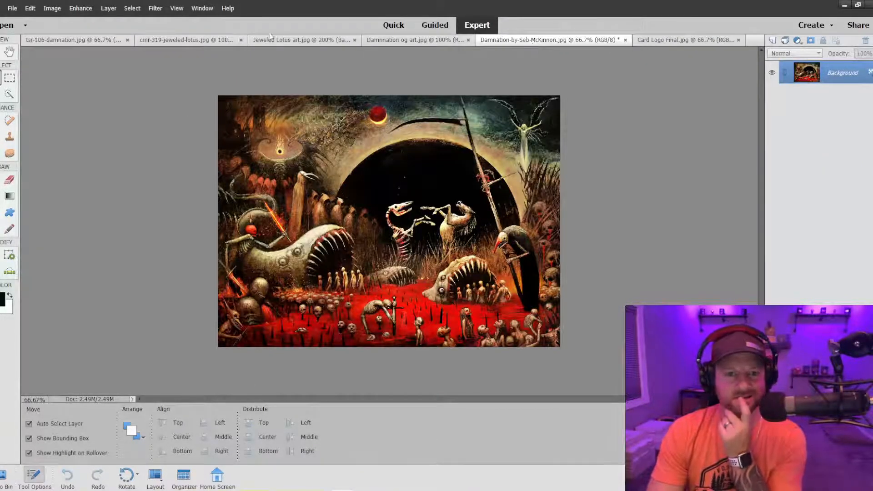
pyautogui.click(65, 41)
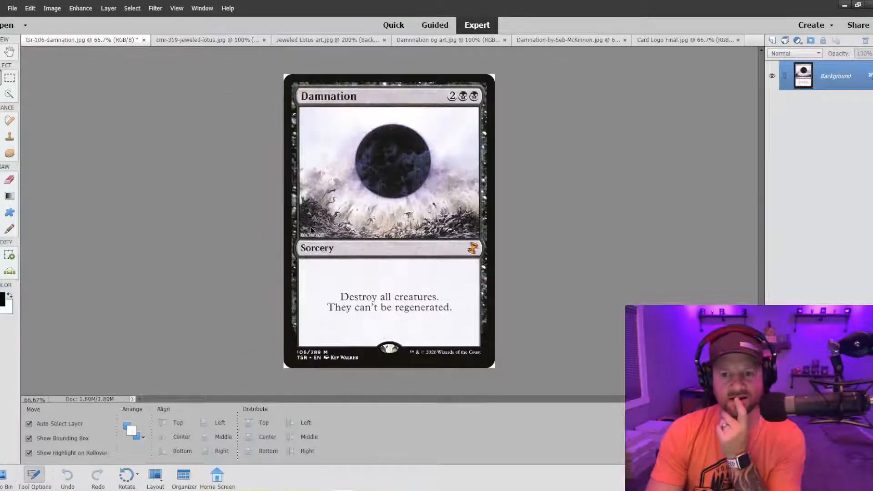
pyautogui.click(9, 94)
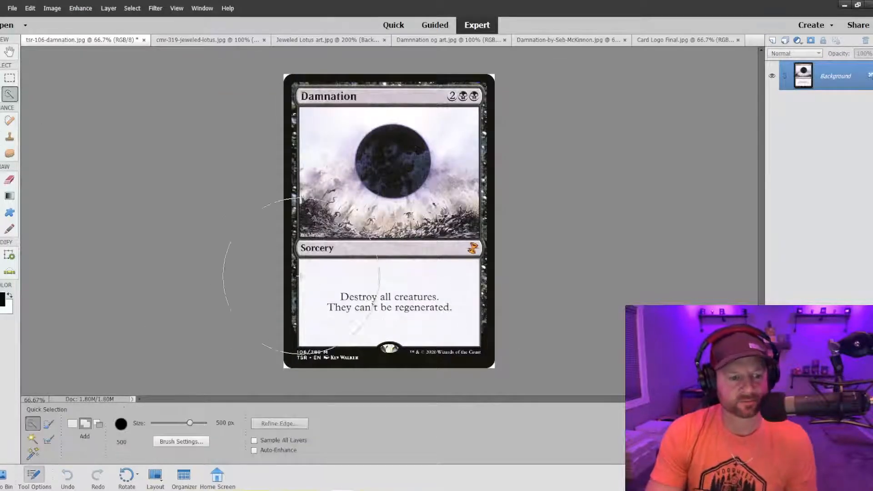
pyautogui.press('[')
pyautogui.press('[')
pyautogui.press('[')
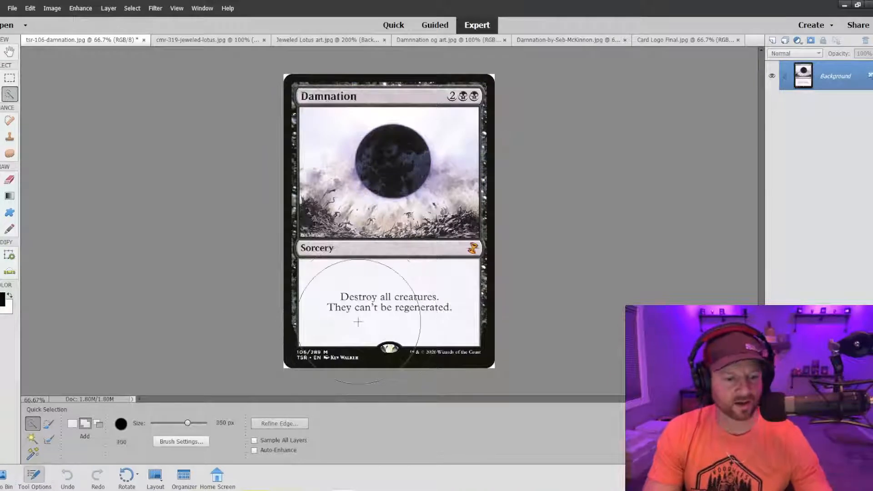
pyautogui.press('[')
pyautogui.press('[')
pyautogui.press('[')
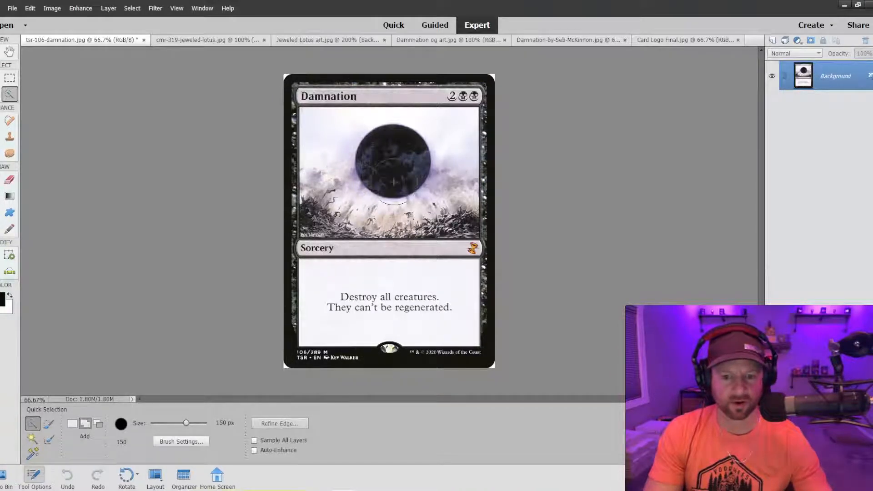
# Review the Jeweled Lotus proxy at 100% zoom, followed by the Damnation artworks and both original card scans.
pyautogui.click(302, 41)
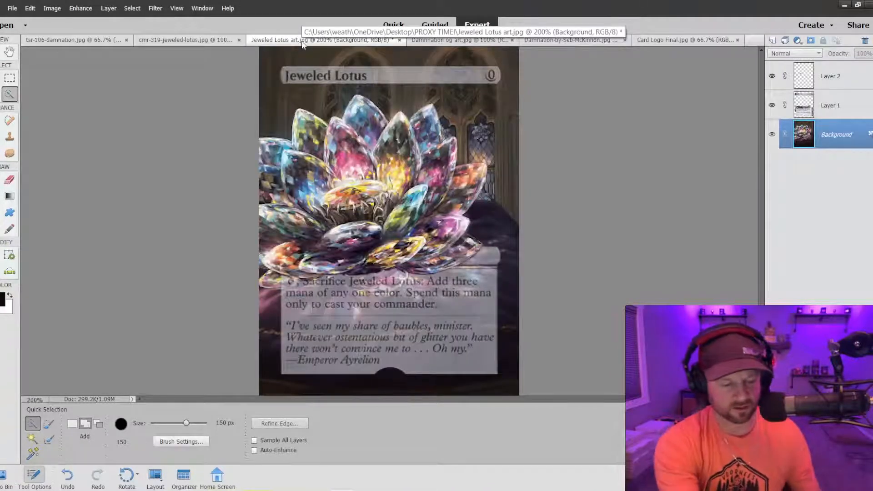
pyautogui.hotkey('ctrl', '-')
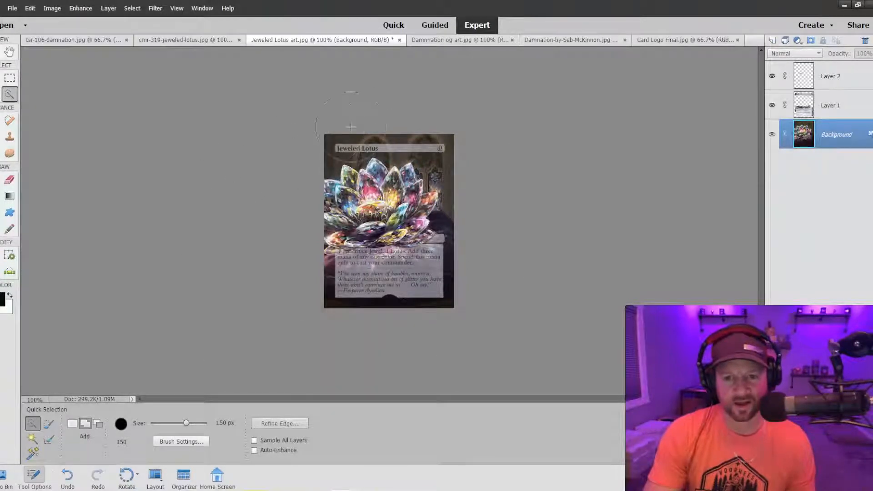
pyautogui.click(453, 42)
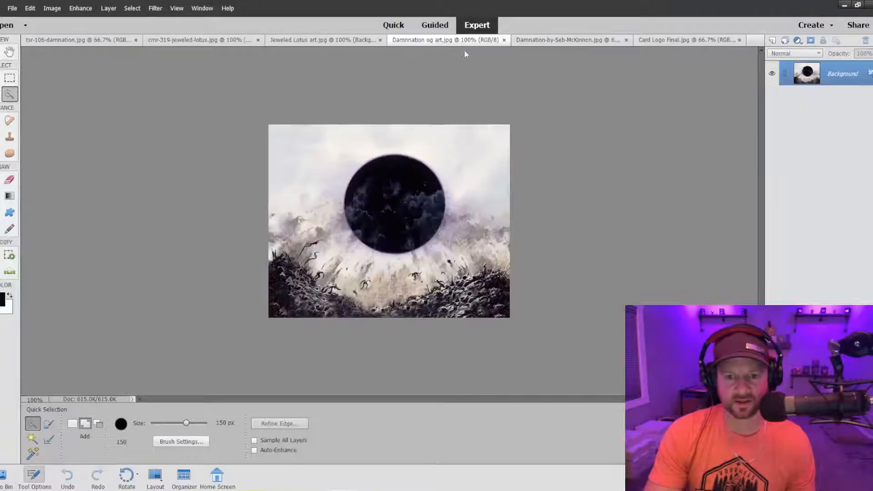
pyautogui.click(548, 43)
pyautogui.click(145, 42)
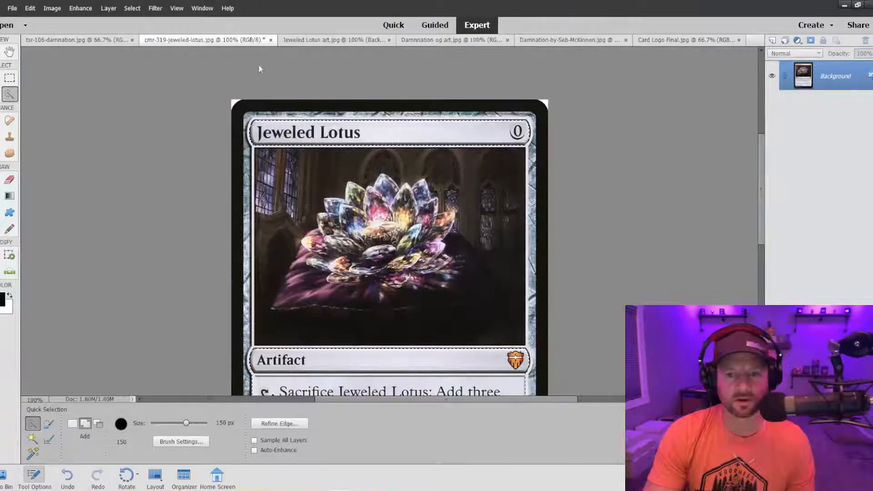
pyautogui.click(104, 46)
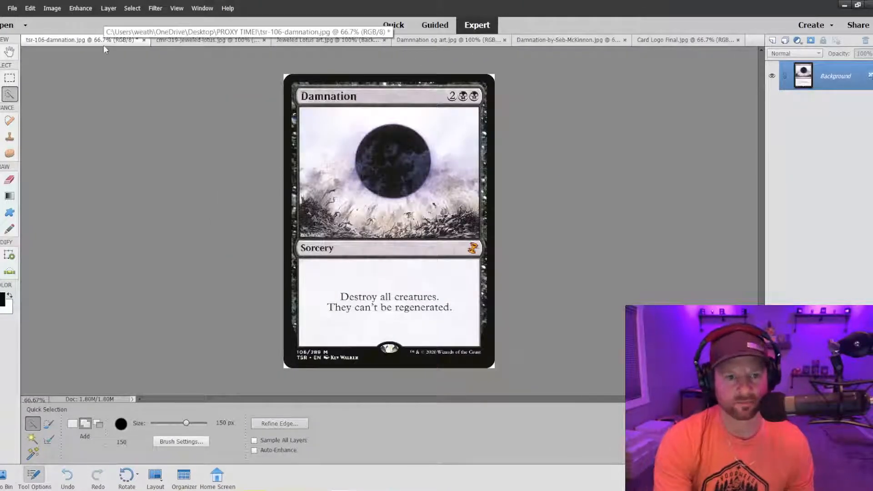
# Examine the Damnation card scan's illustration and type line at magnifications between 50% and 200%.
pyautogui.hotkey('ctrl', '+')
pyautogui.hotkey('ctrl', '-')
pyautogui.hotkey('ctrl', '-')
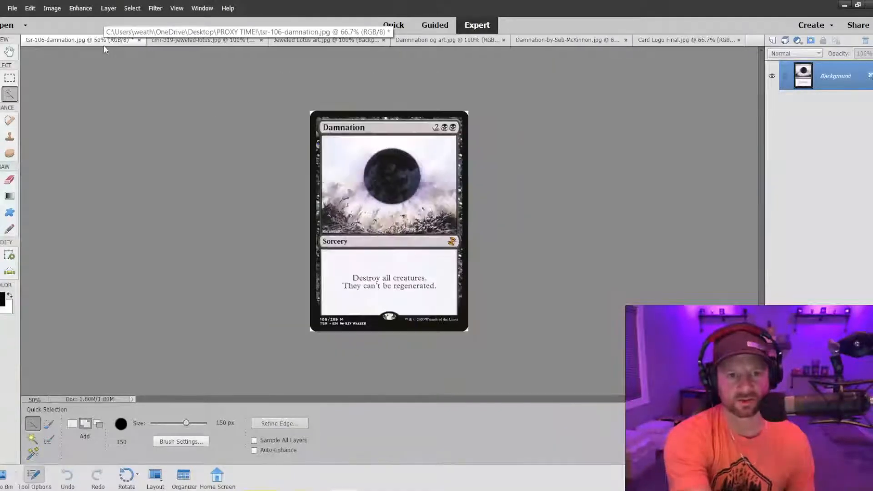
pyautogui.hotkey('ctrl', '+')
pyautogui.hotkey('ctrl', '+')
pyautogui.hotkey('ctrl', '+')
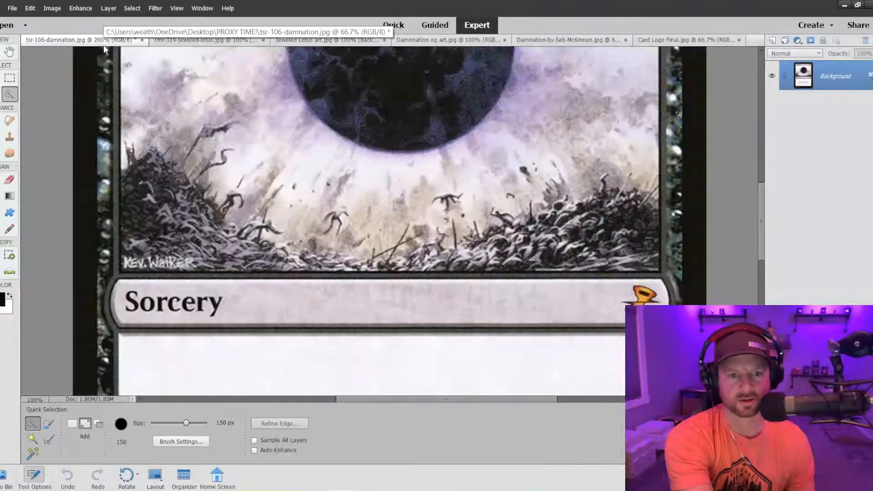
pyautogui.hotkey('ctrl', '-')
pyautogui.hotkey('ctrl', '+')
pyautogui.hotkey('ctrl', '-')
pyautogui.hotkey('ctrl', '+')
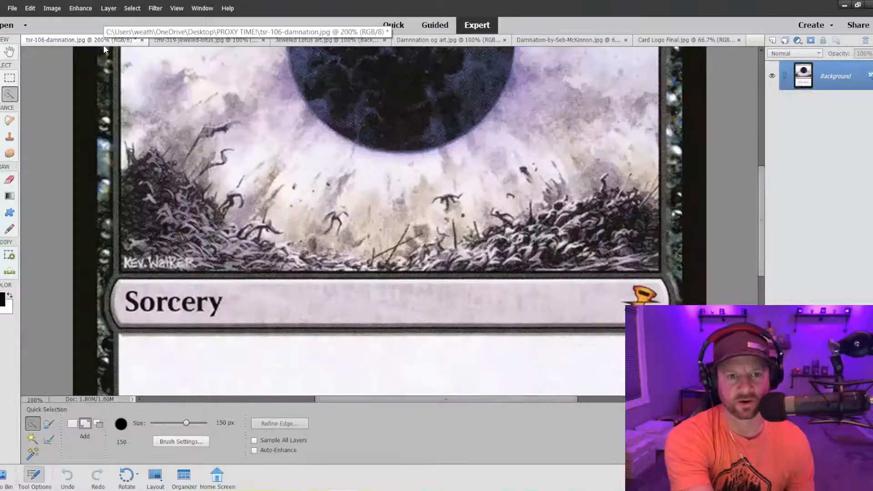
pyautogui.hotkey('ctrl', '-')
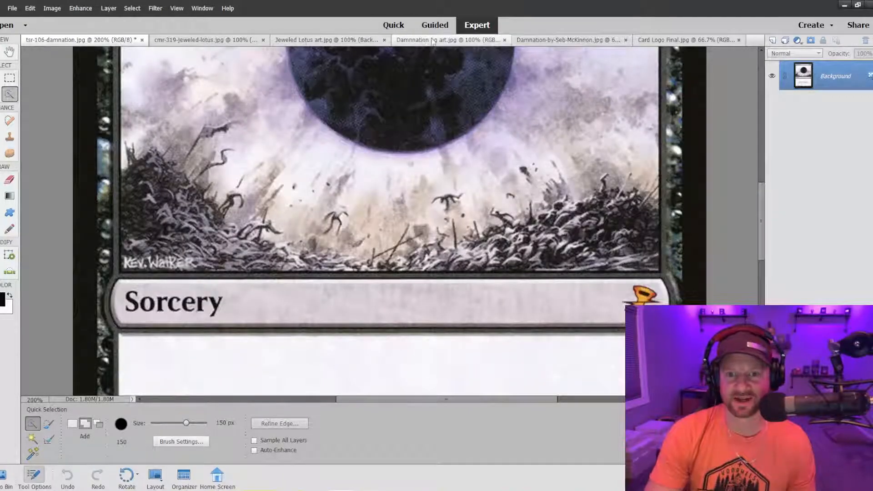
# Compare the Jeweled Lotus proxy with the Damnation card scan and its original artwork.
pyautogui.click(325, 41)
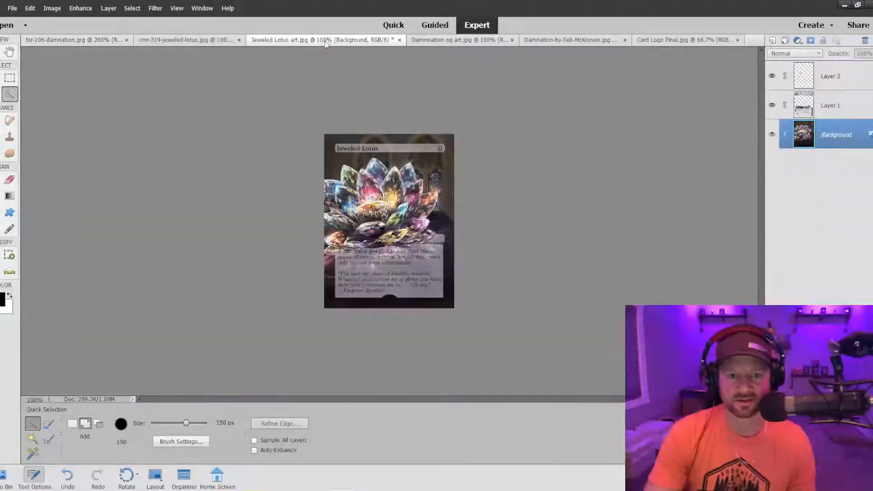
pyautogui.click(112, 42)
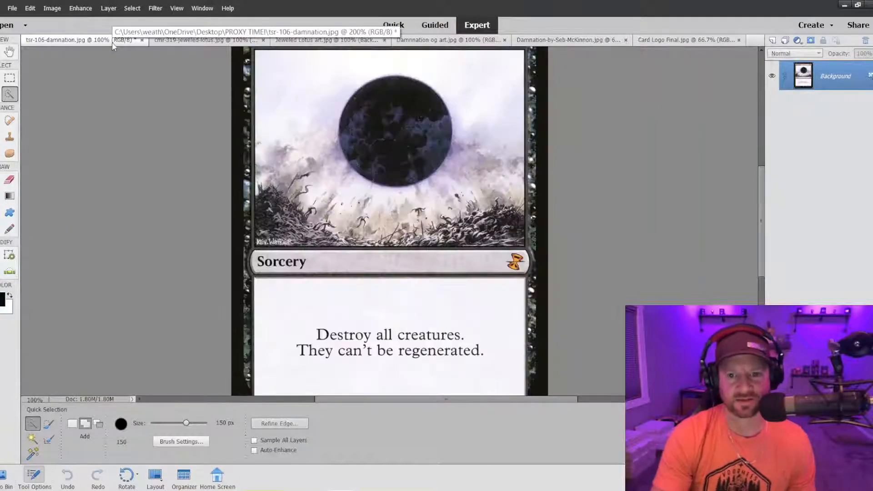
pyautogui.click(436, 40)
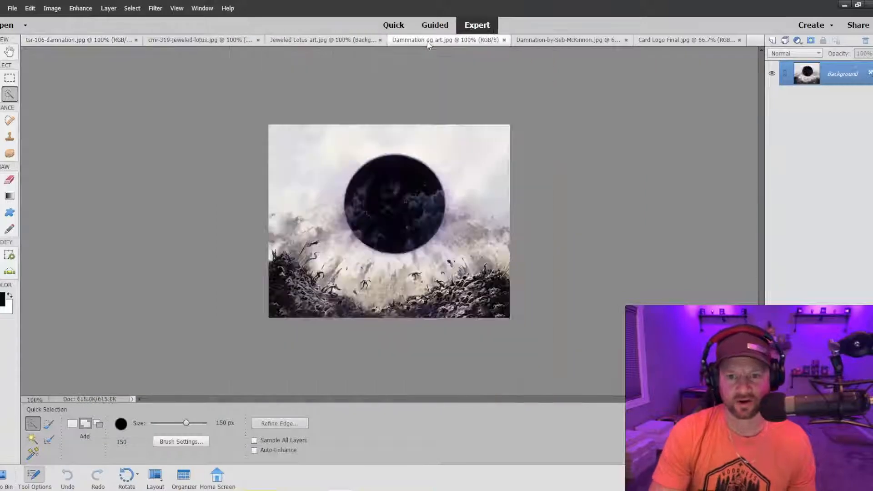
# Check the Jeweled Lotus proxy's title bar and text box against those on the tsr-106-damnation.jpg card scan.
pyautogui.click(324, 41)
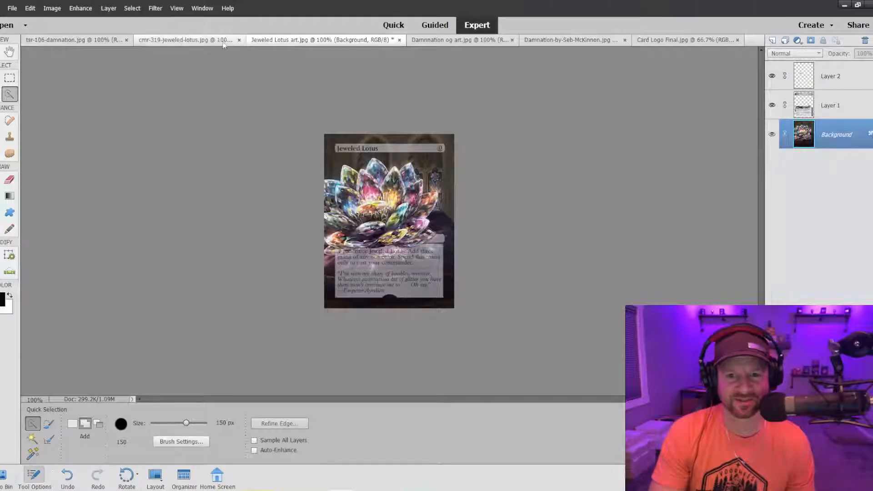
pyautogui.click(75, 42)
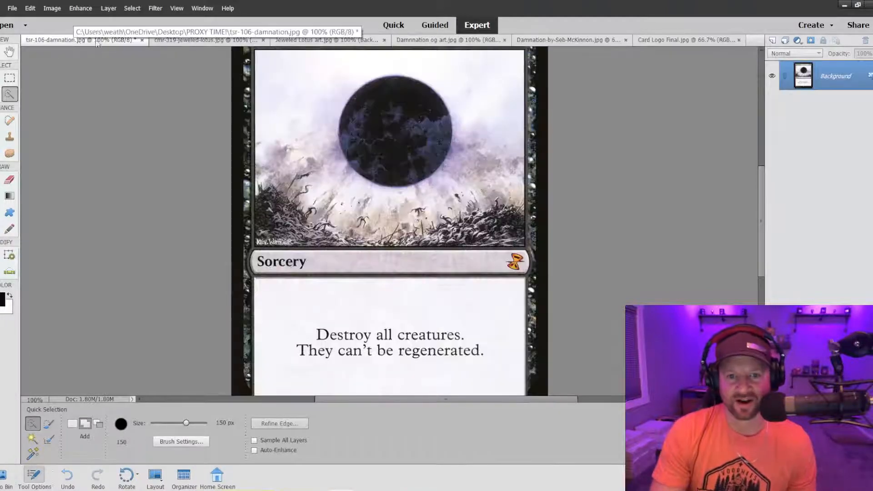
pyautogui.click(326, 40)
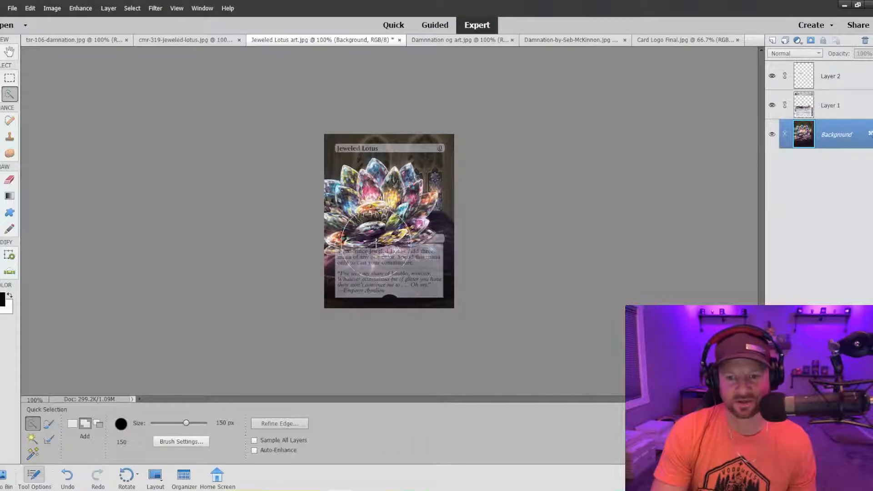
# Select the rules text box on the tsr-106-damnation.jpg scan using Quick Selection with an 80 px brush.
pyautogui.click(87, 41)
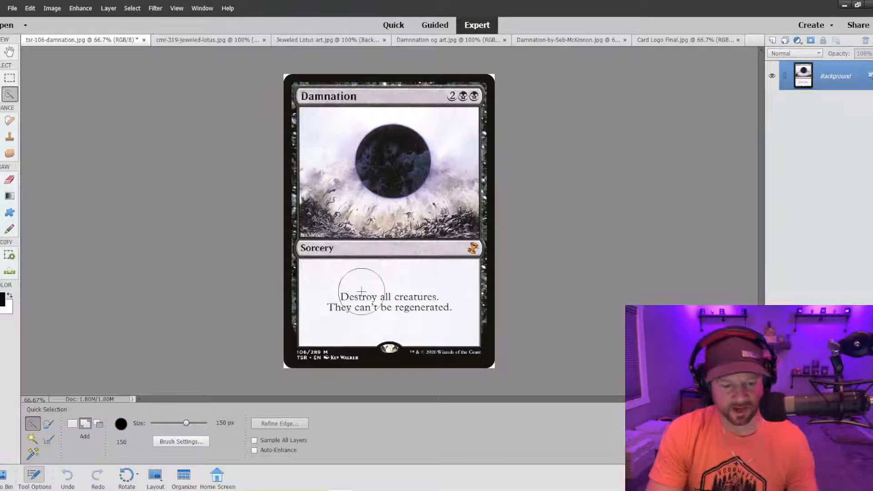
pyautogui.press('[')
pyautogui.press('[')
pyautogui.press('[')
pyautogui.press('[')
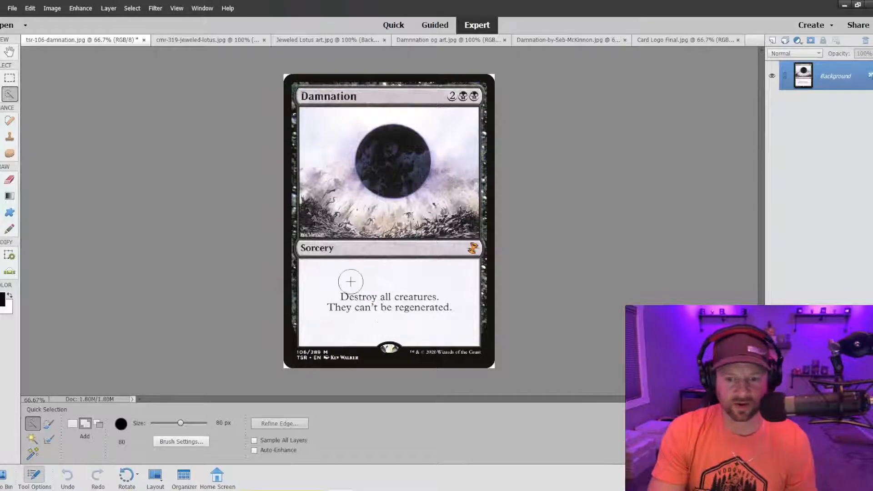
pyautogui.moveTo(321, 284)
pyautogui.mouseDown()
pyautogui.moveTo(349, 299)
pyautogui.moveTo(419, 303)
pyautogui.mouseUp()
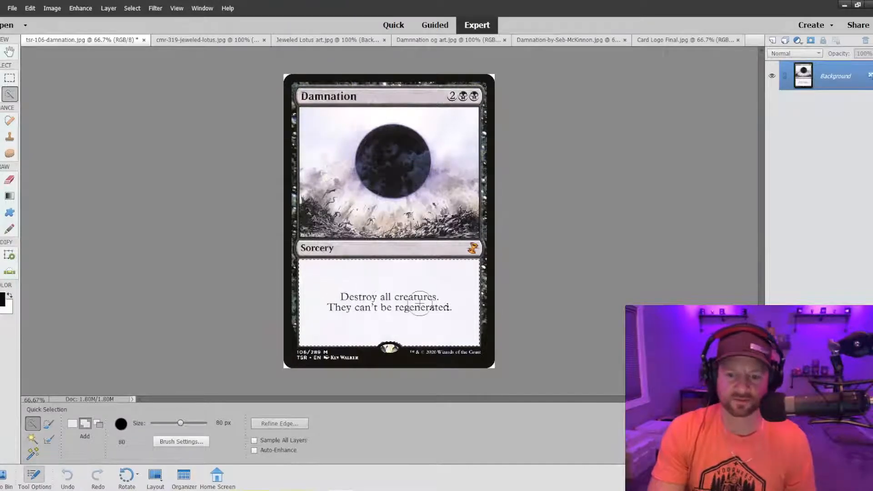
# Reduce the Quick Selection brush to 35 px and add the Sorcery type line to the selection.
pyautogui.press('[')
pyautogui.press('[')
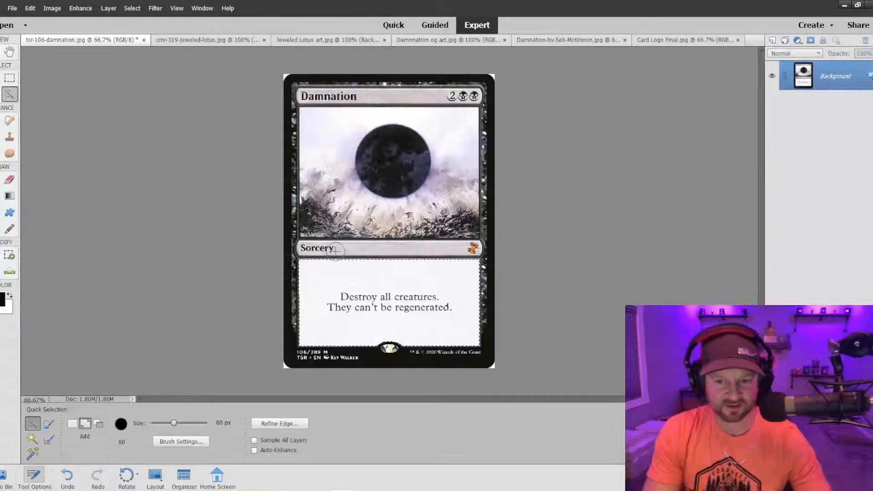
pyautogui.press('[')
pyautogui.press('[')
pyautogui.press('[')
pyautogui.press('[')
pyautogui.click(318, 248)
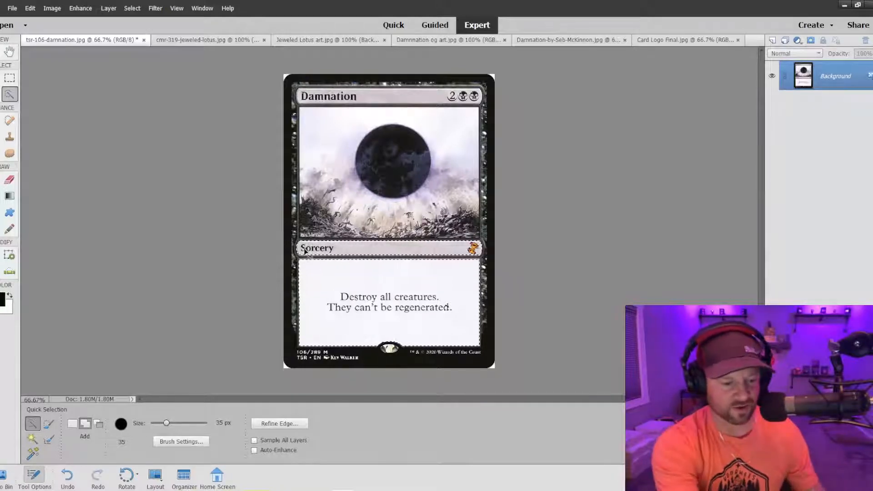
# Refine the type line selection around the Sorcery lettering and along its lower edge, undoing stray strokes.
pyautogui.hotkey('ctrl', '=')
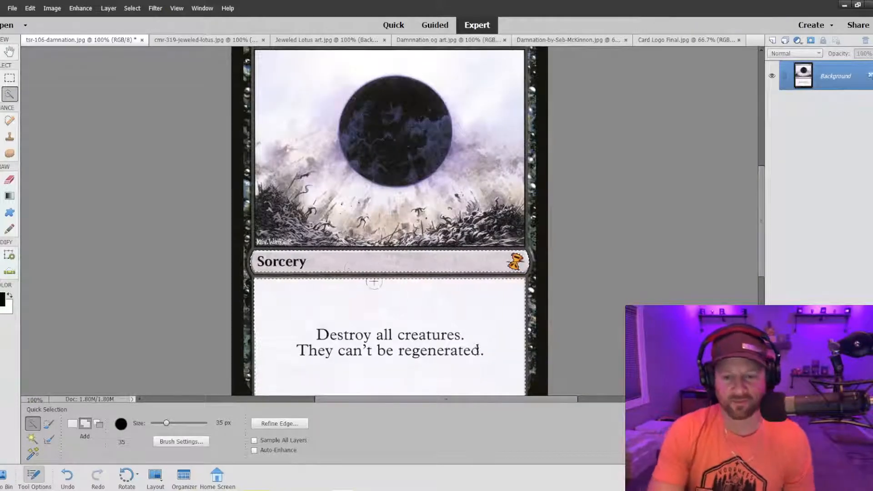
pyautogui.scroll(1, 374, 282)
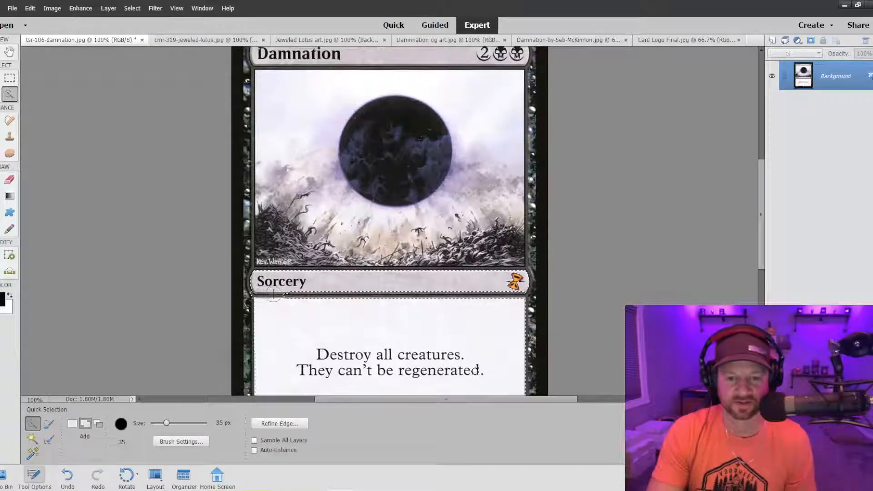
pyautogui.hotkey('ctrl', 'z')
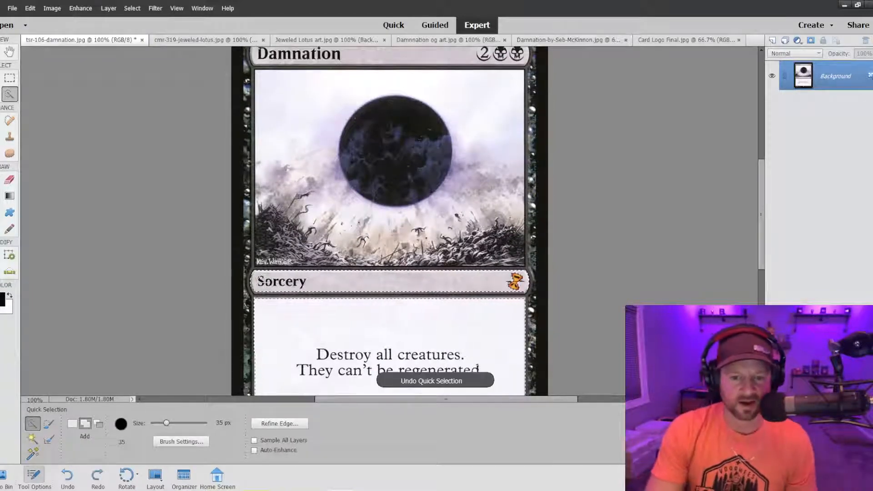
pyautogui.moveTo(261, 285); pyautogui.dragTo(286, 285)
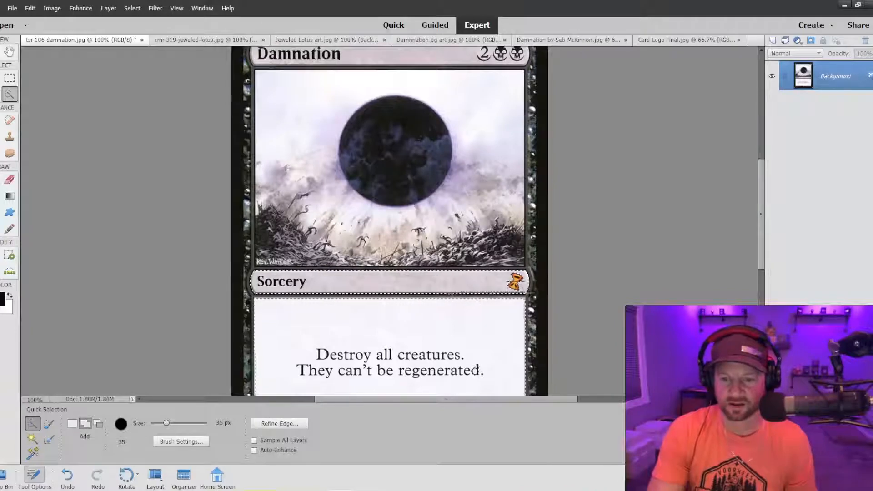
pyautogui.hotkey('ctrl', 'z')
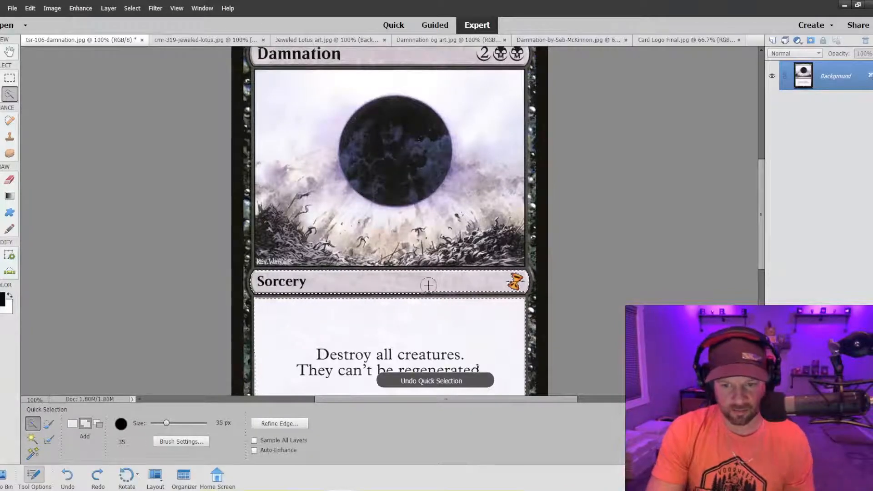
pyautogui.moveTo(428, 285); pyautogui.dragTo(462, 283)
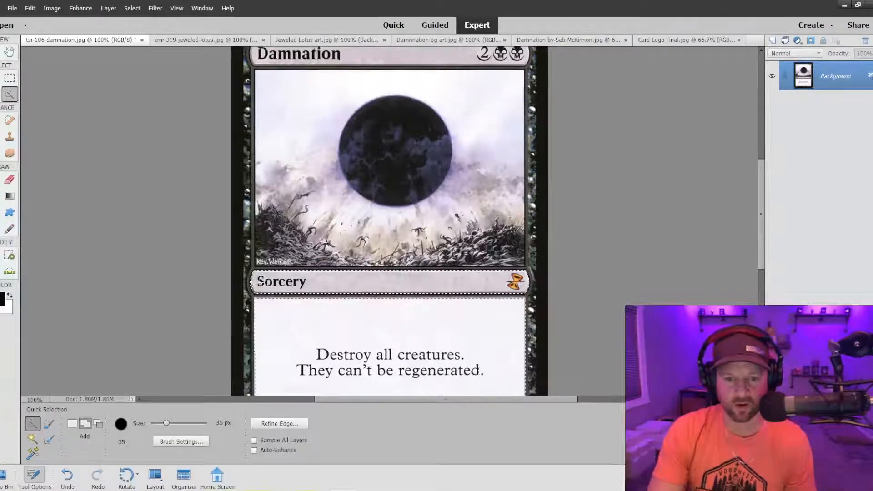
# Add the title bar with the Damnation name and mana cost to the selection, undoing strokes that spill over.
pyautogui.scroll(-2, 361, 355)
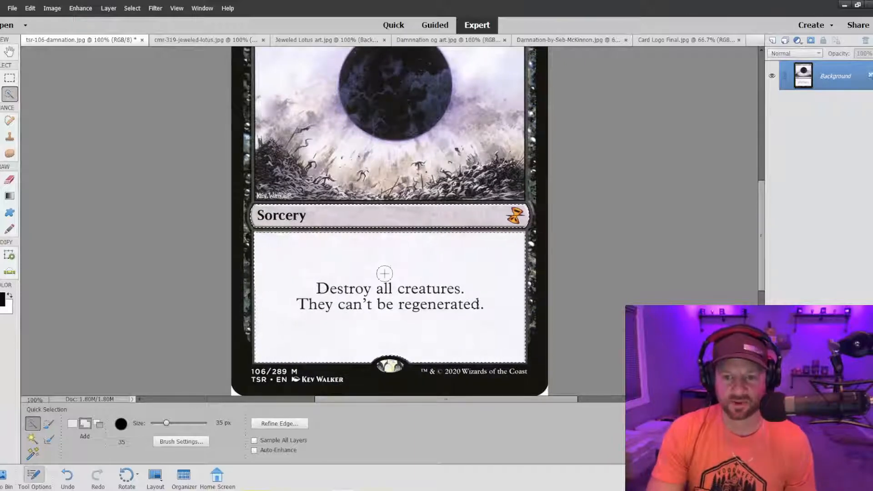
pyautogui.scroll(4, 370, 278)
pyautogui.scroll(-2, 364, 343)
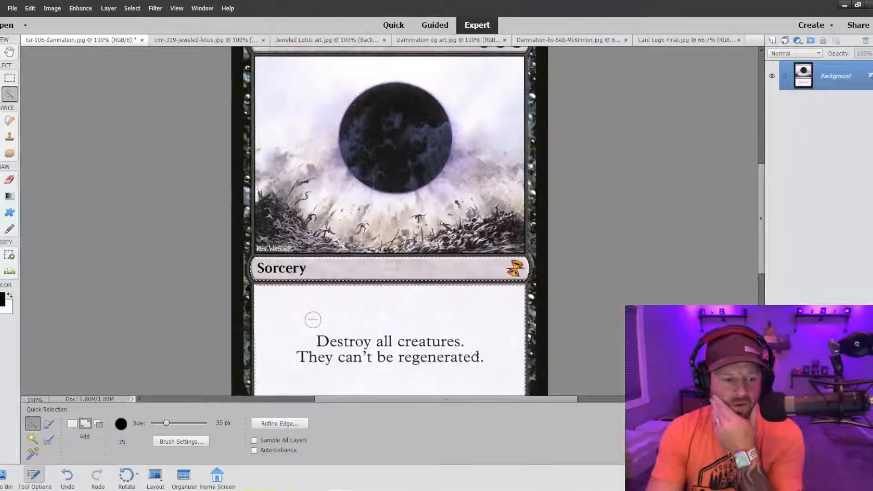
pyautogui.scroll(2, 374, 286)
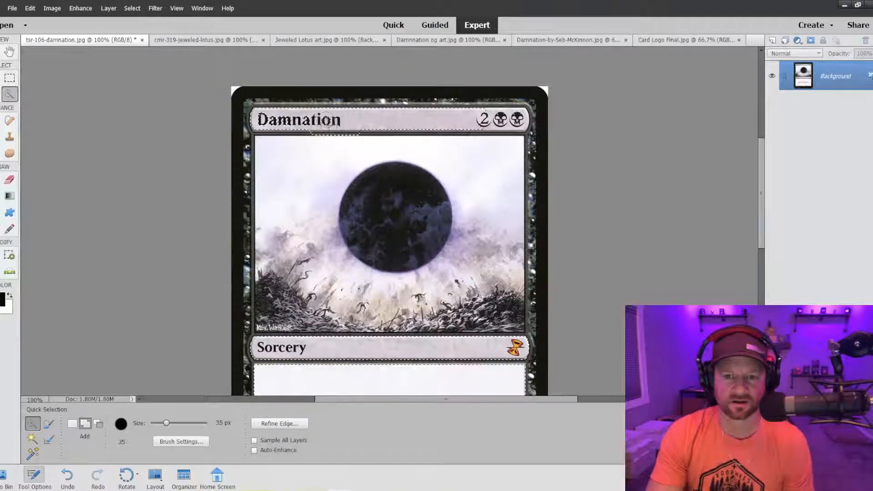
pyautogui.hotkey('ctrl', 'z')
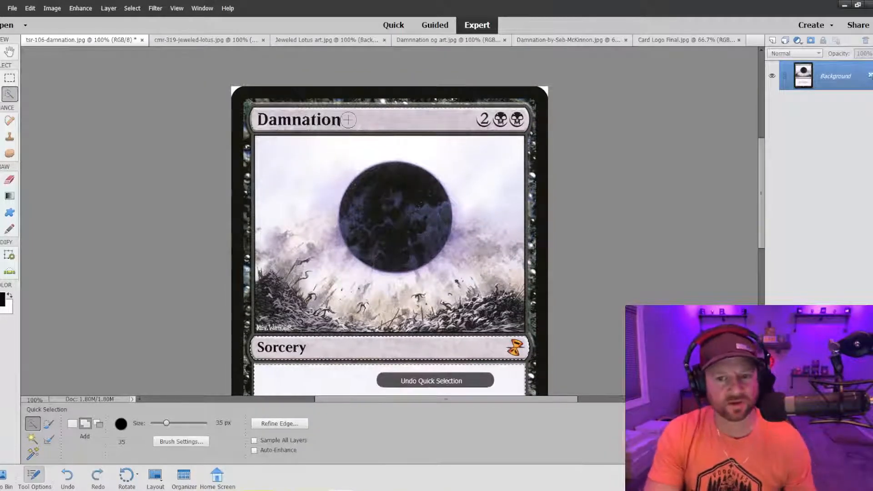
pyautogui.moveTo(347, 120); pyautogui.dragTo(305, 120)
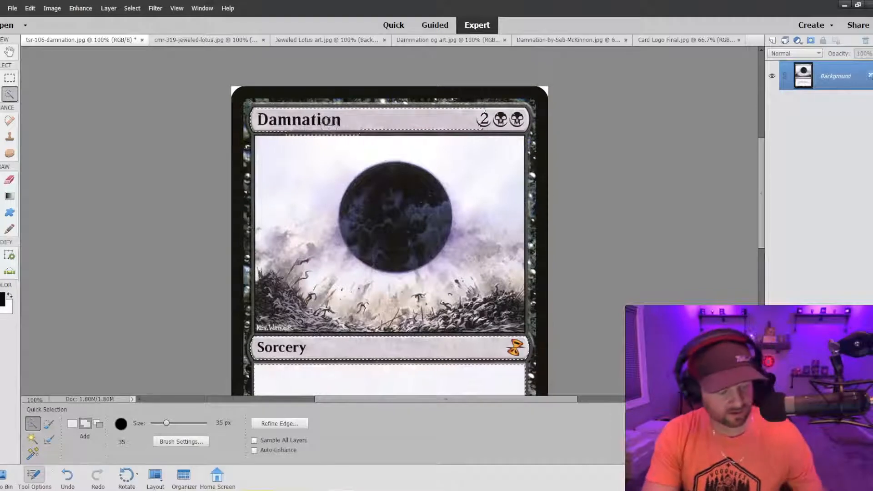
pyautogui.hotkey('ctrl', 'z')
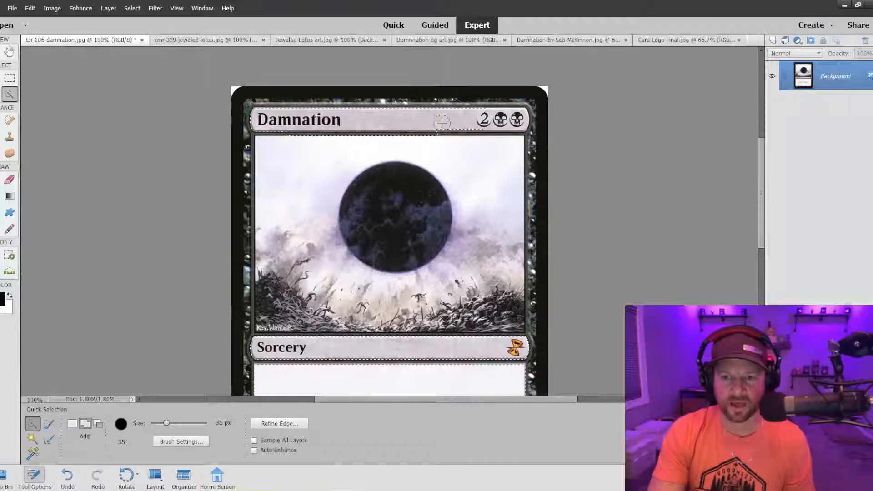
pyautogui.hotkey('ctrl', 'z')
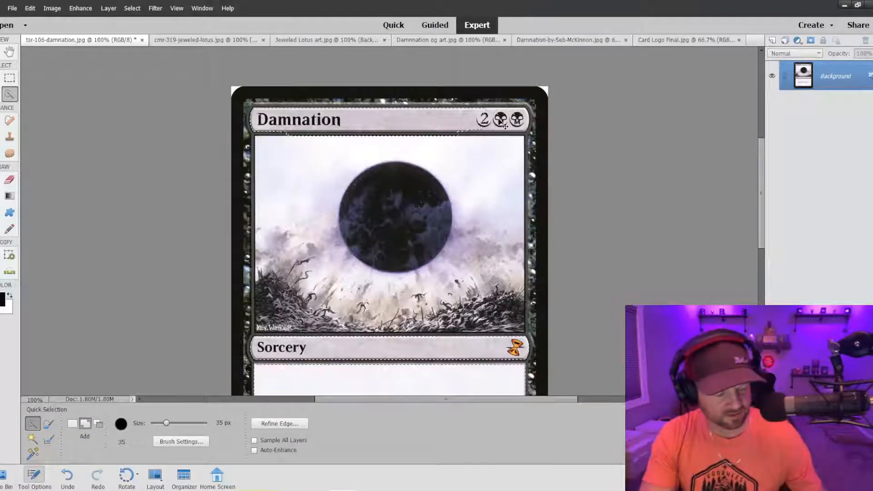
pyautogui.hotkey('ctrl', 'z')
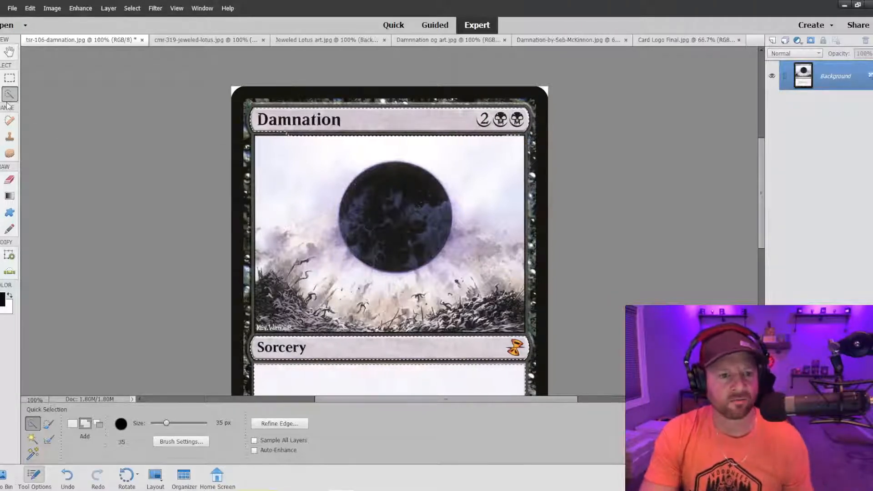
# Subtract the overspill between the title bar and the artwork from the selection with the Rectangular Marquee tool.
pyautogui.click(10, 79)
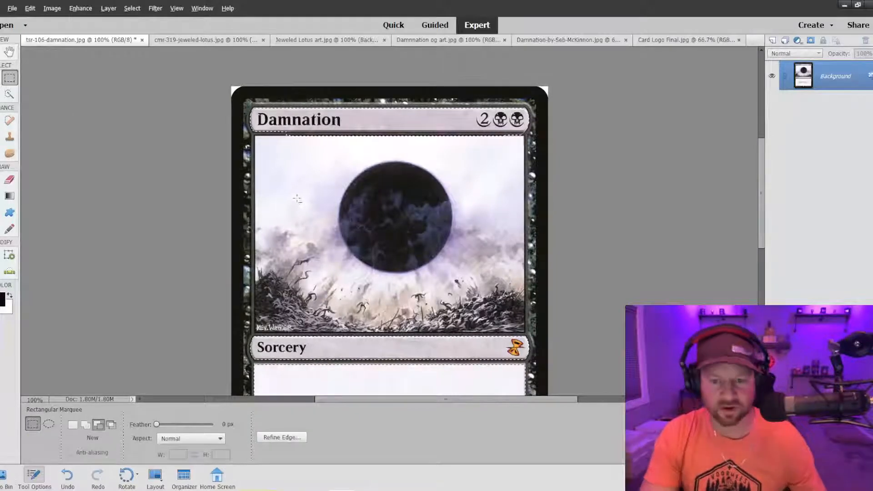
pyautogui.moveTo(260, 182); pyautogui.dragTo(533, 136)
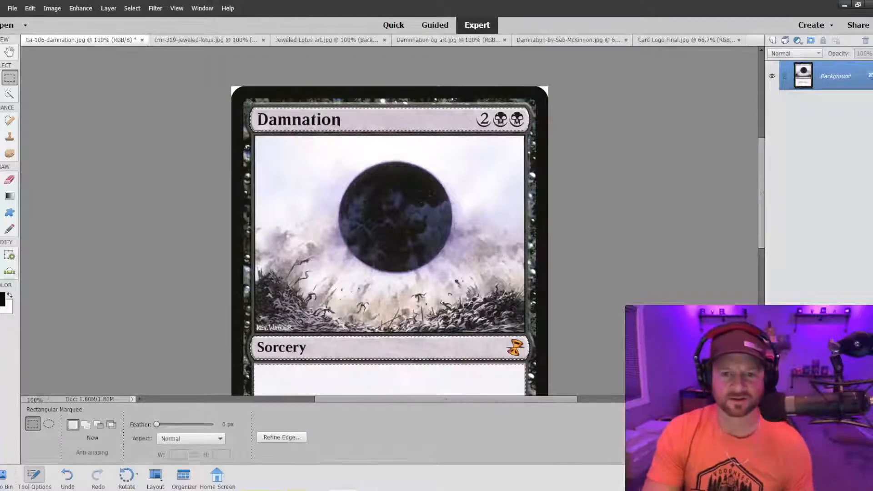
pyautogui.click(9, 94)
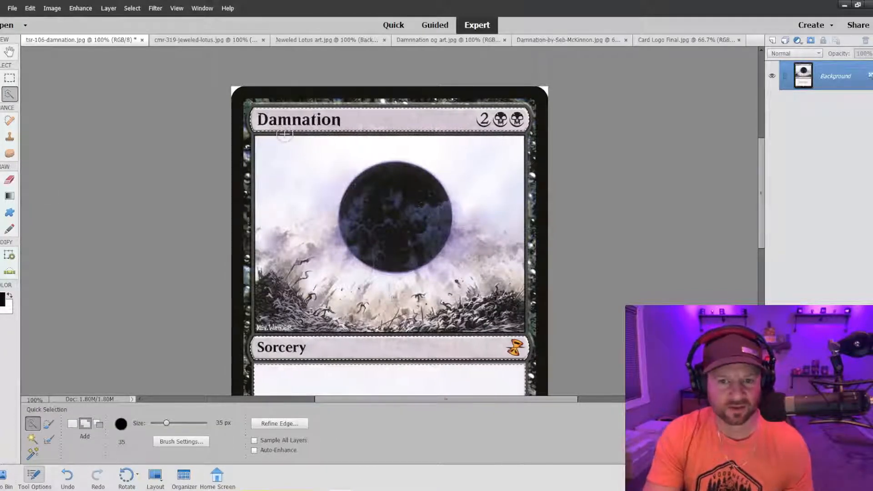
pyautogui.click(9, 79)
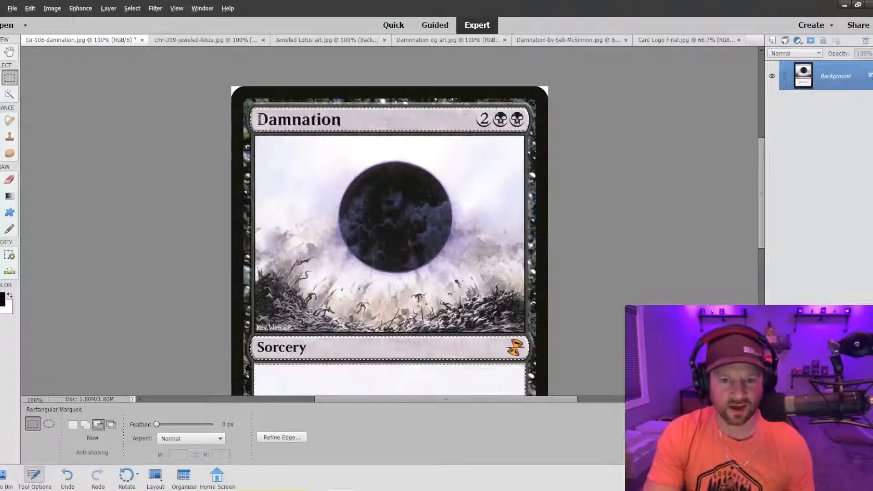
pyautogui.moveTo(258, 119); pyautogui.dragTo(445, 124)
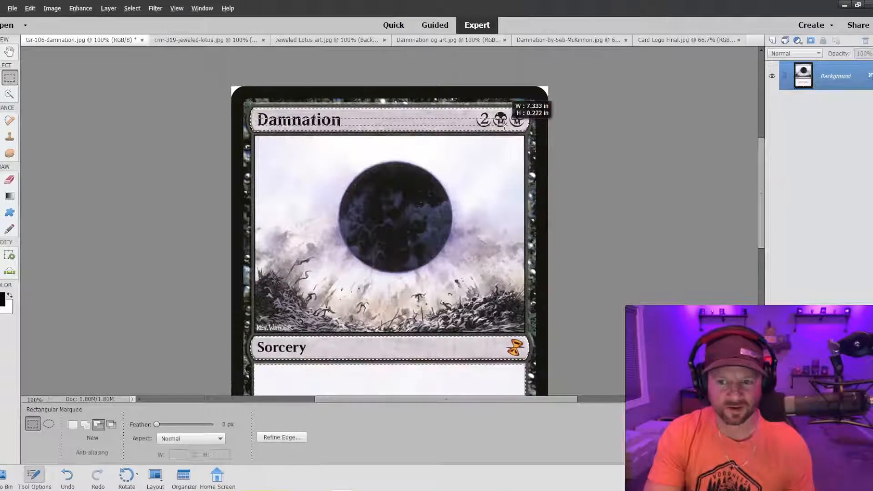
pyautogui.moveTo(504, 128)
pyautogui.mouseDown()
pyautogui.moveTo(499, 124)
pyautogui.moveTo(516, 132)
pyautogui.mouseUp()
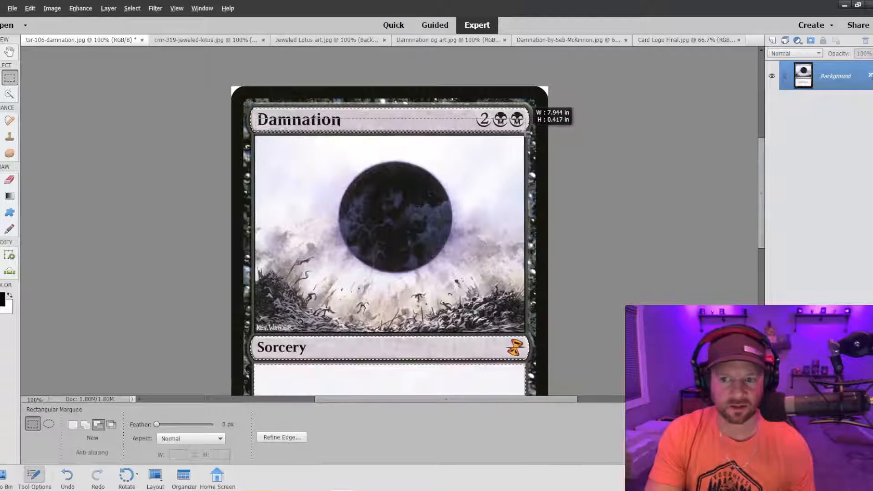
pyautogui.moveTo(528, 134); pyautogui.dragTo(528, 133)
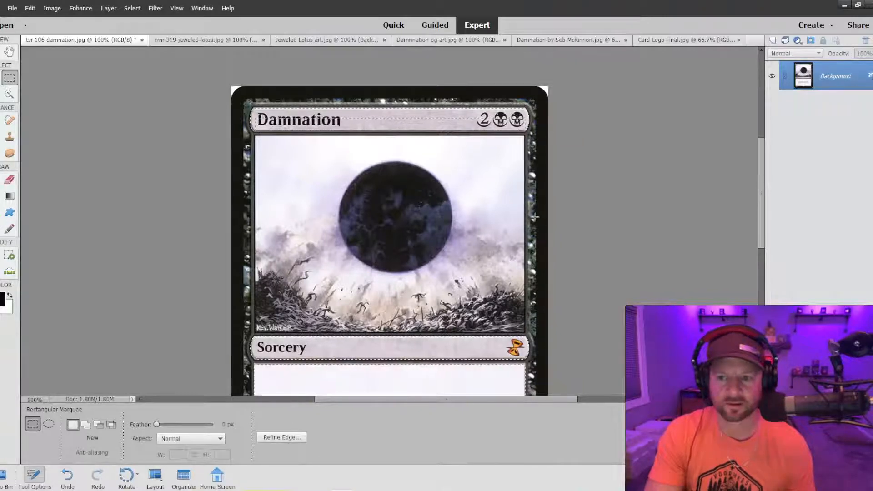
pyautogui.hotkey('ctrl', 'z')
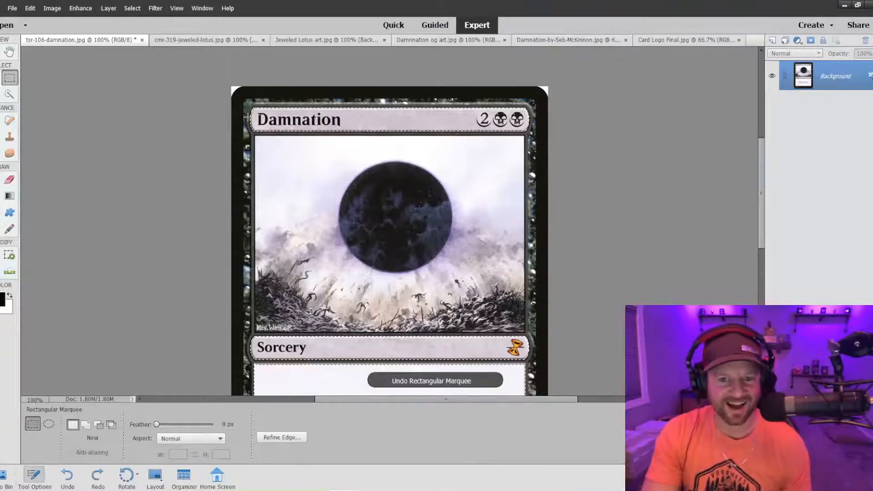
pyautogui.moveTo(259, 121); pyautogui.dragTo(314, 128)
pyautogui.hotkey('ctrl', 'z')
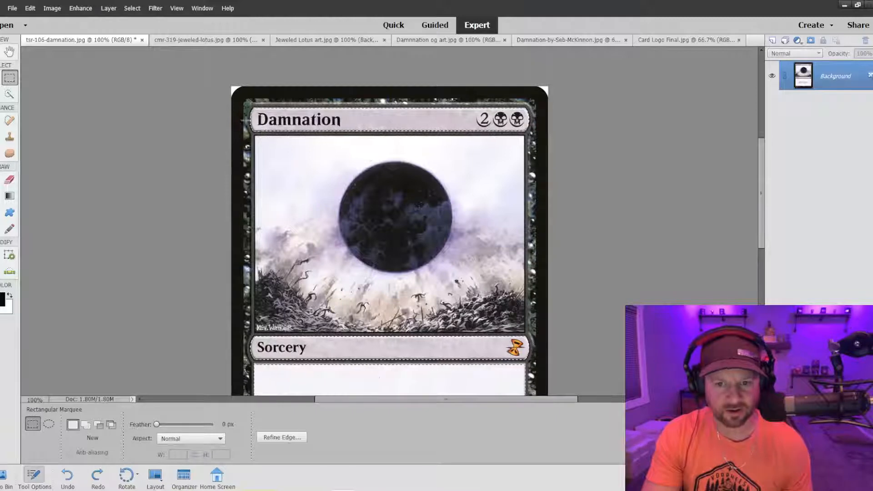
pyautogui.hotkey('ctrl', 'z')
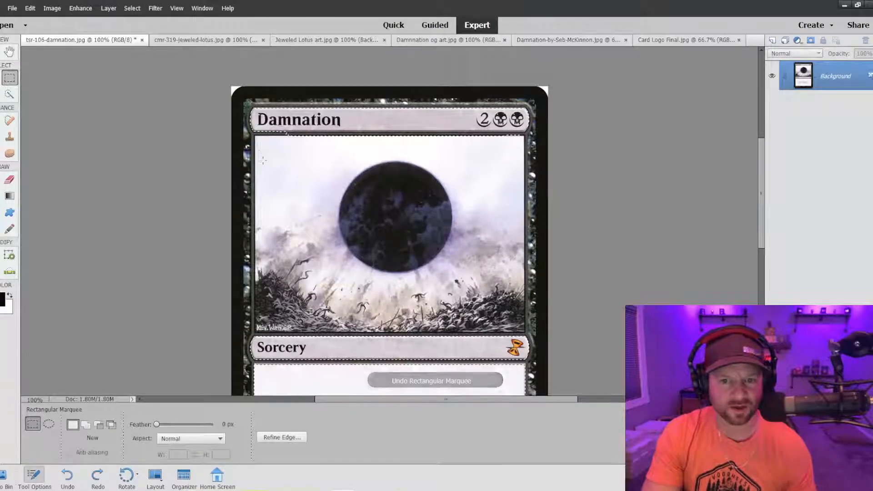
# Trim the selection's overspill beneath the Damnation title bar again with a subtracting rectangular marquee, undoing any misplaced rectangle.
pyautogui.moveTo(260, 157); pyautogui.dragTo(424, 172)
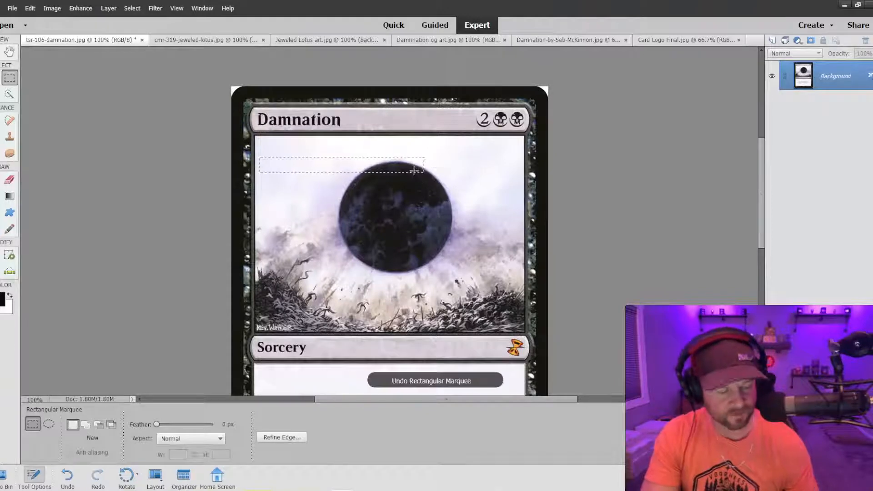
pyautogui.hotkey('ctrl', 'z')
pyautogui.moveTo(271, 161); pyautogui.dragTo(535, 133)
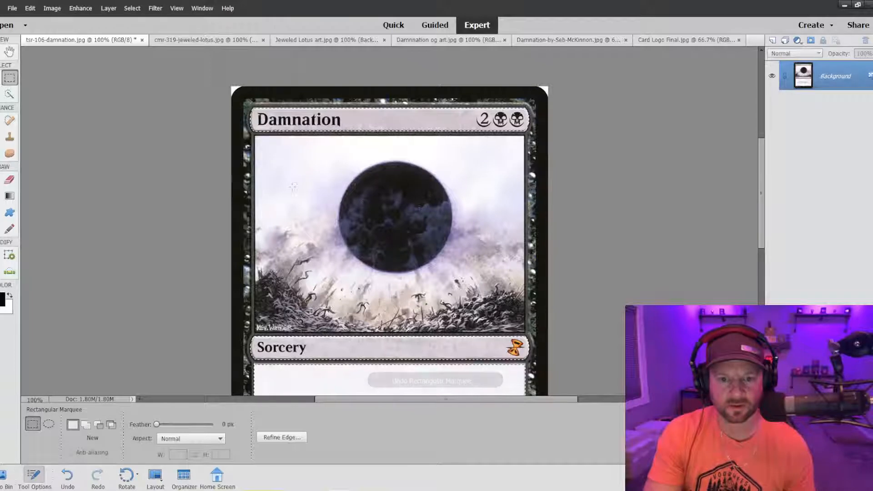
pyautogui.hotkey('ctrl', '+')
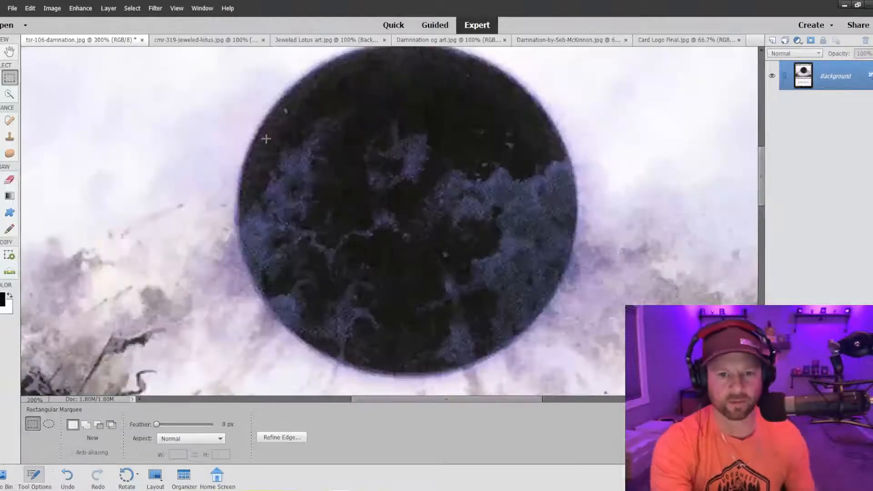
# Fill out the title bar selection with an added rectangular marquee and subtract overspill near the mana cost using Quick Selection.
pyautogui.hotkey('ctrl', '-')
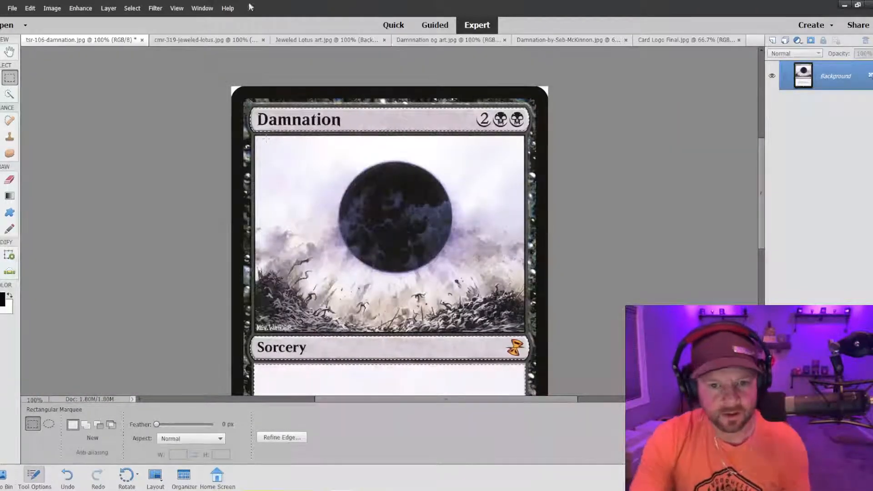
pyautogui.scroll(1, 290, 190)
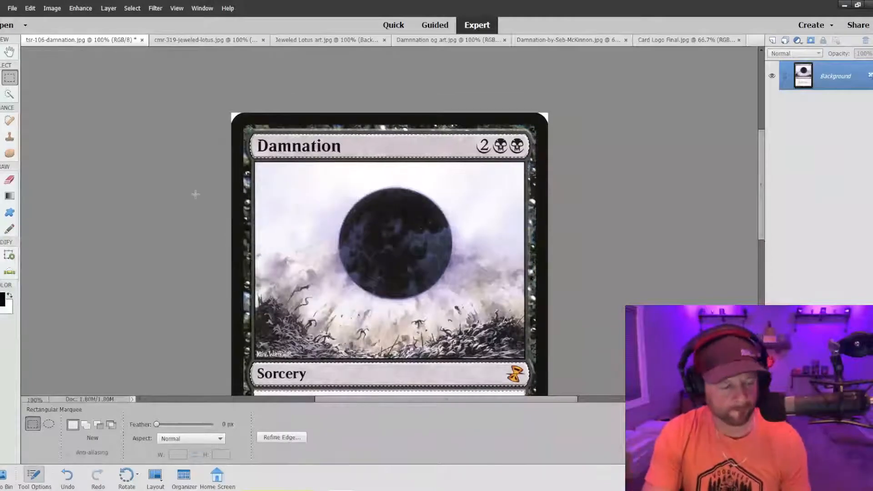
pyautogui.press('shift')
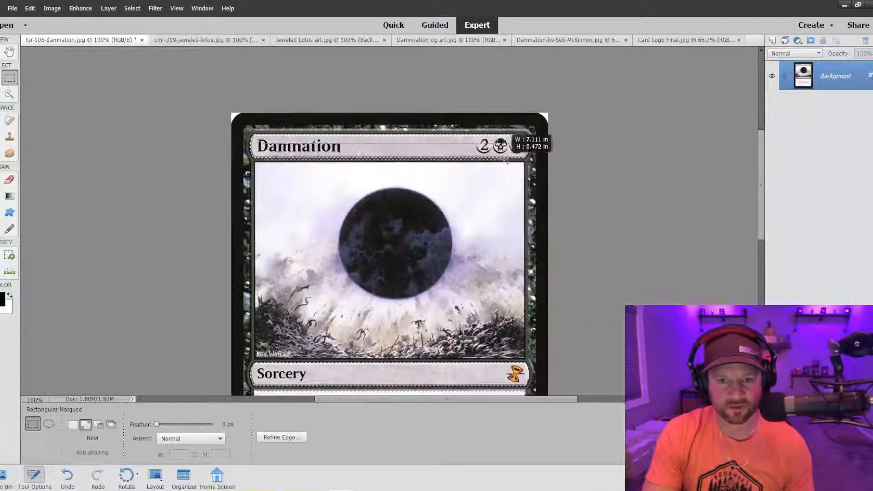
pyautogui.moveTo(506, 161); pyautogui.dragTo(530, 163)
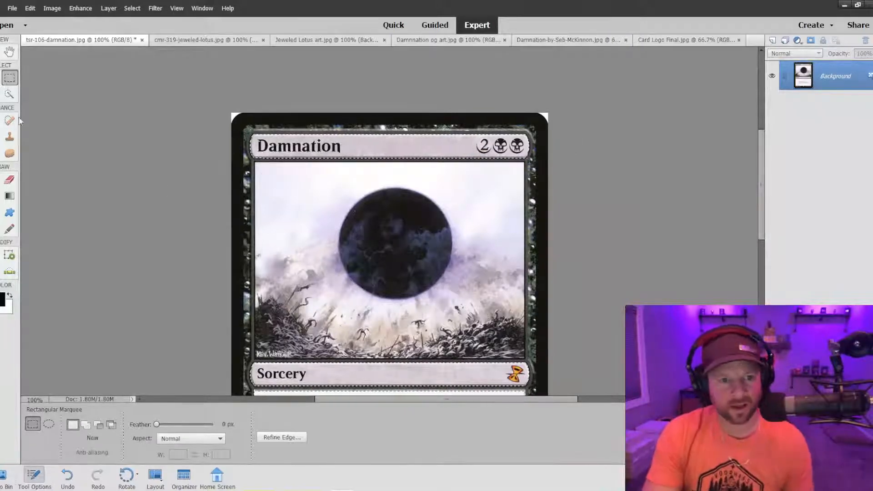
pyautogui.click(9, 94)
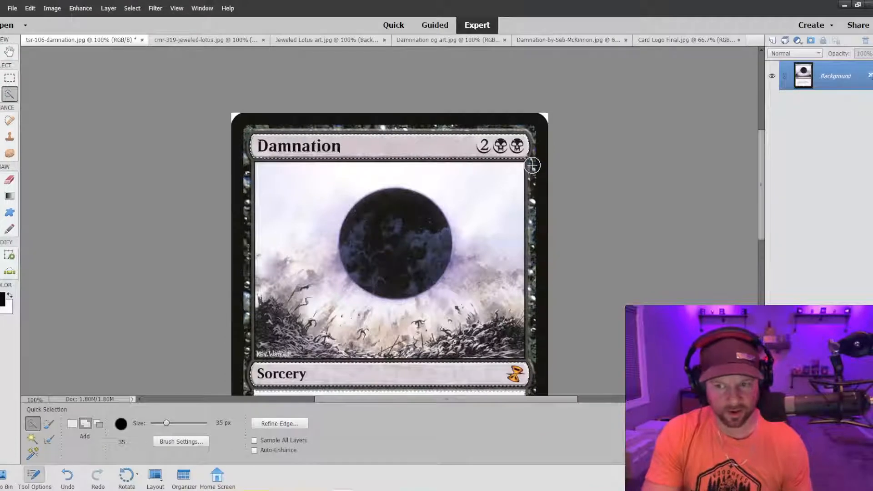
pyautogui.press('alt')
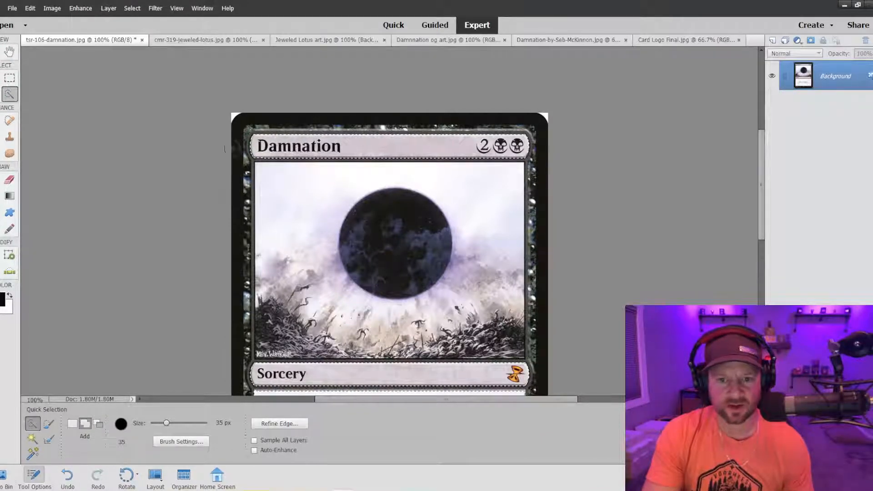
pyautogui.scroll(-3, 401, 319)
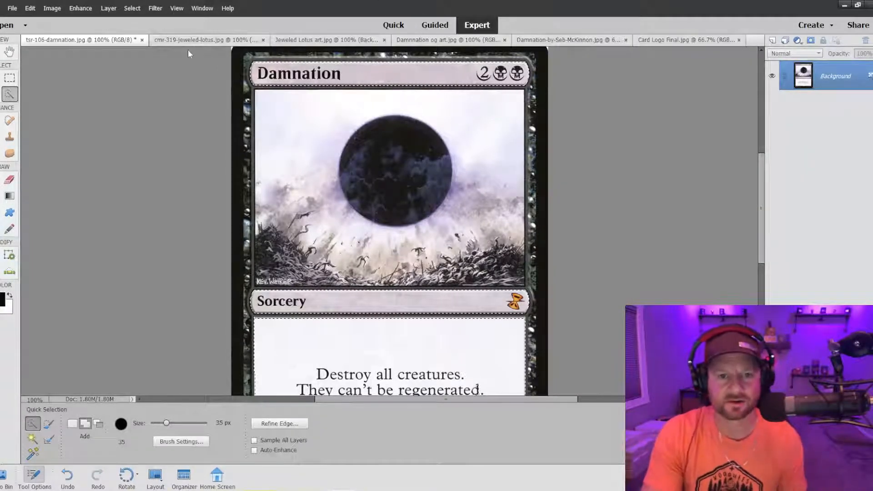
# Try the copied Damnation card frame on the Damnation-by-Seb-McKinnon.jpg artwork at a smaller scale, and delete the pasted layer.
pyautogui.click(292, 40)
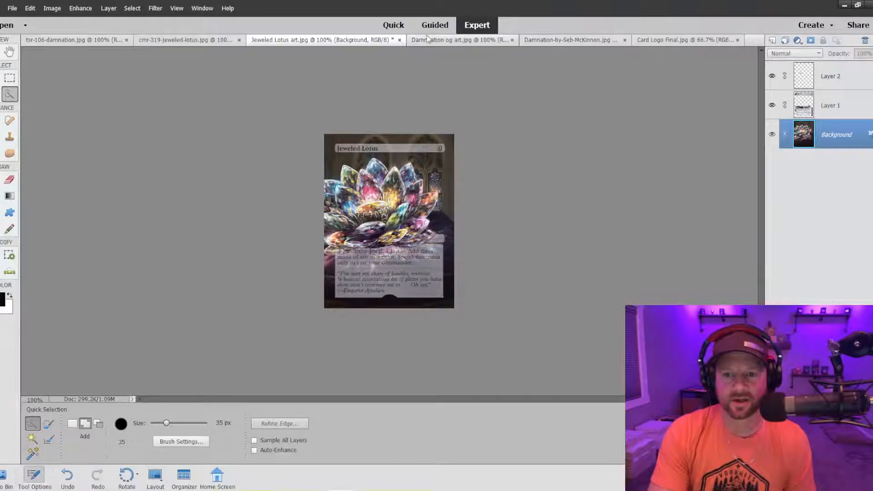
pyautogui.click(457, 40)
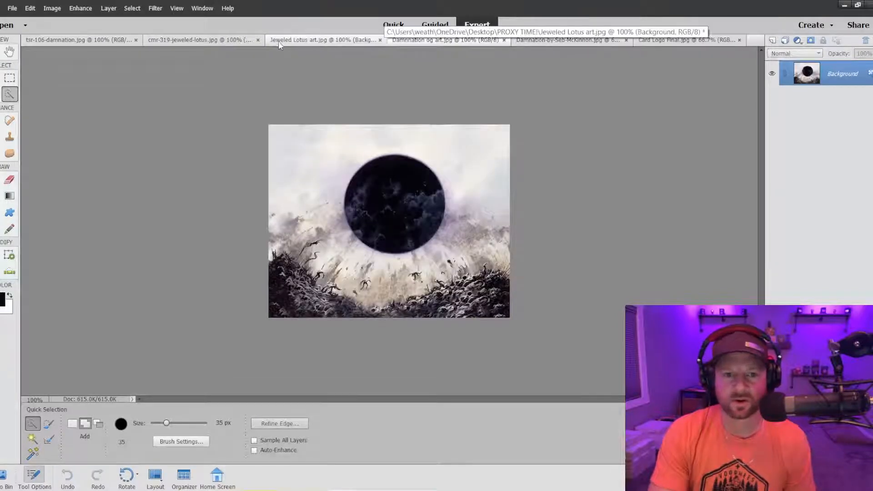
pyautogui.click(531, 41)
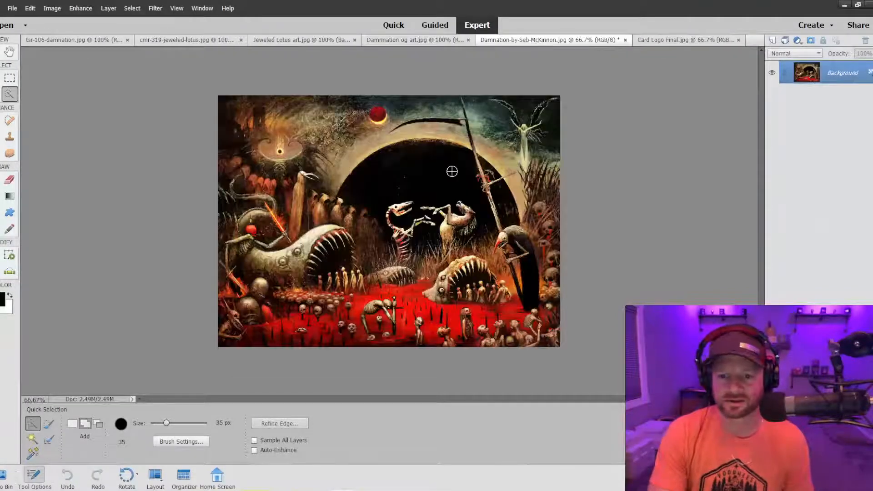
pyautogui.hotkey('ctrl', 'v')
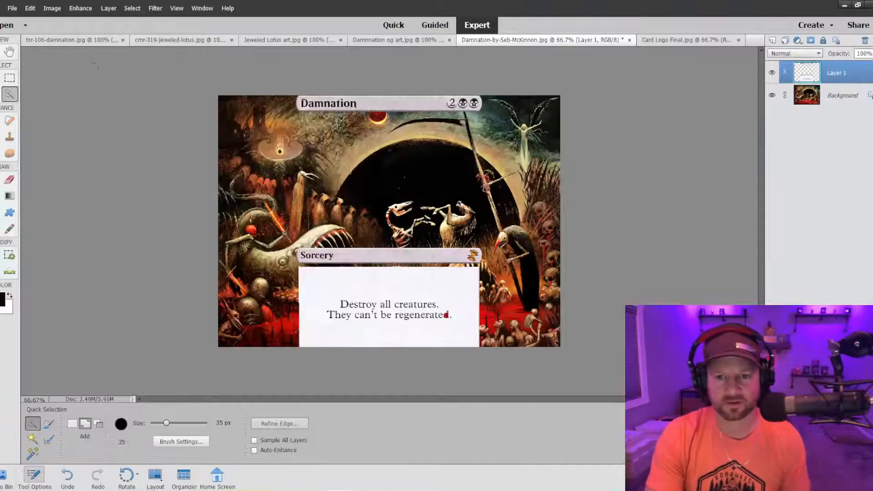
pyautogui.press('v')
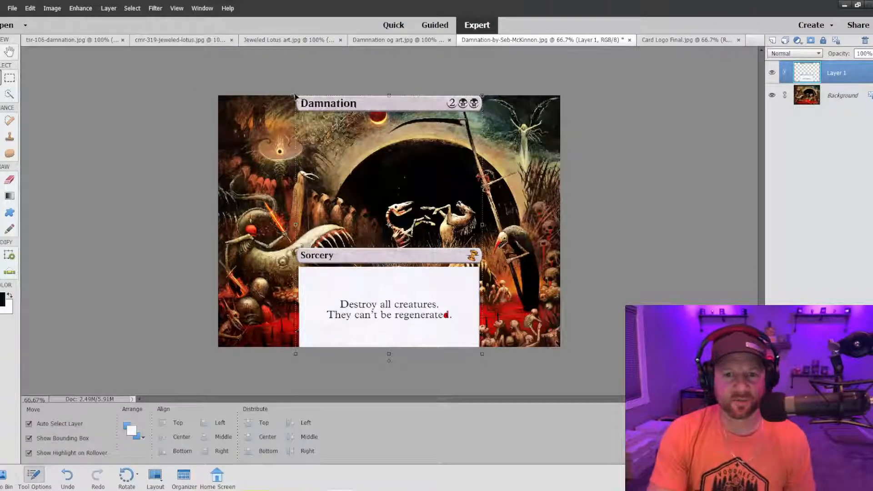
pyautogui.moveTo(298, 99); pyautogui.dragTo(369, 125)
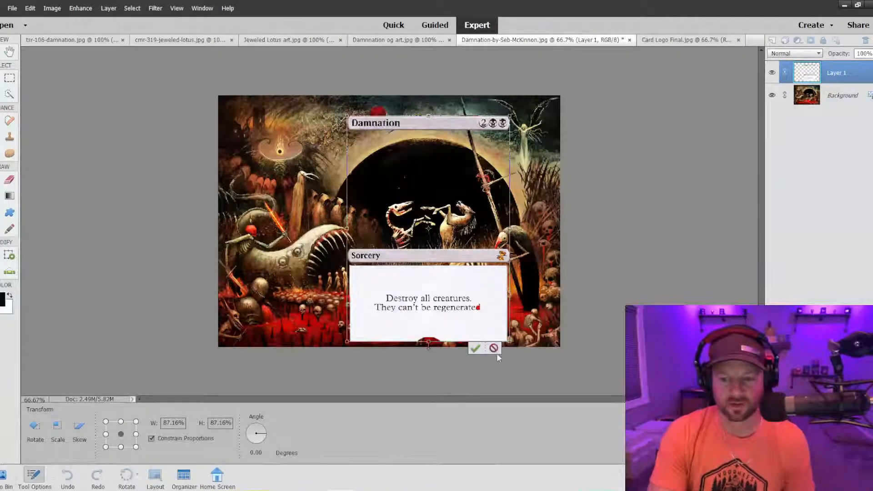
pyautogui.click(493, 349)
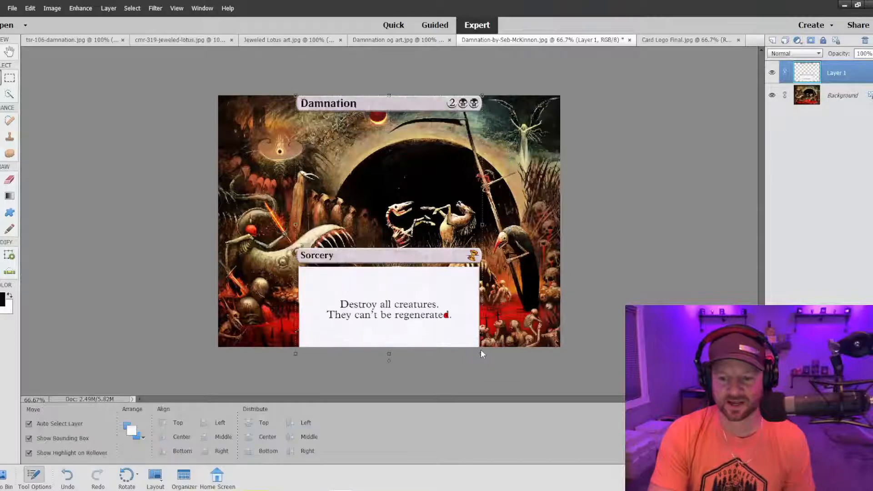
pyautogui.press('Delete')
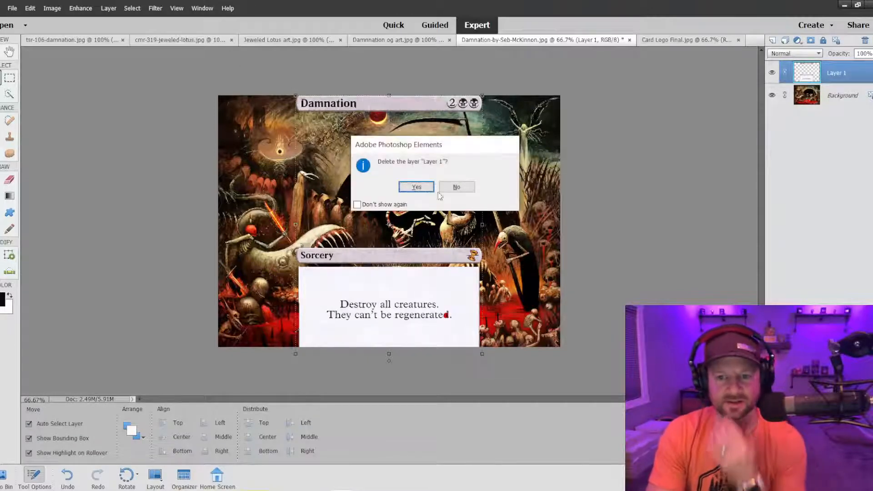
pyautogui.click(416, 187)
# Add the missed spot at the end of "regenerated" to the text box selection in tsr-106-damnation.jpg with Quick Selection.
pyautogui.click(277, 39)
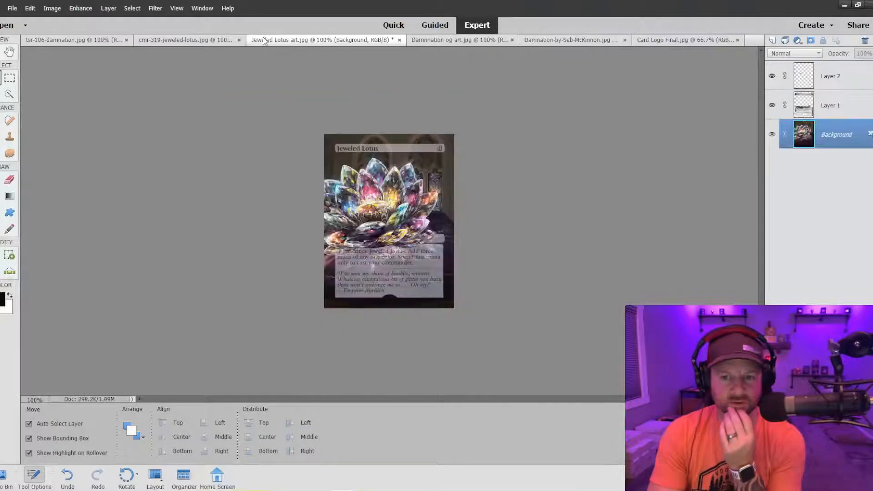
pyautogui.click(180, 43)
pyautogui.click(73, 40)
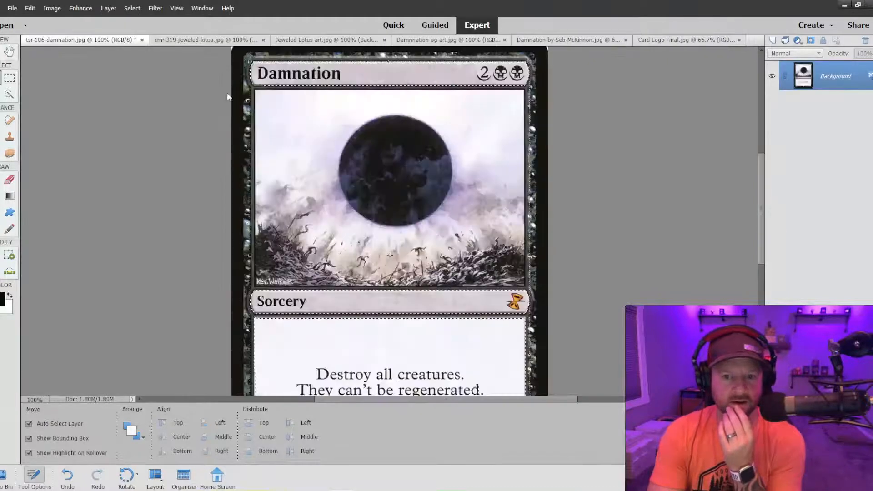
pyautogui.scroll(-3, 412, 270)
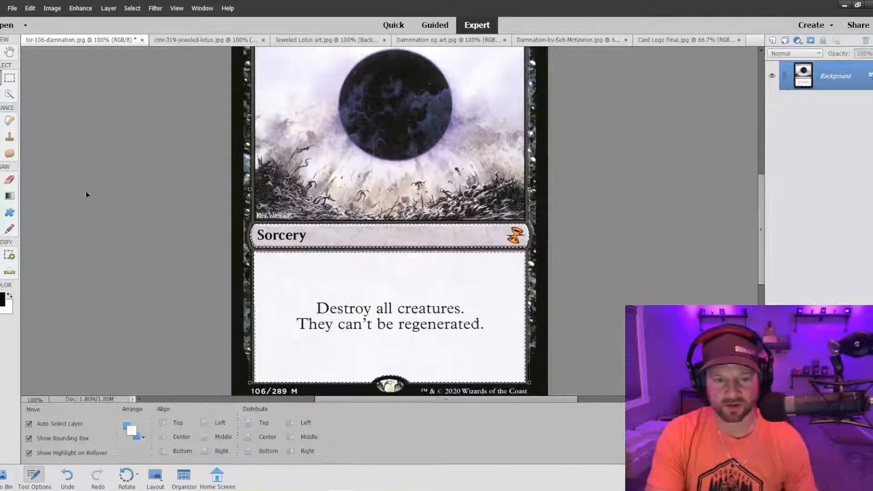
pyautogui.click(9, 94)
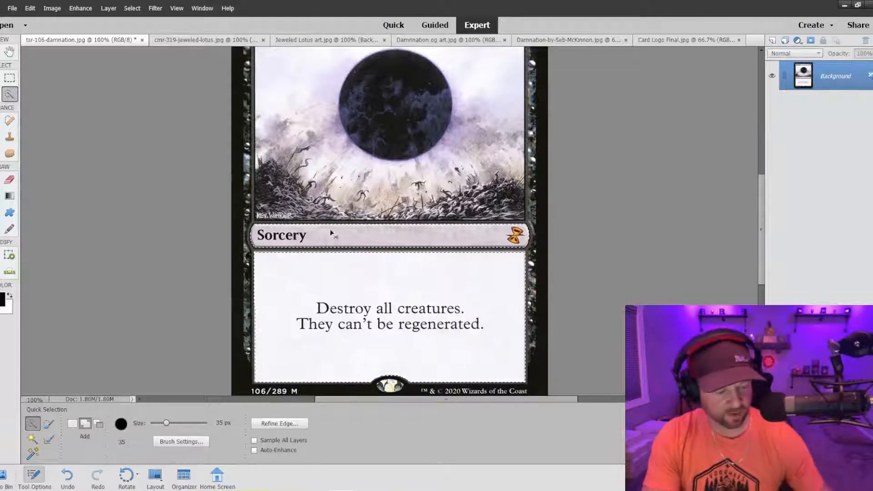
# Copy the selected card frame and paste it onto the Damnation-by-Seb-McKinnon.jpg artwork as a new layer.
pyautogui.click(555, 41)
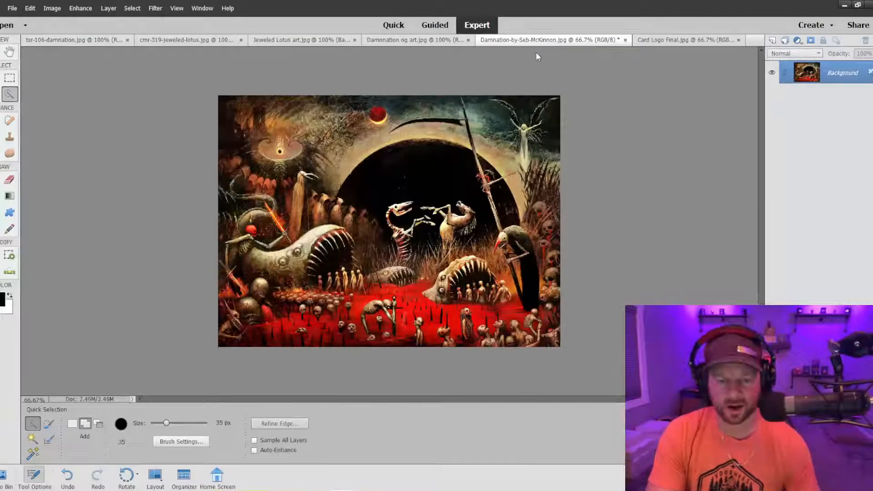
pyautogui.hotkey('ctrl', 'v')
pyautogui.press('v')
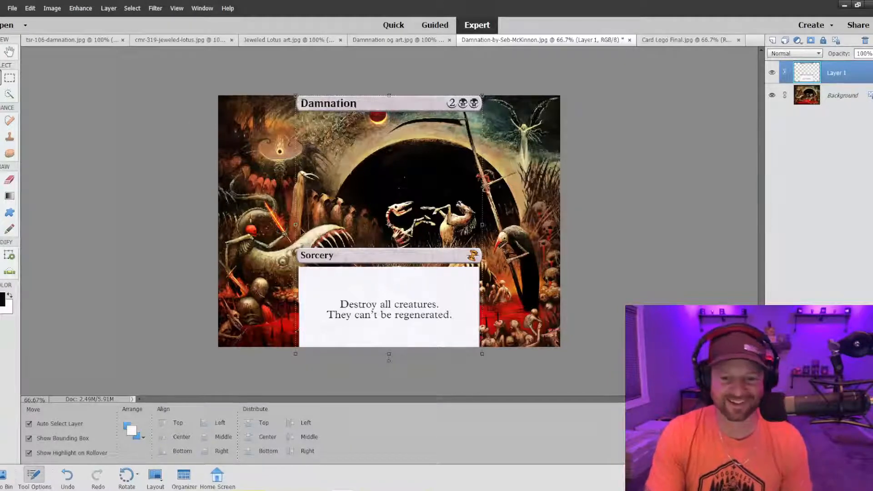
pyautogui.moveTo(296, 95); pyautogui.dragTo(326, 138)
pyautogui.moveTo(393, 146); pyautogui.dragTo(447, 136)
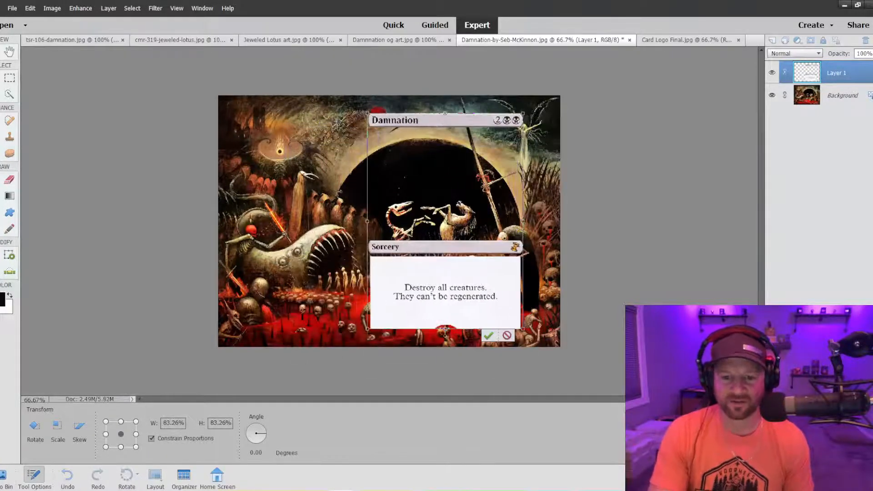
pyautogui.moveTo(399, 114); pyautogui.dragTo(401, 108)
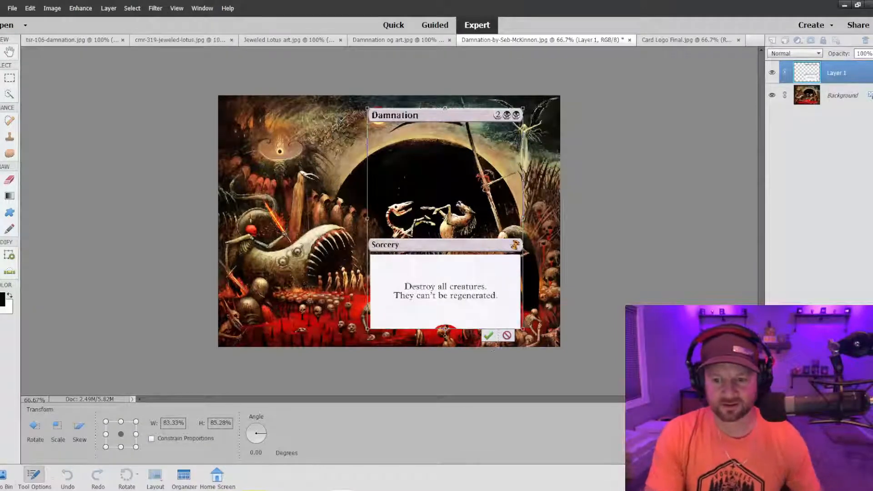
pyautogui.click(506, 336)
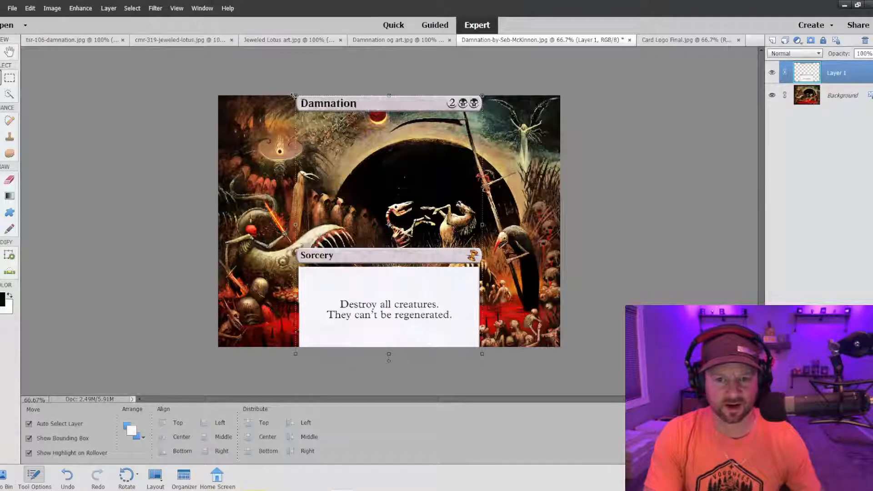
# Scale the card frame layer proportionally to about 87% and place it over the right half of the artwork.
pyautogui.moveTo(293, 95); pyautogui.dragTo(379, 163)
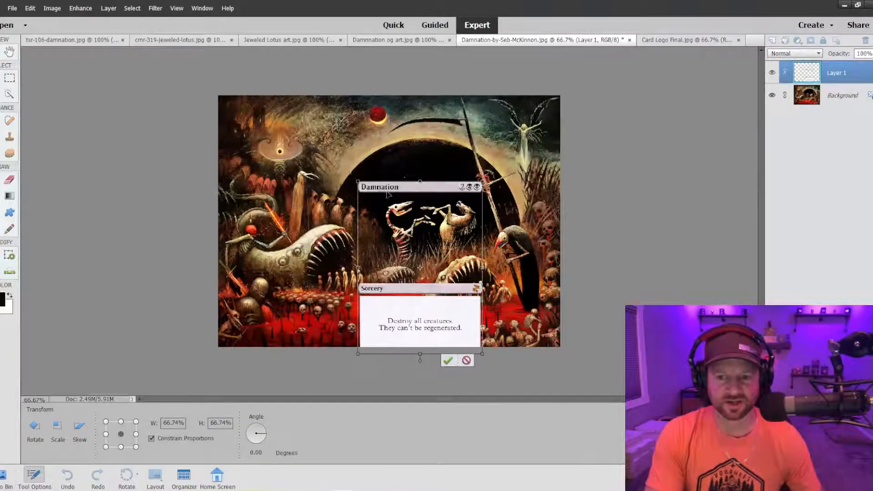
pyautogui.moveTo(387, 194); pyautogui.dragTo(367, 109)
pyautogui.moveTo(436, 277)
pyautogui.mouseDown()
pyautogui.moveTo(417, 273)
pyautogui.moveTo(434, 277)
pyautogui.mouseUp()
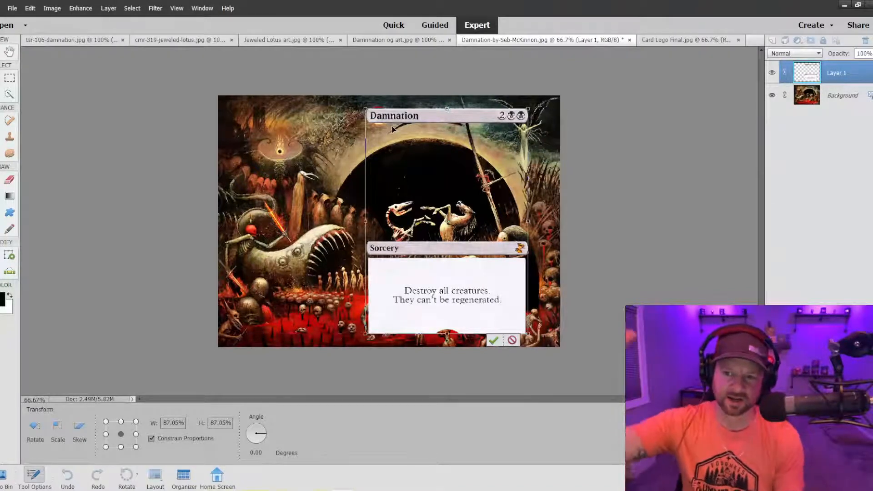
pyautogui.click(494, 341)
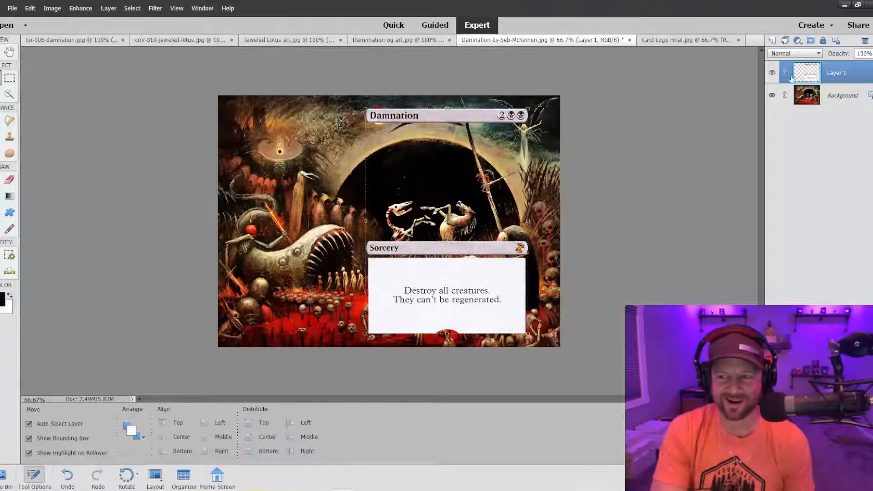
# Set the card frame layer's opacity to 50% and inspect how the artwork shows through it.
pyautogui.click(871, 54)
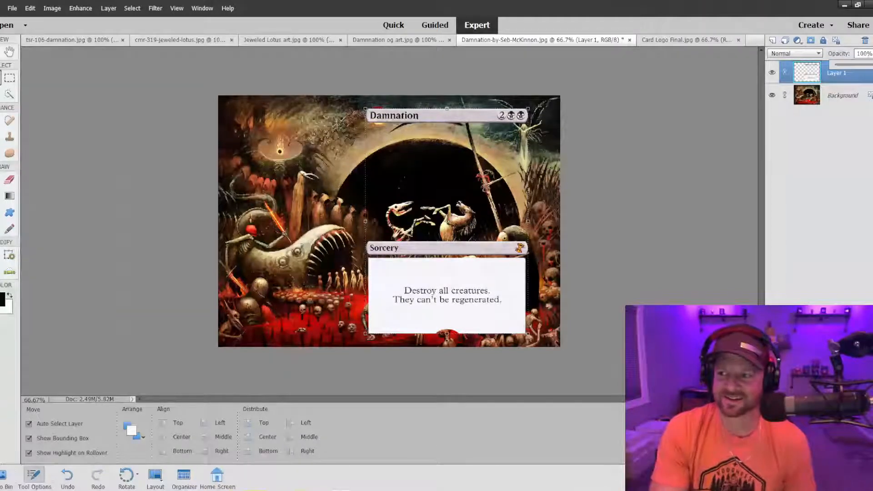
pyautogui.moveTo(863, 68); pyautogui.dragTo(853, 69)
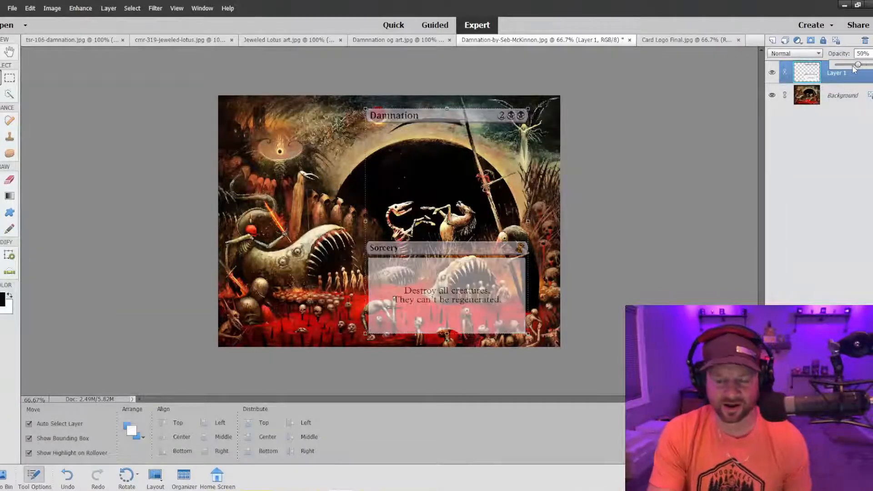
pyautogui.hotkey('ctrl', '+')
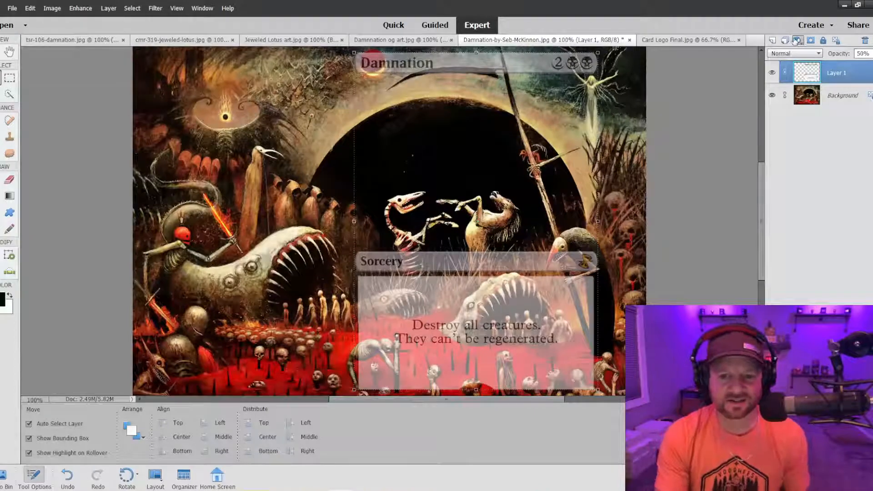
pyautogui.scroll(-1, 552, 200)
pyautogui.scroll(-2, 550, 199)
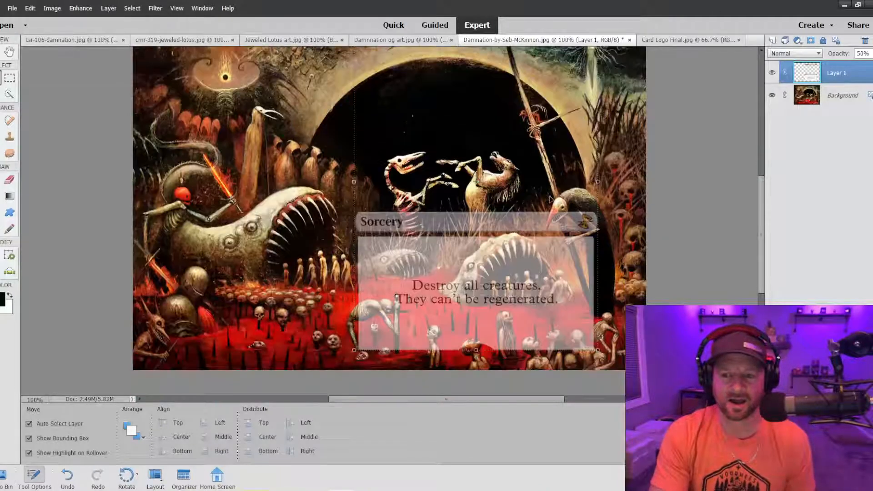
pyautogui.scroll(1, 550, 199)
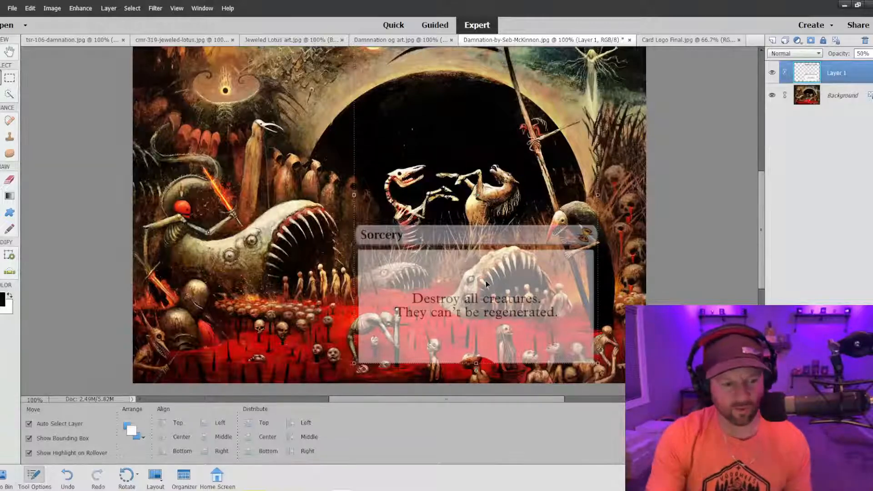
pyautogui.hotkey('ctrl', '-')
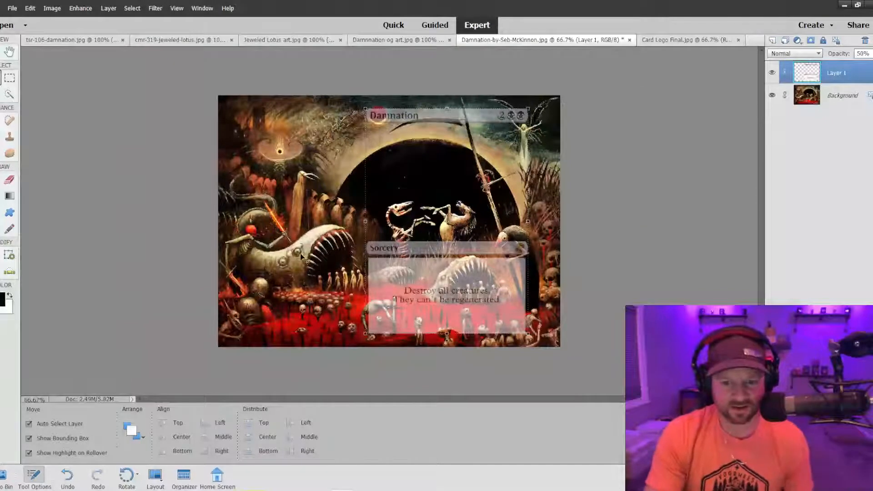
# Try the card frame layer nearer the artwork's centre, and reposition it on the right with its title bar beside the red moon.
pyautogui.moveTo(411, 277); pyautogui.dragTo(369, 276)
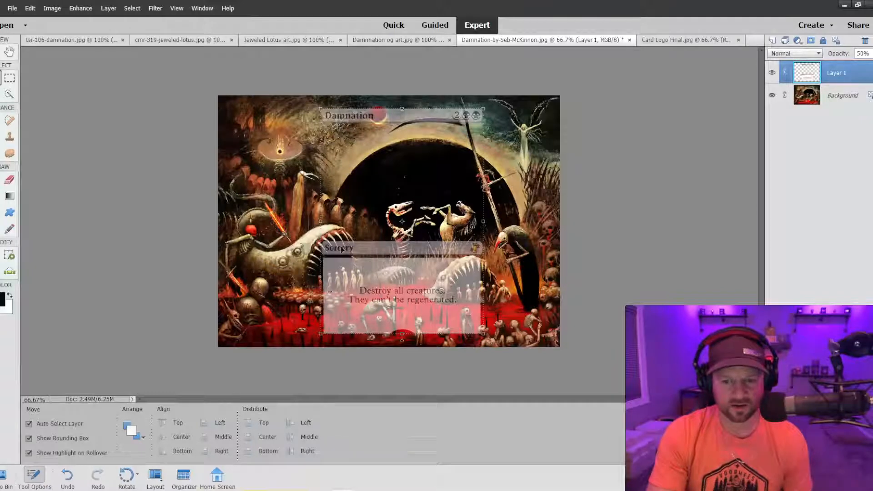
pyautogui.moveTo(368, 257); pyautogui.dragTo(414, 259)
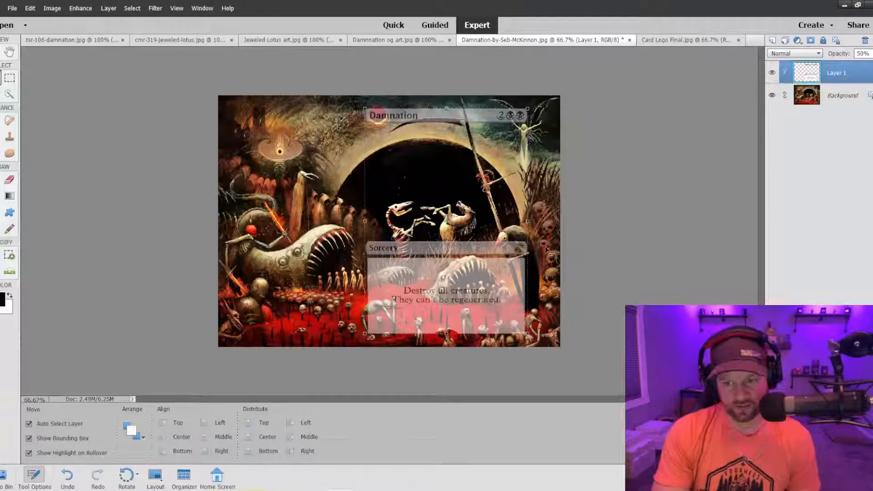
pyautogui.moveTo(510, 274); pyautogui.dragTo(513, 274)
pyautogui.moveTo(517, 273); pyautogui.dragTo(519, 270)
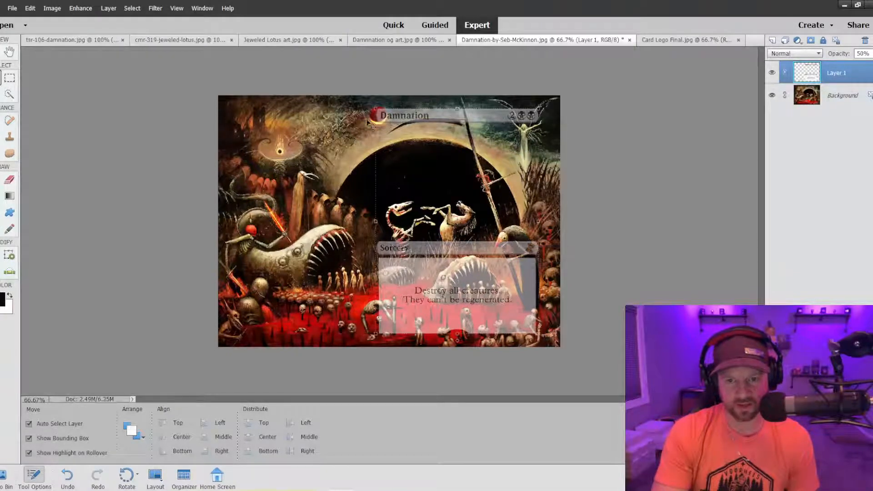
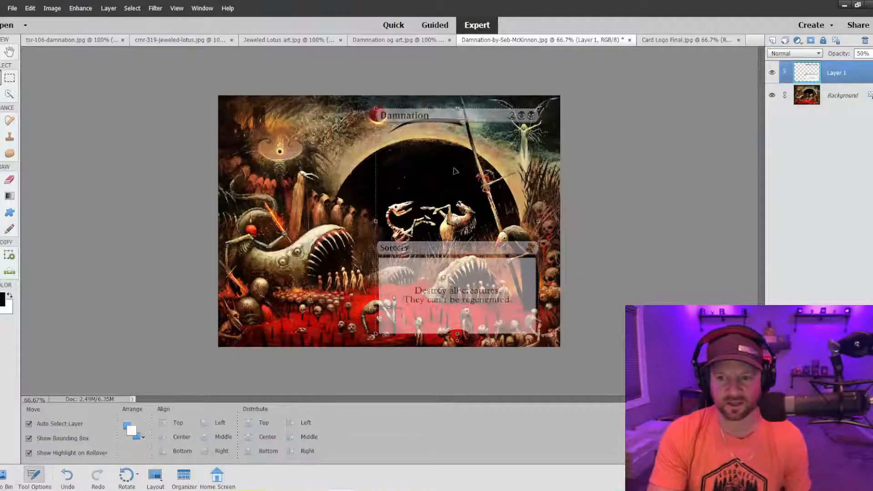
# Crop the artwork to a portrait area around the card frame, leaving a narrow border of artwork on each side and its full height.
pyautogui.click(52, 7)
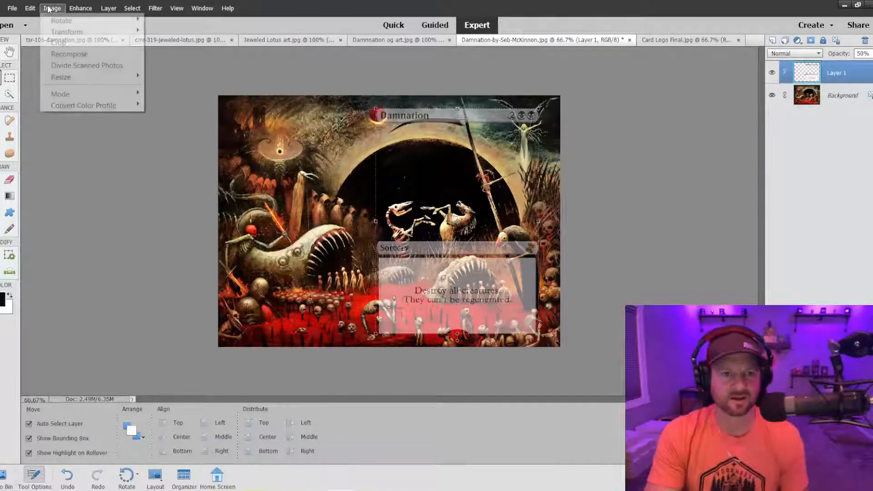
pyautogui.click(54, 41)
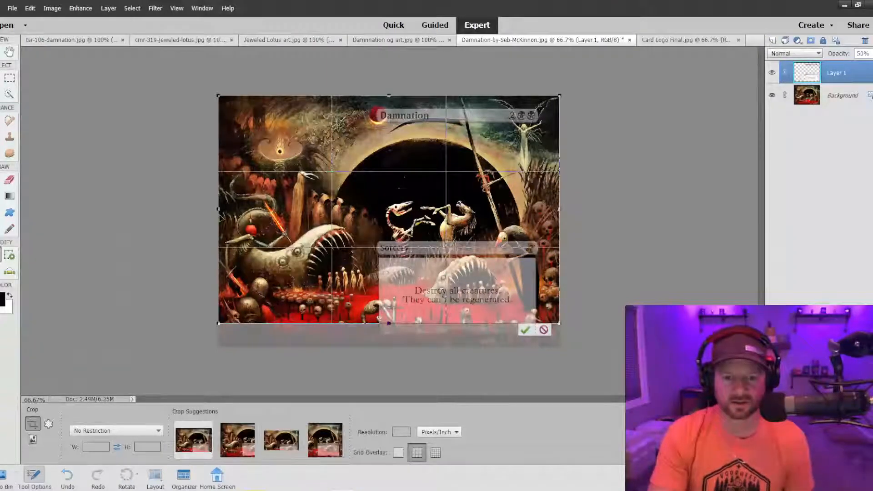
pyautogui.moveTo(218, 210); pyautogui.dragTo(363, 230)
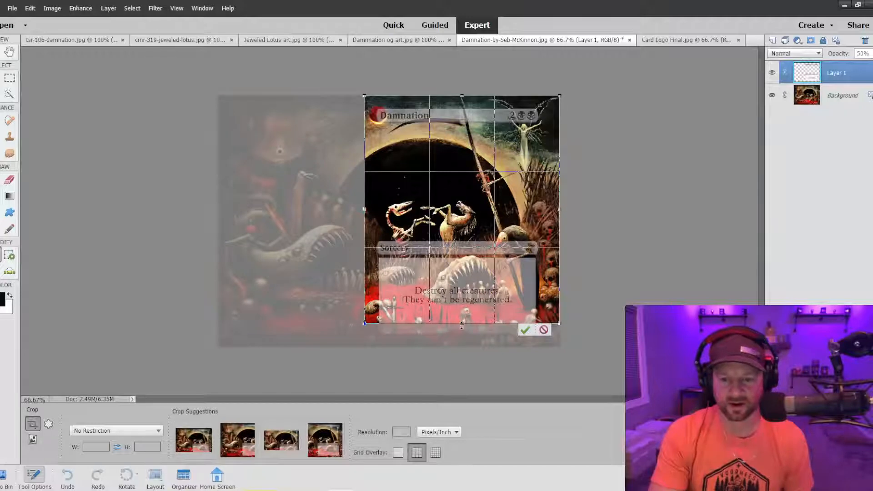
pyautogui.moveTo(461, 324); pyautogui.dragTo(461, 346)
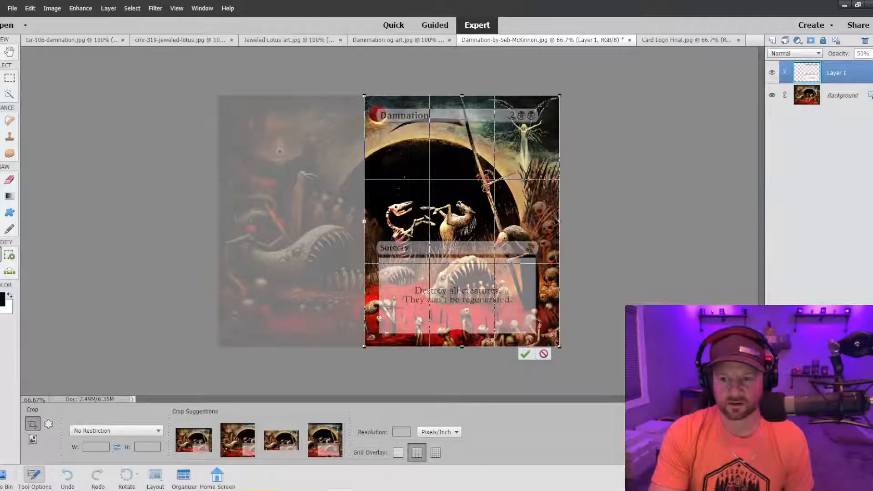
pyautogui.moveTo(560, 221); pyautogui.dragTo(552, 224)
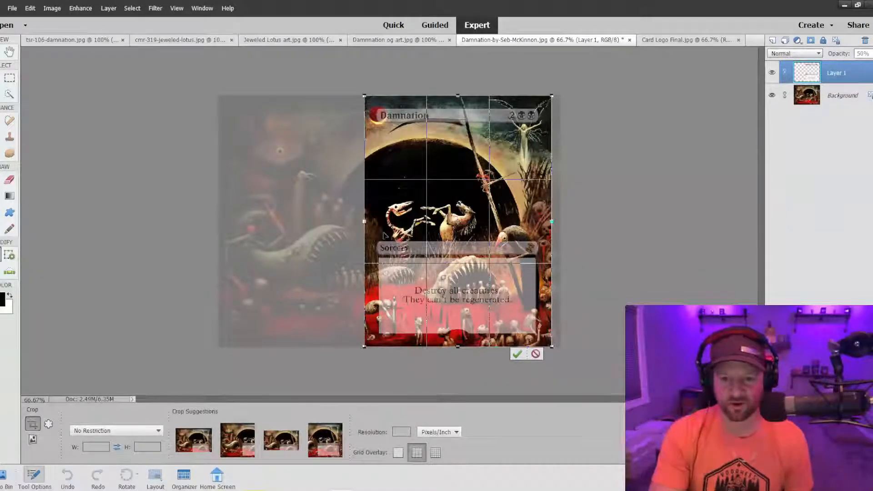
pyautogui.click(517, 354)
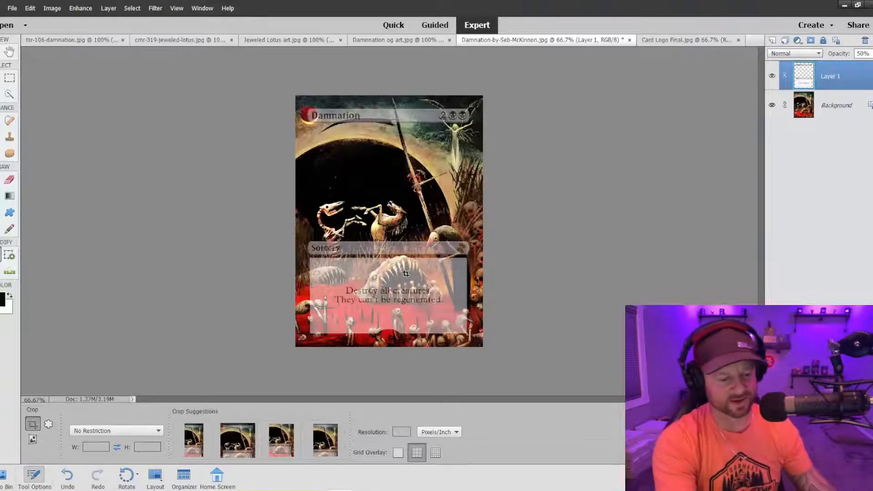
# Examine how the artwork's creatures overlap the Sorcery bar and the rules text box.
pyautogui.hotkey('ctrl', '=')
pyautogui.hotkey('ctrl', '=')
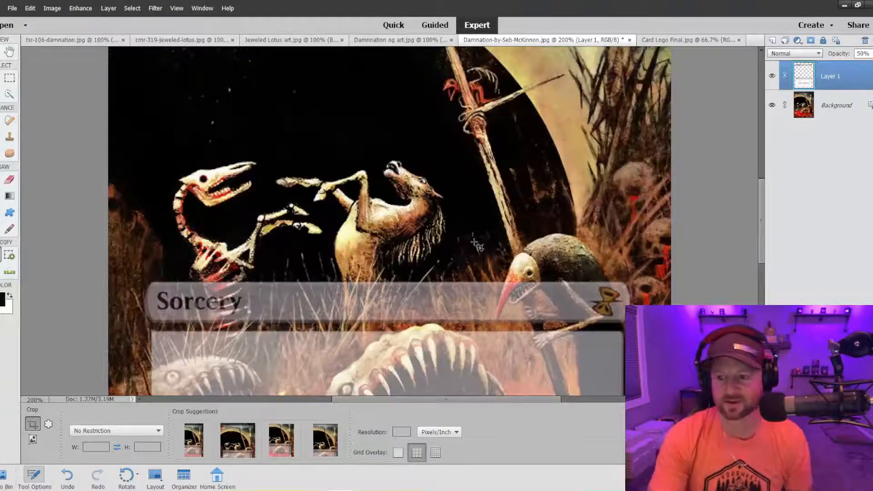
pyautogui.scroll(-3, 632, 241)
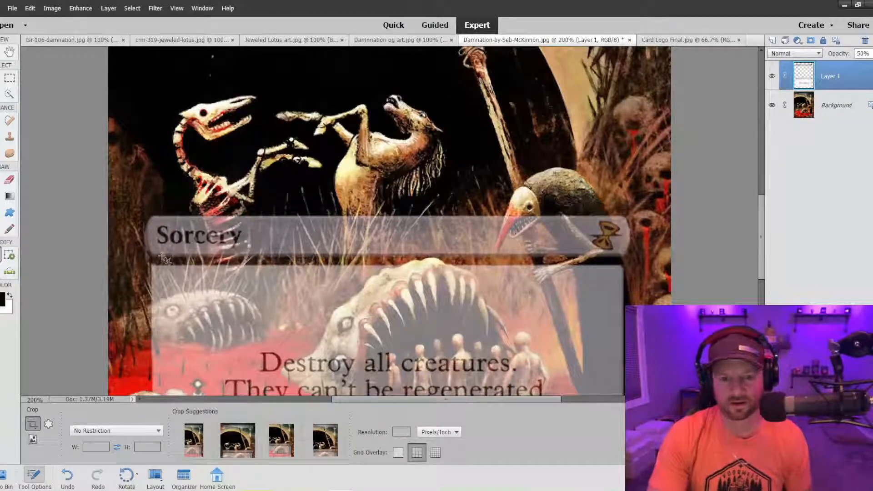
pyautogui.hotkey('ctrl', '-')
pyautogui.hotkey('ctrl', '-')
pyautogui.hotkey('ctrl', '-')
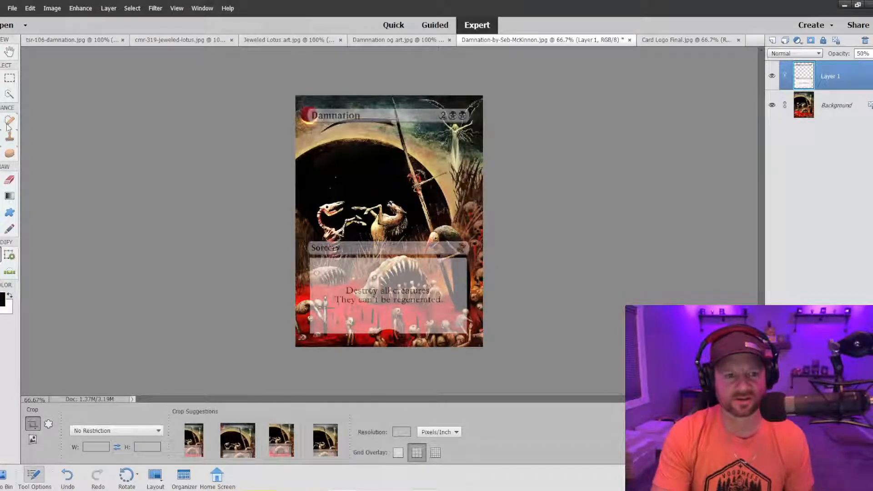
# Remove the hourglass expansion symbol from the Sorcery bar on Layer 1 with the Clone Stamp, enlarging the brush to 25 px.
pyautogui.click(8, 94)
pyautogui.click(9, 139)
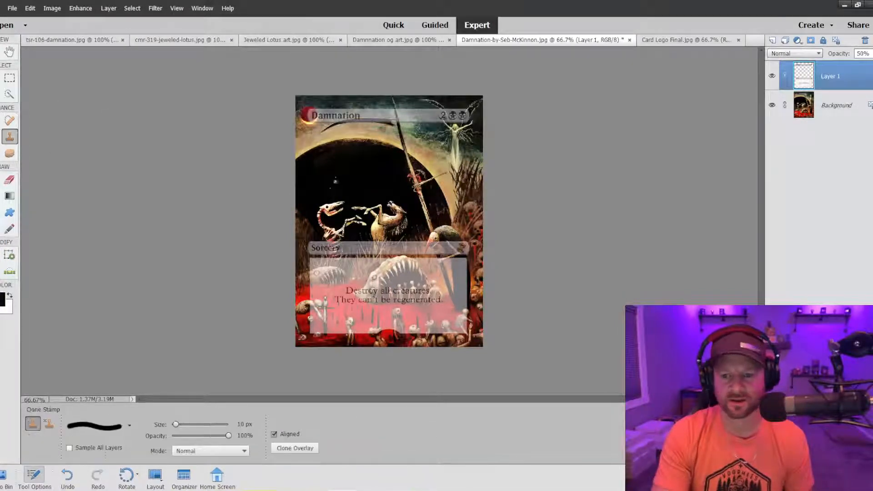
pyautogui.hotkey('ctrl', '=')
pyautogui.hotkey('ctrl', '=')
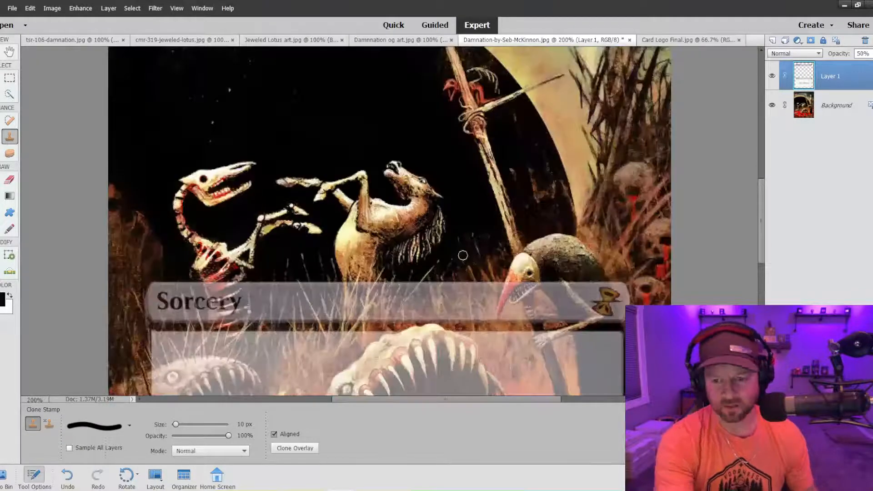
pyautogui.scroll(-2, 601, 303)
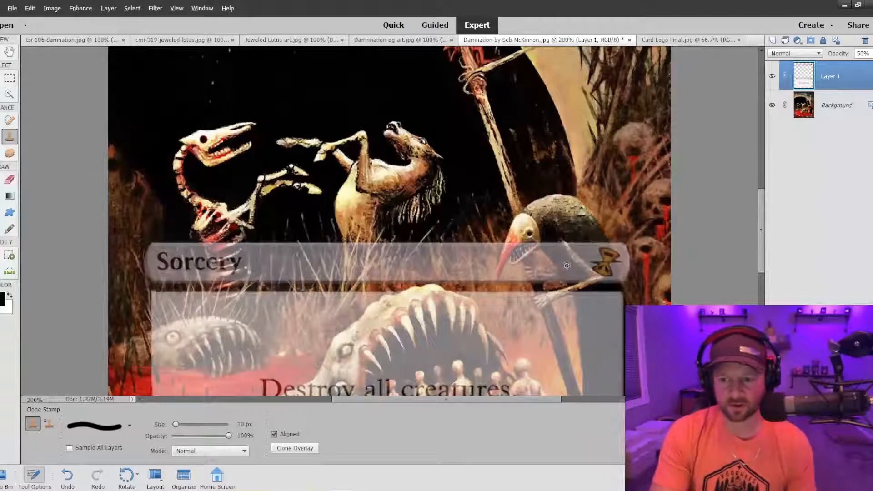
pyautogui.press(']')
pyautogui.press(']')
pyautogui.press(']')
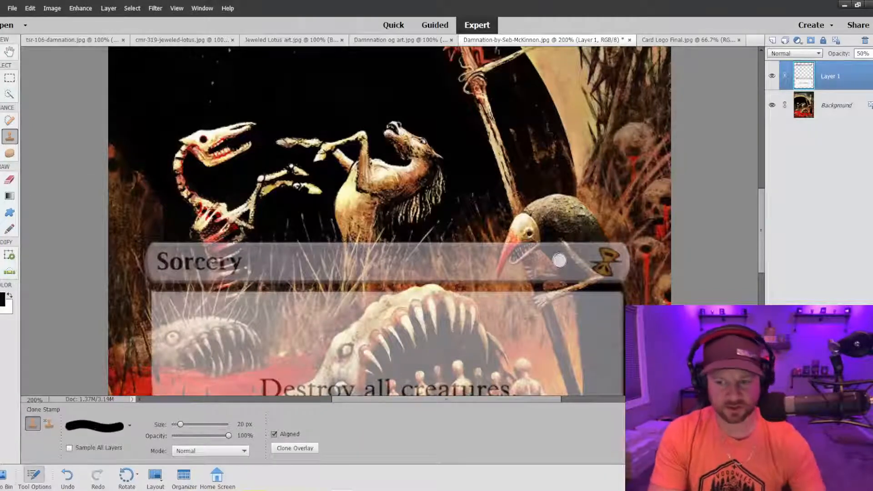
pyautogui.moveTo(595, 255)
pyautogui.mouseDown()
pyautogui.moveTo(608, 254)
pyautogui.moveTo(603, 262)
pyautogui.moveTo(611, 264)
pyautogui.mouseUp()
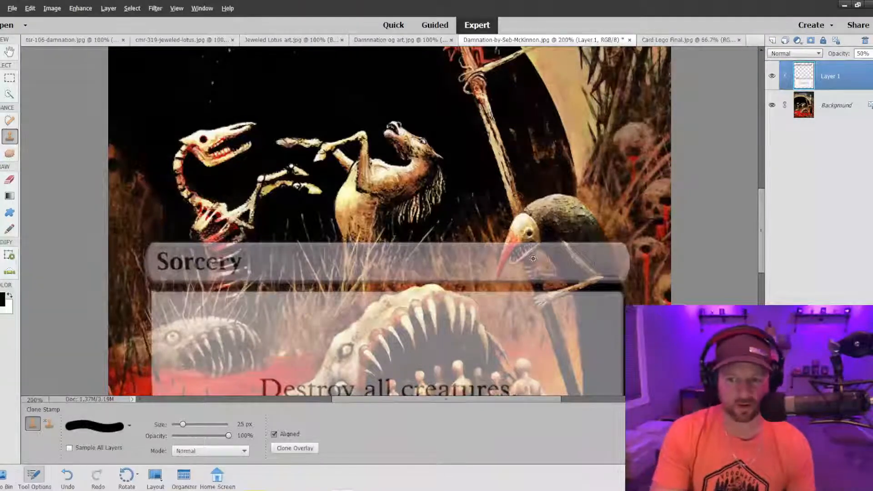
pyautogui.moveTo(592, 266); pyautogui.dragTo(610, 267)
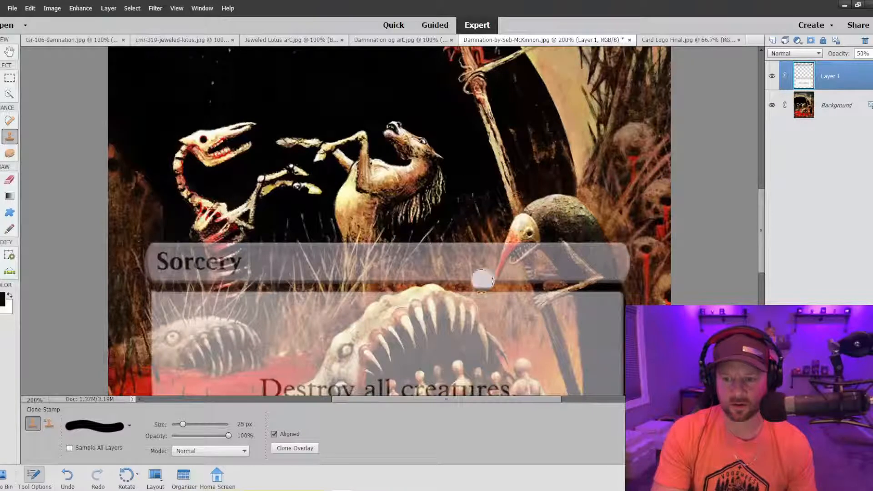
# Clone black from the Background layer onto Layer 1 with the 25 px brush, covering the frame over the beaked creature's long dark body.
pyautogui.click(817, 115)
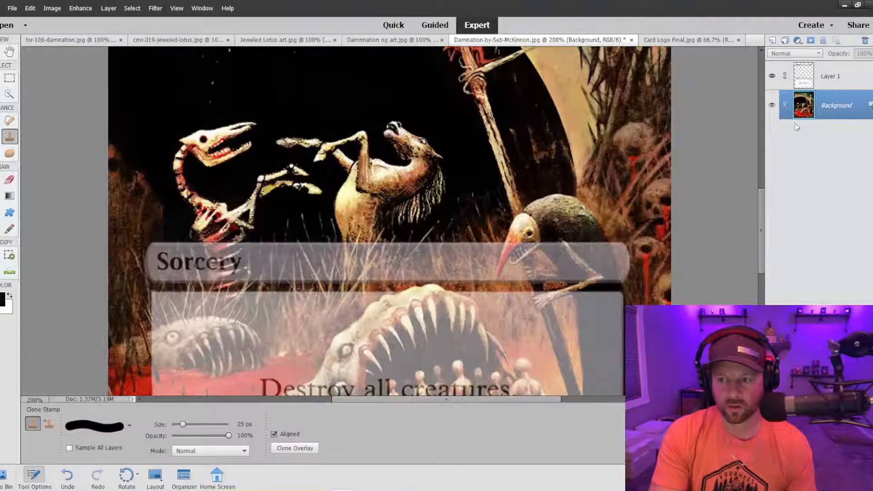
pyautogui.click(802, 87)
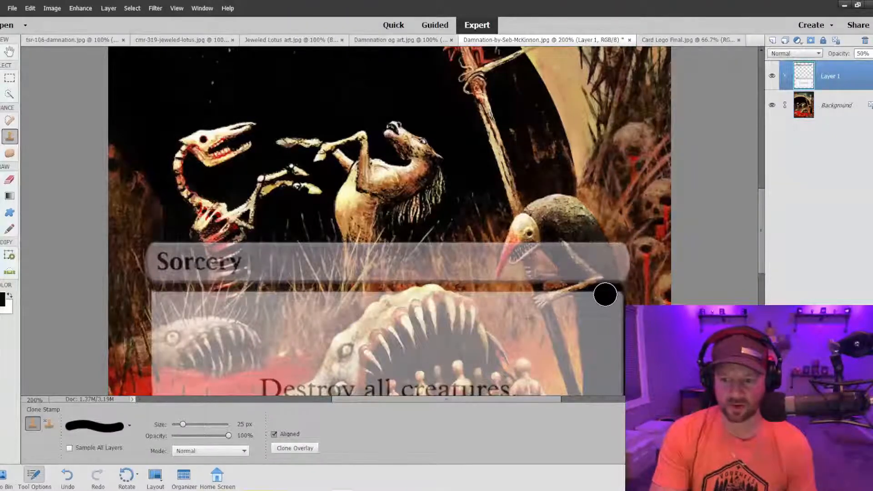
pyautogui.scroll(-3, 605, 295)
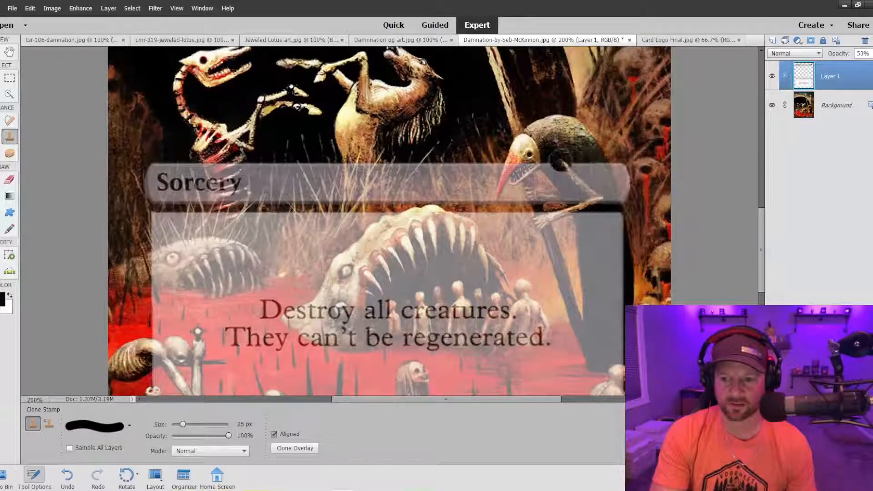
pyautogui.moveTo(551, 155)
pyautogui.mouseDown()
pyautogui.moveTo(577, 177)
pyautogui.moveTo(599, 216)
pyautogui.moveTo(603, 328)
pyautogui.mouseUp()
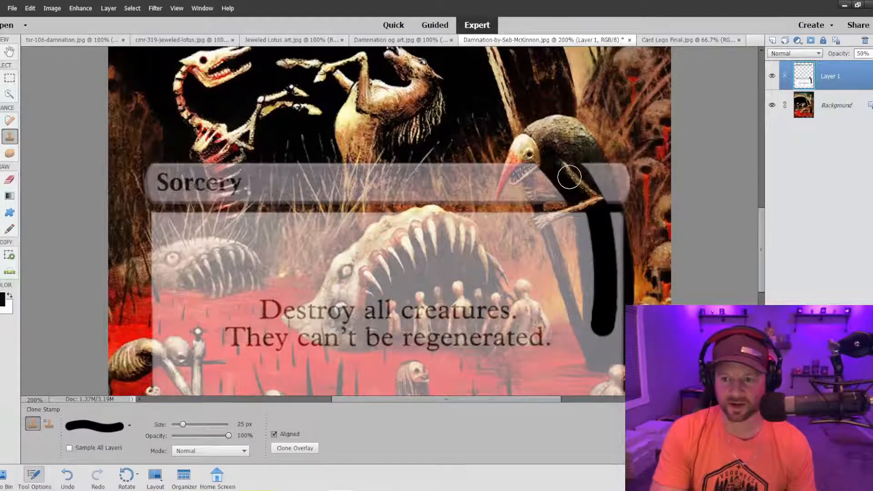
pyautogui.scroll(-3, 569, 177)
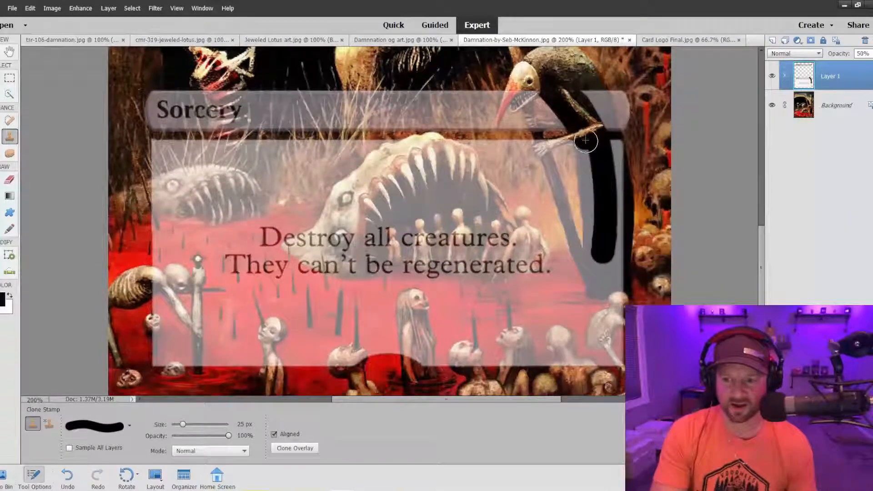
pyautogui.moveTo(586, 140)
pyautogui.mouseDown()
pyautogui.moveTo(597, 287)
pyautogui.moveTo(607, 279)
pyautogui.moveTo(613, 213)
pyautogui.moveTo(601, 299)
pyautogui.mouseUp()
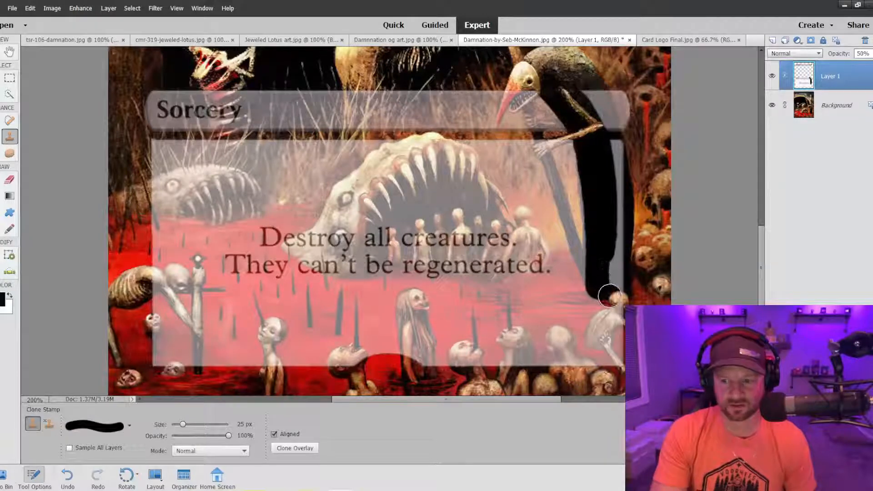
pyautogui.moveTo(609, 296)
pyautogui.mouseDown()
pyautogui.moveTo(611, 143)
pyautogui.moveTo(618, 252)
pyautogui.moveTo(614, 284)
pyautogui.moveTo(602, 286)
pyautogui.moveTo(617, 282)
pyautogui.moveTo(597, 275)
pyautogui.moveTo(588, 257)
pyautogui.mouseUp()
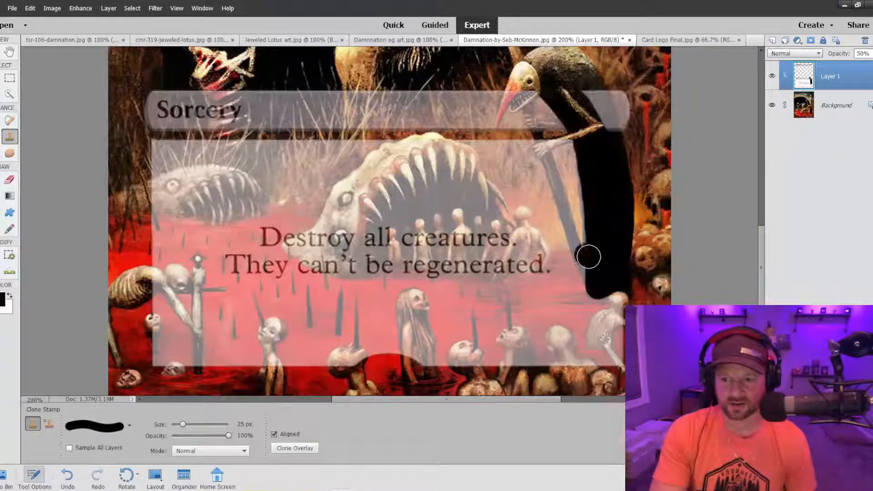
# Clone the creature's dark back over the end of the Sorcery bar, undoing one stroke and painting it again.
pyautogui.moveTo(584, 90)
pyautogui.mouseDown()
pyautogui.moveTo(605, 141)
pyautogui.moveTo(591, 92)
pyautogui.moveTo(607, 137)
pyautogui.moveTo(595, 93)
pyautogui.moveTo(604, 117)
pyautogui.mouseUp()
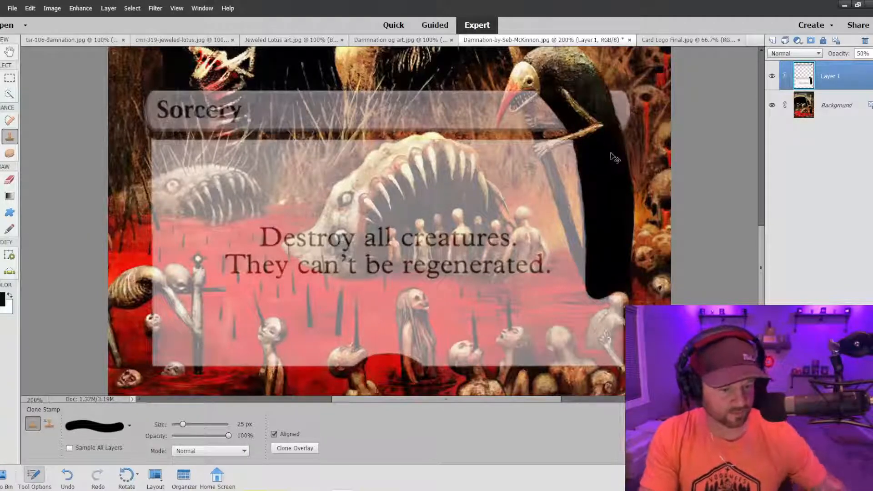
pyautogui.hotkey('ctrl', 'z')
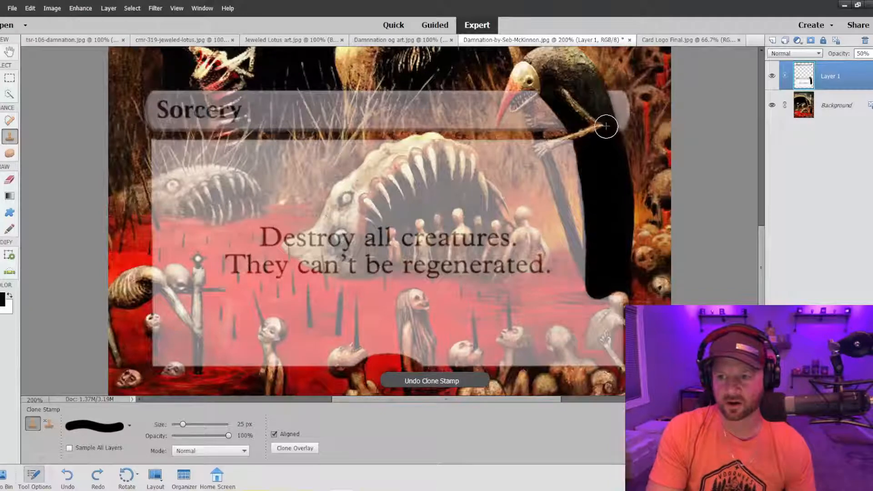
pyautogui.moveTo(596, 91); pyautogui.dragTo(613, 148)
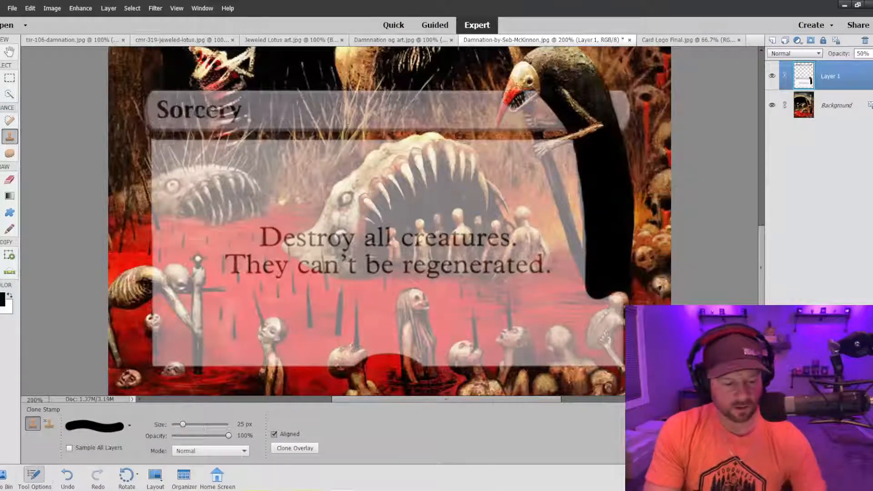
# Clone the creature's teeth and red beak over the Sorcery bar on Layer 1, reducing the brush to 8 px and 5 px.
pyautogui.press('[')
pyautogui.press('[')
pyautogui.press('[')
pyautogui.press('[')
pyautogui.press('[')
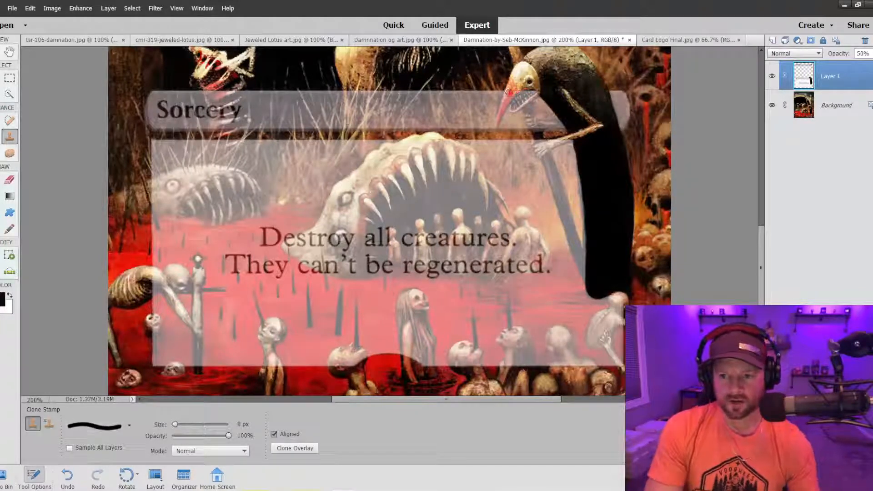
pyautogui.moveTo(533, 89); pyautogui.dragTo(513, 109)
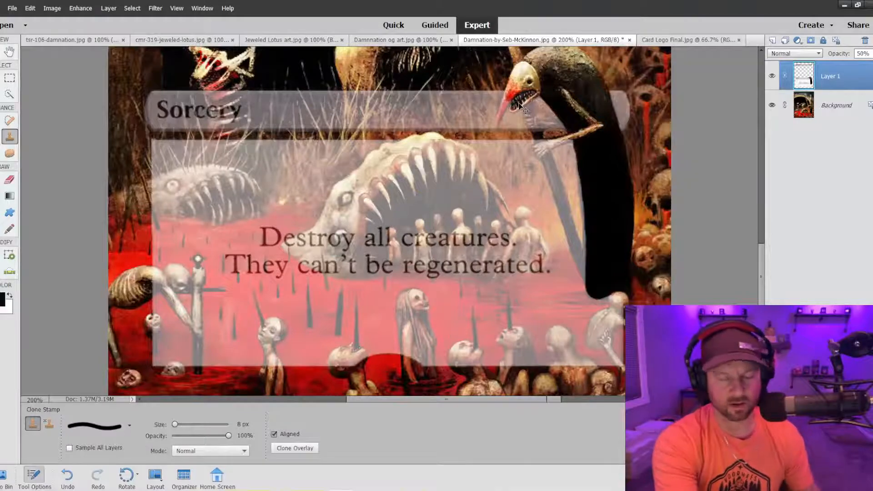
pyautogui.hotkey('ctrl', '=')
pyautogui.scroll(5, 660, 127)
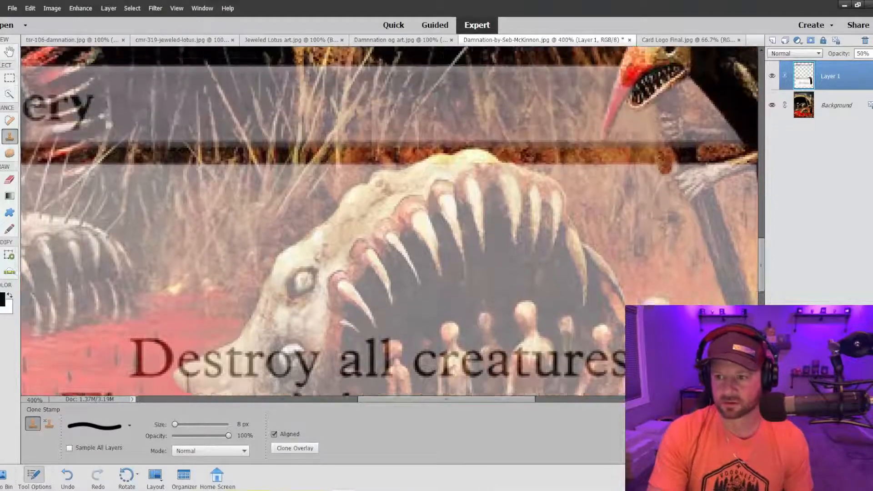
pyautogui.press('[')
pyautogui.press('[')
pyautogui.press('[')
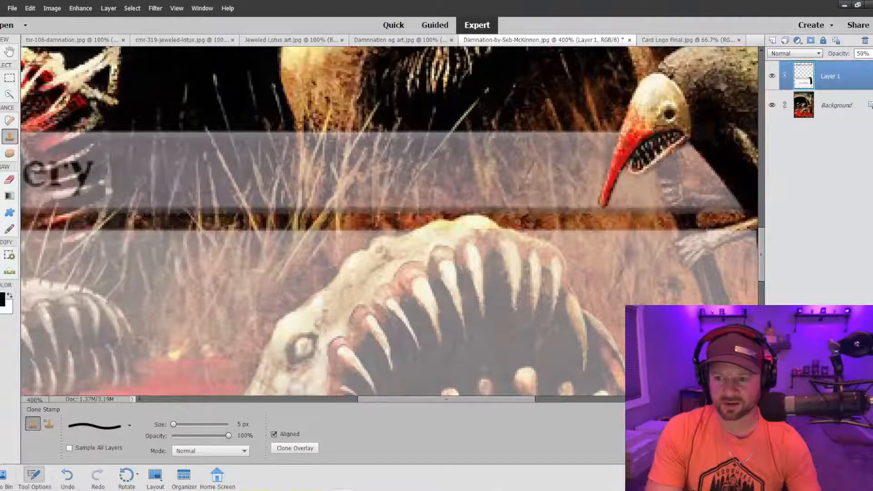
# Clone the creature's forearm and hand over the text box's upper edge with the 5 px brush.
pyautogui.scroll(-2, 653, 191)
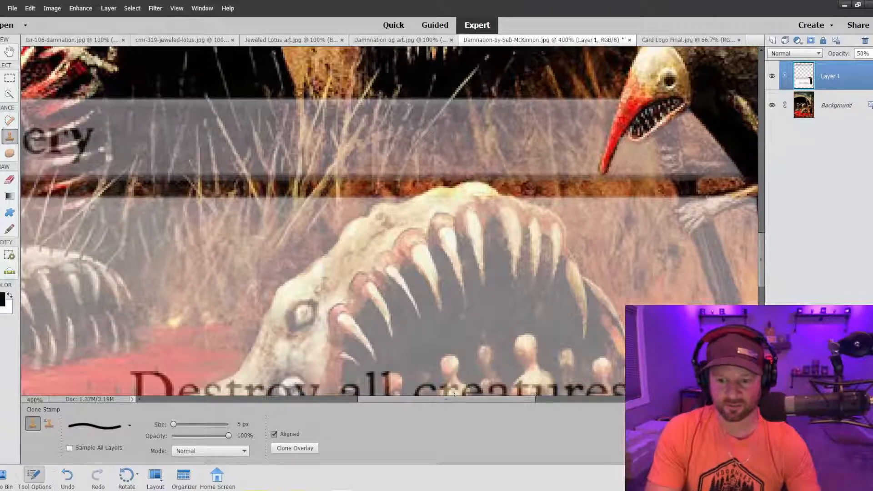
pyautogui.moveTo(450, 400); pyautogui.dragTo(501, 400)
pyautogui.scroll(-1, 486, 198)
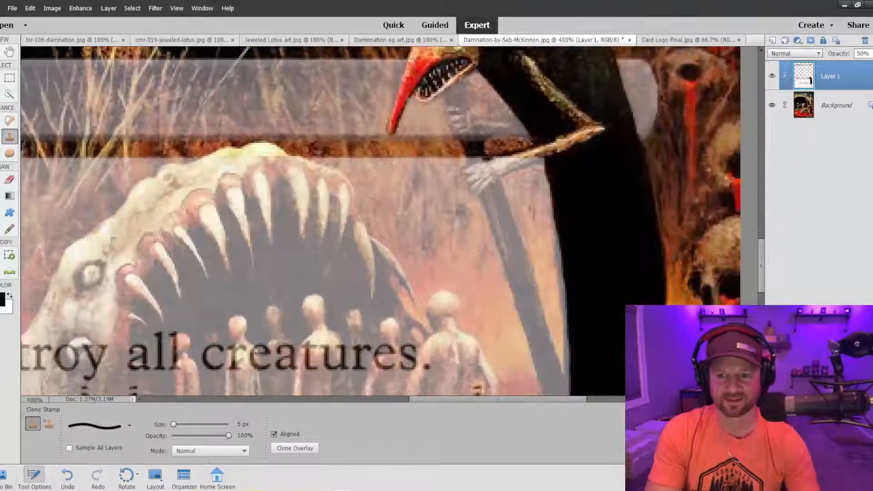
pyautogui.moveTo(535, 165)
pyautogui.mouseDown()
pyautogui.moveTo(505, 164)
pyautogui.moveTo(551, 151)
pyautogui.moveTo(494, 164)
pyautogui.mouseUp()
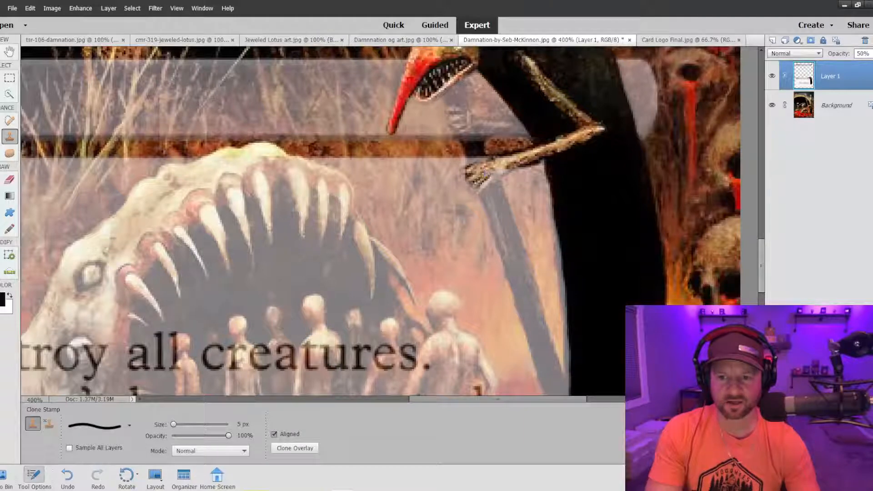
pyautogui.moveTo(483, 173); pyautogui.dragTo(490, 176)
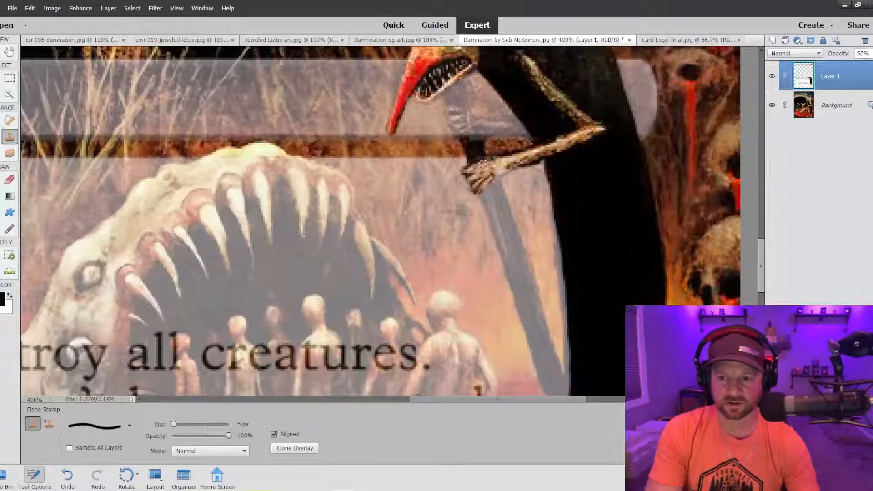
pyautogui.scroll(-5, 482, 173)
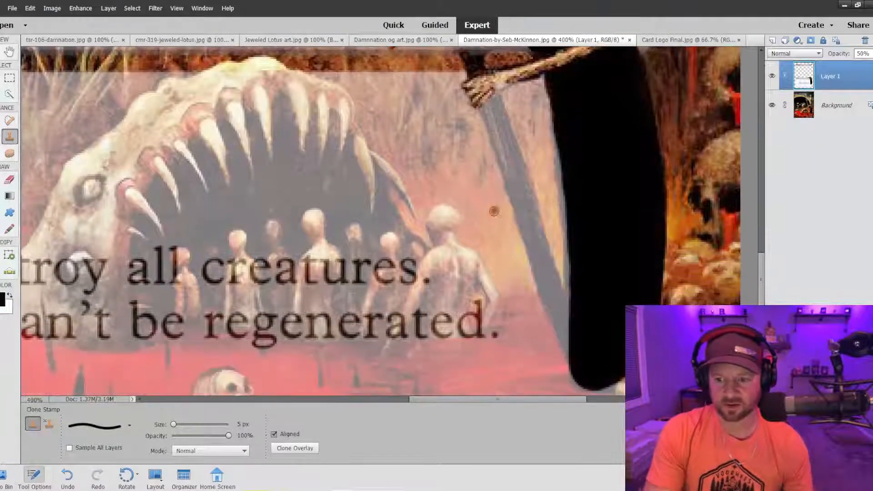
pyautogui.scroll(1, 484, 181)
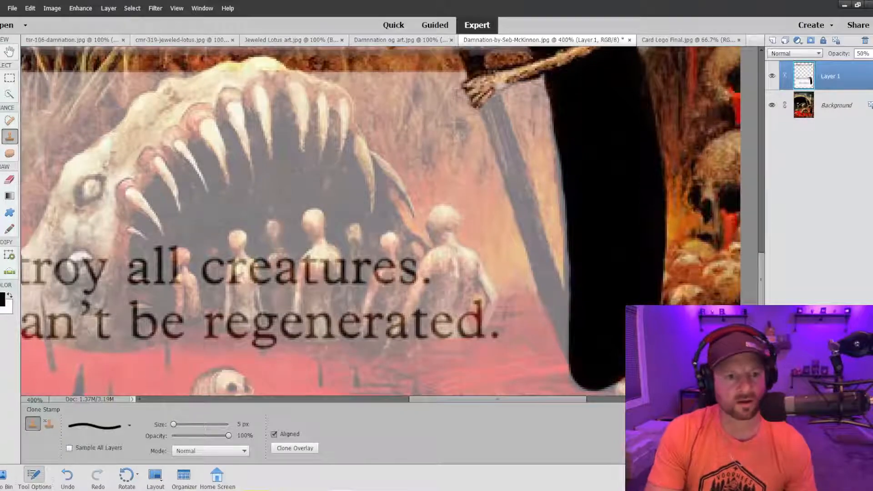
# Set up Quick Selection on the Background layer with the brush reduced to 8 px.
pyautogui.press('a')
pyautogui.click(836, 105)
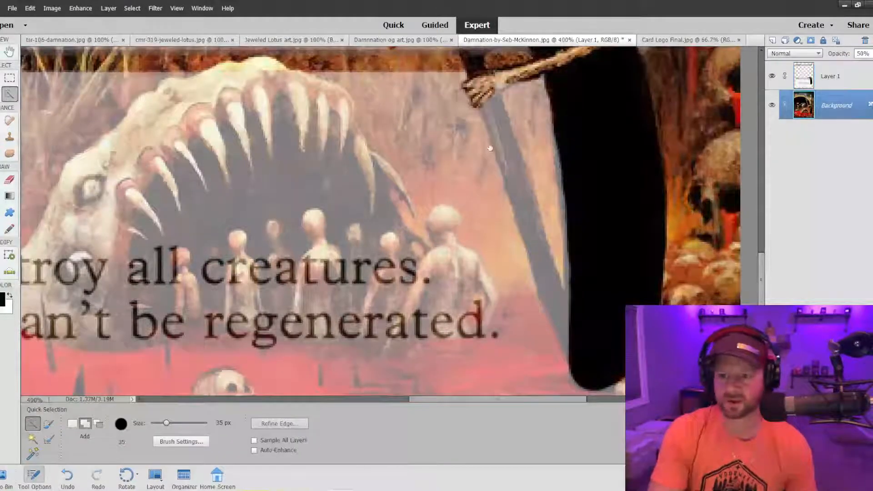
pyautogui.press('[')
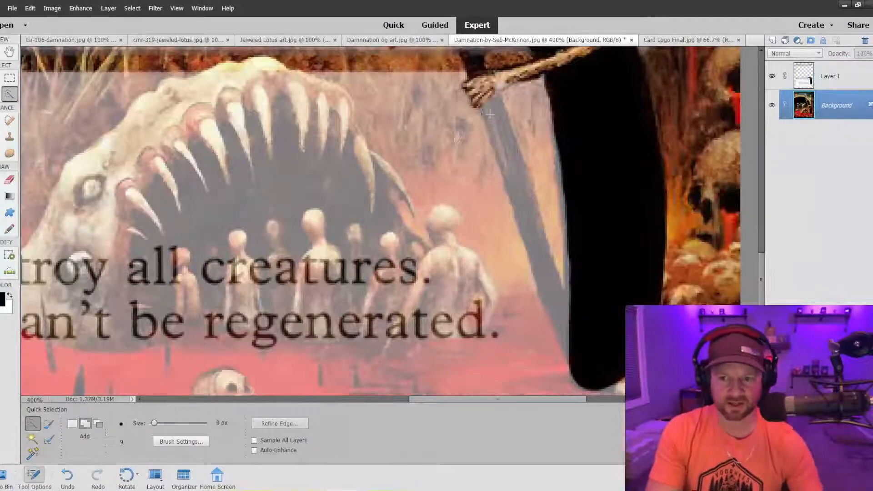
pyautogui.moveTo(490, 111); pyautogui.dragTo(537, 242)
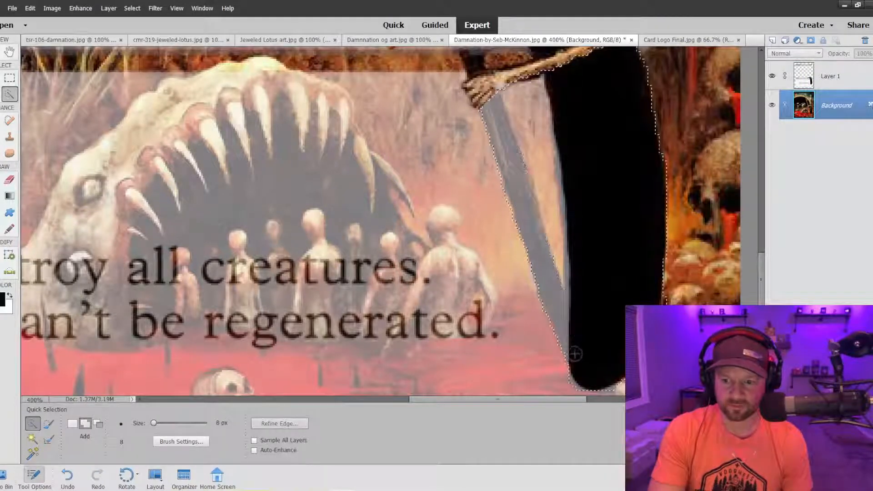
pyautogui.moveTo(577, 354); pyautogui.dragTo(587, 310)
pyautogui.hotkey('ctrl', 'z')
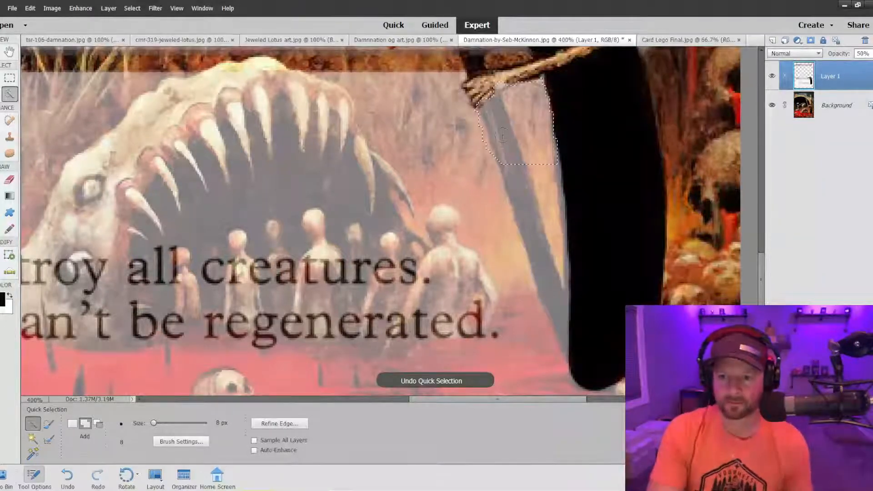
pyautogui.hotkey('ctrl', 'z')
# Select the wooden staff below the creature's hand on the Background layer, undoing the last extension at its lower end.
pyautogui.click(805, 111)
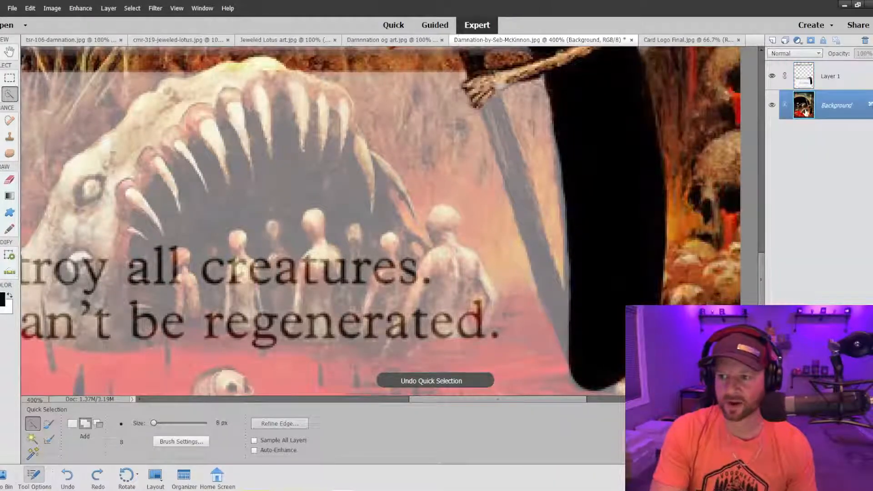
pyautogui.moveTo(489, 101); pyautogui.dragTo(504, 154)
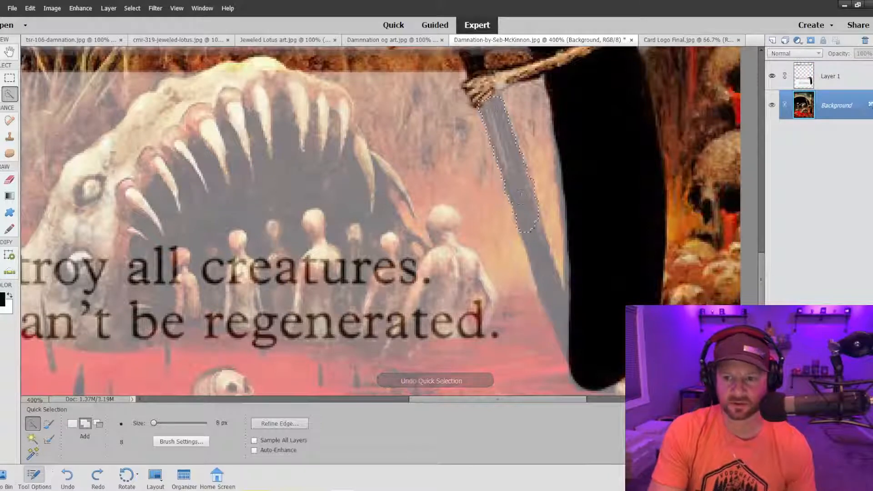
pyautogui.moveTo(543, 270); pyautogui.dragTo(543, 272)
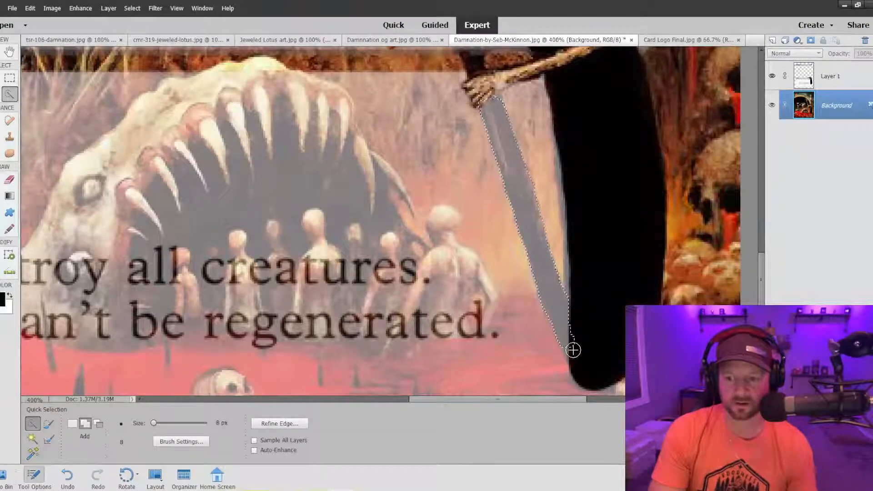
pyautogui.hotkey('ctrl', 'z')
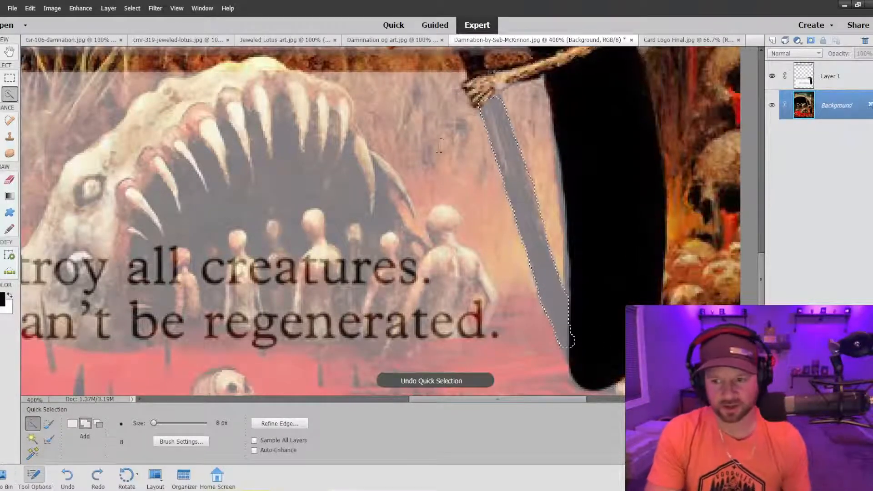
# Clone the dark staff onto Layer 1 inside the selection, enlarging the brush to 9 px, and clear the selection.
pyautogui.click(9, 136)
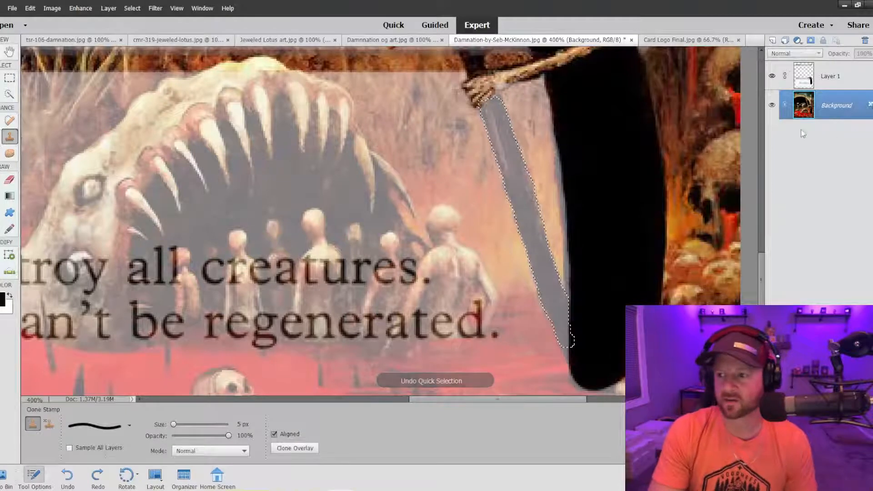
pyautogui.click(818, 79)
pyautogui.press(']')
pyautogui.press(']')
pyautogui.press(']')
pyautogui.press(']')
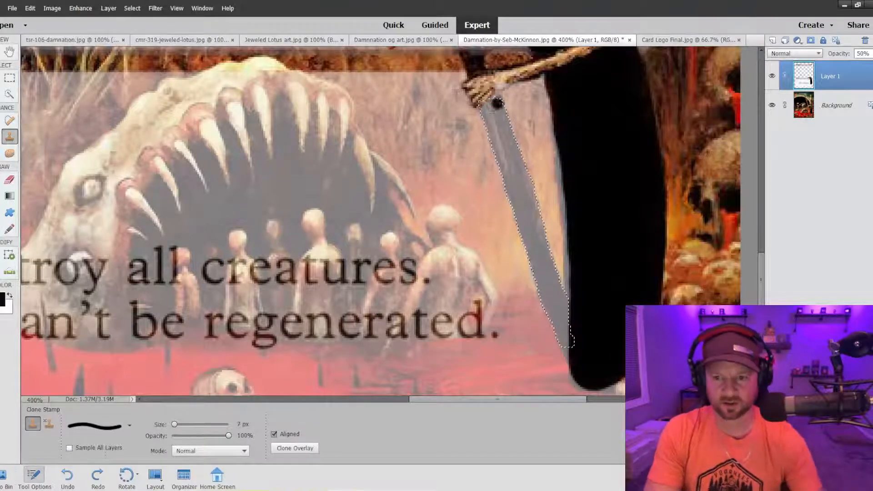
pyautogui.moveTo(491, 105); pyautogui.dragTo(517, 206)
pyautogui.moveTo(510, 93)
pyautogui.mouseDown()
pyautogui.moveTo(520, 235)
pyautogui.moveTo(550, 316)
pyautogui.moveTo(530, 159)
pyautogui.moveTo(573, 369)
pyautogui.mouseUp()
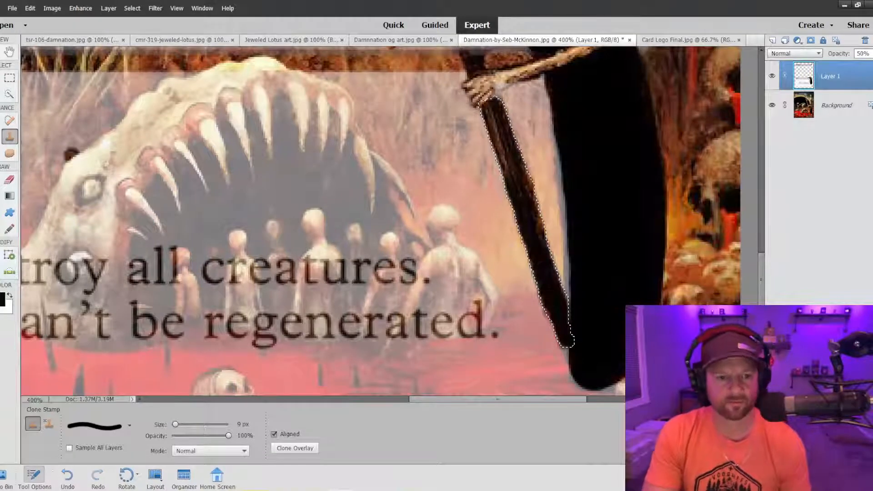
pyautogui.click(9, 93)
pyautogui.rightClick(522, 186)
pyautogui.click(532, 191)
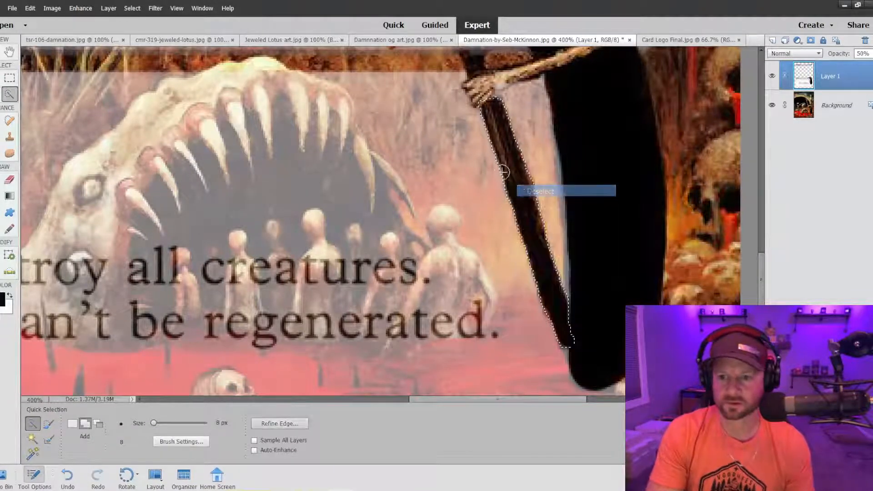
# Clone black over the pale strip along the body's inner edge beside the staff with the 9 px brush.
pyautogui.click(10, 137)
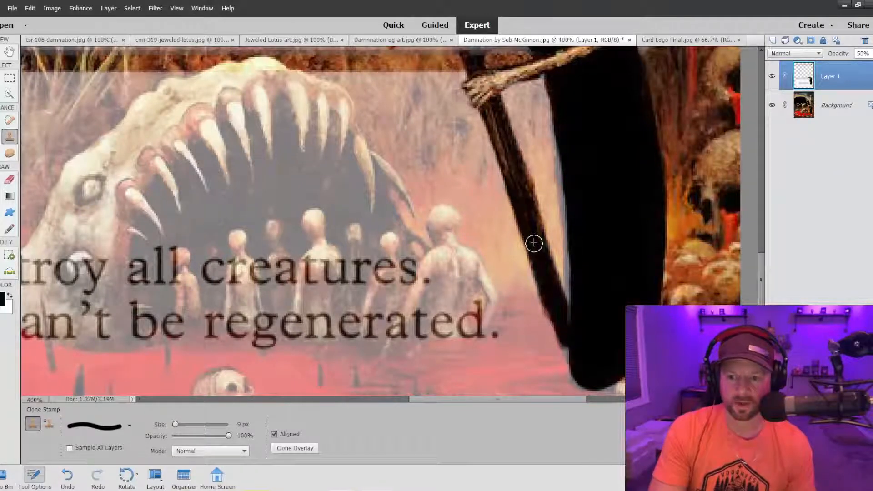
pyautogui.scroll(-2, 577, 345)
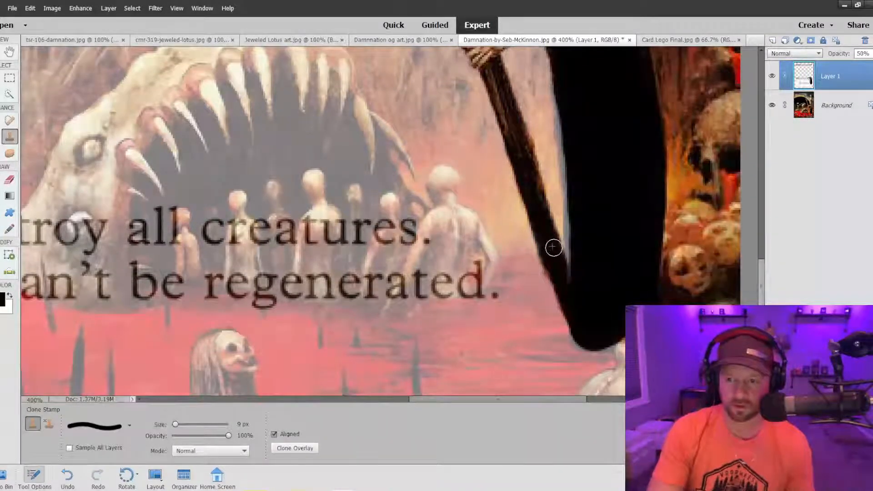
pyautogui.scroll(2, 594, 136)
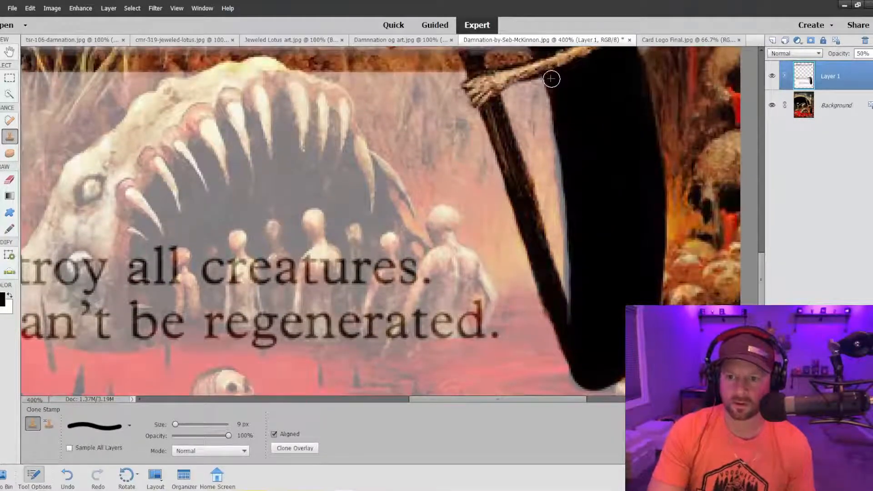
pyautogui.moveTo(556, 102)
pyautogui.mouseDown()
pyautogui.moveTo(573, 310)
pyautogui.moveTo(589, 322)
pyautogui.moveTo(593, 305)
pyautogui.moveTo(578, 295)
pyautogui.moveTo(626, 303)
pyautogui.mouseUp()
# Clone the crouching figure below the black body over the text box's lower corner on Layer 1.
pyautogui.scroll(-3, 590, 301)
pyautogui.scroll(-3, 625, 302)
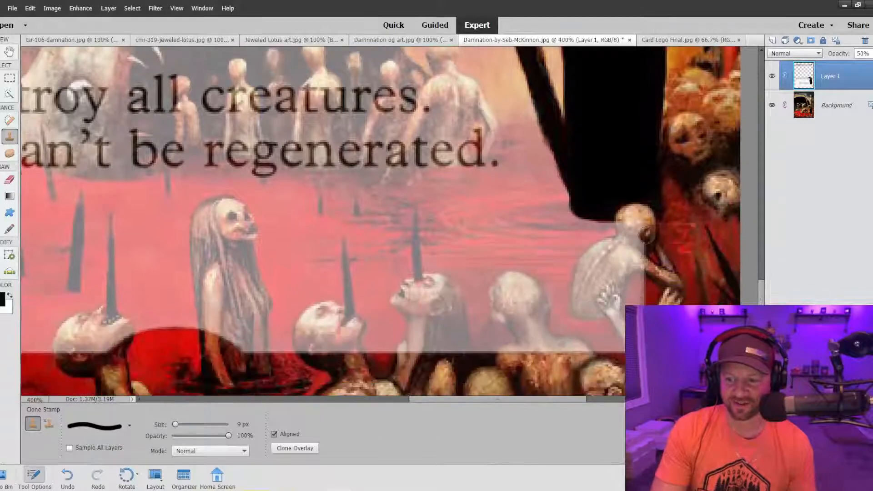
pyautogui.moveTo(632, 228)
pyautogui.mouseDown()
pyautogui.moveTo(639, 272)
pyautogui.moveTo(624, 249)
pyautogui.moveTo(608, 248)
pyautogui.moveTo(581, 286)
pyautogui.moveTo(576, 311)
pyautogui.moveTo(593, 307)
pyautogui.moveTo(619, 261)
pyautogui.moveTo(616, 284)
pyautogui.mouseUp()
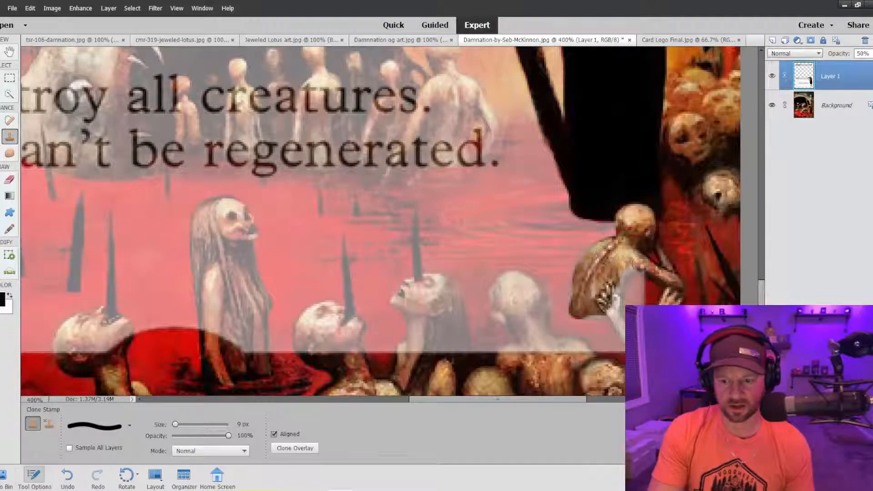
# Raise Layer 1's opacity to 72%.
pyautogui.hotkey('ctrl', '-')
pyautogui.hotkey('ctrl', '-')
pyautogui.hotkey('ctrl', '-')
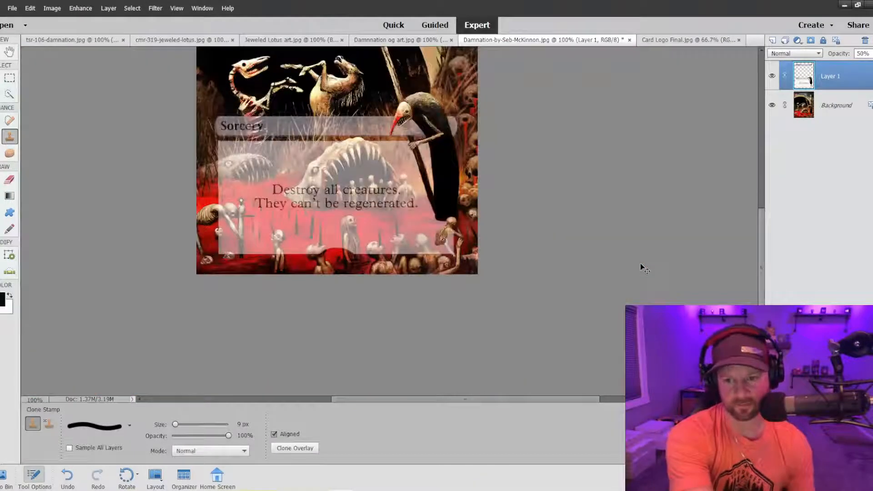
pyautogui.hotkey('ctrl', '-')
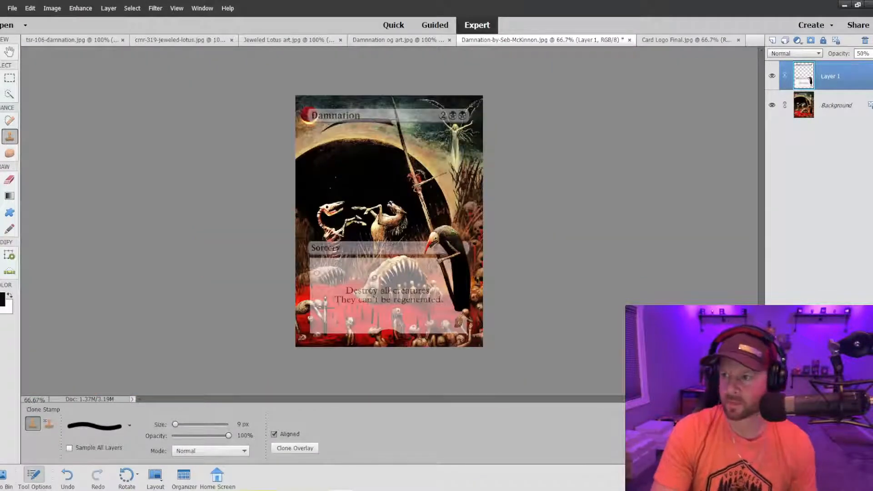
pyautogui.click(870, 53)
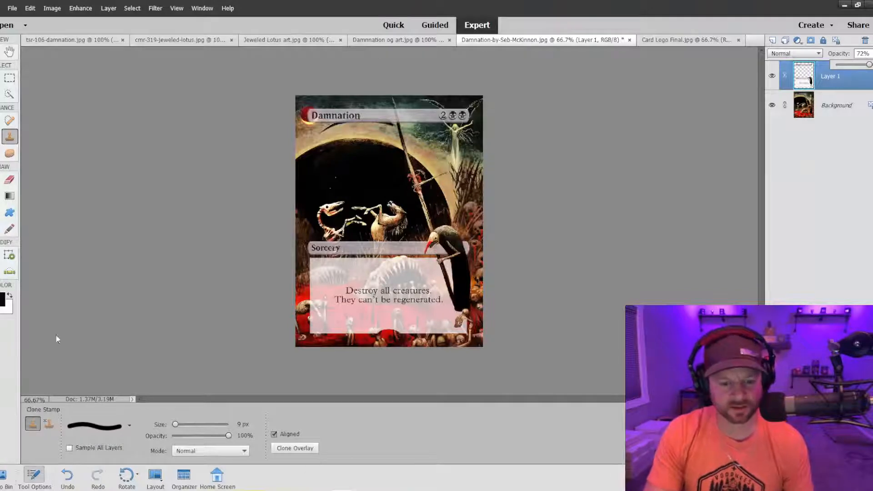
# Switch the Clone Stamp to a soft round brush at 50 px and 54% opacity.
pyautogui.click(129, 426)
pyautogui.click(96, 364)
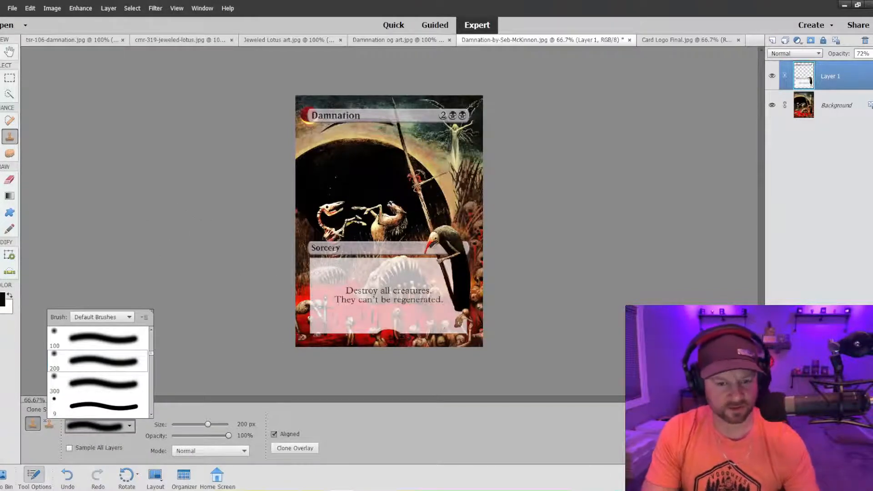
pyautogui.click(182, 212)
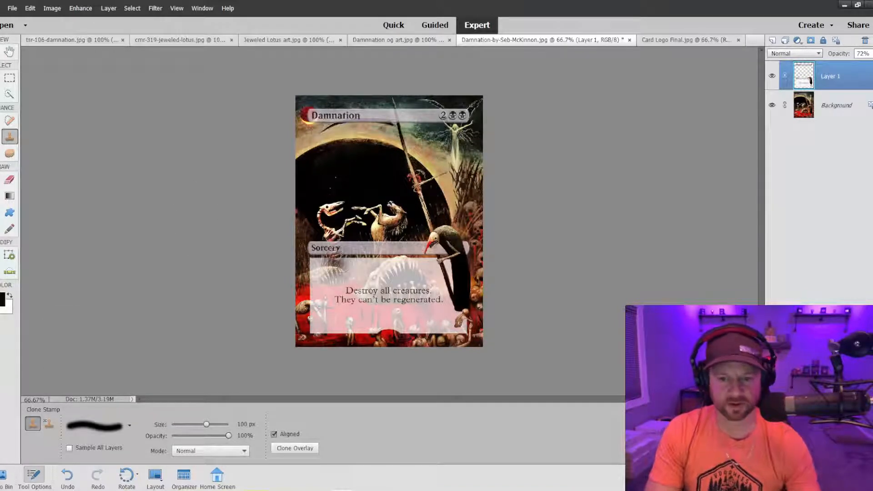
pyautogui.press('[')
pyautogui.press('[')
pyautogui.press('[')
pyautogui.press('[')
pyautogui.press('[')
pyautogui.press('[')
pyautogui.press('[')
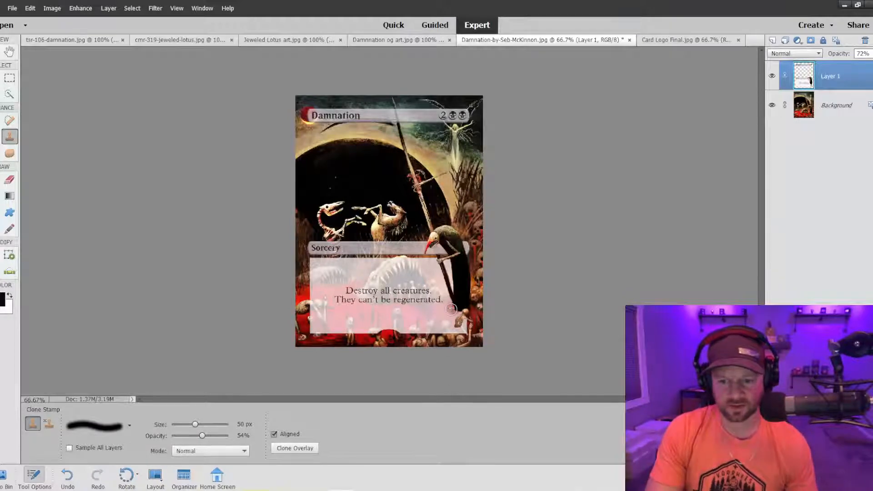
# Clone the red ground softly across the lower half of the text box on Layer 1.
pyautogui.moveTo(451, 309)
pyautogui.mouseDown()
pyautogui.moveTo(475, 312)
pyautogui.moveTo(445, 313)
pyautogui.moveTo(458, 321)
pyautogui.moveTo(473, 312)
pyautogui.moveTo(451, 302)
pyautogui.moveTo(358, 308)
pyautogui.mouseUp()
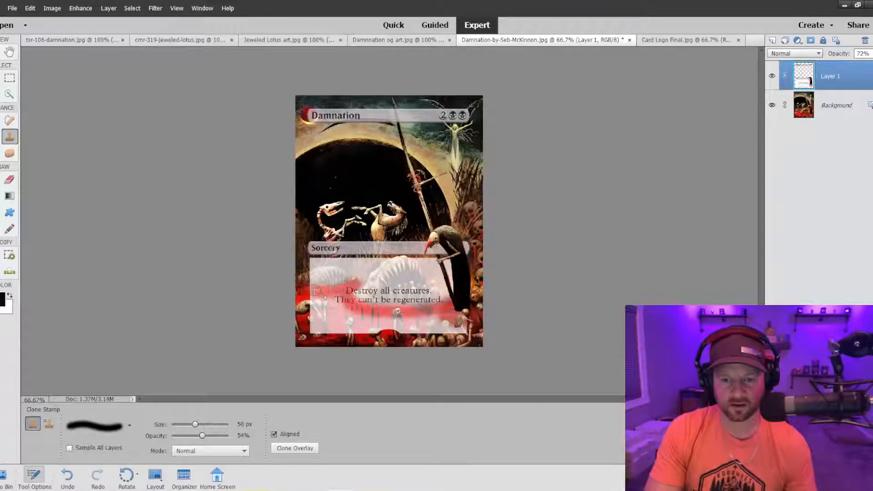
pyautogui.moveTo(315, 290)
pyautogui.mouseDown()
pyautogui.moveTo(310, 317)
pyautogui.moveTo(310, 329)
pyautogui.moveTo(330, 292)
pyautogui.moveTo(319, 336)
pyautogui.moveTo(332, 316)
pyautogui.moveTo(372, 306)
pyautogui.moveTo(387, 322)
pyautogui.moveTo(405, 320)
pyautogui.moveTo(424, 333)
pyautogui.moveTo(463, 327)
pyautogui.mouseUp()
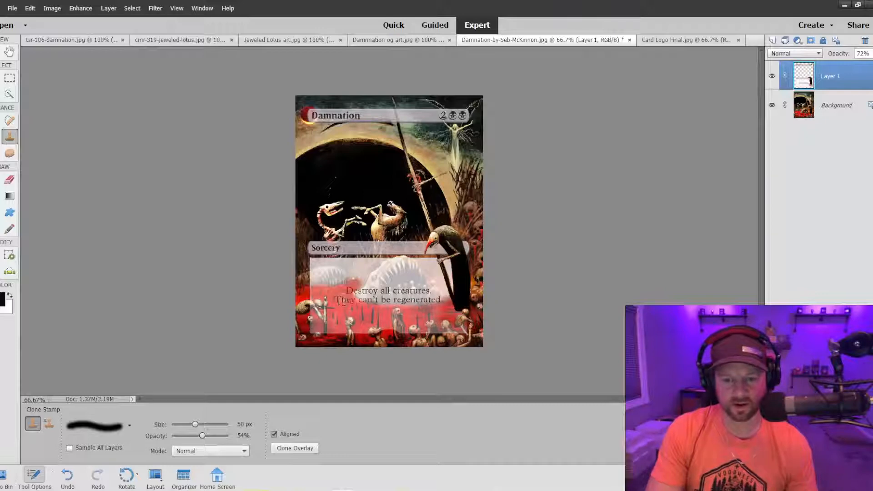
pyautogui.moveTo(329, 334); pyautogui.dragTo(337, 340)
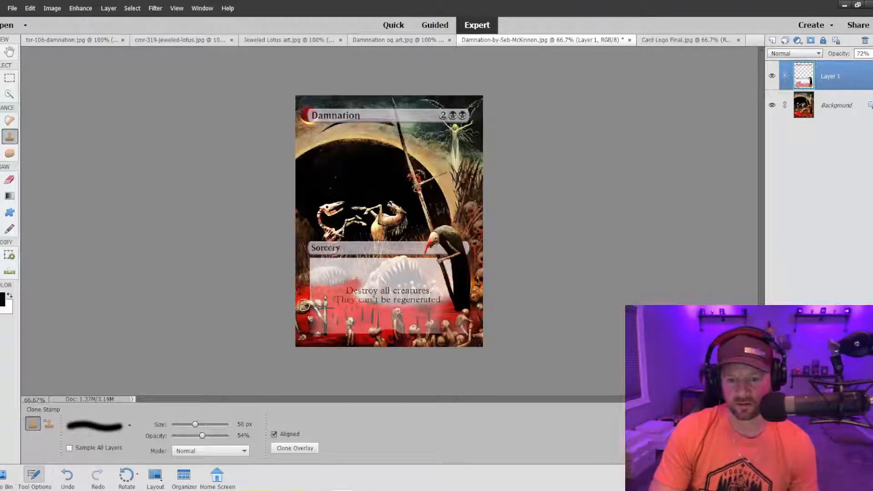
# Clone the hunched skeletal creature and its surroundings over the text box's lower-left corner with the soft 50 px brush.
pyautogui.click(310, 320)
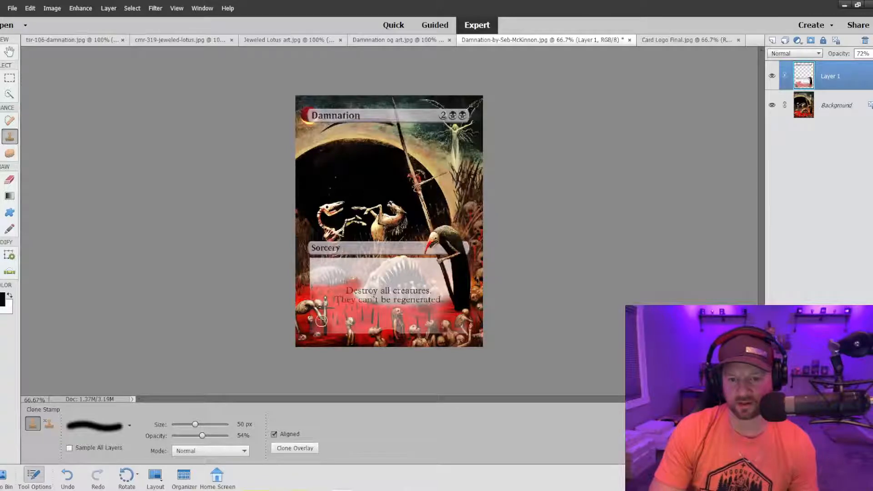
pyautogui.keyDown('alt'); pyautogui.click(303, 292); pyautogui.keyUp('alt')
pyautogui.click(328, 331)
pyautogui.keyDown('alt'); pyautogui.click(318, 331); pyautogui.keyUp('alt')
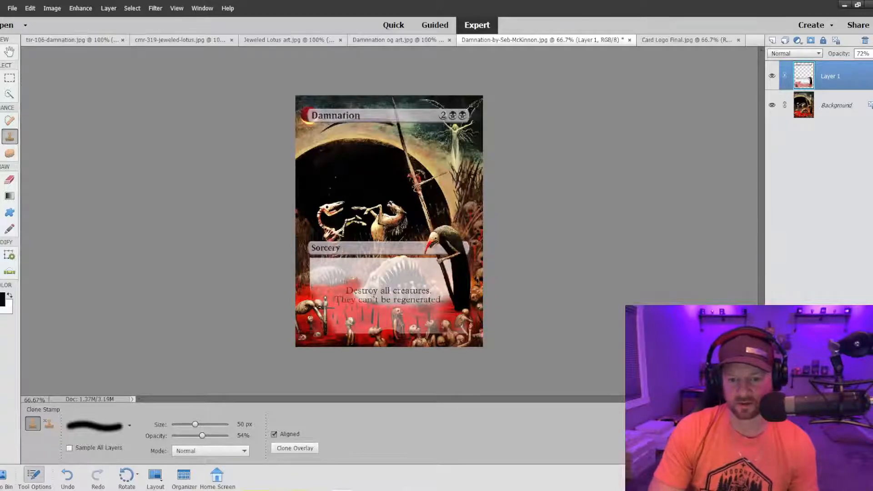
# Clone more of the red pool and small figures over the text box's remaining lower area, undoing the final stroke.
pyautogui.click(335, 327)
pyautogui.moveTo(332, 325); pyautogui.dragTo(363, 329)
pyautogui.click(337, 318)
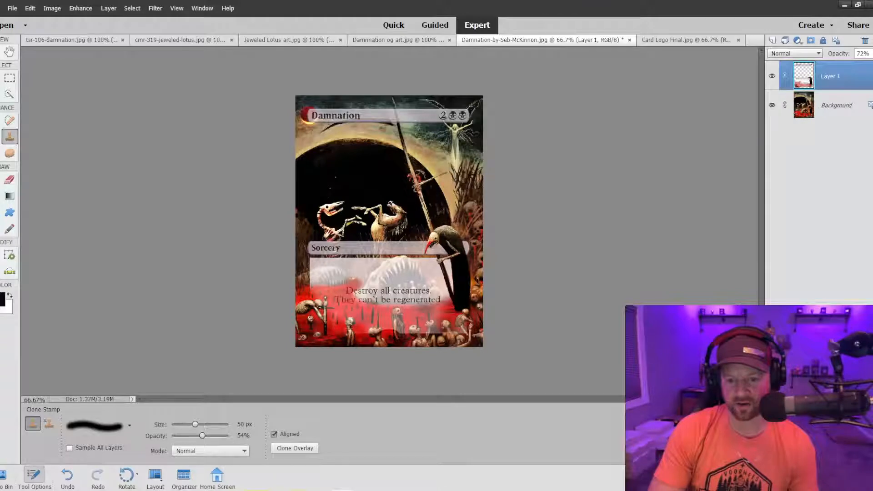
pyautogui.click(374, 333)
pyautogui.moveTo(316, 303); pyautogui.dragTo(357, 318)
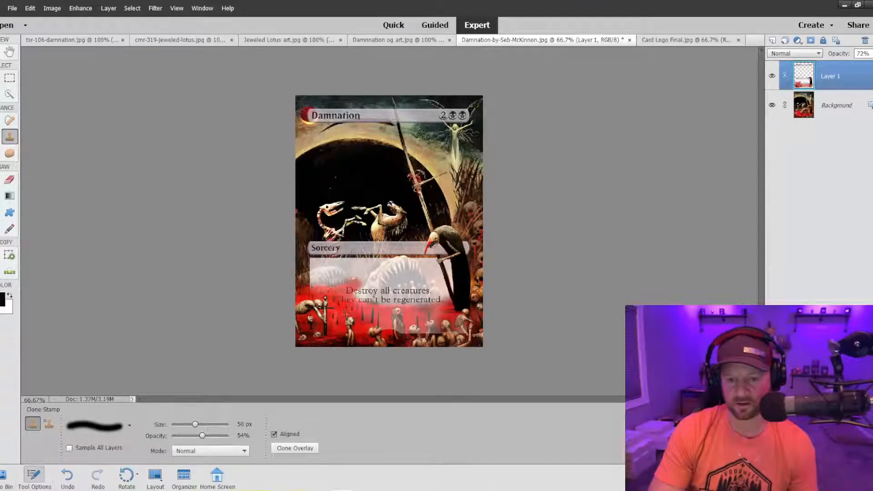
pyautogui.moveTo(362, 312)
pyautogui.mouseDown()
pyautogui.moveTo(389, 329)
pyautogui.moveTo(441, 332)
pyautogui.moveTo(399, 325)
pyautogui.moveTo(420, 316)
pyautogui.moveTo(385, 316)
pyautogui.mouseUp()
pyautogui.moveTo(440, 315)
pyautogui.mouseDown()
pyautogui.moveTo(326, 297)
pyautogui.moveTo(365, 294)
pyautogui.moveTo(355, 285)
pyautogui.mouseUp()
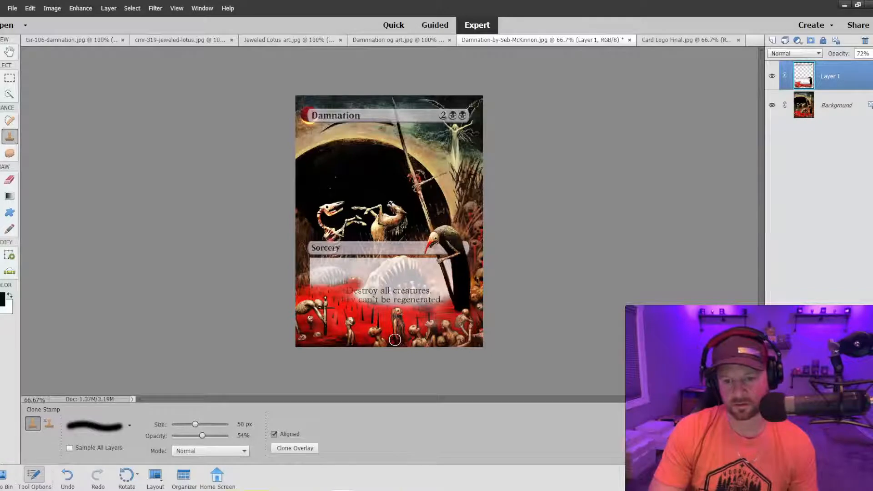
pyautogui.hotkey('ctrl', 'z')
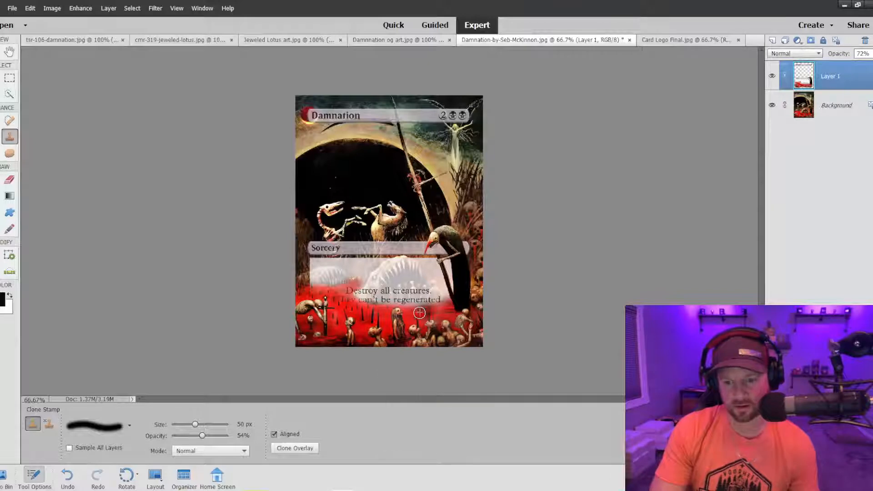
pyautogui.hotkey('ctrl', '-')
pyautogui.hotkey('ctrl', '-')
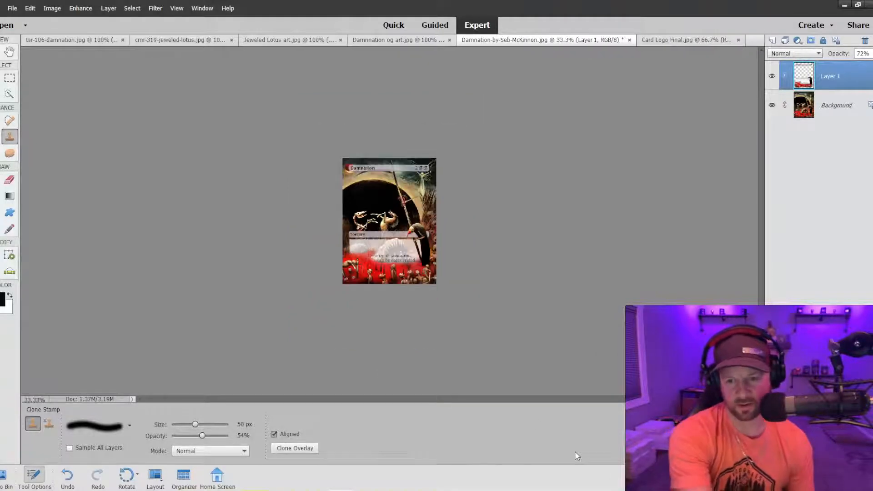
pyautogui.hotkey('ctrl', '=')
pyautogui.hotkey('ctrl', '=')
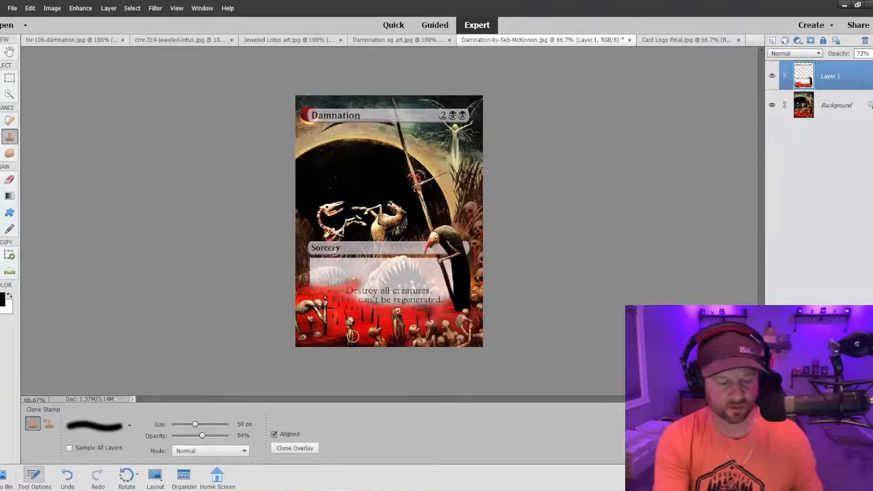
pyautogui.hotkey('ctrl', '=')
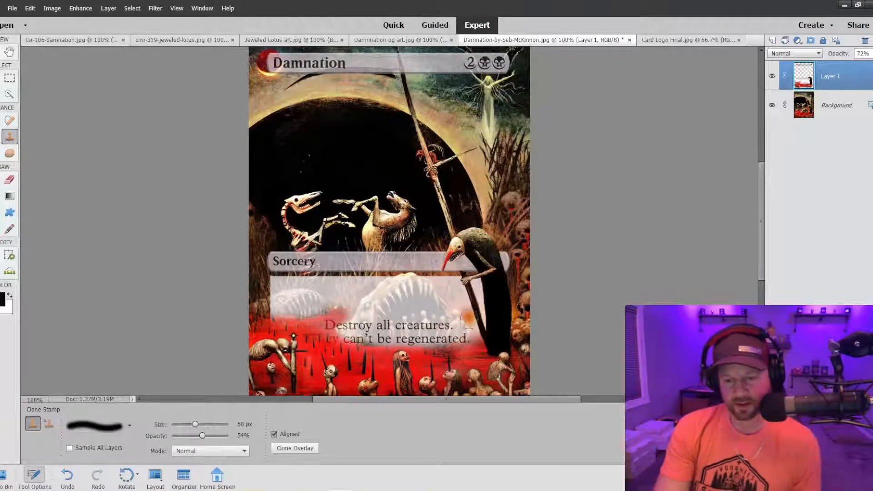
# Undo the soft Clone Stamp strokes over the text box back to the plain semi-transparent frame beneath the rules text.
pyautogui.scroll(-5, 469, 318)
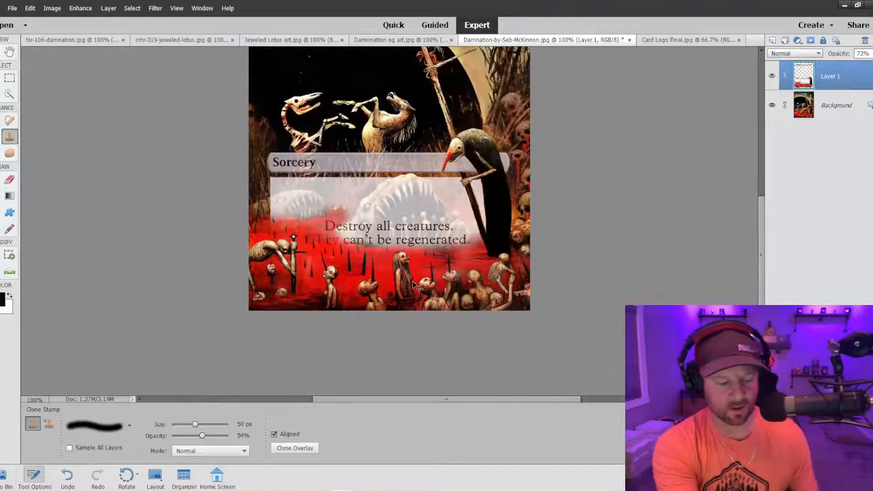
pyautogui.hotkey('ctrl', '-')
pyautogui.hotkey('ctrl', '-')
pyautogui.hotkey('ctrl', '=')
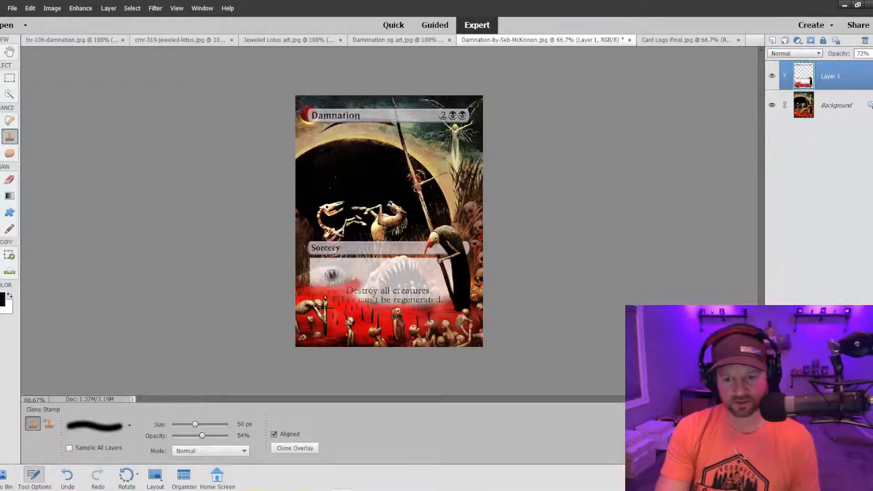
pyautogui.moveTo(330, 275)
pyautogui.mouseDown()
pyautogui.moveTo(361, 282)
pyautogui.moveTo(337, 289)
pyautogui.mouseUp()
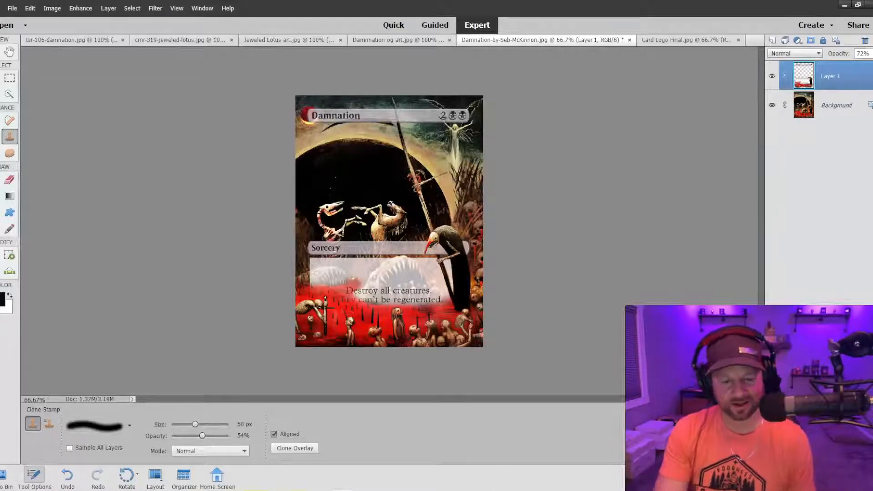
pyautogui.hotkey('ctrl', 'z')
pyautogui.hotkey('ctrl', 'z')
pyautogui.hotkey('ctrl', 'z')
pyautogui.hotkey('ctrl', 'z')
pyautogui.hotkey('ctrl', 'z')
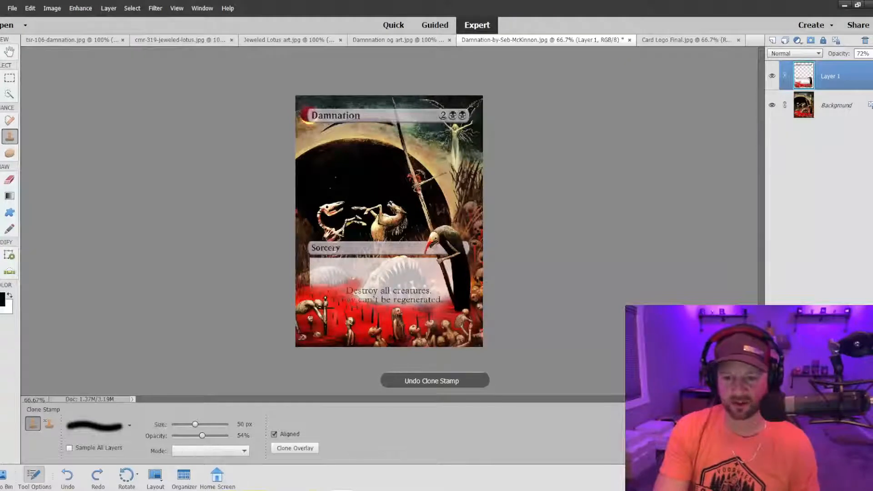
pyautogui.hotkey('ctrl', 'z')
pyautogui.hotkey('ctrl', 'z')
pyautogui.hotkey('ctrl', 'z')
pyautogui.hotkey('ctrl', 'z')
pyautogui.hotkey('ctrl', 'z')
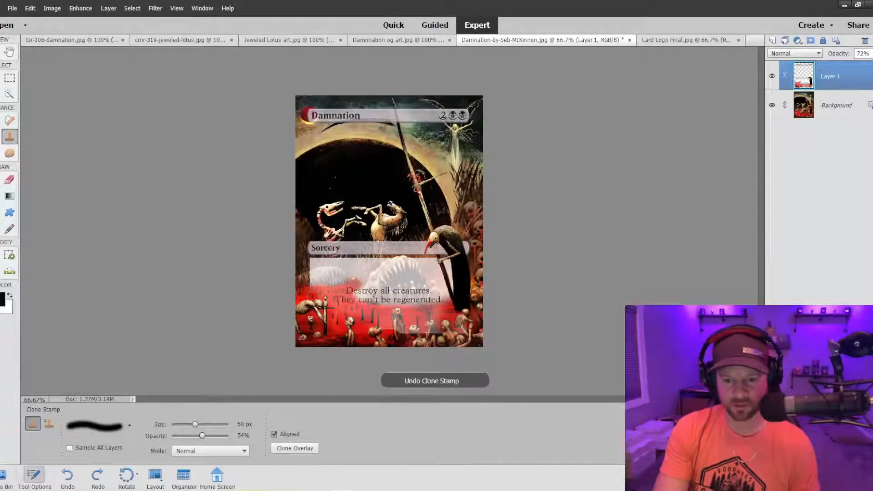
pyautogui.hotkey('ctrl', 'z')
pyautogui.hotkey('ctrl', 'z')
pyautogui.hotkey('ctrl', 'z')
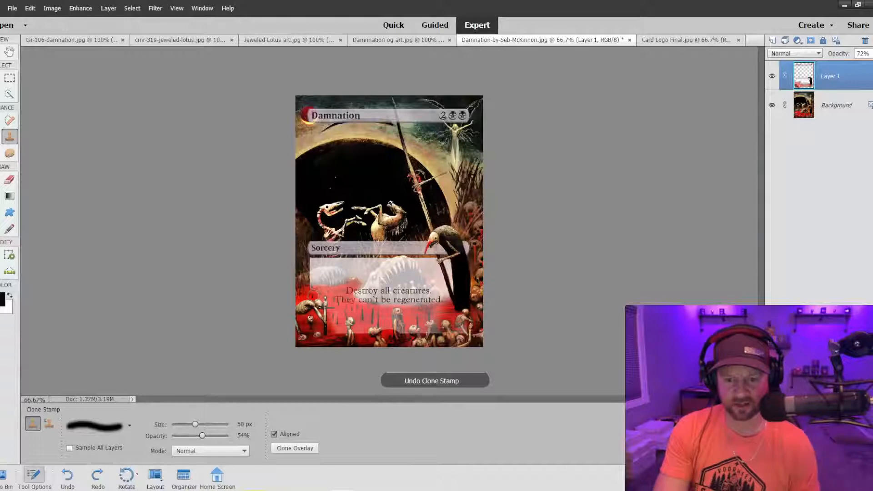
pyautogui.hotkey('ctrl', 'z')
pyautogui.hotkey('ctrl', 'z')
pyautogui.hotkey('ctrl', 'z')
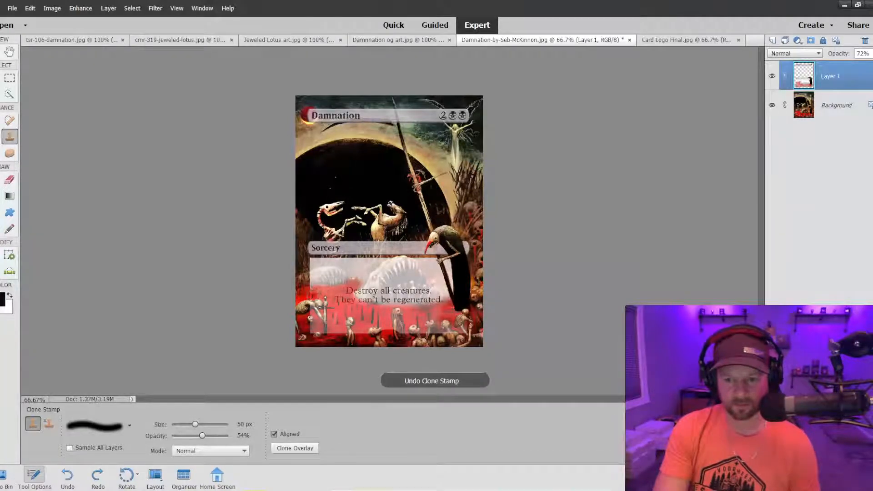
pyautogui.hotkey('ctrl', 'z')
pyautogui.hotkey('ctrl', 'z')
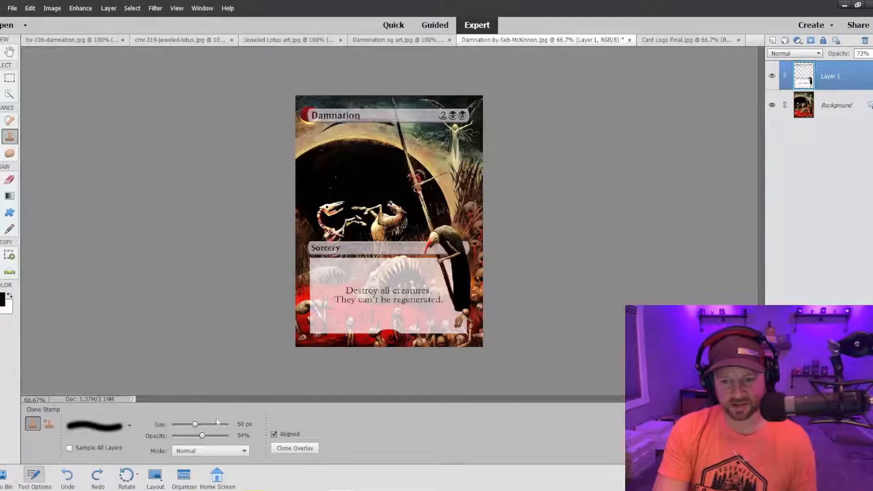
# Set the Clone Stamp opacity to 100% and choose the hard round 9 px brush.
pyautogui.moveTo(201, 437); pyautogui.dragTo(229, 436)
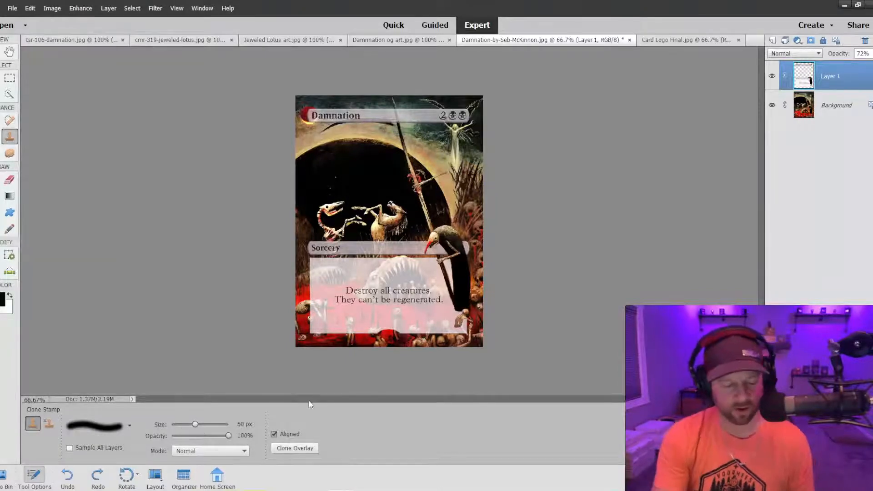
pyautogui.hotkey('ctrl', '=')
pyautogui.hotkey('ctrl', '=')
pyautogui.scroll(-5, 346, 351)
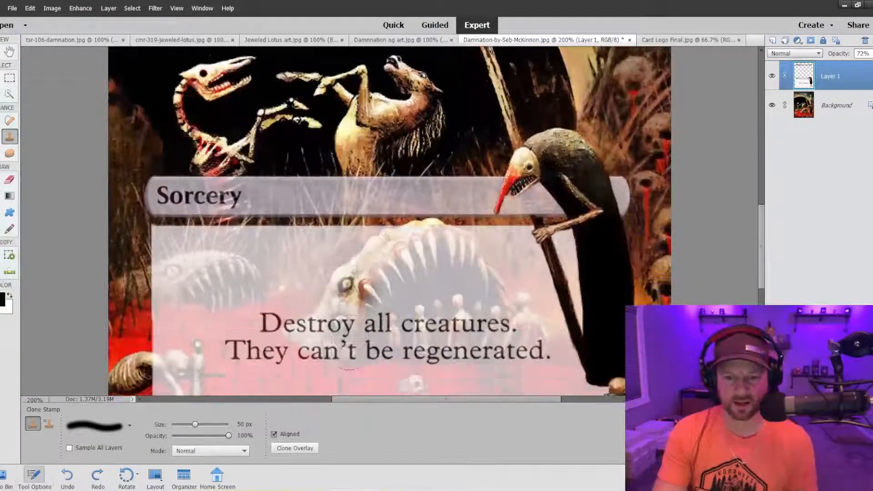
pyautogui.scroll(-3, 345, 350)
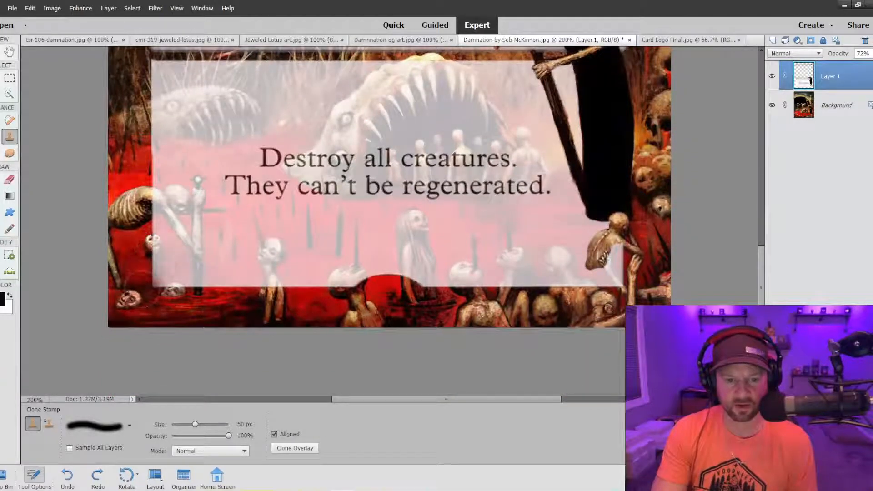
pyautogui.keyDown('alt'); pyautogui.click(172, 298); pyautogui.keyUp('alt')
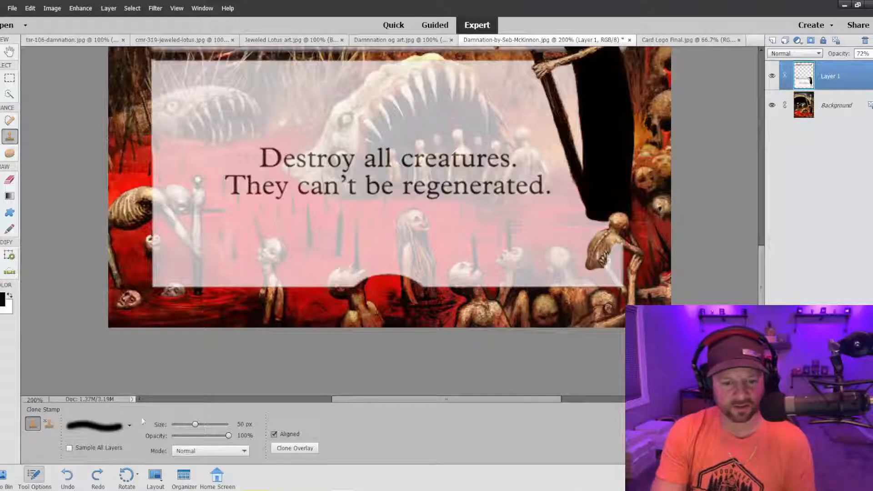
pyautogui.click(131, 425)
pyautogui.scroll(-1, 112, 375)
pyautogui.click(130, 396)
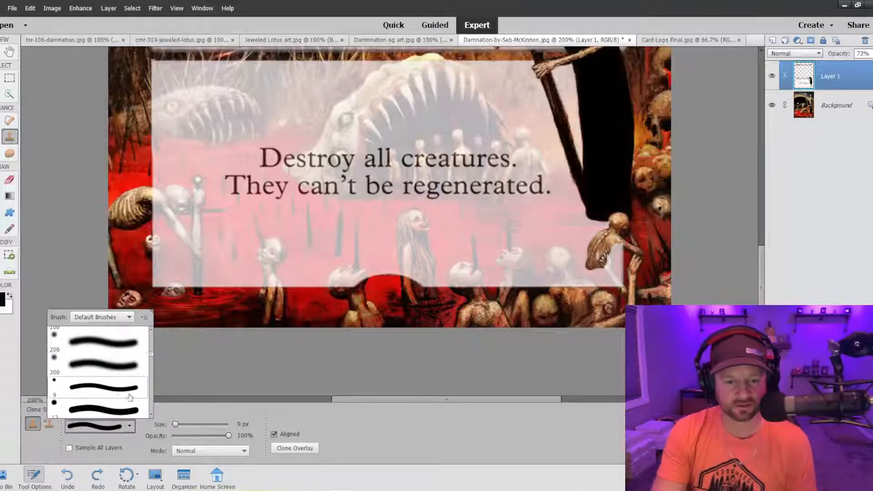
# Clone the staff and the gap beside the hunched figure's arm over the Sorcery bar, and lower Layer 1's opacity to 48%.
pyautogui.scroll(3, 611, 282)
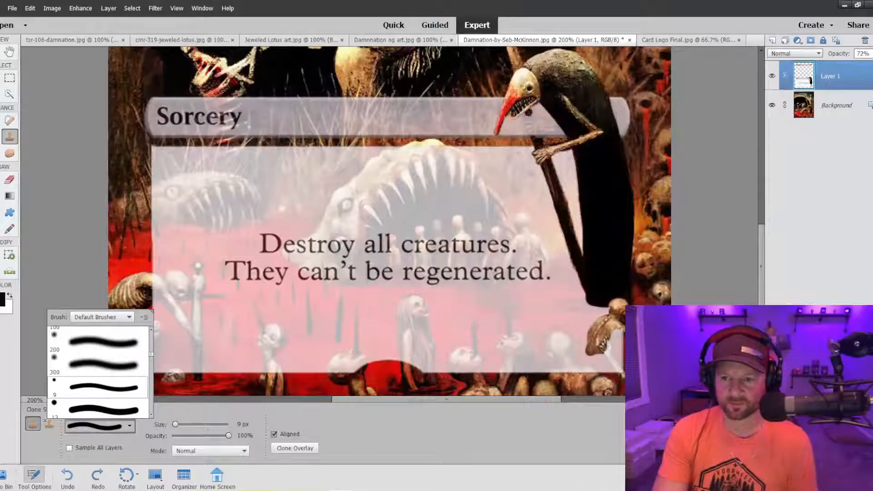
pyautogui.moveTo(528, 113); pyautogui.dragTo(537, 139)
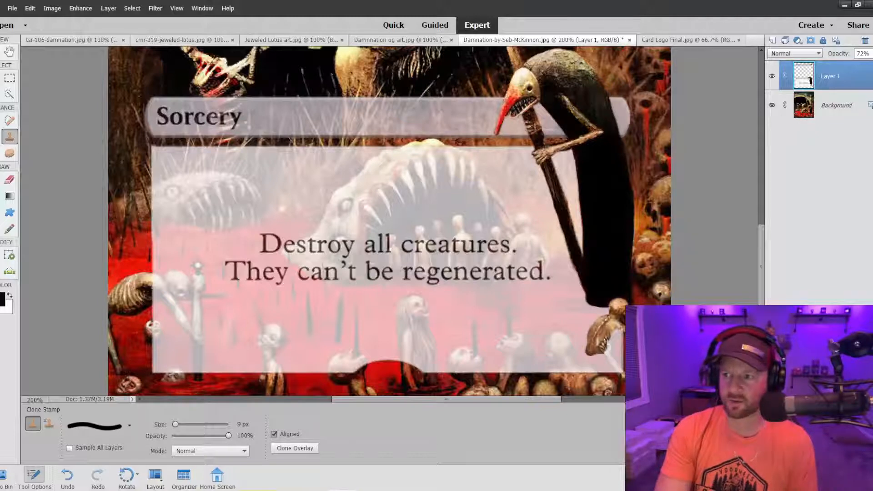
pyautogui.click(872, 54)
pyautogui.moveTo(869, 65); pyautogui.dragTo(858, 66)
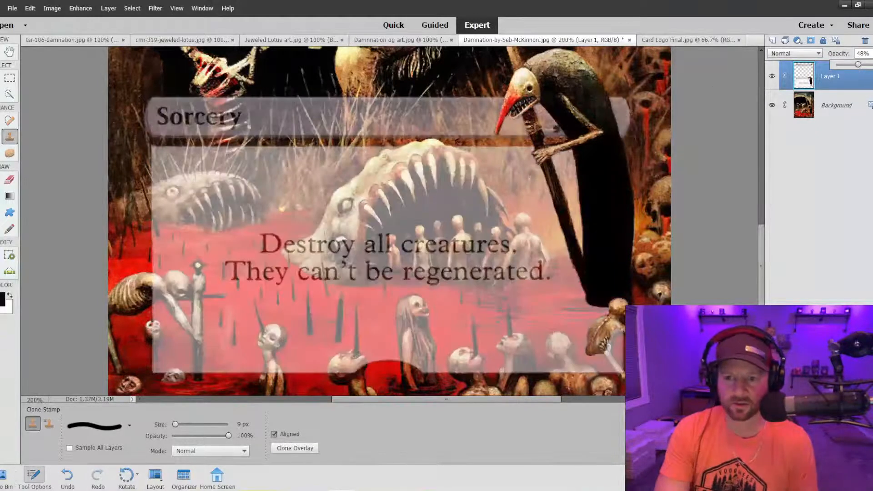
pyautogui.moveTo(542, 130); pyautogui.dragTo(561, 131)
pyautogui.hotkey('ctrl', 'z')
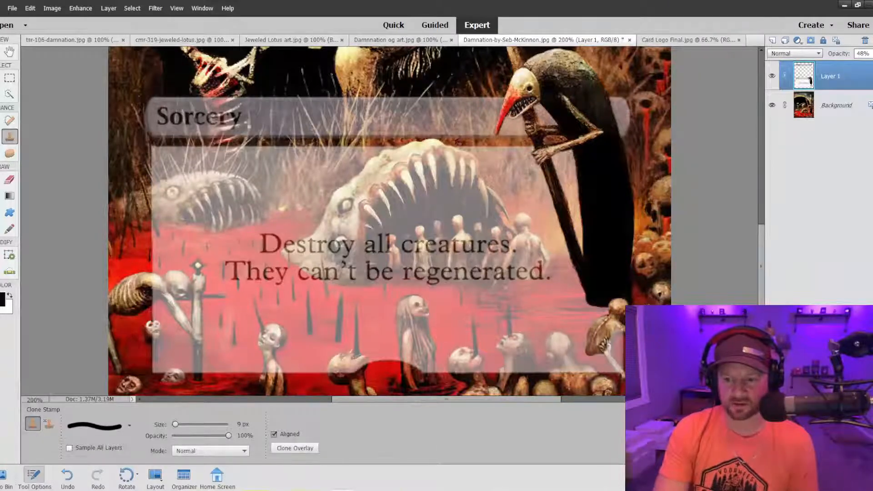
# Clone the scythe blade over the title bar with a 25 px brush, undoing the trial clone of the red moon over the title.
pyautogui.scroll(3, 561, 263)
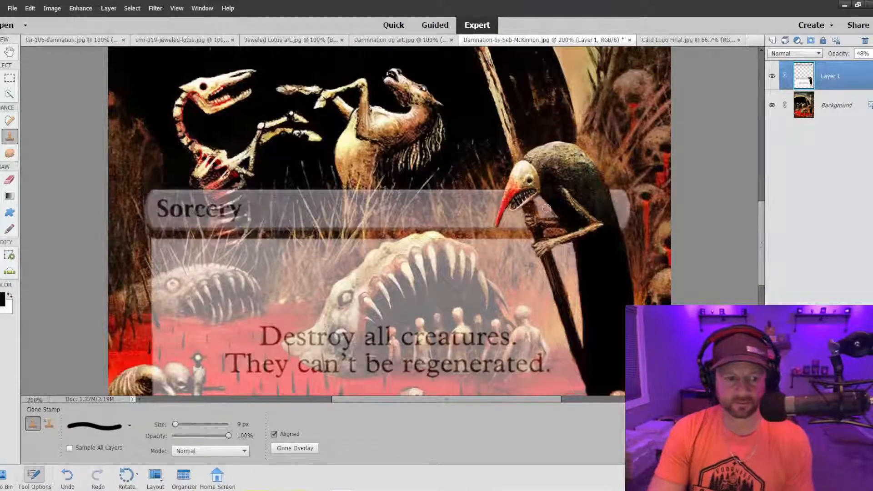
pyautogui.scroll(4, 562, 216)
pyautogui.scroll(6, 390, 221)
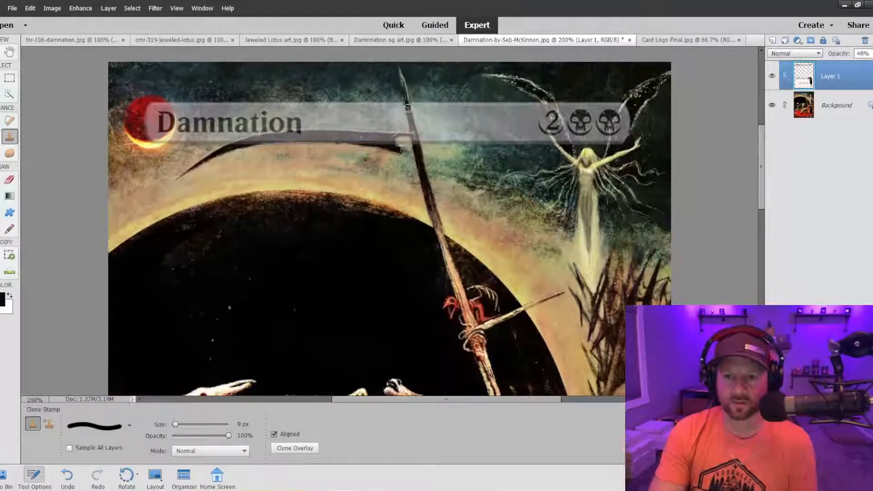
pyautogui.hotkey('ctrl', 'z')
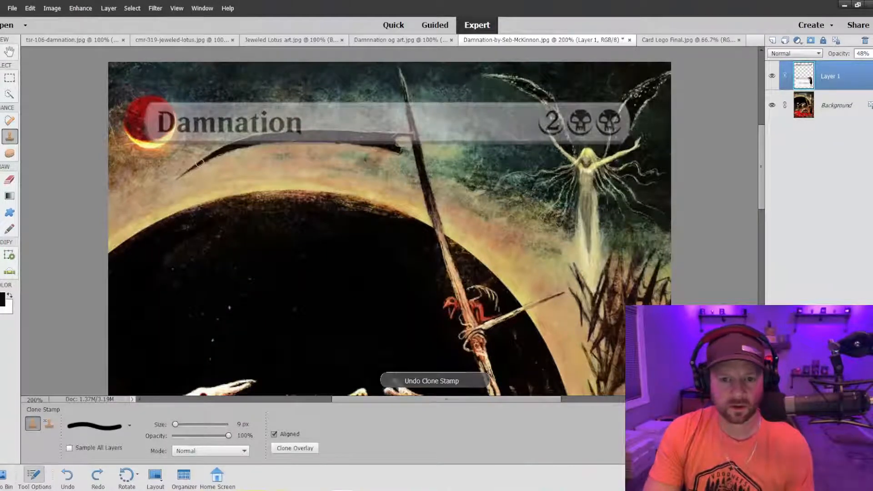
pyautogui.press(']')
pyautogui.press(']')
pyautogui.press(']')
pyautogui.press(']')
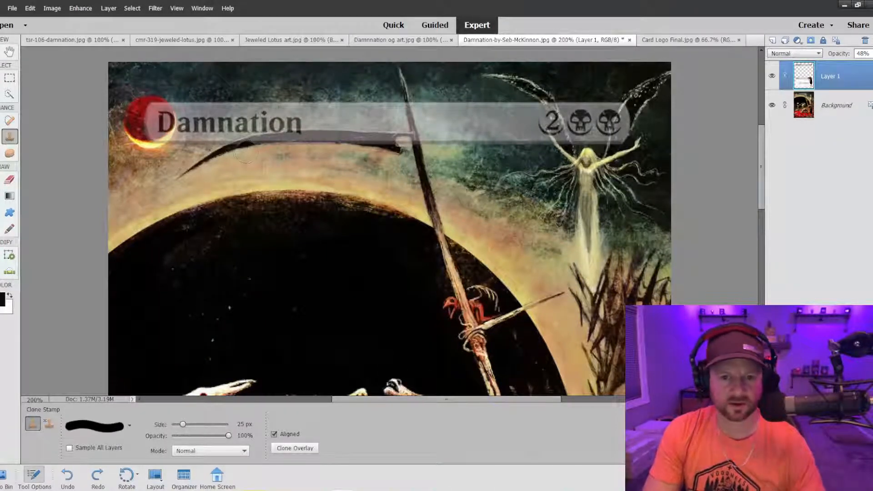
pyautogui.click(389, 145)
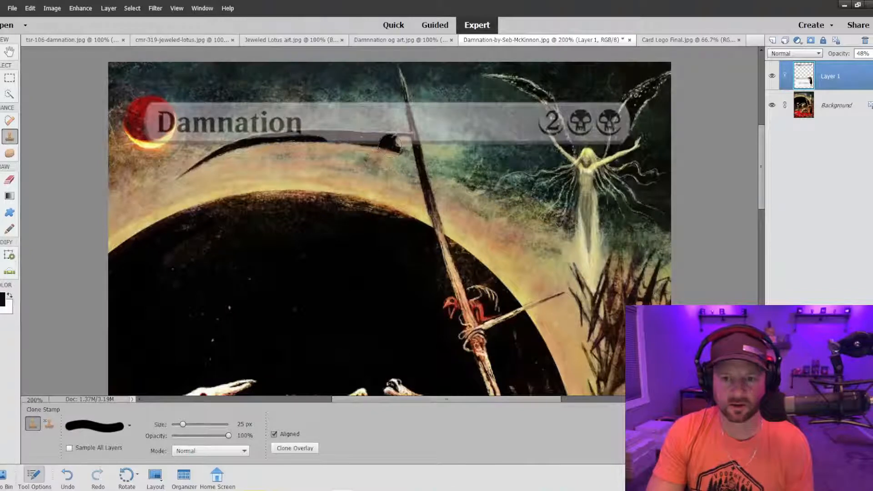
pyautogui.moveTo(386, 145); pyautogui.dragTo(246, 150)
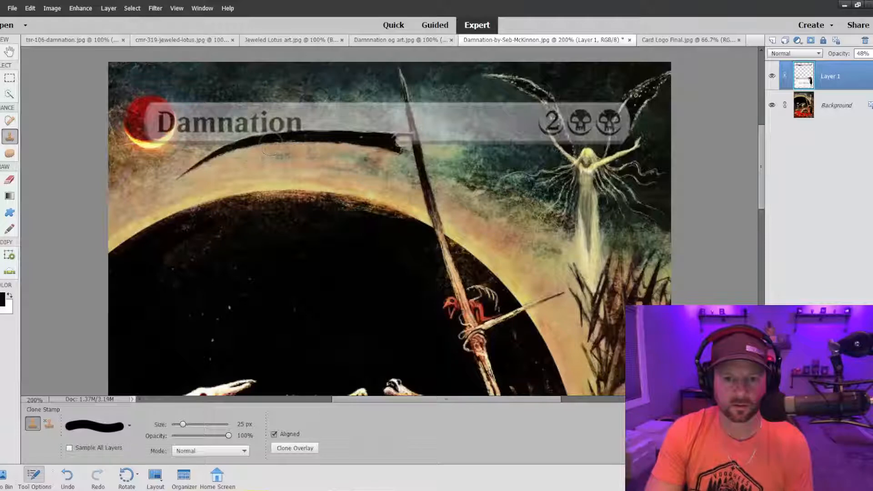
pyautogui.moveTo(266, 146); pyautogui.dragTo(248, 149)
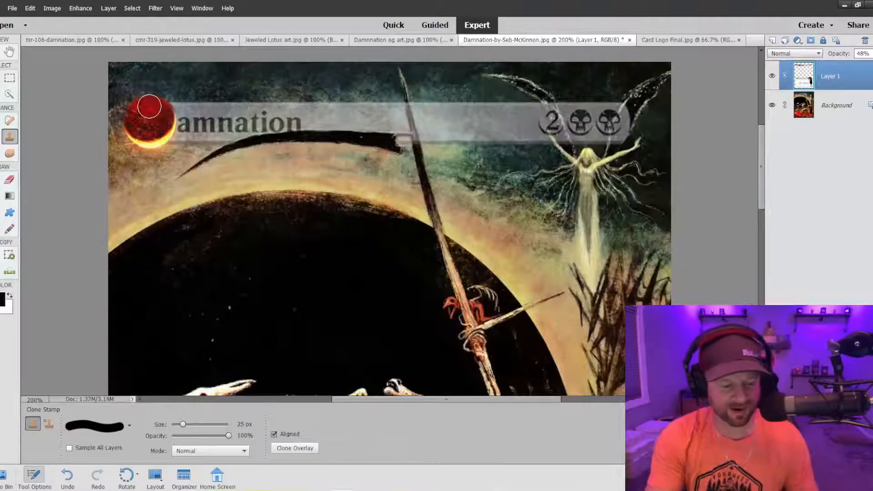
pyautogui.hotkey('ctrl', '-')
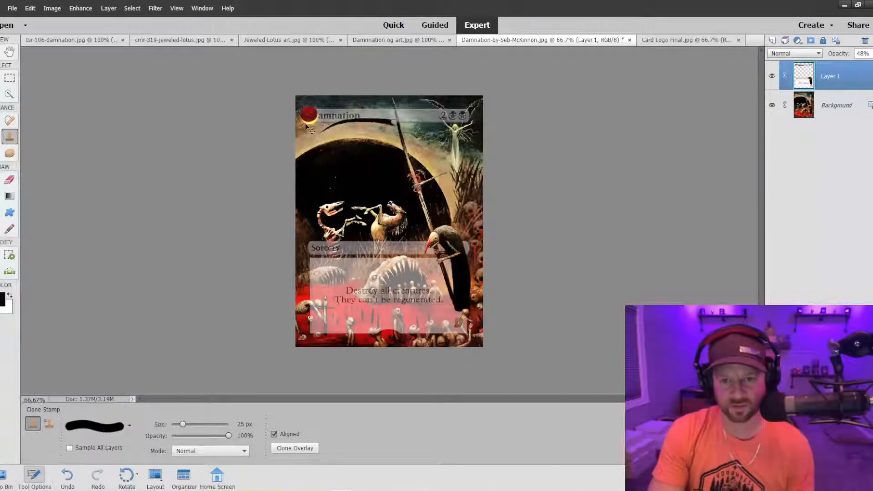
pyautogui.hotkey('ctrl', 'z')
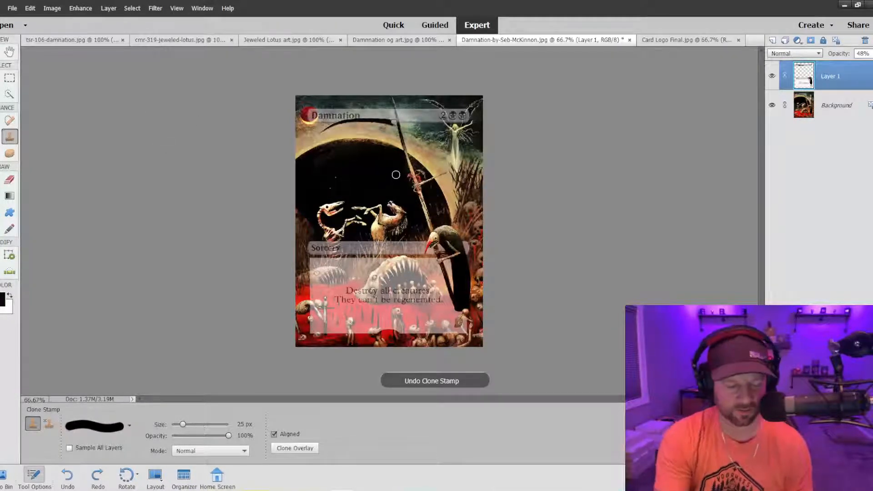
# Clone the scythe's shaft and its joint with the blade over the title bar, reducing the brush to 5 px.
pyautogui.hotkey('ctrl', '+')
pyautogui.hotkey('ctrl', '+')
pyautogui.scroll(8, 395, 175)
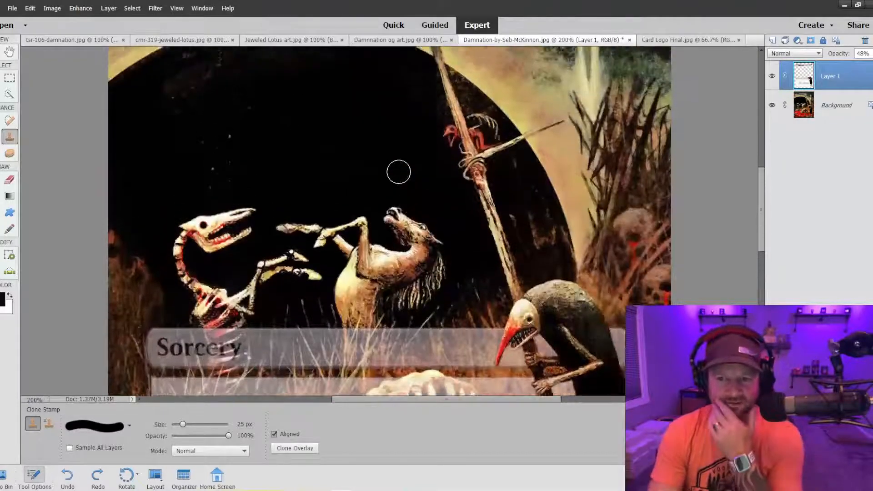
pyautogui.scroll(2, 389, 173)
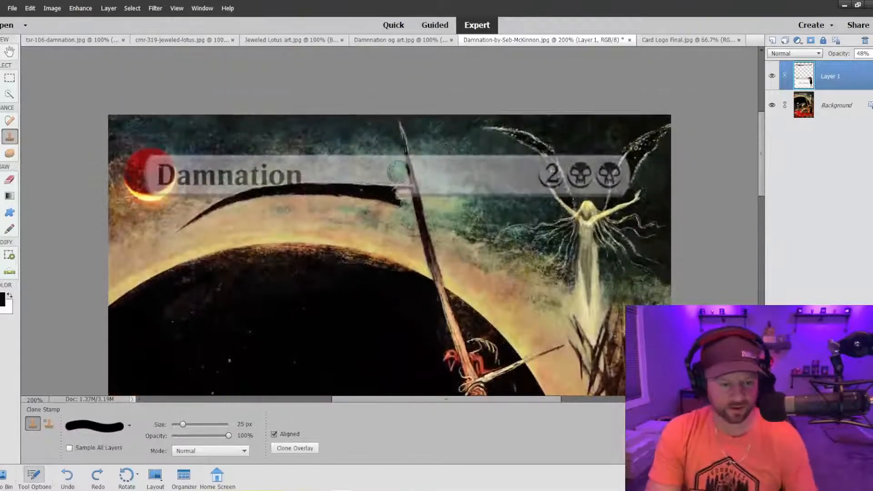
pyautogui.press('[')
pyautogui.press('[')
pyautogui.press('[')
pyautogui.press('[')
pyautogui.press('[')
pyautogui.press('[')
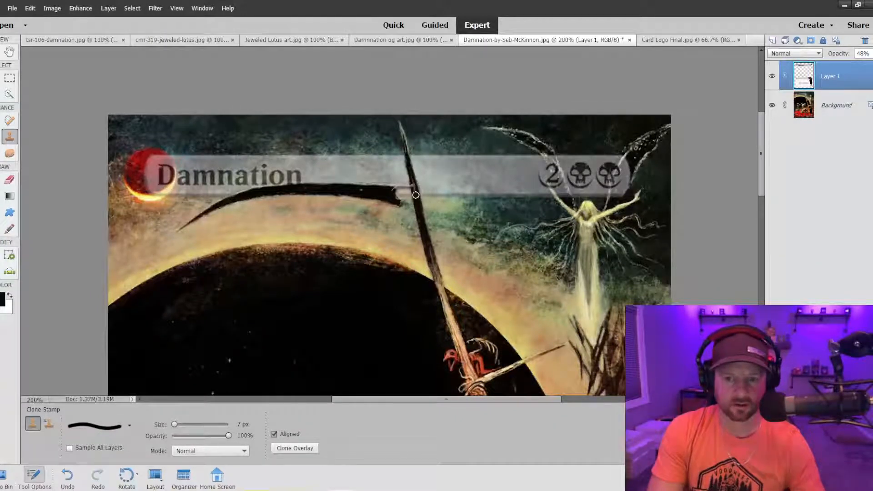
pyautogui.press('[')
pyautogui.press('[')
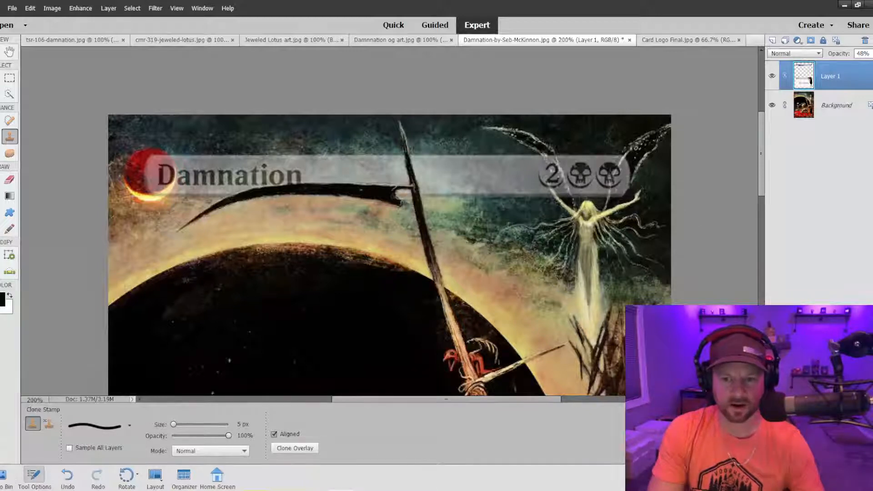
# Retouch the scythe blade's edge and notch along the title bar with the 5 px Clone Stamp in Darken mode, undoing one stroke.
pyautogui.hotkey('shift', '+')
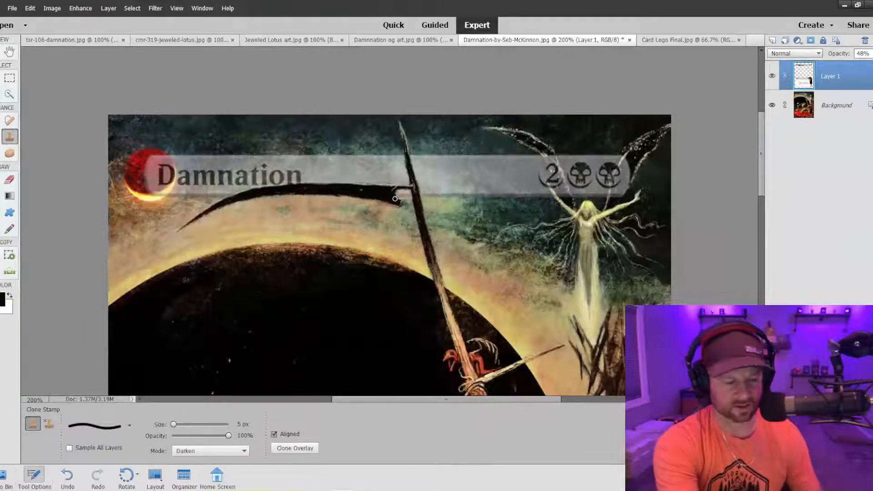
pyautogui.hotkey('ctrl', '=')
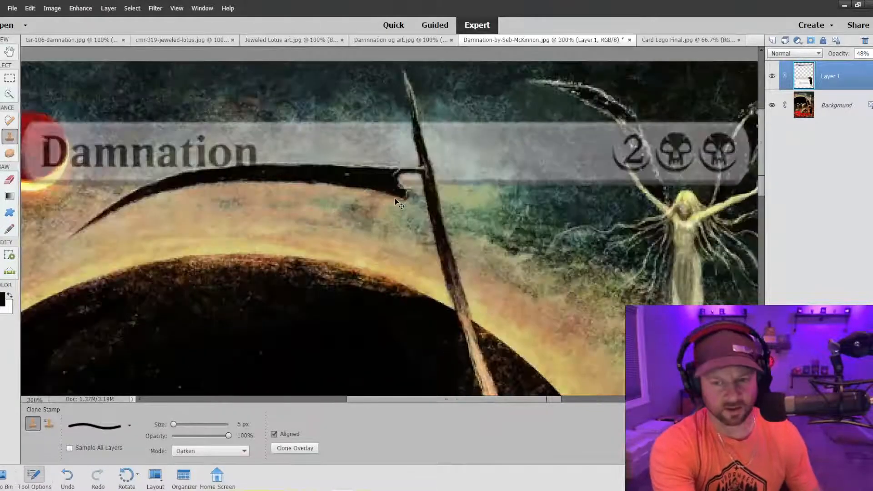
pyautogui.hotkey('ctrl', '=')
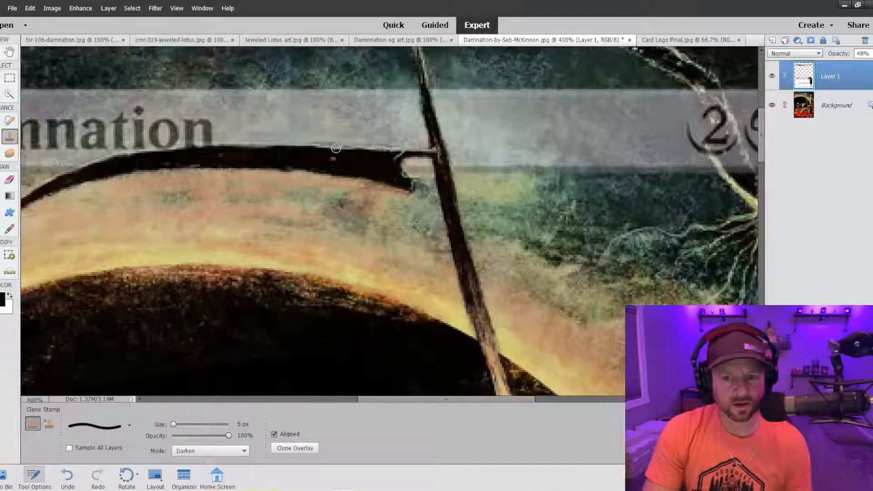
pyautogui.hotkey('ctrl', 'z')
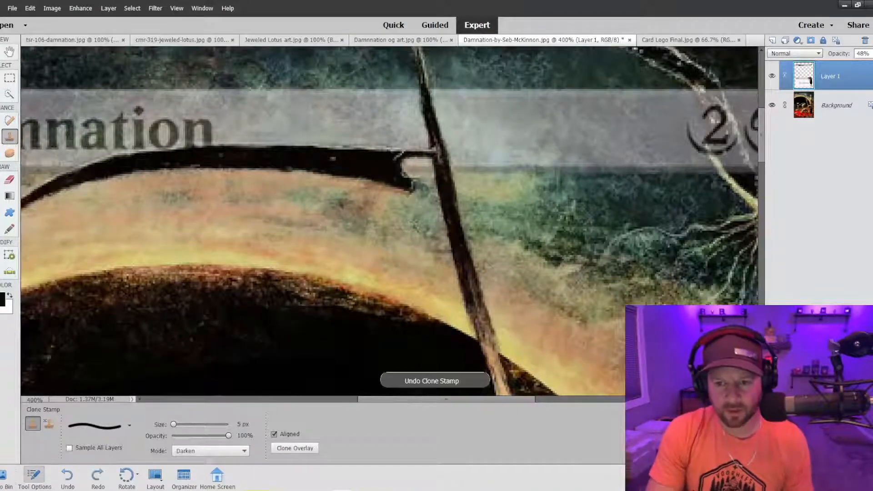
pyautogui.moveTo(401, 175); pyautogui.dragTo(406, 179)
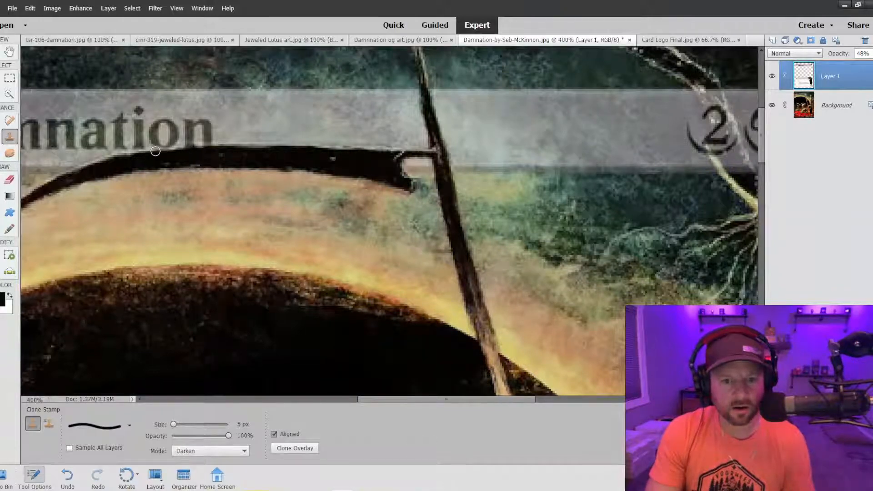
pyautogui.scroll(1, 136, 155)
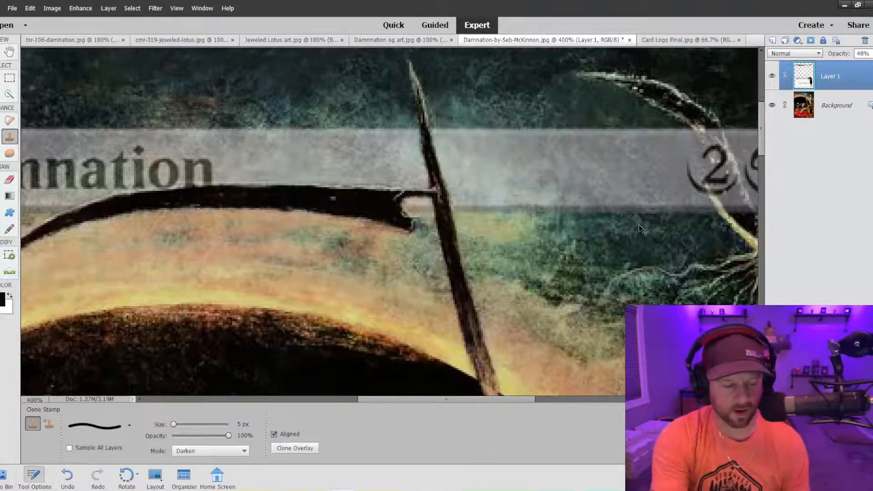
# Clone the crouching figure's back, hand and the arm reaching up to it over the text box's lower-right corner, undoing two trial strokes.
pyautogui.hotkey('ctrl', '-')
pyautogui.hotkey('ctrl', '-')
pyautogui.hotkey('ctrl', '-')
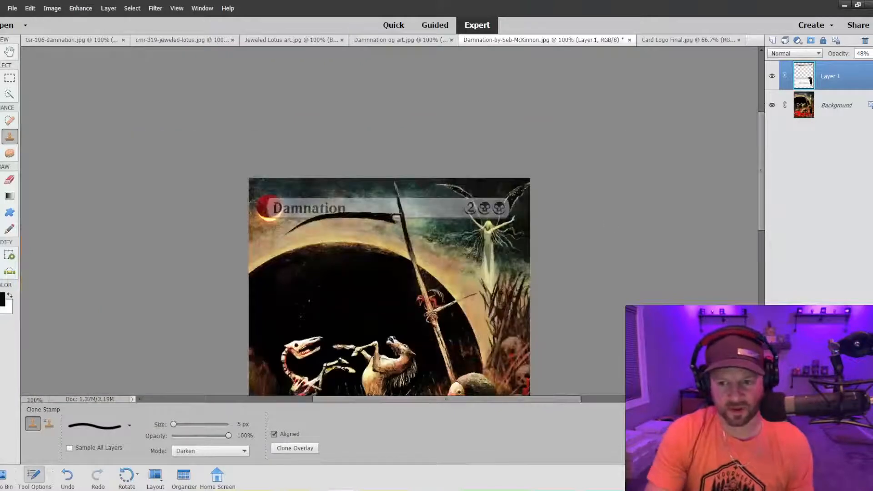
pyautogui.scroll(-3, 454, 229)
pyautogui.scroll(-2, 455, 230)
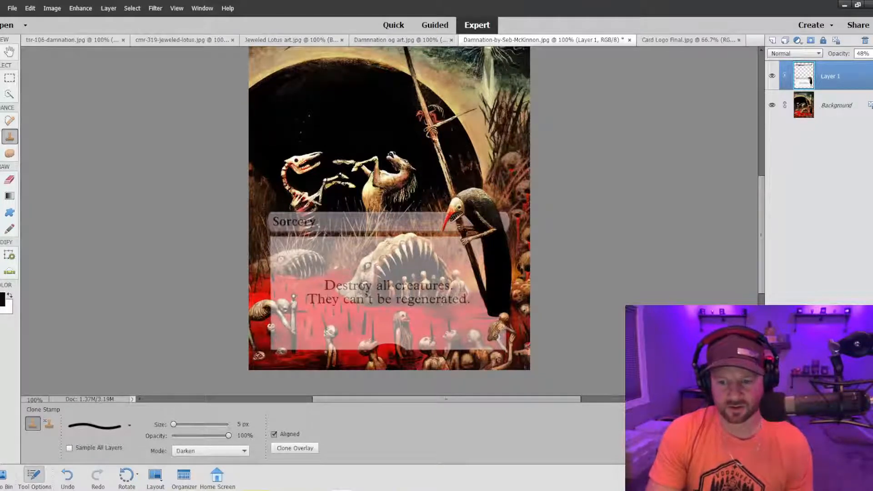
pyautogui.hotkey('ctrl', '=')
pyautogui.hotkey('ctrl', '=')
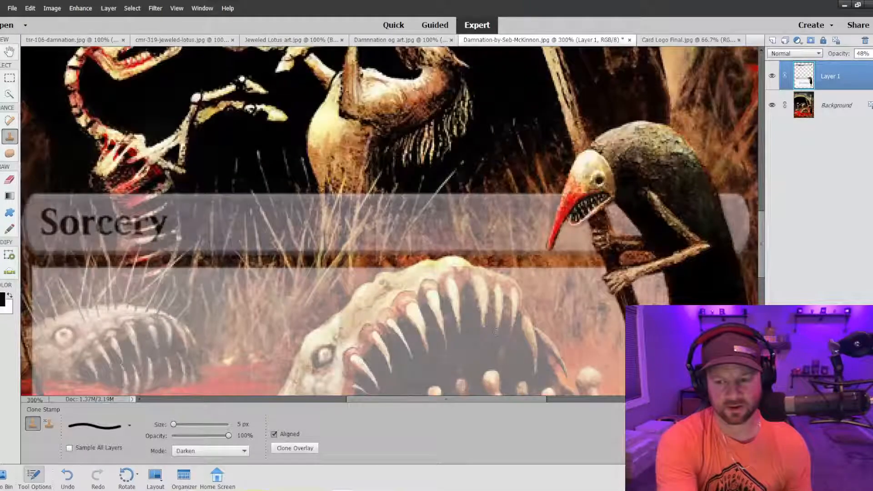
pyautogui.scroll(-5, 495, 332)
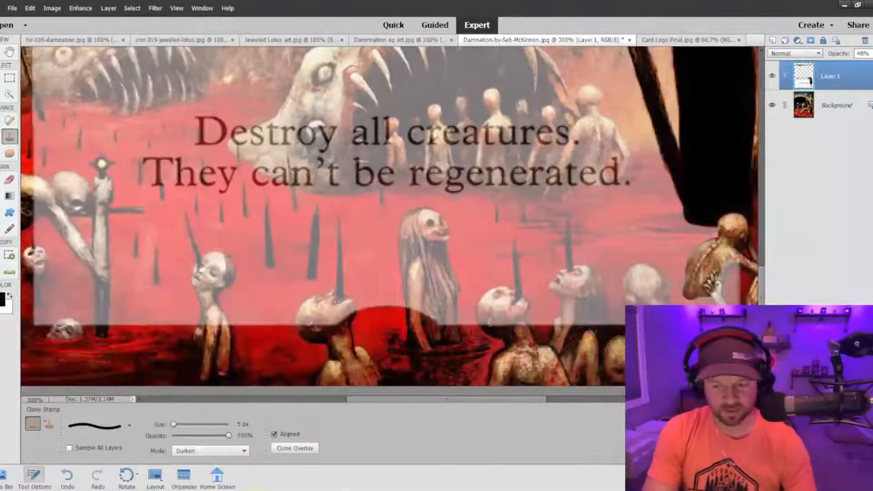
pyautogui.moveTo(437, 399); pyautogui.dragTo(480, 403)
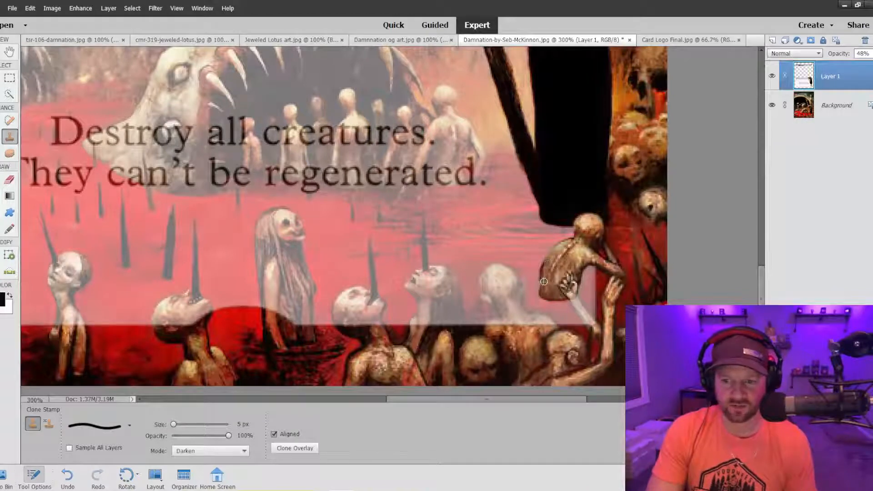
pyautogui.moveTo(543, 282); pyautogui.dragTo(549, 272)
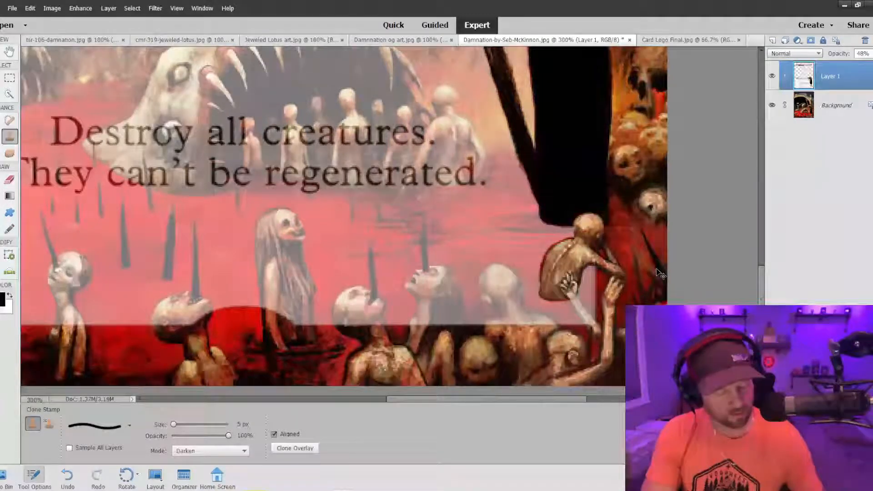
pyautogui.hotkey('ctrl', 'z')
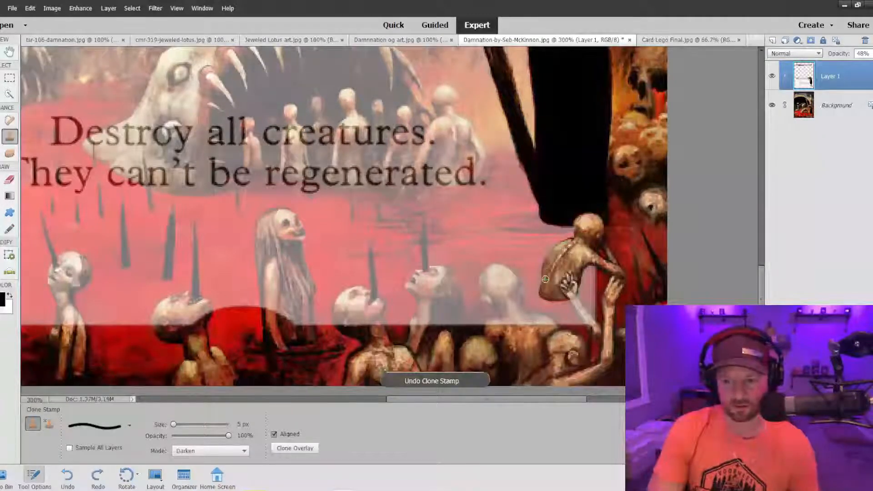
pyautogui.click(572, 300)
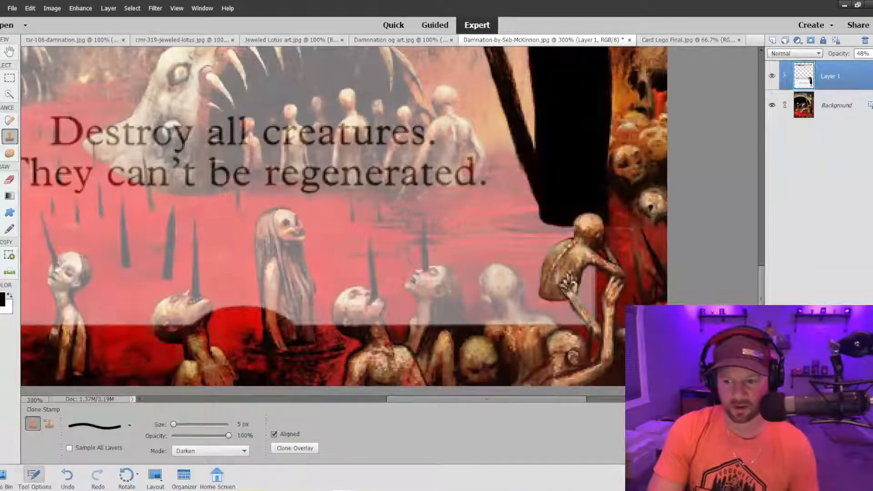
pyautogui.hotkey('ctrl', 'z')
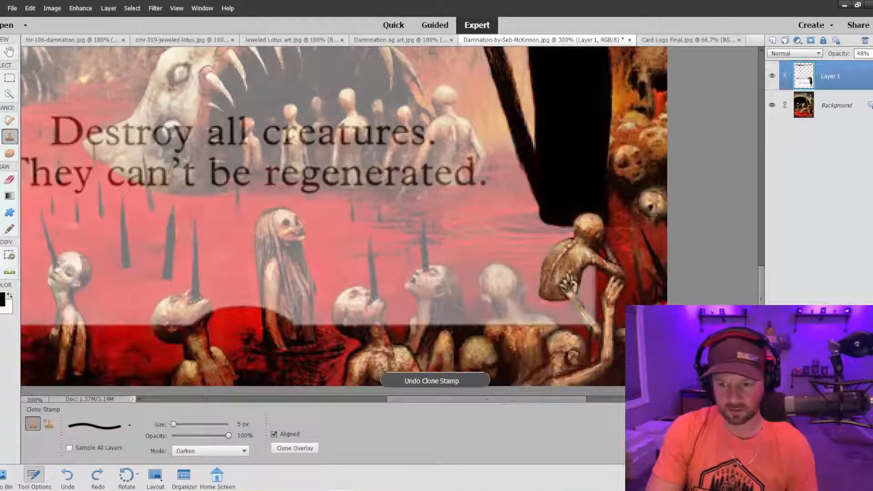
pyautogui.click(568, 291)
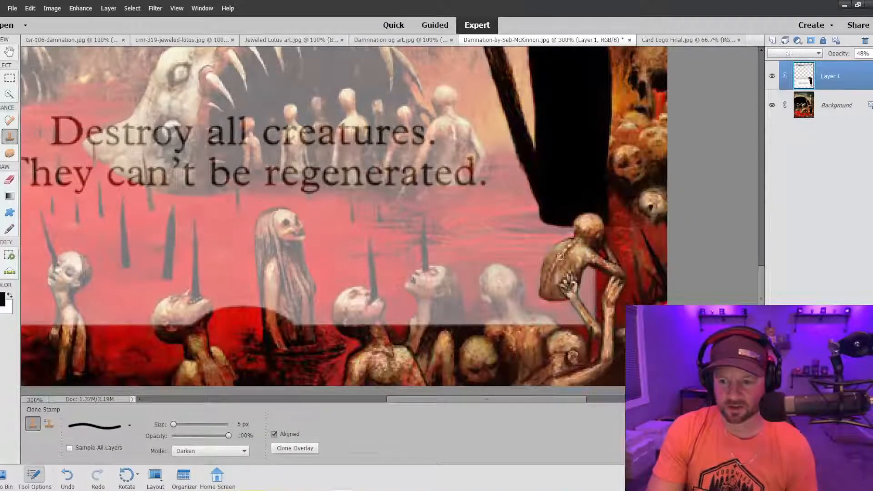
# Clone the bald figure beside the crouching one over the text box with a 15 px brush, undoing one stroke on the head.
pyautogui.scroll(-3, 485, 233)
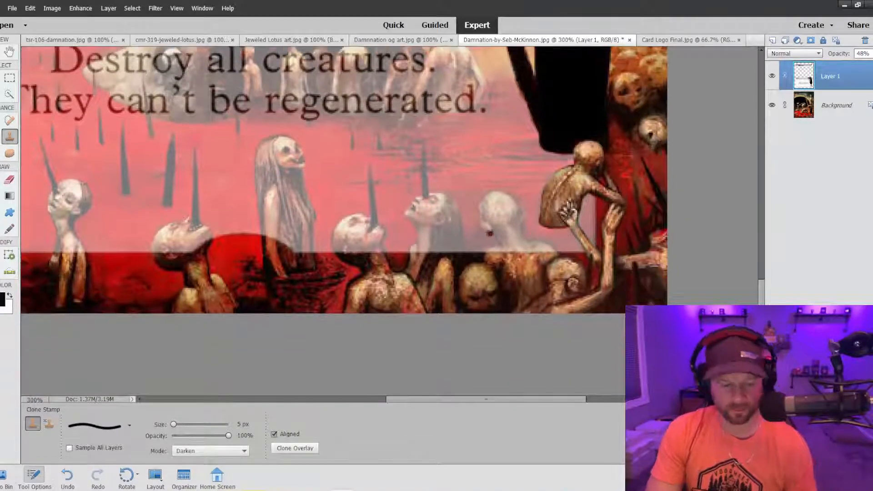
pyautogui.press(']')
pyautogui.press(']')
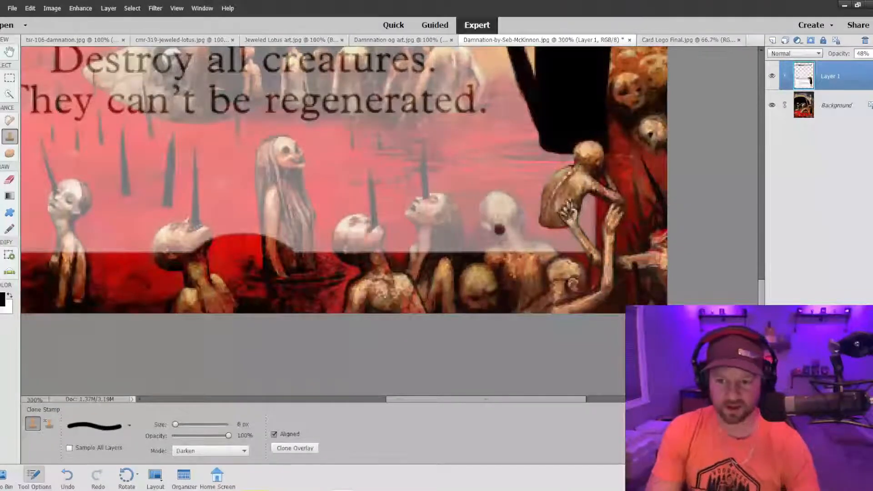
pyautogui.moveTo(498, 208)
pyautogui.mouseDown()
pyautogui.moveTo(490, 209)
pyautogui.moveTo(505, 203)
pyautogui.moveTo(510, 214)
pyautogui.moveTo(488, 216)
pyautogui.moveTo(500, 234)
pyautogui.moveTo(541, 253)
pyautogui.moveTo(513, 231)
pyautogui.moveTo(503, 207)
pyautogui.mouseUp()
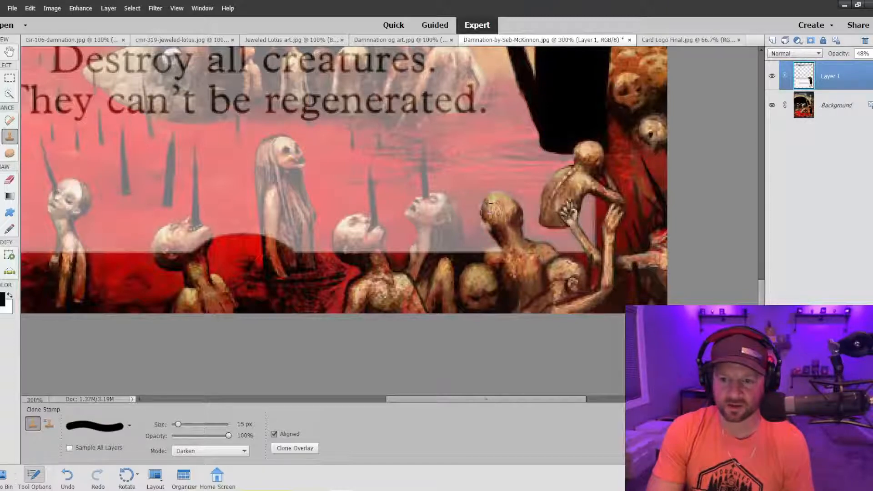
pyautogui.moveTo(506, 236); pyautogui.dragTo(501, 259)
pyautogui.keyDown('alt'); pyautogui.click(520, 279); pyautogui.keyUp('alt')
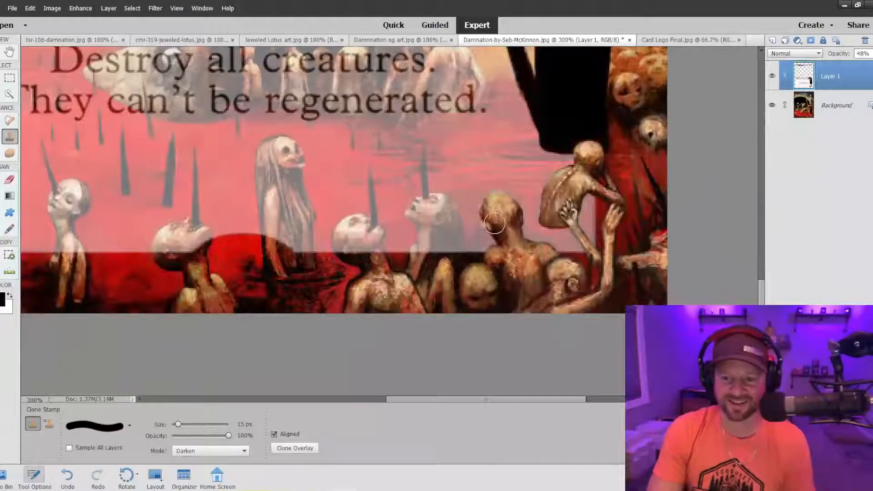
pyautogui.moveTo(494, 222)
pyautogui.mouseDown()
pyautogui.moveTo(487, 226)
pyautogui.moveTo(510, 214)
pyautogui.moveTo(491, 215)
pyautogui.moveTo(488, 229)
pyautogui.moveTo(502, 217)
pyautogui.moveTo(490, 217)
pyautogui.moveTo(490, 240)
pyautogui.moveTo(483, 229)
pyautogui.mouseUp()
pyautogui.hotkey('ctrl', 'z')
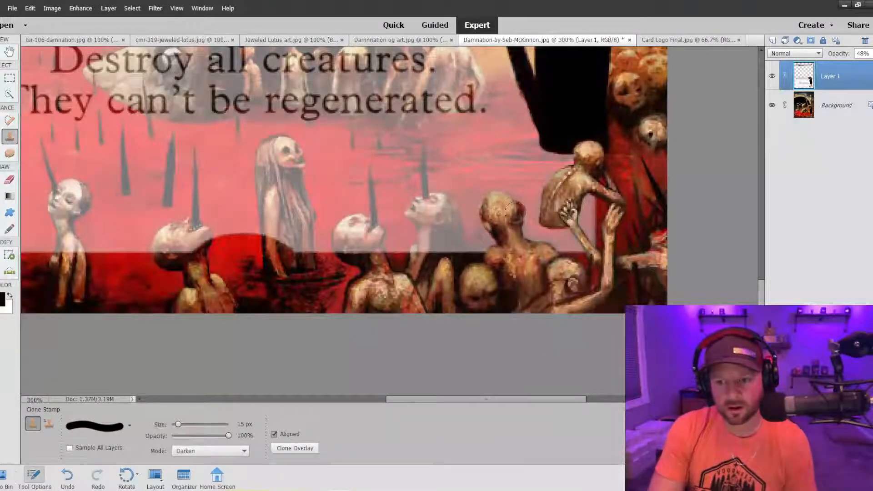
# Clone the face, dark hair and neck of the long-haired figure with the upturned head over the text box.
pyautogui.click(428, 206)
pyautogui.moveTo(428, 209)
pyautogui.mouseDown()
pyautogui.moveTo(444, 224)
pyautogui.moveTo(452, 264)
pyautogui.moveTo(440, 209)
pyautogui.moveTo(457, 260)
pyautogui.mouseUp()
pyautogui.moveTo(432, 218)
pyautogui.mouseDown()
pyautogui.moveTo(436, 255)
pyautogui.moveTo(431, 221)
pyautogui.moveTo(430, 252)
pyautogui.moveTo(421, 252)
pyautogui.moveTo(441, 246)
pyautogui.mouseUp()
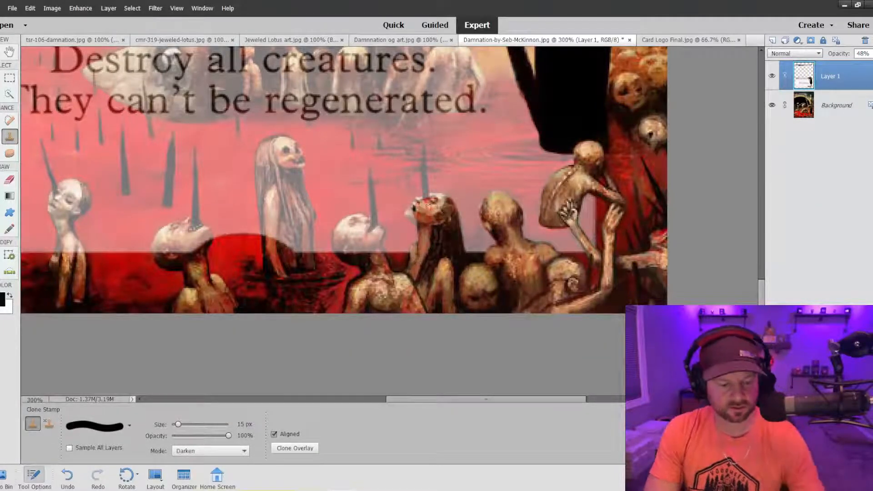
# Reduce the brush to 3 px and clone the spikes of the two upturned heads nearest the bald figure over the text box.
pyautogui.press('[')
pyautogui.press('[')
pyautogui.press('[')
pyautogui.press('[')
pyautogui.press('[')
pyautogui.press('[')
pyautogui.press('[')
pyautogui.press('[')
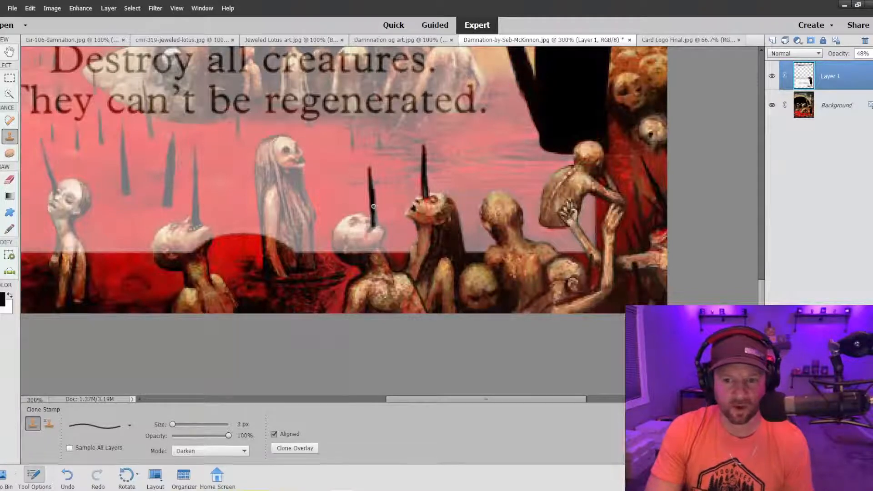
pyautogui.moveTo(374, 207); pyautogui.dragTo(376, 223)
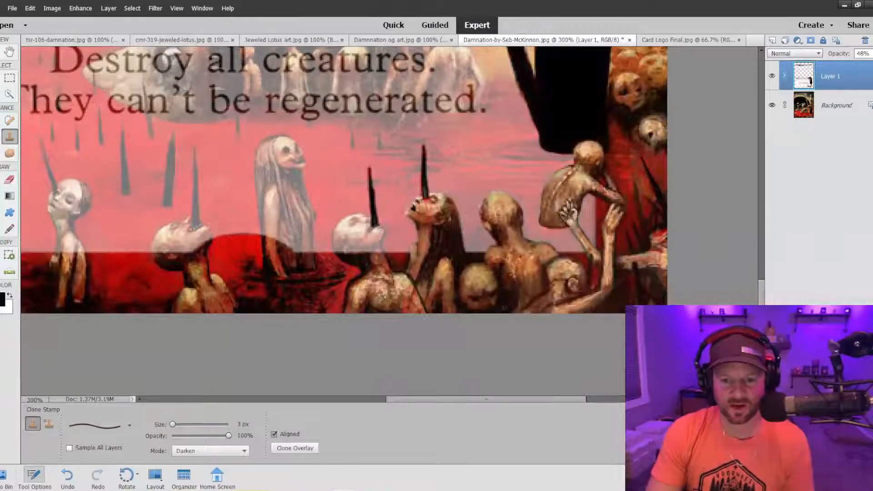
# Clone the spikes of the two remaining impaled figures in the text box's left half with the 3 px brush.
pyautogui.moveTo(438, 402); pyautogui.dragTo(390, 401)
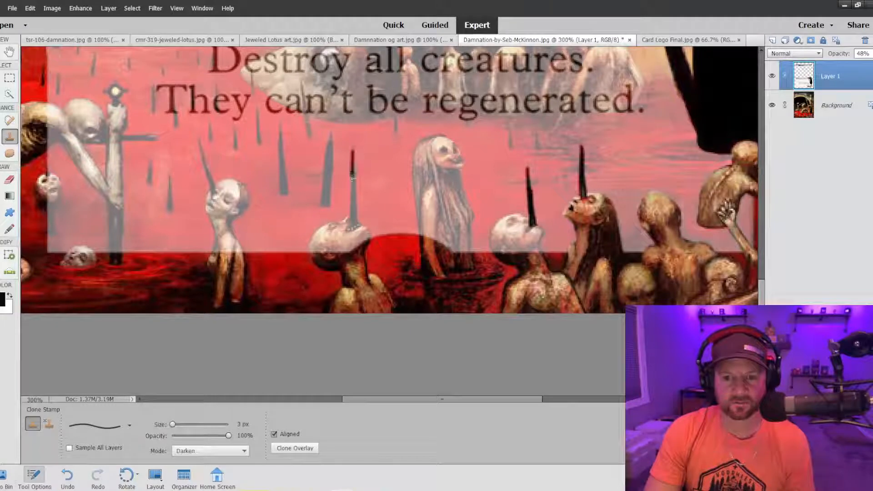
pyautogui.moveTo(352, 177); pyautogui.dragTo(353, 227)
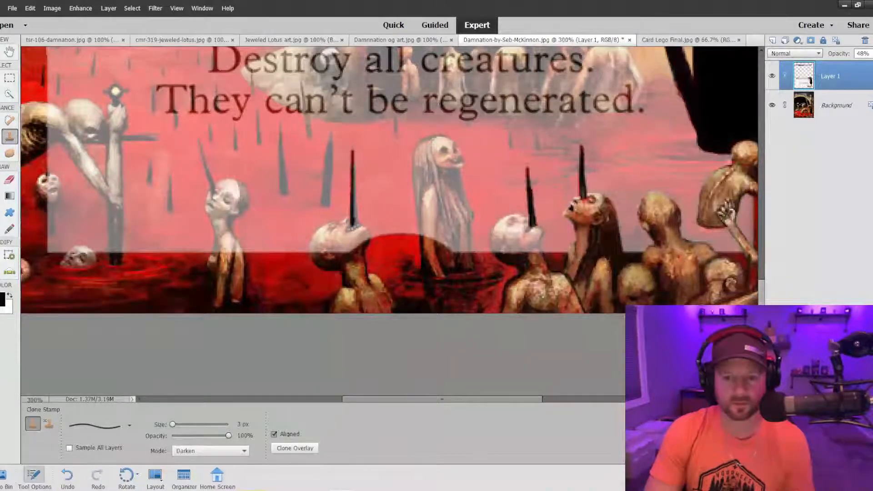
pyautogui.moveTo(352, 160); pyautogui.dragTo(352, 171)
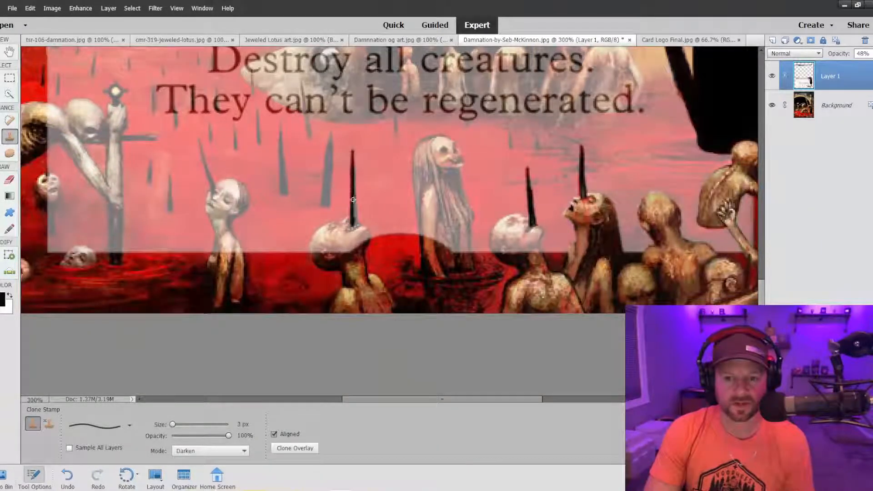
pyautogui.moveTo(353, 210); pyautogui.dragTo(354, 202)
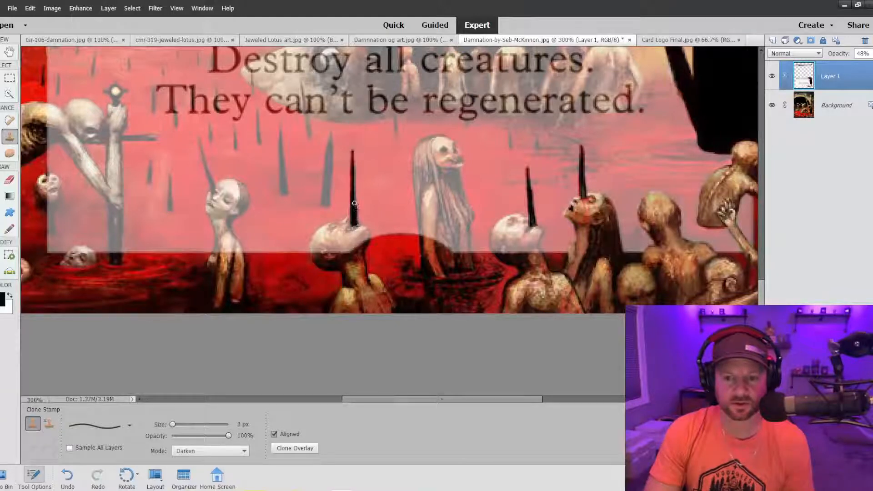
pyautogui.moveTo(354, 203); pyautogui.dragTo(354, 204)
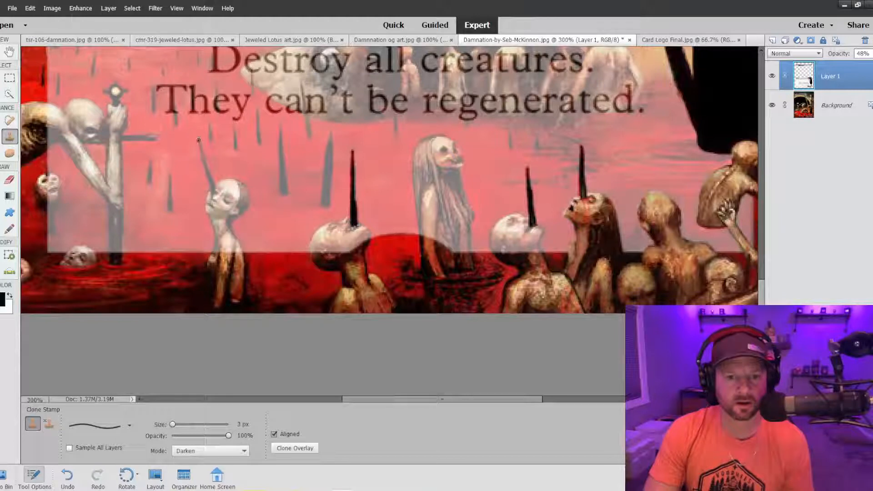
pyautogui.moveTo(199, 141); pyautogui.dragTo(205, 164)
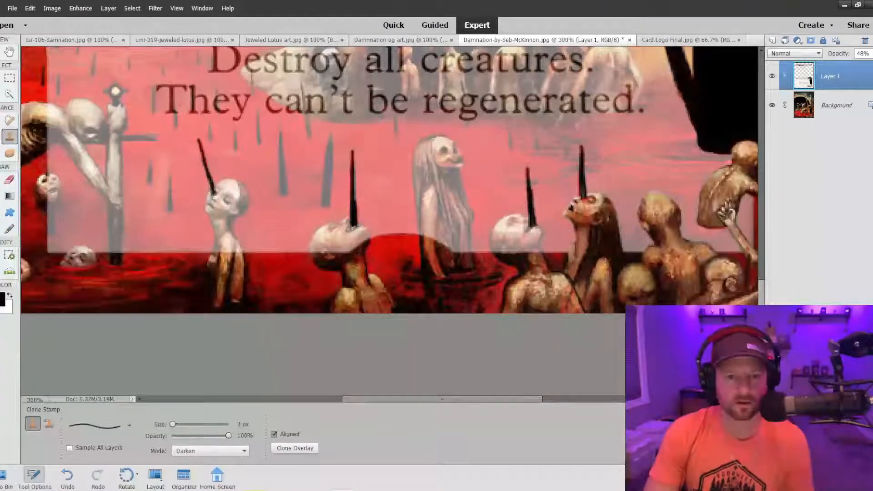
# Enlarge the brush to 9 px and clone the spiked bald head just right of the standing figure over the text box, undoing one stroke.
pyautogui.scroll(1, 90, 156)
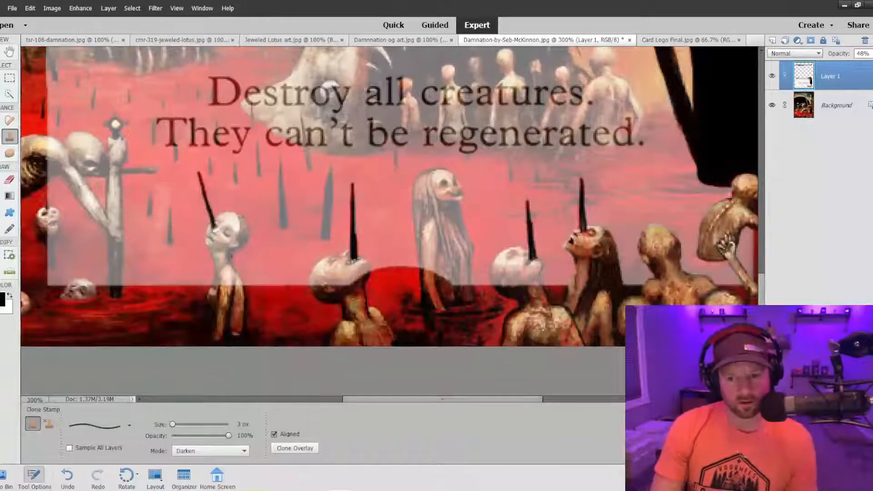
pyautogui.press(']')
pyautogui.press(']')
pyautogui.press(']')
pyautogui.press(']')
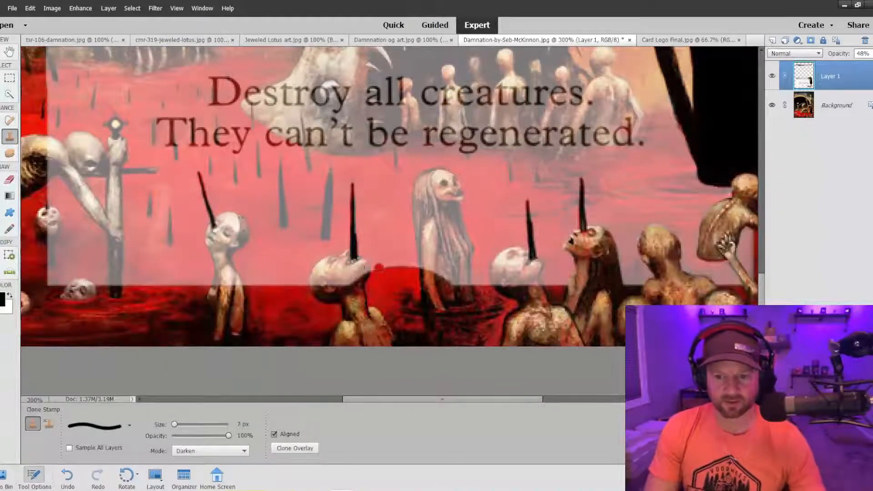
pyautogui.press(']')
pyautogui.press(']')
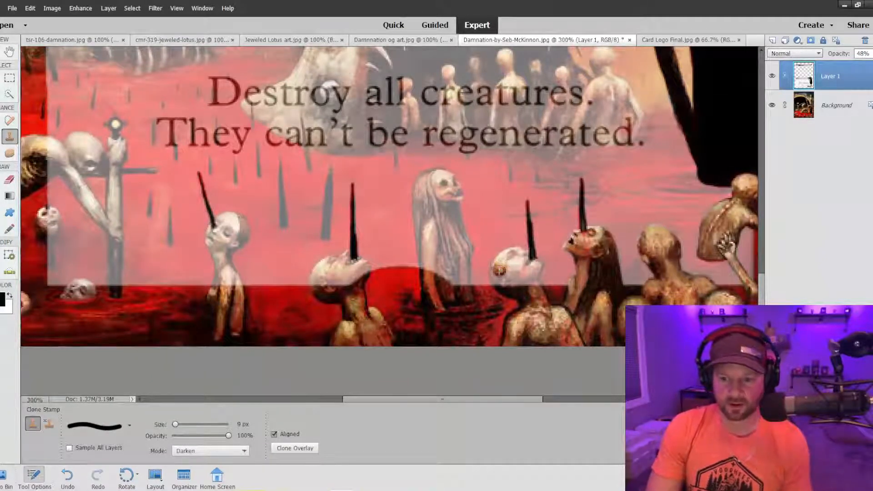
pyautogui.moveTo(499, 271)
pyautogui.mouseDown()
pyautogui.moveTo(494, 281)
pyautogui.moveTo(501, 265)
pyautogui.moveTo(510, 275)
pyautogui.moveTo(496, 274)
pyautogui.moveTo(504, 280)
pyautogui.moveTo(511, 256)
pyautogui.moveTo(522, 253)
pyautogui.moveTo(534, 287)
pyautogui.moveTo(521, 285)
pyautogui.mouseUp()
pyautogui.hotkey('ctrl', 'z')
pyautogui.keyDown('alt'); pyautogui.click(513, 285); pyautogui.keyUp('alt')
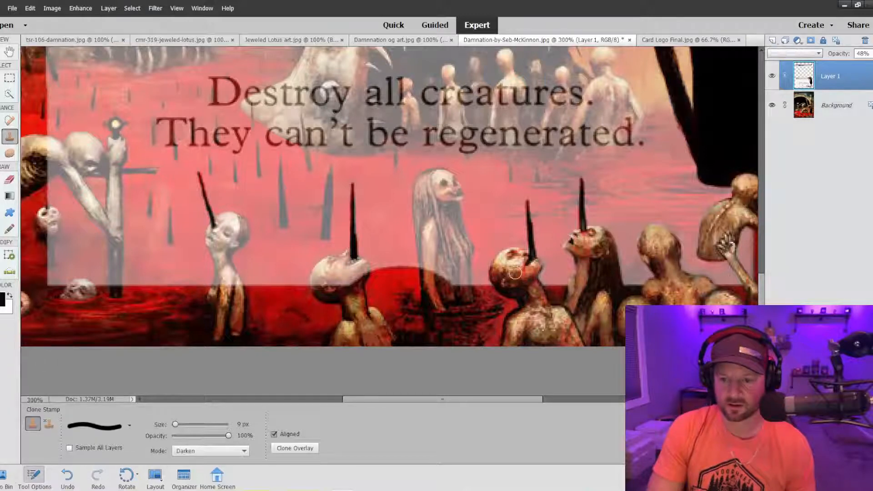
# Clone the standing skull-faced figure's hair, face, arm and body over the text box with the 9 px brush, undoing one stroke.
pyautogui.moveTo(432, 180)
pyautogui.mouseDown()
pyautogui.moveTo(428, 267)
pyautogui.moveTo(422, 228)
pyautogui.moveTo(426, 263)
pyautogui.mouseUp()
pyautogui.hotkey('ctrl', 'z')
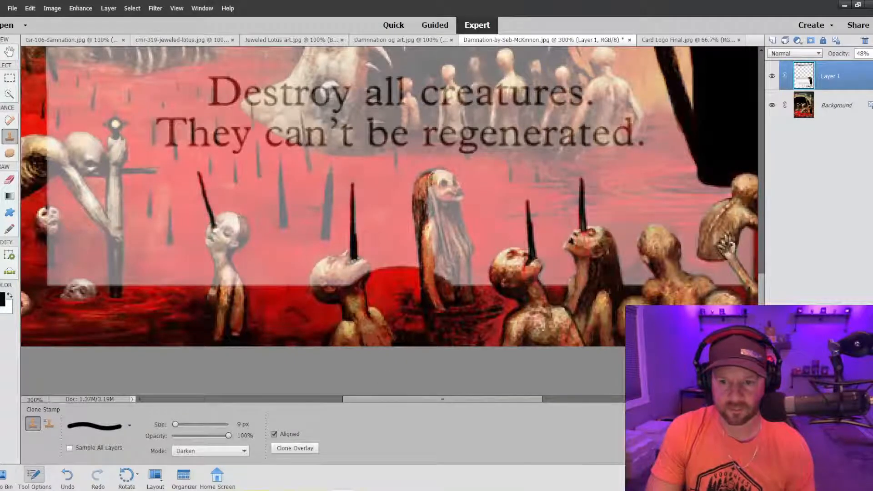
pyautogui.click(444, 181)
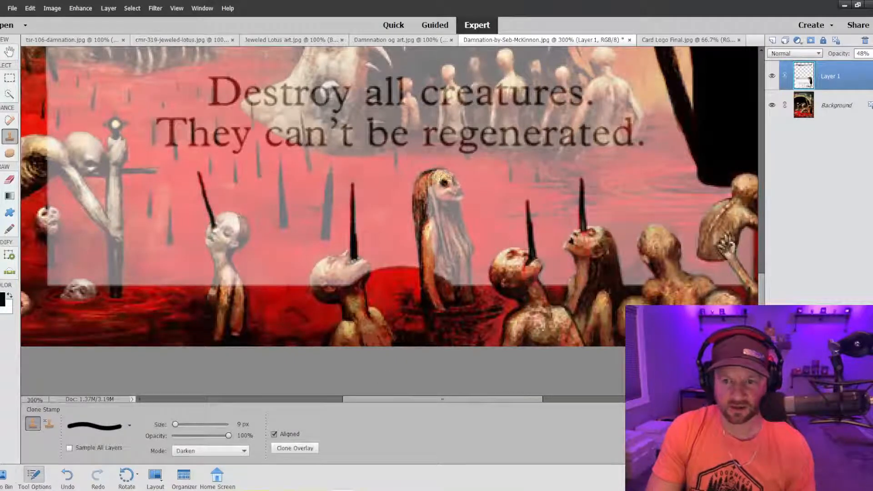
pyautogui.moveTo(443, 182)
pyautogui.mouseDown()
pyautogui.moveTo(456, 219)
pyautogui.moveTo(436, 184)
pyautogui.moveTo(444, 221)
pyautogui.moveTo(439, 191)
pyautogui.moveTo(425, 213)
pyautogui.moveTo(436, 236)
pyautogui.moveTo(432, 198)
pyautogui.moveTo(435, 226)
pyautogui.mouseUp()
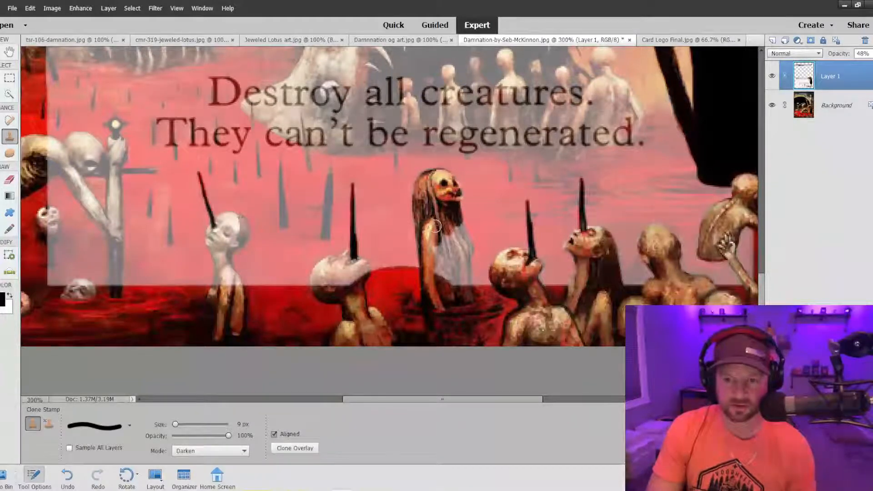
pyautogui.scroll(-2, 435, 226)
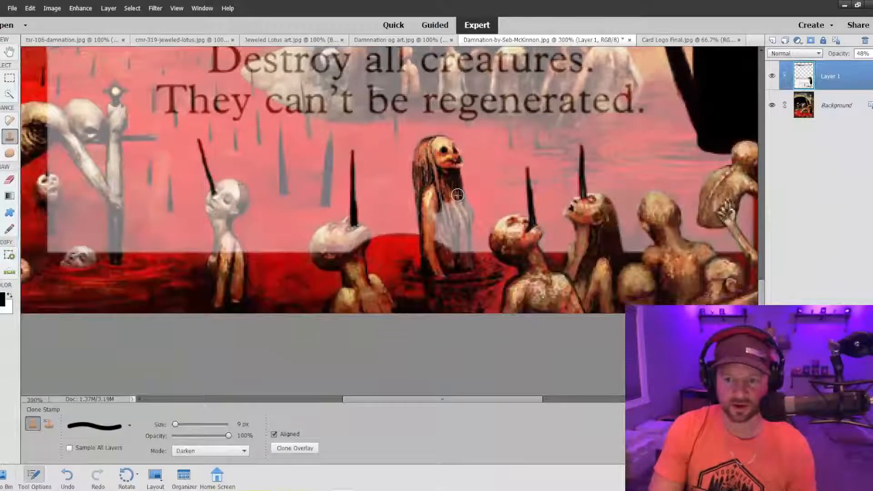
pyautogui.moveTo(457, 195); pyautogui.dragTo(462, 212)
pyautogui.moveTo(465, 214)
pyautogui.mouseDown()
pyautogui.moveTo(461, 206)
pyautogui.moveTo(463, 250)
pyautogui.moveTo(462, 224)
pyautogui.moveTo(449, 246)
pyautogui.moveTo(439, 223)
pyautogui.moveTo(434, 248)
pyautogui.moveTo(443, 220)
pyautogui.mouseUp()
# Raise Layer 1's opacity to 72% and inspect the frame over the artwork around the Sorcery bar and rules text.
pyautogui.hotkey('ctrl', '0')
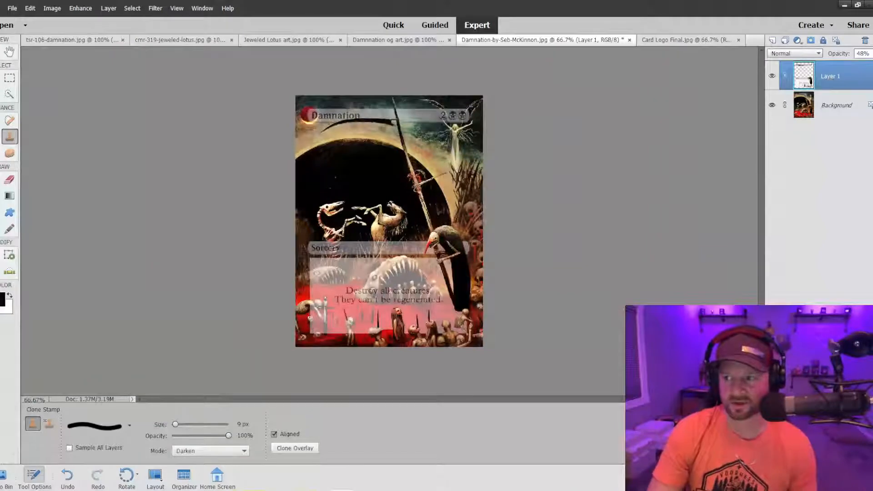
pyautogui.click(869, 54)
pyautogui.moveTo(867, 68); pyautogui.dragTo(870, 67)
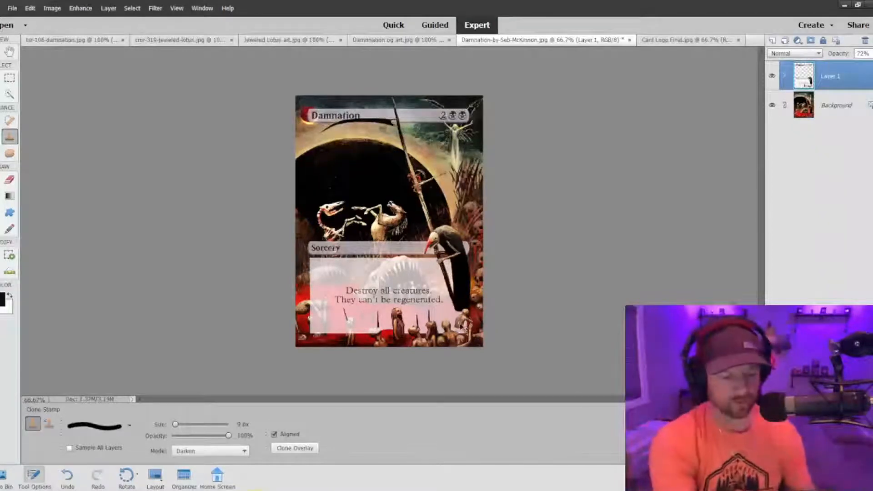
pyautogui.hotkey('ctrl', '+')
pyautogui.scroll(-5, 460, 324)
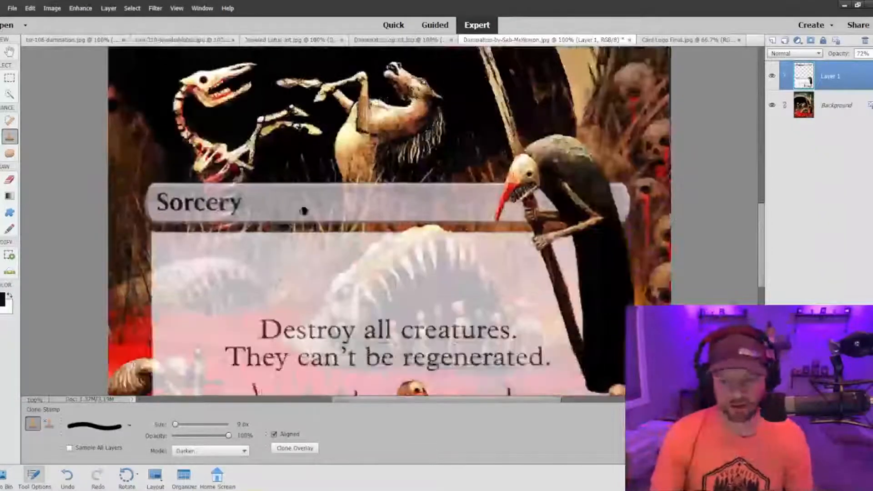
# Clone the leftmost impaled figure's head, neck and shoulders over the text box with the 9 px brush.
pyautogui.scroll(-1, 304, 319)
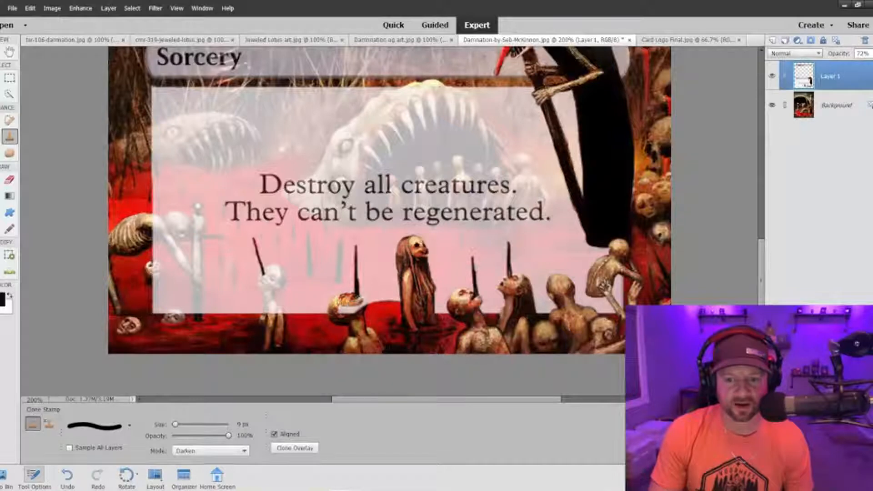
pyautogui.keyDown('alt'); pyautogui.click(355, 294); pyautogui.keyUp('alt')
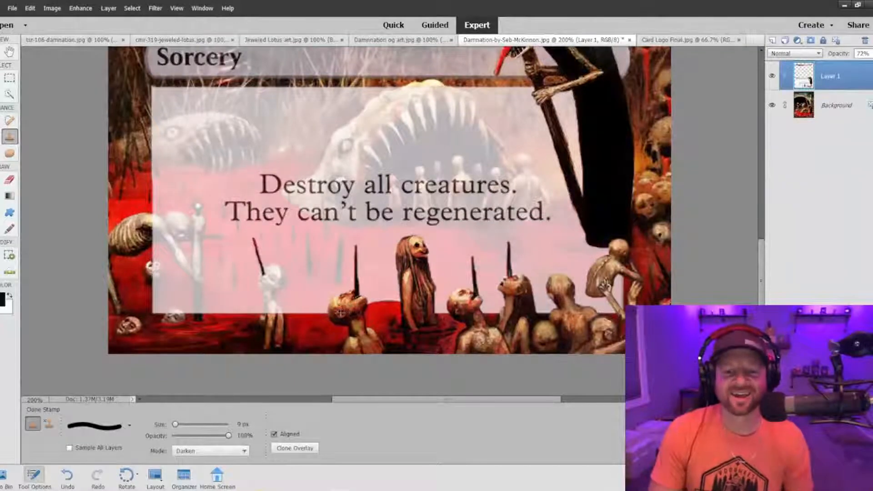
pyautogui.hotkey('ctrl', '-')
pyautogui.hotkey('ctrl', '=')
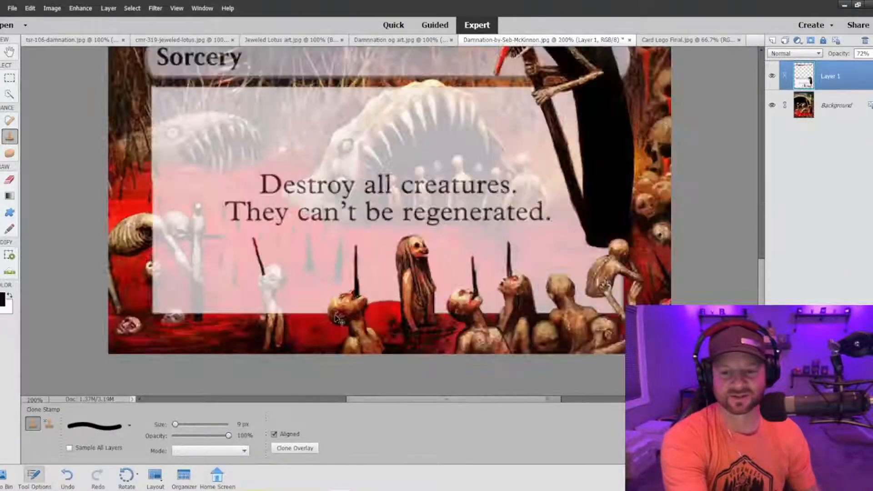
pyautogui.hotkey('ctrl', '=')
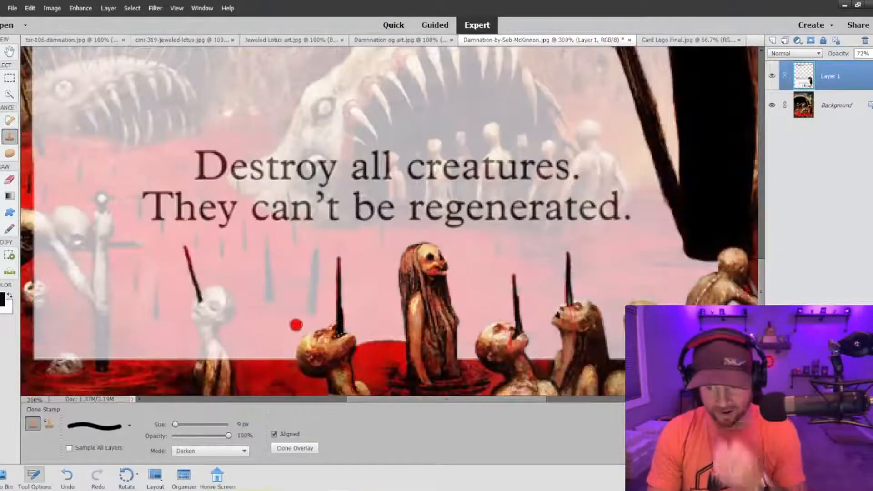
pyautogui.moveTo(386, 400); pyautogui.dragTo(348, 400)
pyautogui.moveTo(357, 292)
pyautogui.mouseDown()
pyautogui.moveTo(334, 301)
pyautogui.moveTo(332, 314)
pyautogui.moveTo(351, 295)
pyautogui.moveTo(359, 306)
pyautogui.moveTo(344, 326)
pyautogui.mouseUp()
pyautogui.scroll(-2, 336, 316)
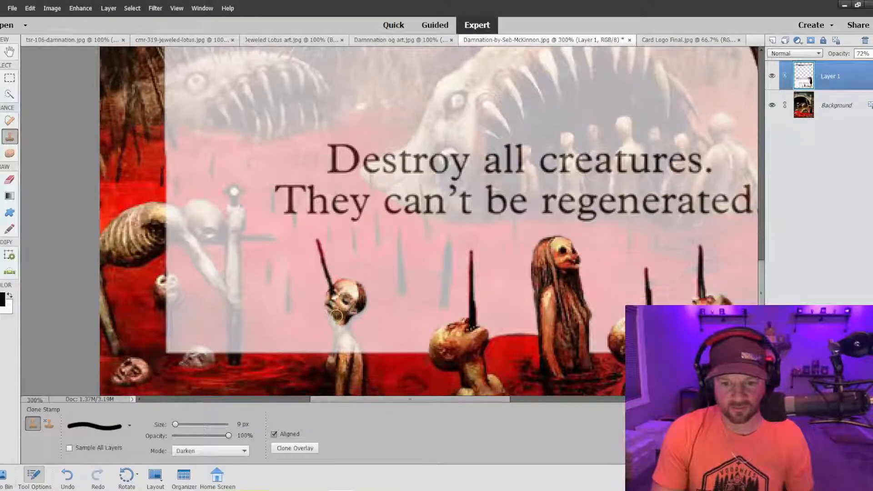
pyautogui.scroll(-2, 336, 316)
pyautogui.moveTo(337, 243)
pyautogui.mouseDown()
pyautogui.moveTo(337, 285)
pyautogui.moveTo(356, 234)
pyautogui.moveTo(345, 267)
pyautogui.mouseUp()
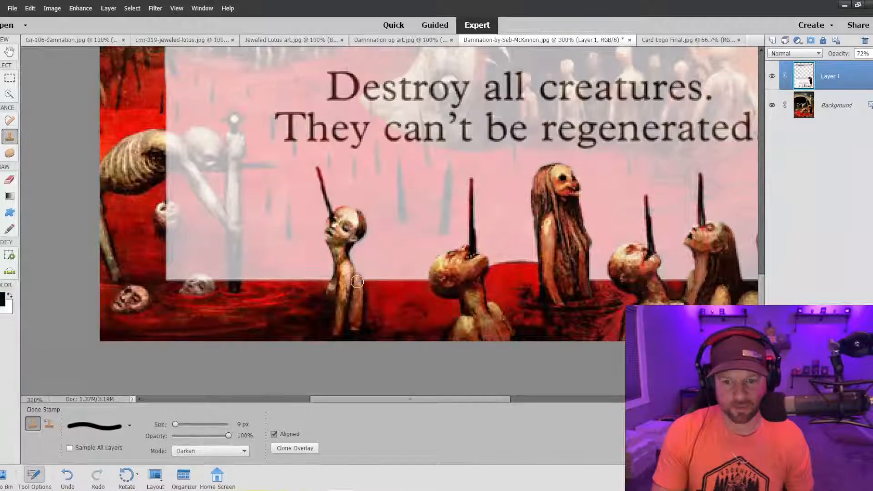
# Clone the hunched skeleton's upright sword, hands, skull, neck and arms over the text box's lower-left area.
pyautogui.click(226, 131)
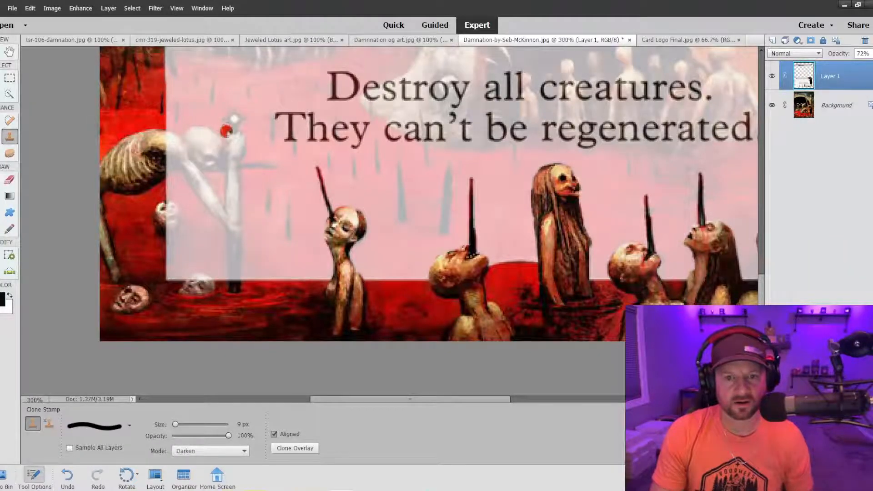
pyautogui.moveTo(233, 118); pyautogui.dragTo(232, 293)
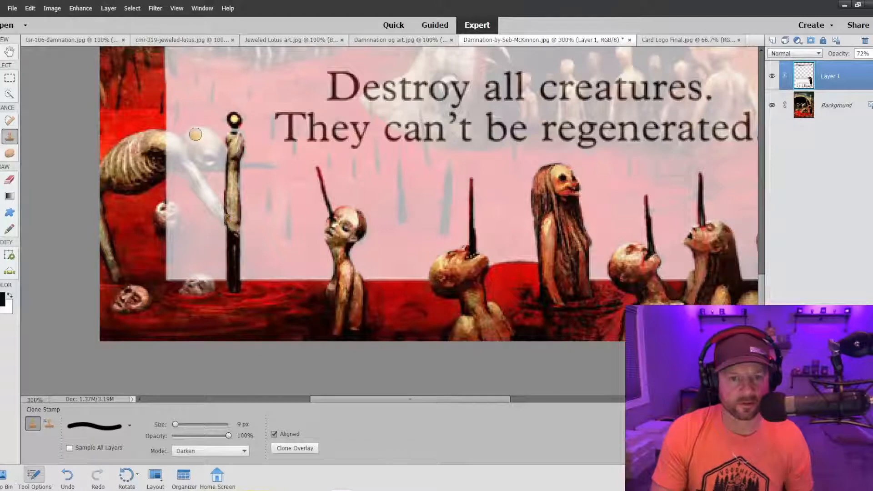
pyautogui.moveTo(200, 132); pyautogui.dragTo(224, 163)
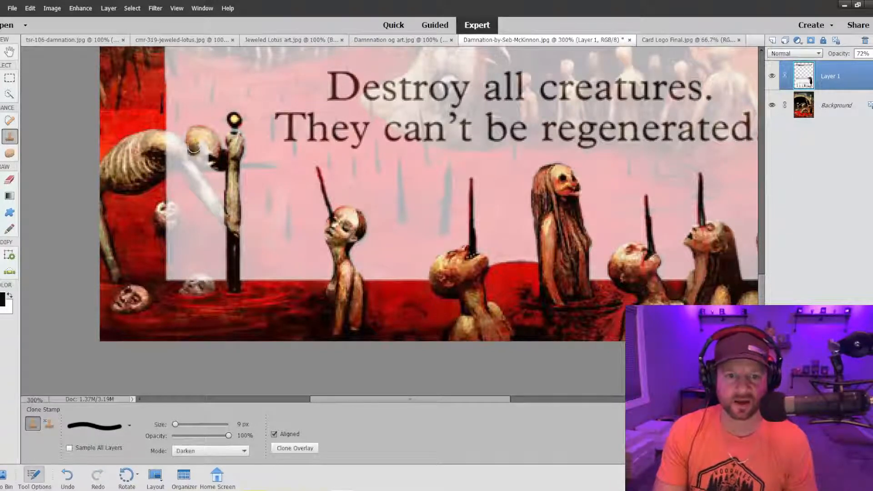
pyautogui.moveTo(210, 159)
pyautogui.mouseDown()
pyautogui.moveTo(218, 166)
pyautogui.moveTo(162, 154)
pyautogui.moveTo(202, 149)
pyautogui.moveTo(168, 142)
pyautogui.moveTo(177, 142)
pyautogui.mouseUp()
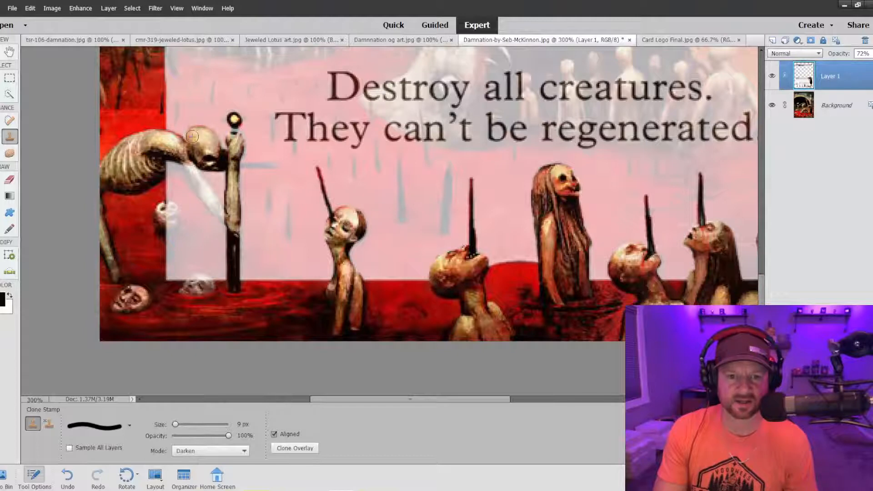
pyautogui.moveTo(188, 165); pyautogui.dragTo(223, 216)
pyautogui.moveTo(172, 158)
pyautogui.mouseDown()
pyautogui.moveTo(206, 200)
pyautogui.moveTo(184, 161)
pyautogui.moveTo(161, 168)
pyautogui.mouseUp()
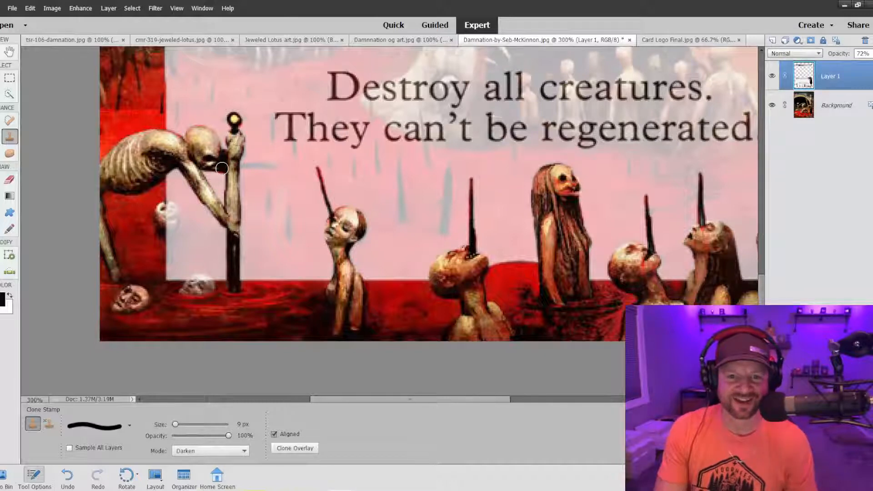
# Reduce the brush to 3 px and clone the sword's thin crossguard and pommel details over the text box.
pyautogui.press('[')
pyautogui.press('[')
pyautogui.press('[')
pyautogui.press('[')
pyautogui.press('[')
pyautogui.press('[')
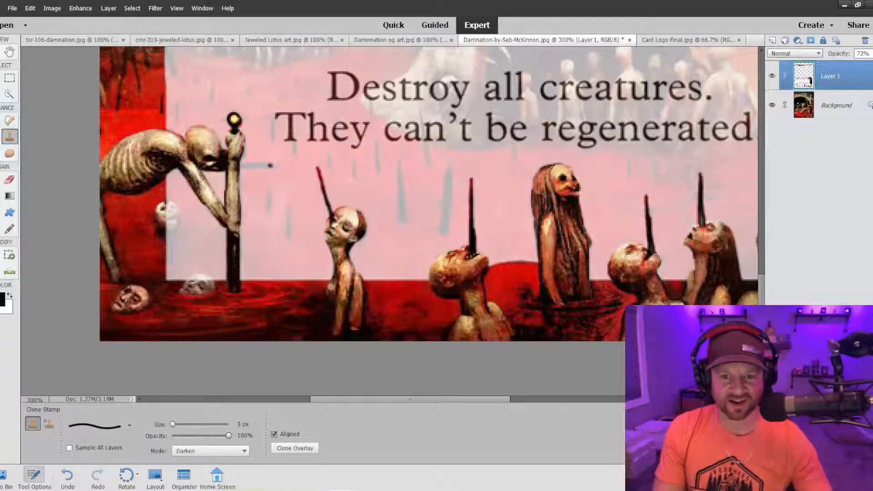
pyautogui.moveTo(248, 166)
pyautogui.mouseDown()
pyautogui.moveTo(237, 166)
pyautogui.moveTo(249, 164)
pyautogui.mouseUp()
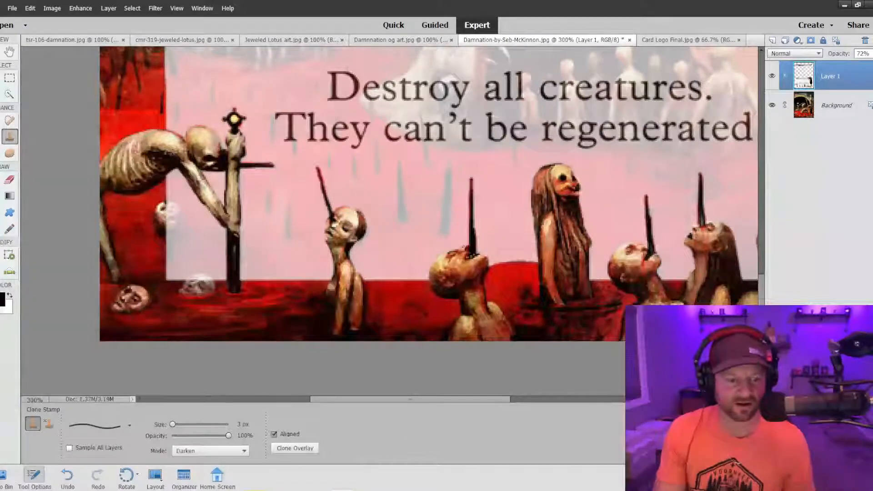
# Lower Layer 1's opacity to 48% while viewing the whole card.
pyautogui.hotkey('ctrl', '-')
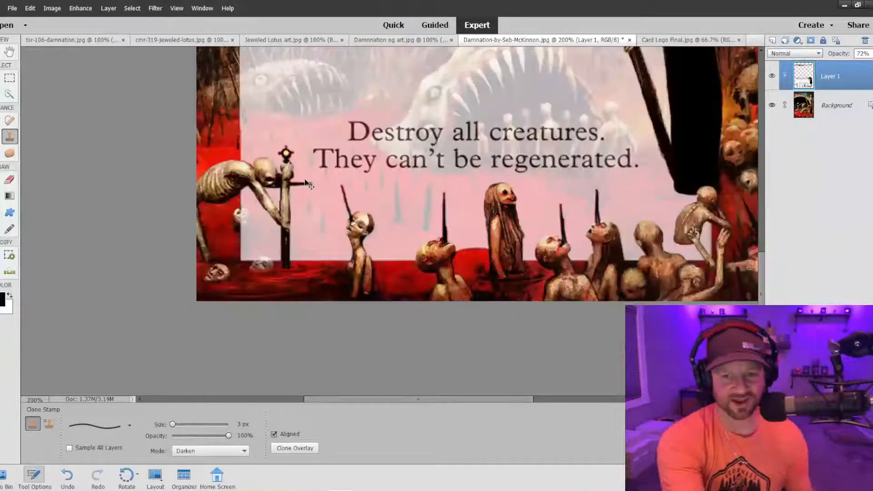
pyautogui.hotkey('ctrl', '-')
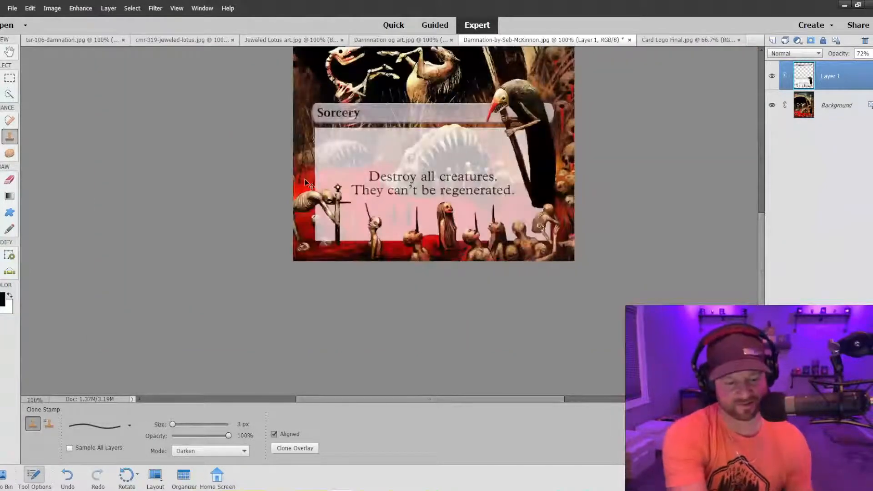
pyautogui.hotkey('ctrl', '-')
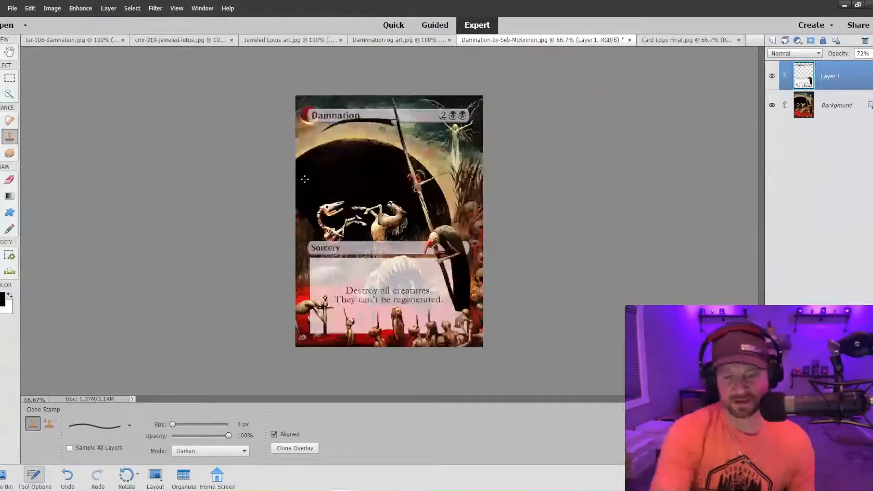
pyautogui.click(862, 54)
pyautogui.moveTo(859, 68); pyautogui.dragTo(857, 69)
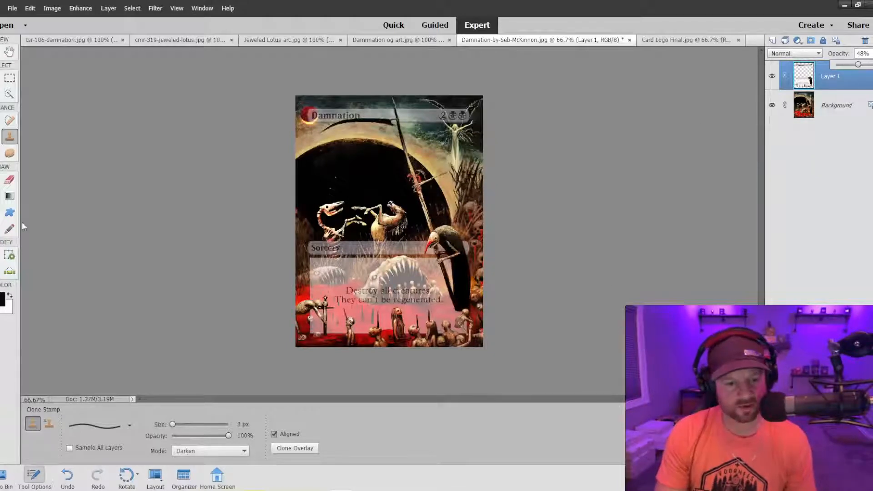
# Switch the Clone Stamp to the soft 300 px brush, set its opacity to 58% and reduce its size to 60 px.
pyautogui.click(119, 427)
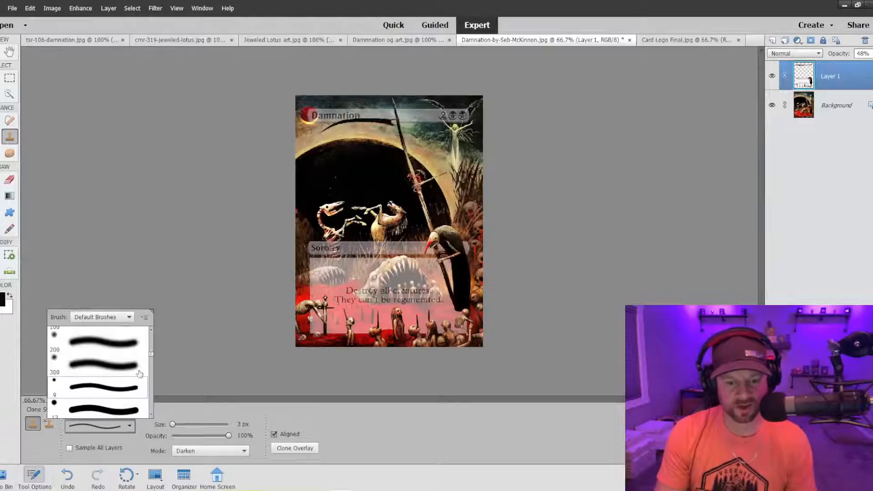
pyautogui.click(108, 363)
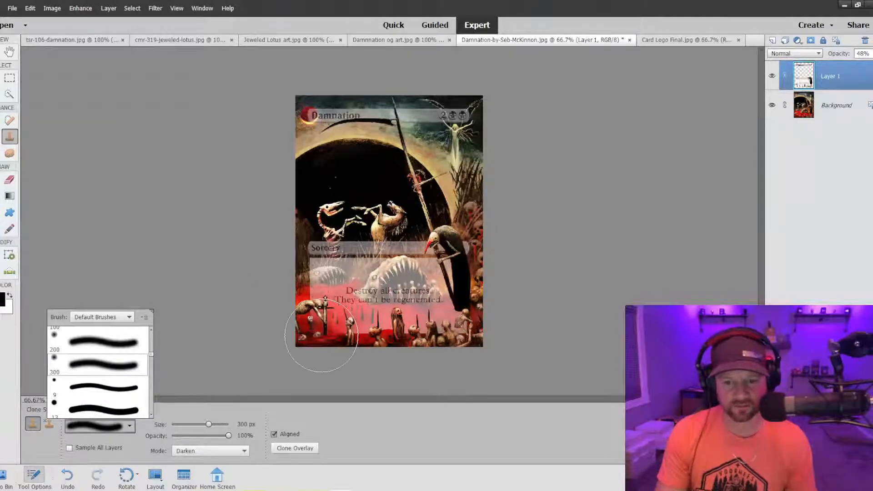
pyautogui.click(207, 436)
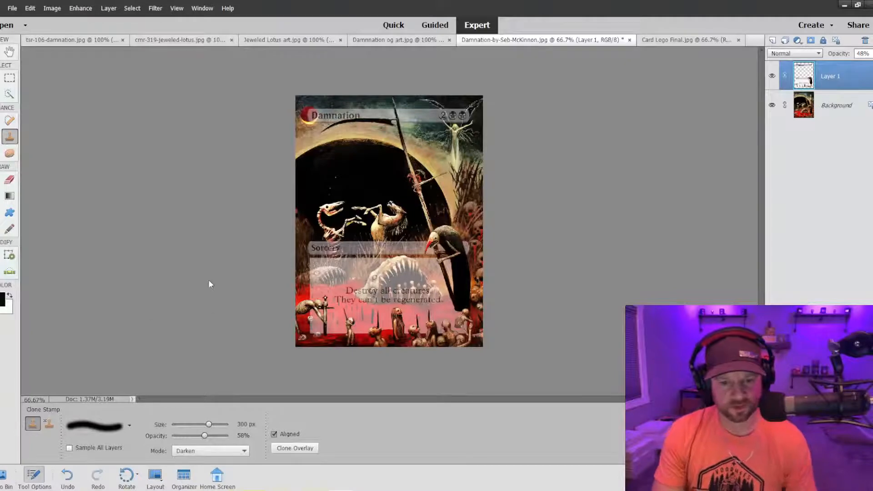
pyautogui.press('[')
pyautogui.press('[')
pyautogui.press('[')
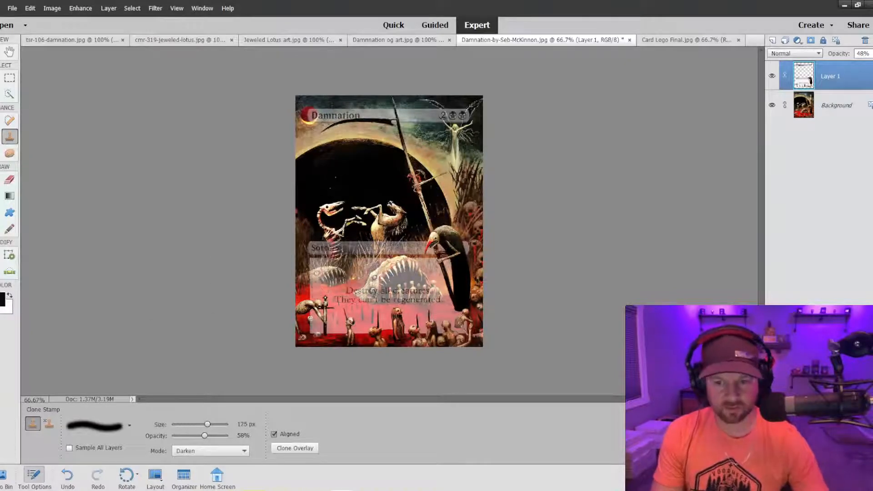
pyautogui.press('[')
pyautogui.press('[')
pyautogui.press('[')
pyautogui.press('[')
pyautogui.press('[')
pyautogui.press('[')
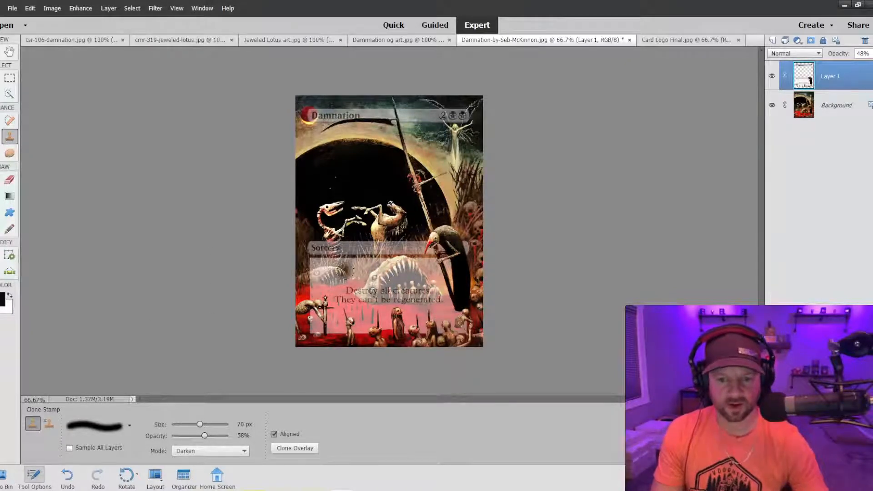
pyautogui.press('[')
# Reduce the soft brush to 20 px and clone red water around the robe's base and the crouching figure, undoing one stroke.
pyautogui.hotkey('ctrl', '=')
pyautogui.hotkey('ctrl', '=')
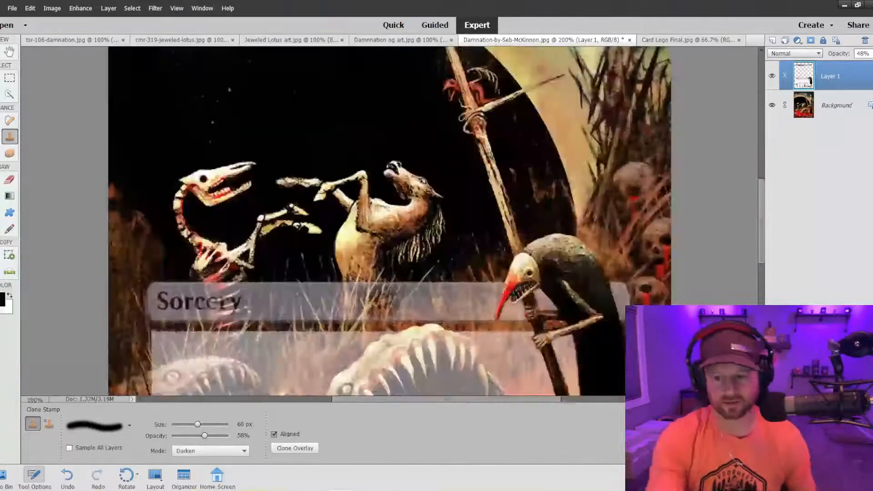
pyautogui.scroll(-3, 410, 291)
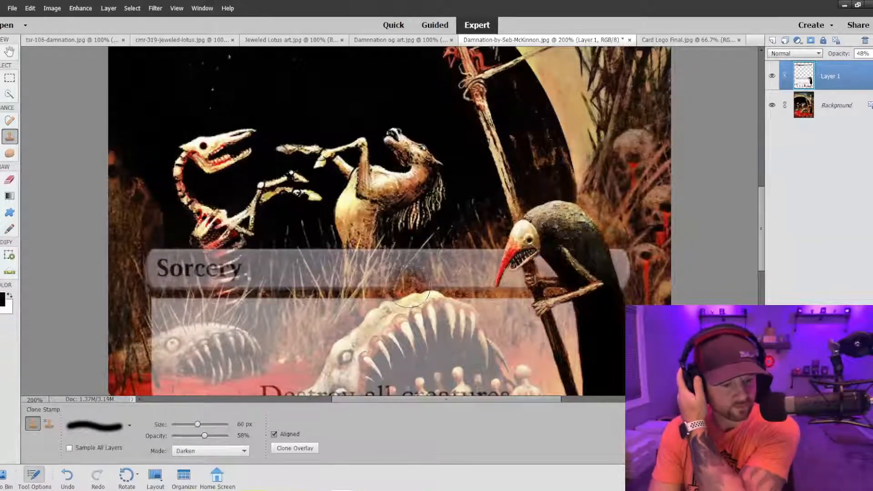
pyautogui.scroll(-6, 423, 288)
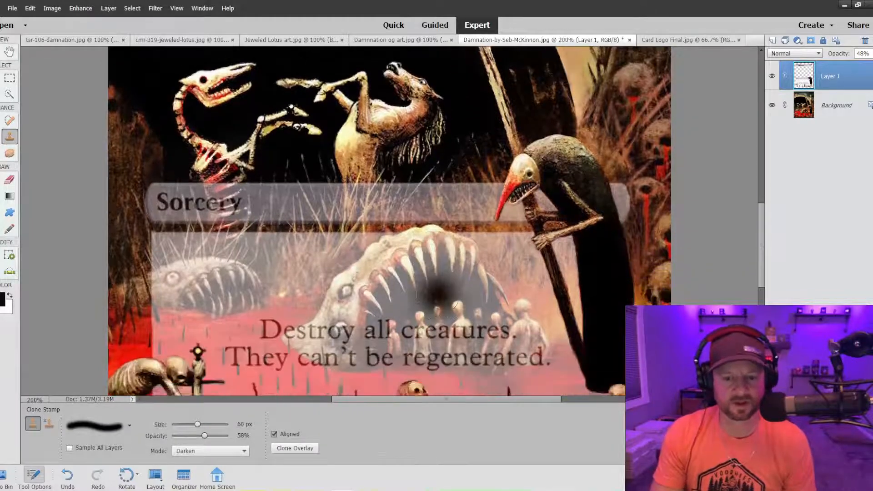
pyautogui.scroll(-7, 436, 293)
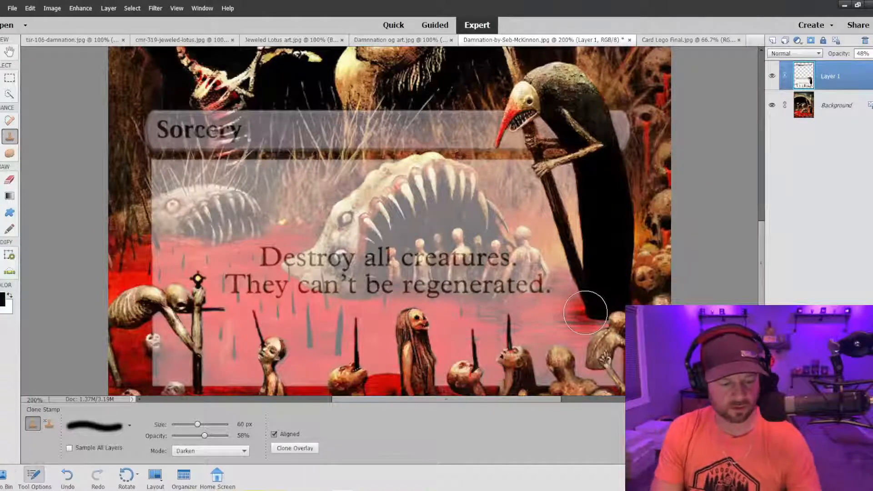
pyautogui.press('[')
pyautogui.press('[')
pyautogui.press('[')
pyautogui.press('[')
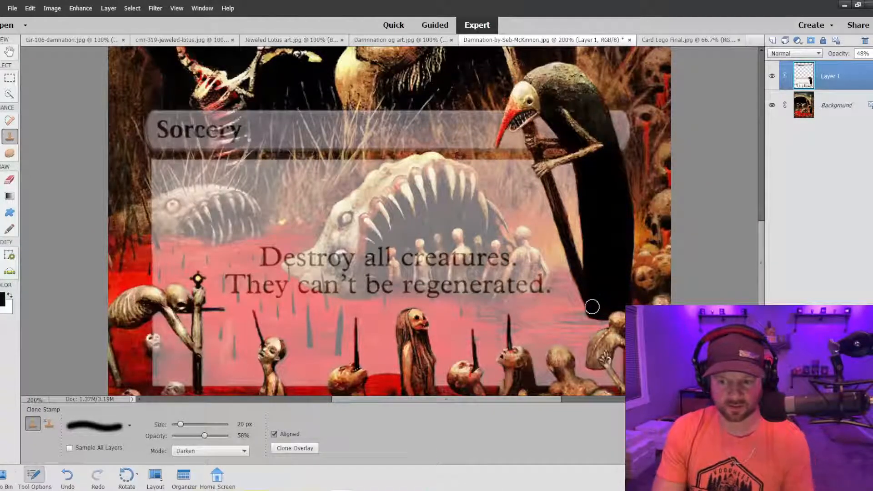
pyautogui.moveTo(591, 307)
pyautogui.mouseDown()
pyautogui.moveTo(536, 315)
pyautogui.moveTo(564, 326)
pyautogui.moveTo(611, 323)
pyautogui.moveTo(606, 311)
pyautogui.moveTo(579, 314)
pyautogui.moveTo(604, 310)
pyautogui.moveTo(571, 308)
pyautogui.moveTo(593, 307)
pyautogui.moveTo(541, 317)
pyautogui.moveTo(622, 325)
pyautogui.mouseUp()
pyautogui.hotkey('ctrl', 'z')
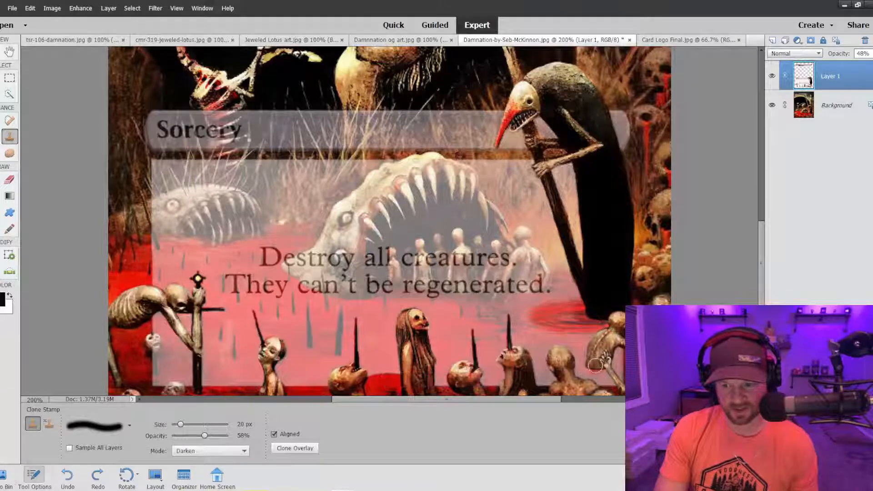
pyautogui.moveTo(582, 368)
pyautogui.mouseDown()
pyautogui.moveTo(616, 366)
pyautogui.moveTo(584, 361)
pyautogui.mouseUp()
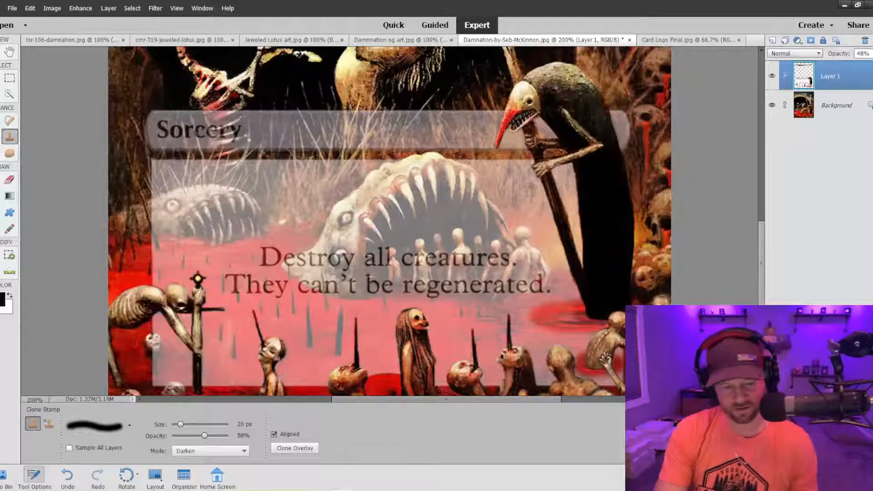
# Check the whole card and strengthen the cloned red pool around the base of the beaked figure's robe.
pyautogui.hotkey('ctrl', '-')
pyautogui.hotkey('ctrl', '-')
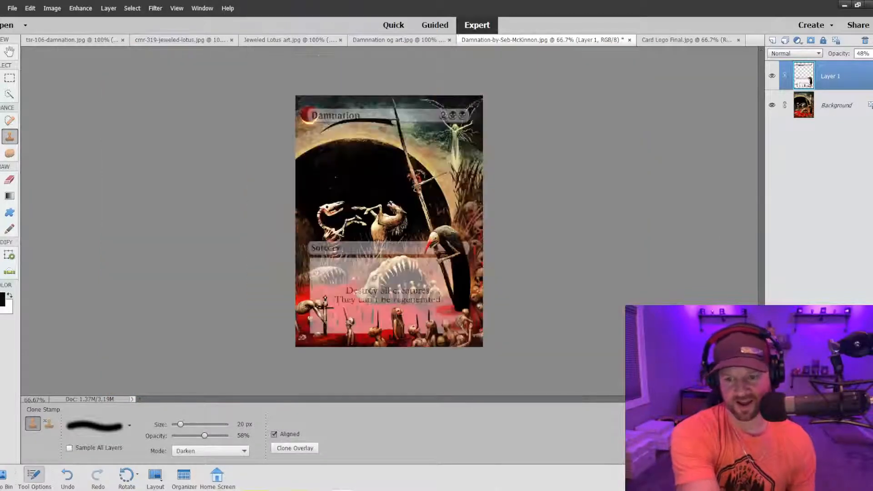
pyautogui.hotkey('ctrl', '+')
pyautogui.hotkey('ctrl', '-')
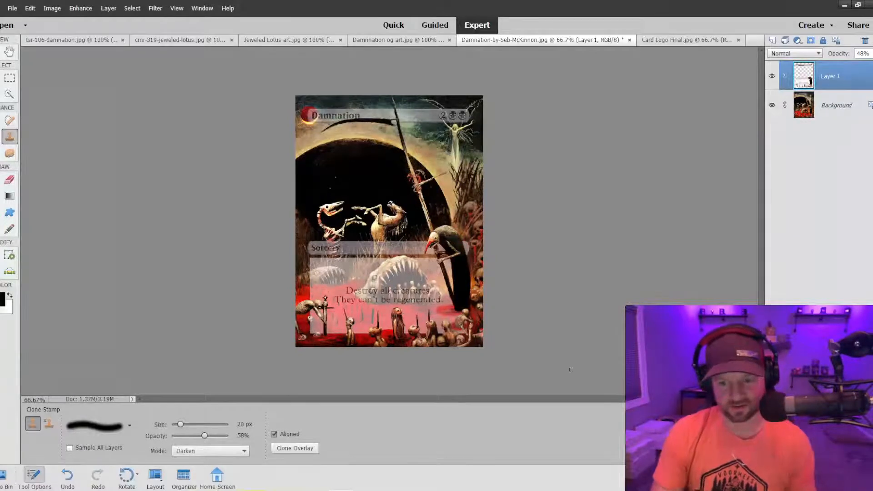
pyautogui.hotkey('ctrl', '=')
pyautogui.hotkey('ctrl', '=')
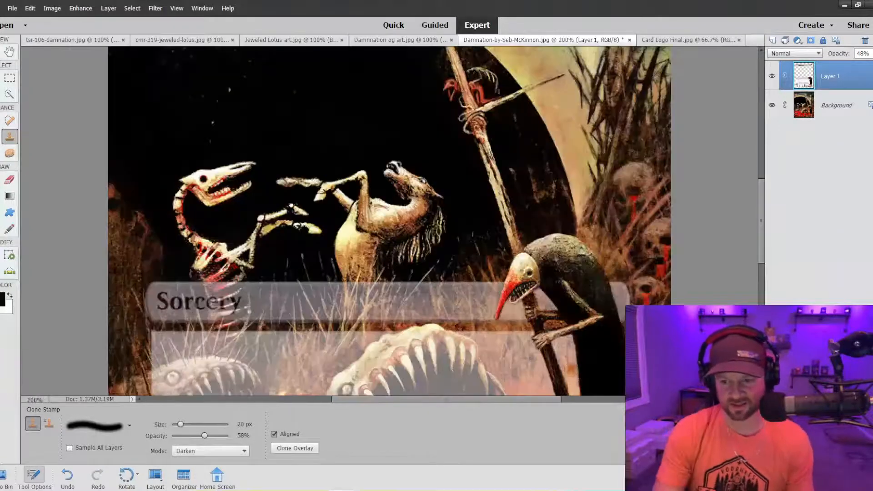
pyautogui.scroll(-1, 592, 338)
pyautogui.scroll(-3, 592, 337)
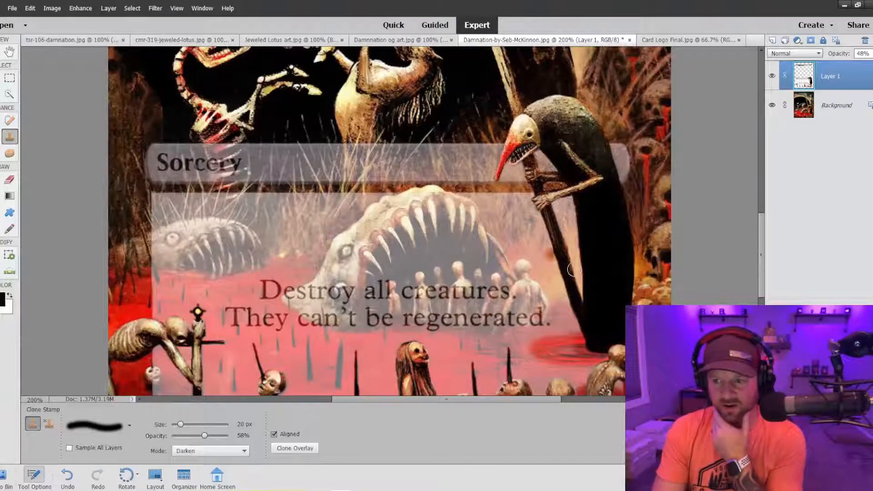
pyautogui.scroll(-1, 598, 293)
pyautogui.scroll(-1, 599, 293)
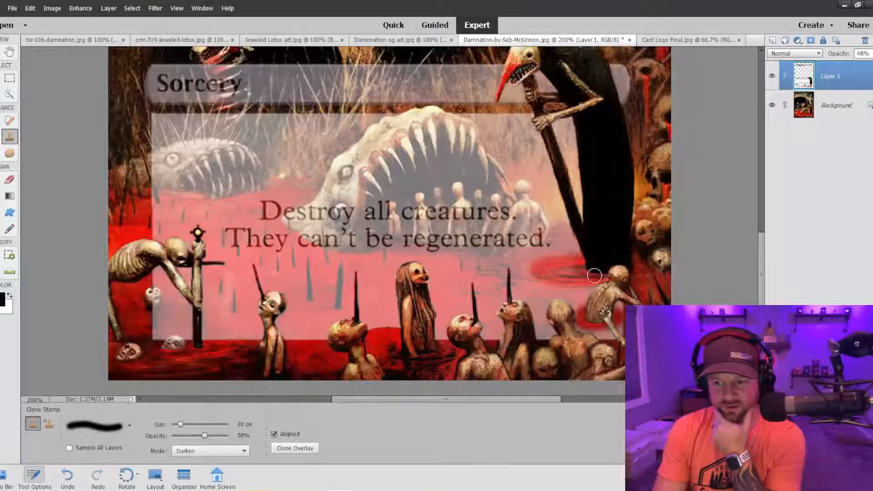
pyautogui.moveTo(594, 275)
pyautogui.mouseDown()
pyautogui.moveTo(563, 272)
pyautogui.moveTo(600, 268)
pyautogui.moveTo(574, 265)
pyautogui.mouseUp()
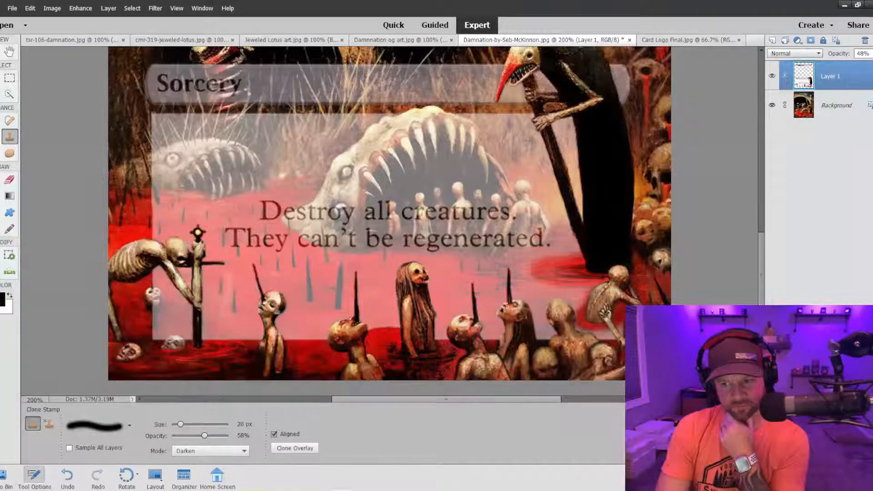
# Check the whole card and clone darker tones over the frame between the crouching figure and its neighbour.
pyautogui.hotkey('ctrl', '-')
pyautogui.hotkey('ctrl', '-')
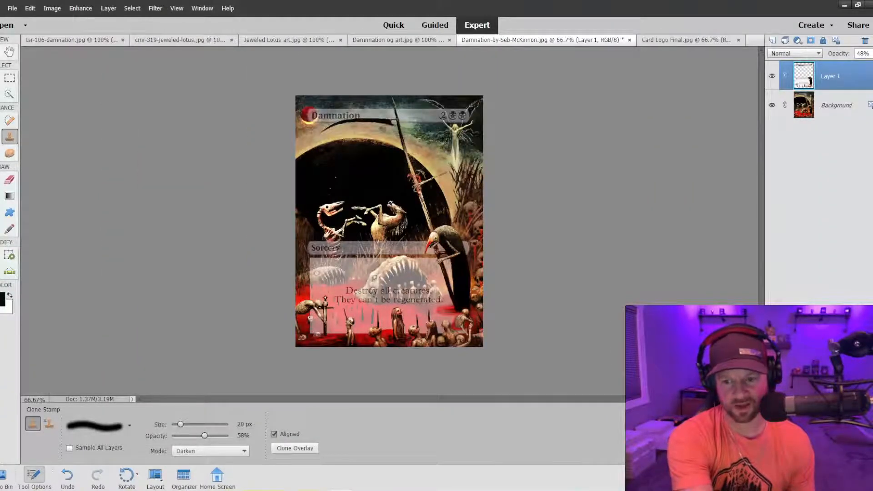
pyautogui.hotkey('ctrl', '+')
pyautogui.hotkey('ctrl', '+')
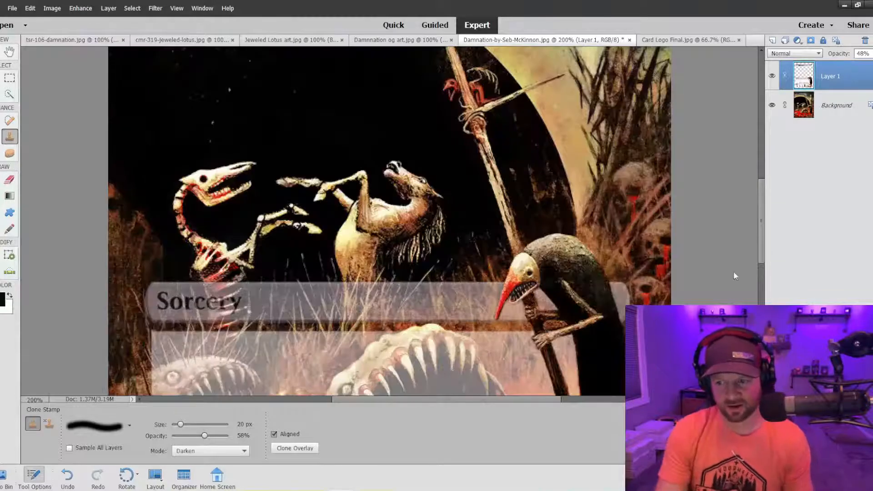
pyautogui.moveTo(760, 245); pyautogui.dragTo(759, 294)
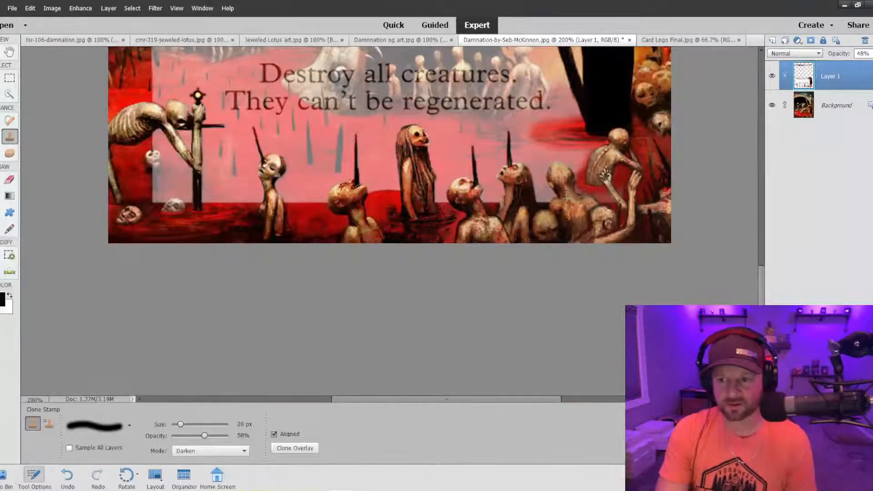
pyautogui.keyDown('alt'); pyautogui.click(621, 188); pyautogui.keyUp('alt')
pyautogui.moveTo(591, 197); pyautogui.dragTo(583, 199)
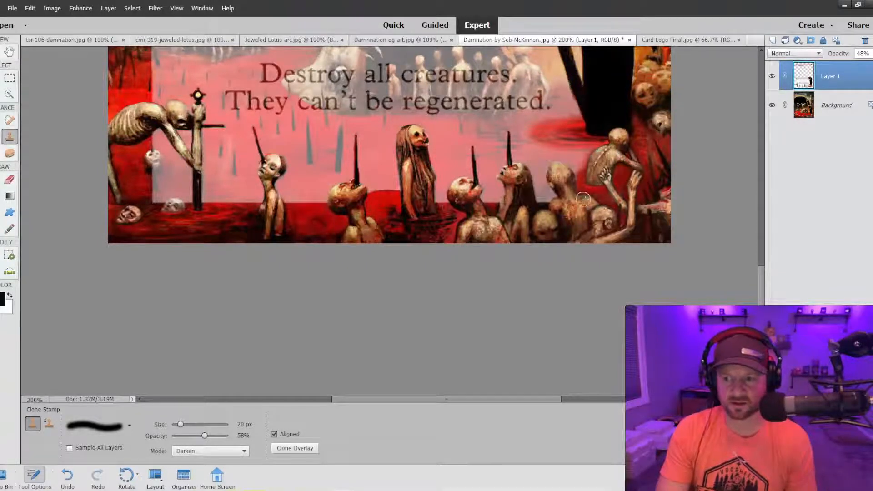
# Review the whole card and undo the last two clone strokes near the crouching figure.
pyautogui.hotkey('ctrl', '-')
pyautogui.hotkey('ctrl', '-')
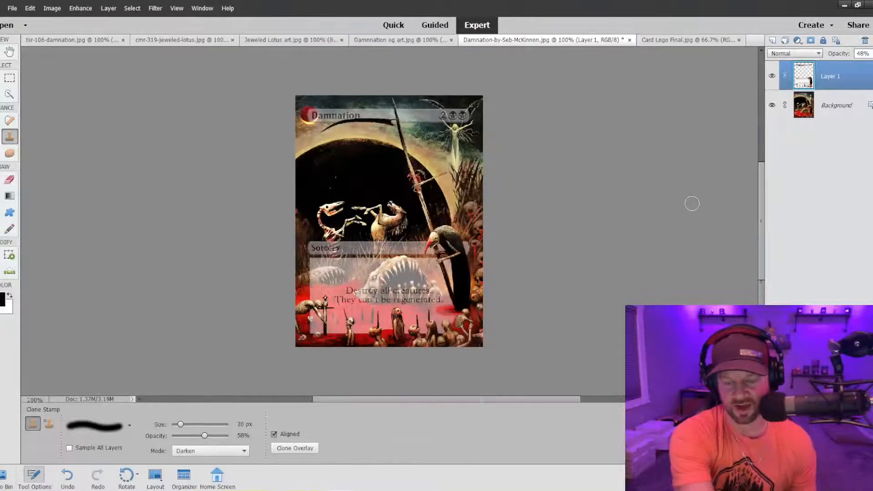
pyautogui.hotkey('ctrl', '+')
pyautogui.hotkey('ctrl', '+')
pyautogui.scroll(-3, 607, 232)
pyautogui.scroll(-3, 607, 233)
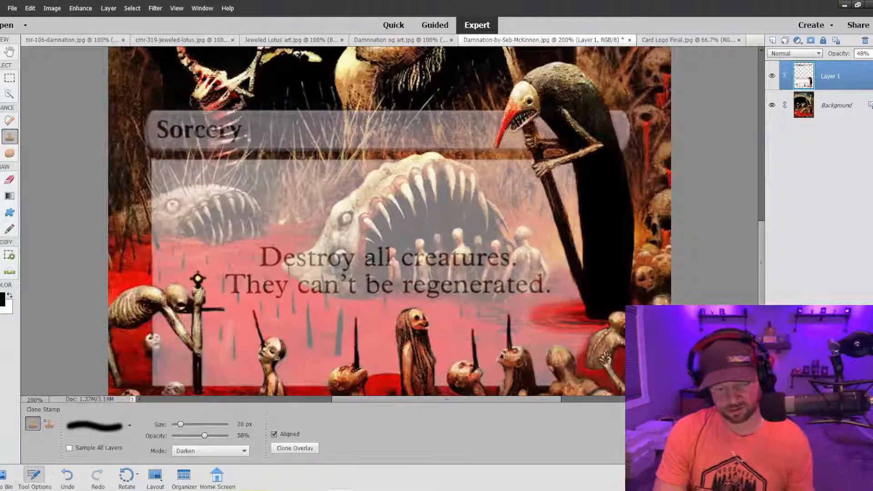
pyautogui.hotkey('ctrl', 'z')
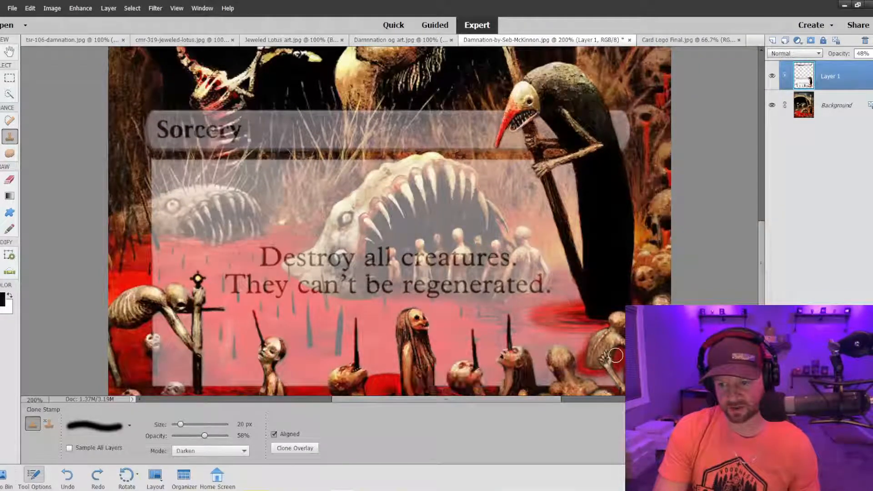
pyautogui.hotkey('ctrl', 'z')
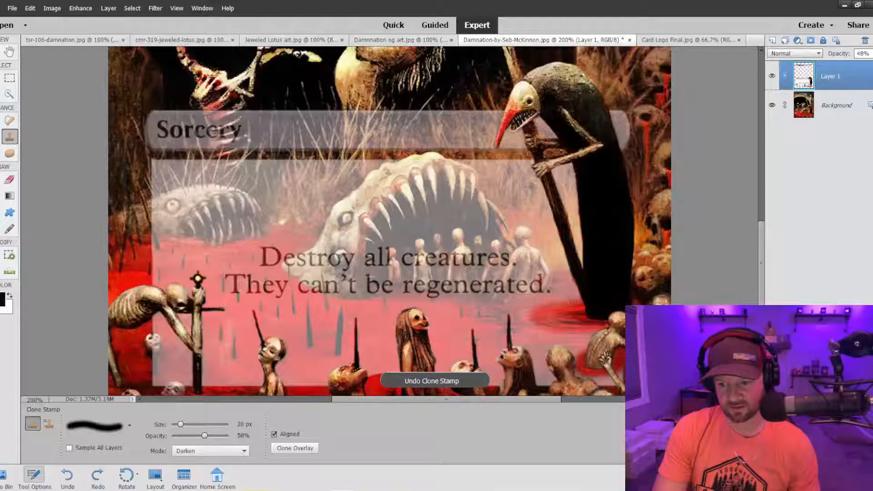
# Clone over the frame along the crouching figure's back and below it, and check the whole card.
pyautogui.moveTo(596, 345)
pyautogui.mouseDown()
pyautogui.moveTo(592, 375)
pyautogui.moveTo(619, 371)
pyautogui.moveTo(571, 380)
pyautogui.moveTo(619, 370)
pyautogui.moveTo(608, 382)
pyautogui.moveTo(585, 378)
pyautogui.moveTo(624, 372)
pyautogui.moveTo(604, 365)
pyautogui.moveTo(586, 373)
pyautogui.moveTo(624, 361)
pyautogui.moveTo(601, 376)
pyautogui.mouseUp()
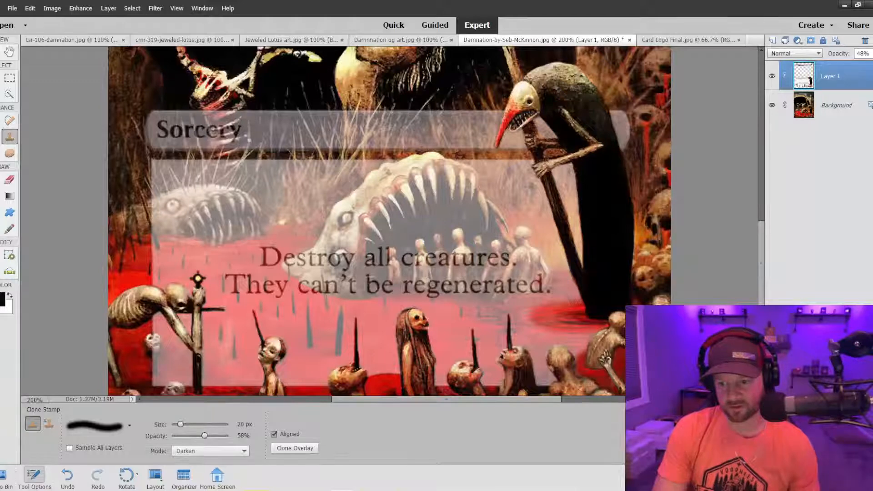
pyautogui.click(614, 386)
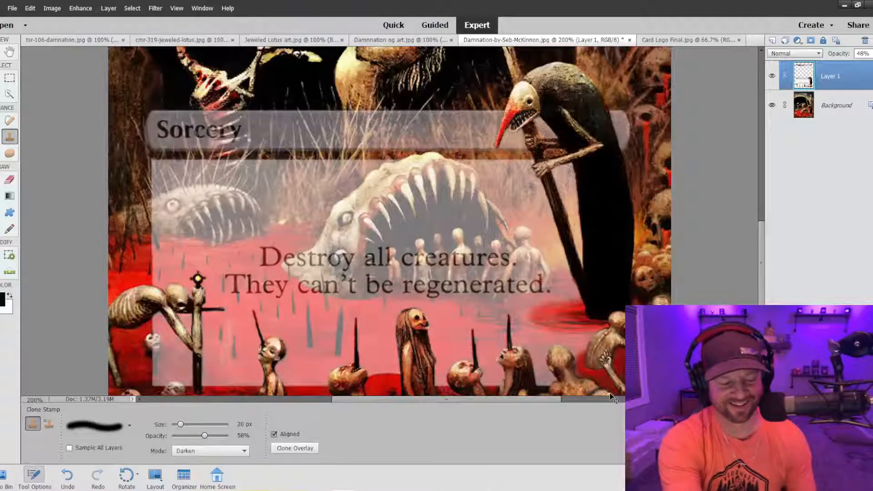
pyautogui.hotkey('ctrl', '-')
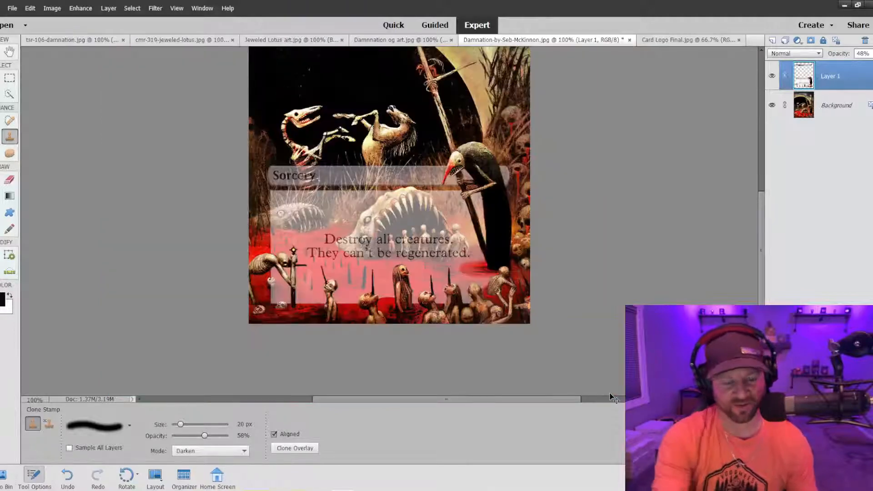
pyautogui.hotkey('ctrl', '-')
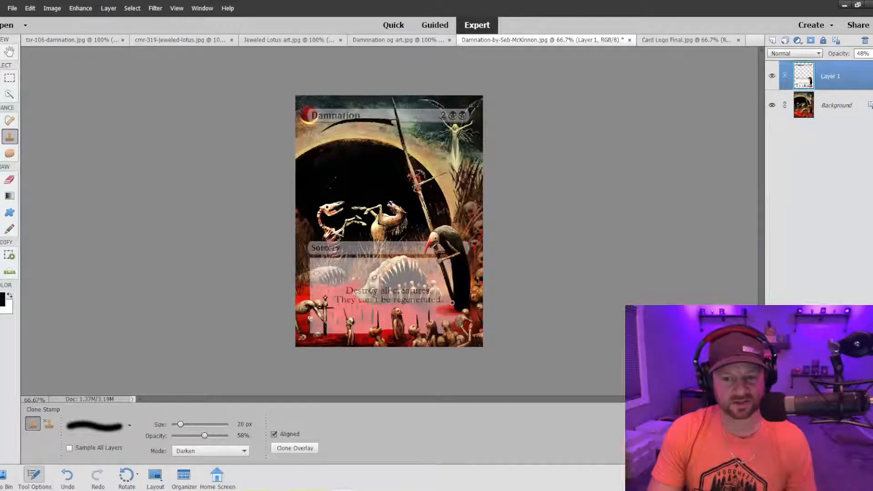
# Raise the Clone Stamp's opacity to 100%.
pyautogui.hotkey('ctrl', '+')
pyautogui.hotkey('ctrl', '+')
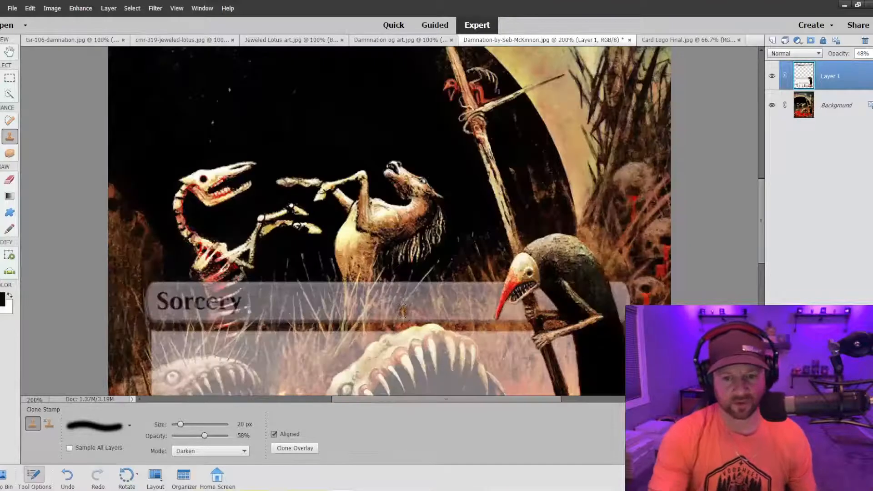
pyautogui.scroll(-3, 398, 316)
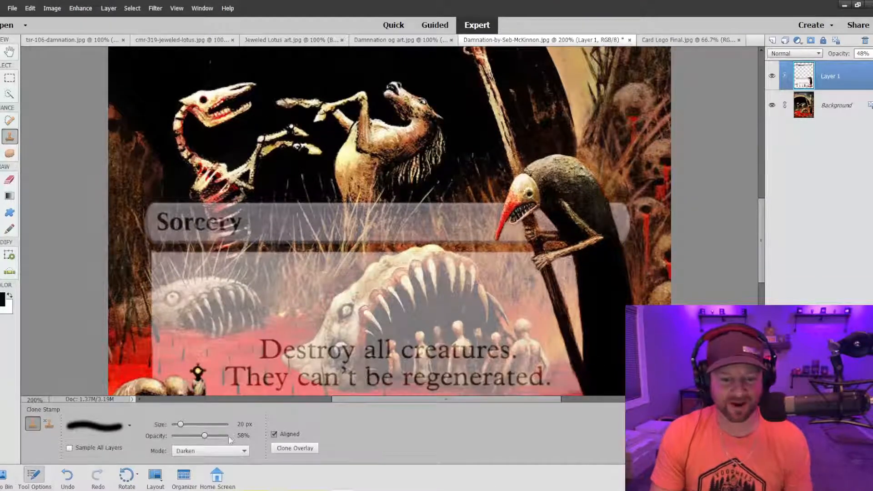
pyautogui.moveTo(205, 436); pyautogui.dragTo(222, 436)
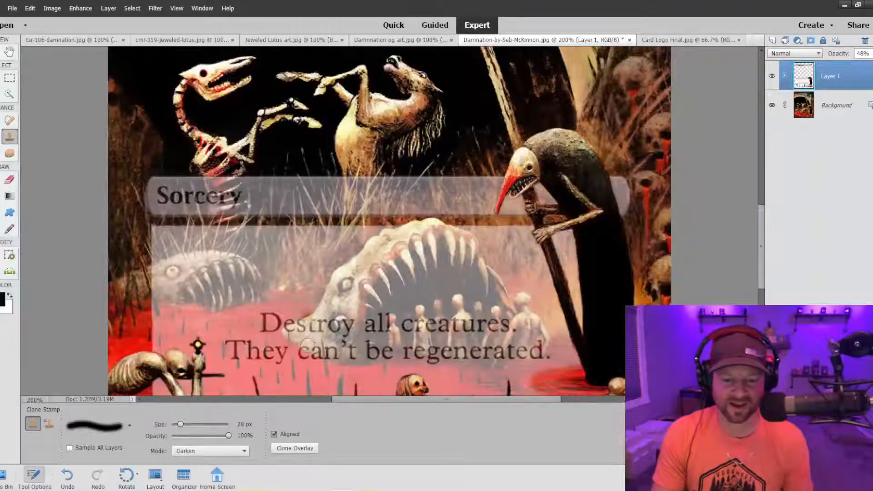
pyautogui.scroll(-3, 225, 314)
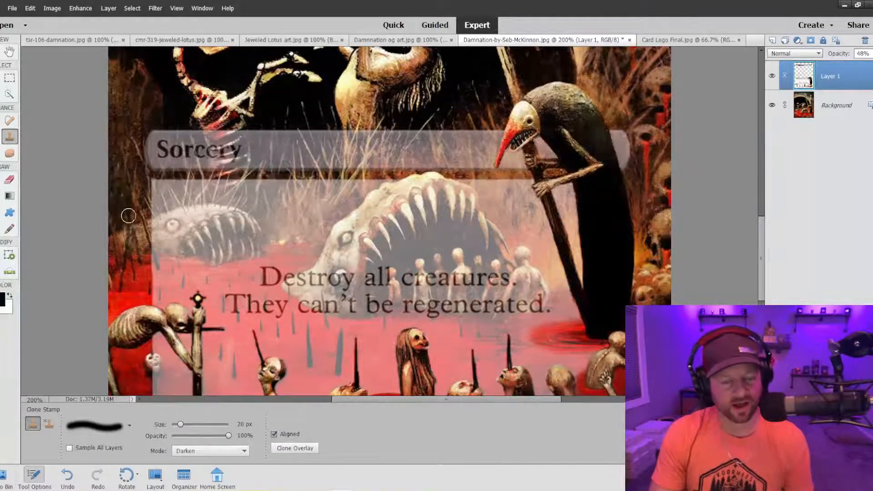
pyautogui.scroll(-3, 128, 215)
pyautogui.scroll(1, 129, 262)
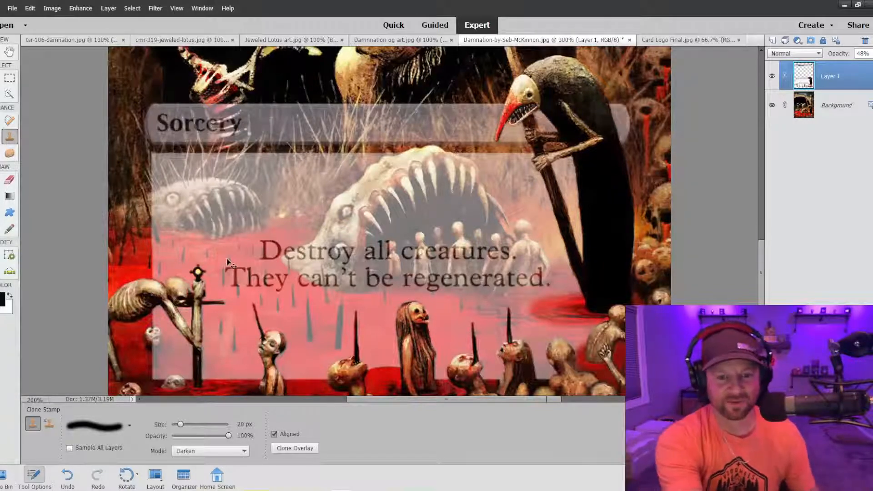
# Inspect the start of the Sorcery type bar up close and undo the last clone stroke there.
pyautogui.hotkey('ctrl', '=')
pyautogui.scroll(3, 190, 217)
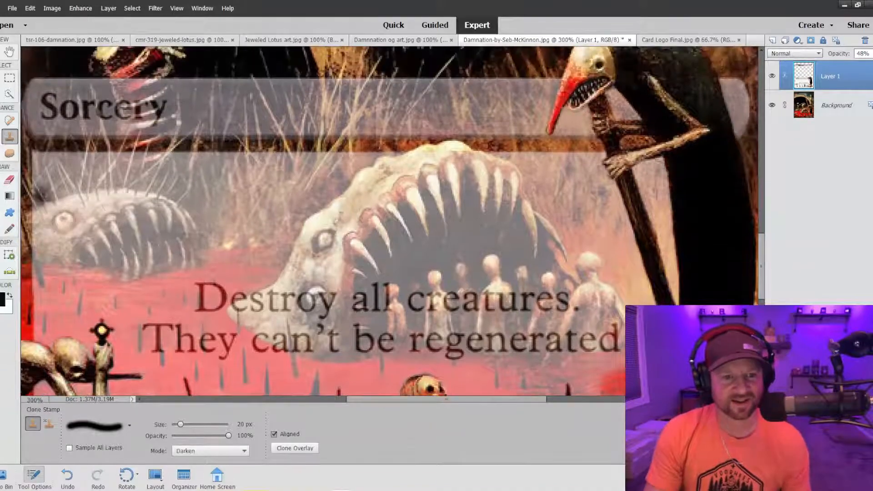
pyautogui.moveTo(380, 400); pyautogui.dragTo(315, 400)
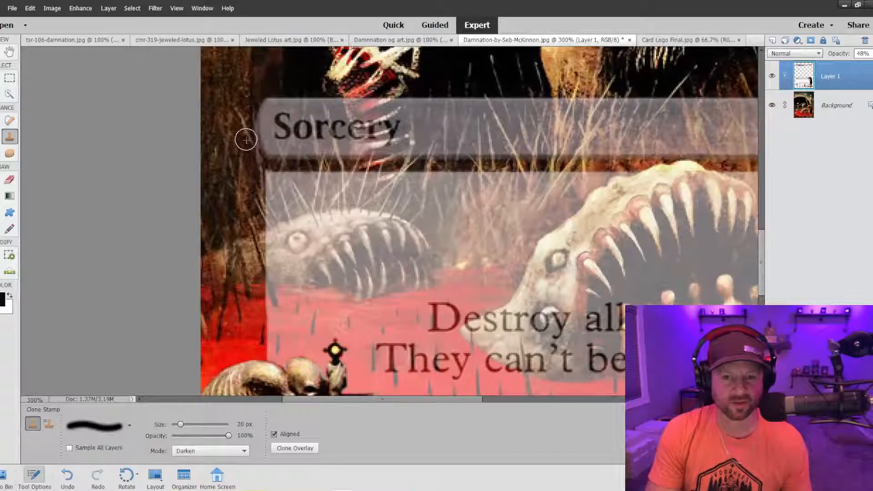
pyautogui.hotkey('ctrl', 'z')
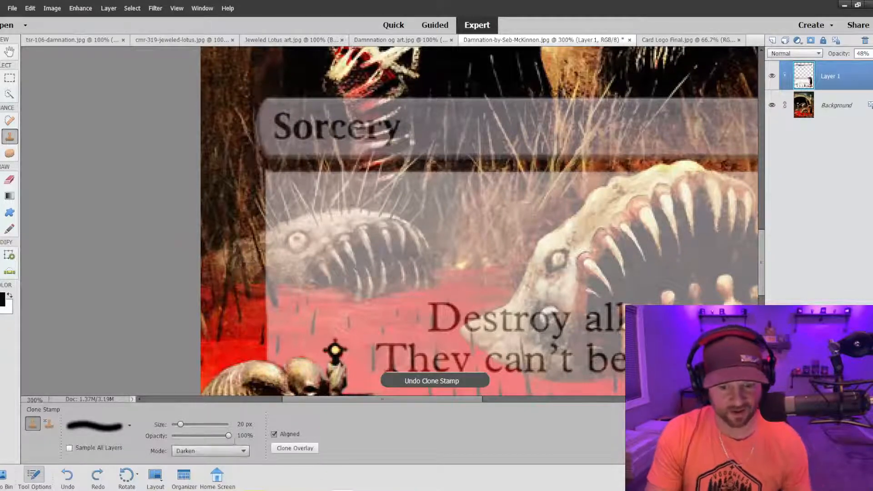
# Switch the Clone Stamp to the hard 9 px brush, work beside the type bar's lower corner and reduce the brush to 6 px.
pyautogui.click(130, 424)
pyautogui.click(111, 387)
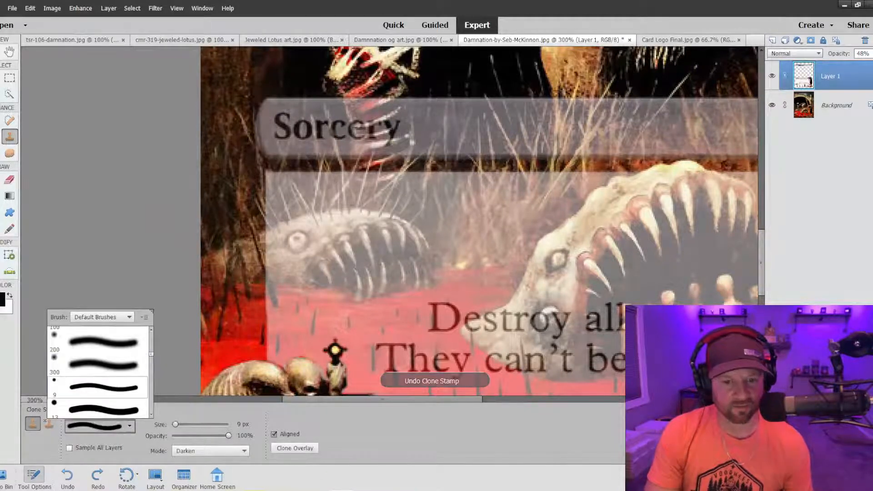
pyautogui.click(253, 156)
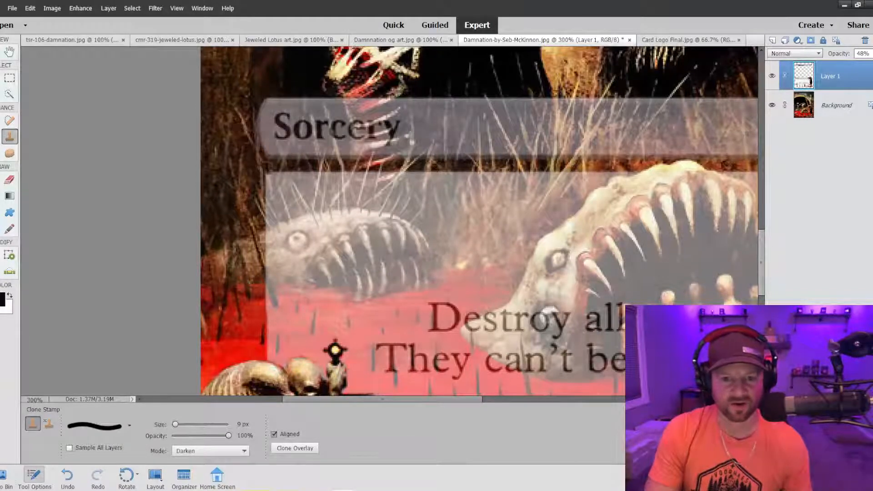
pyautogui.press('[')
pyautogui.press('[')
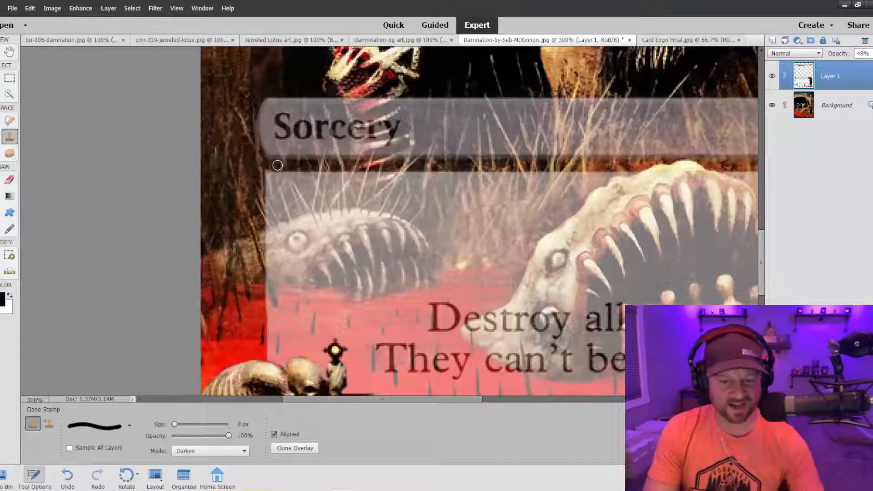
pyautogui.press('[')
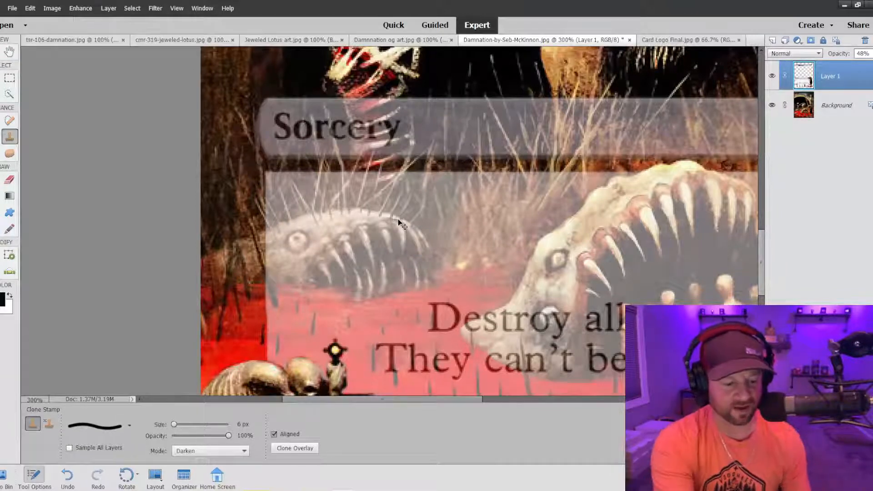
# View the whole card and raise Layer 1's opacity to 53%.
pyautogui.hotkey('ctrl', '=')
pyautogui.hotkey('ctrl', '-')
pyautogui.hotkey('ctrl', '-')
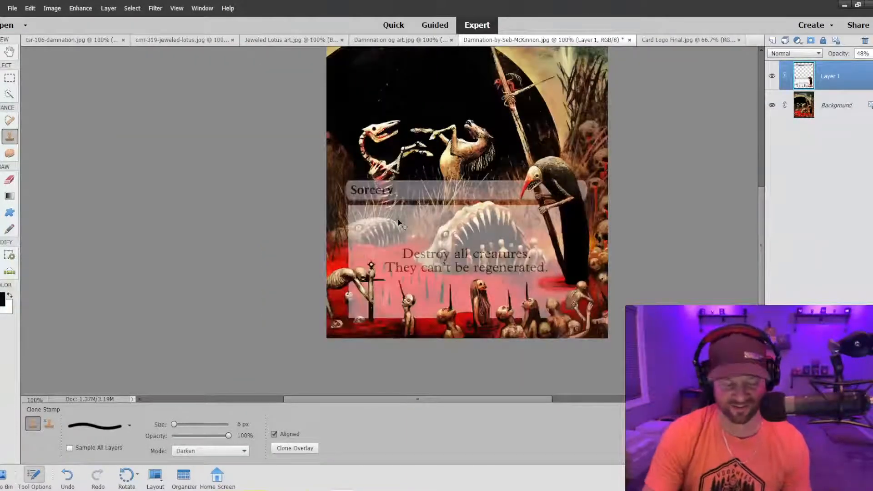
pyautogui.hotkey('ctrl', '=')
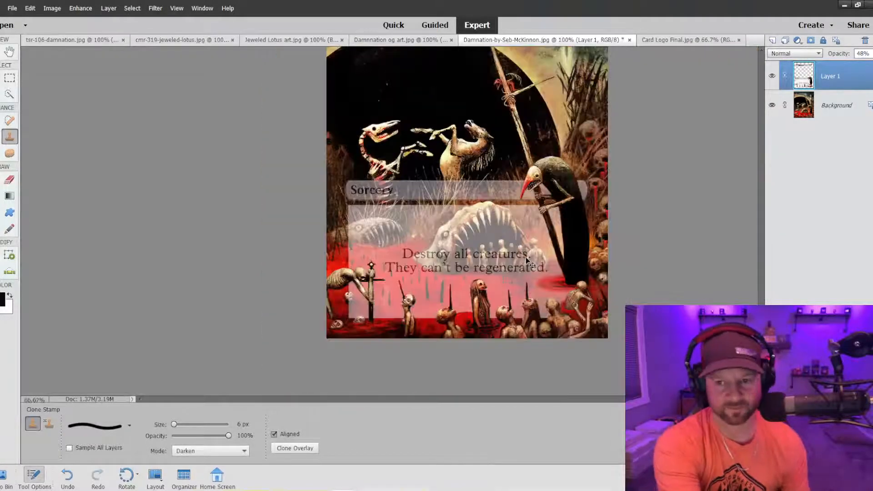
pyautogui.hotkey('ctrl', '-')
pyautogui.hotkey('ctrl', '-')
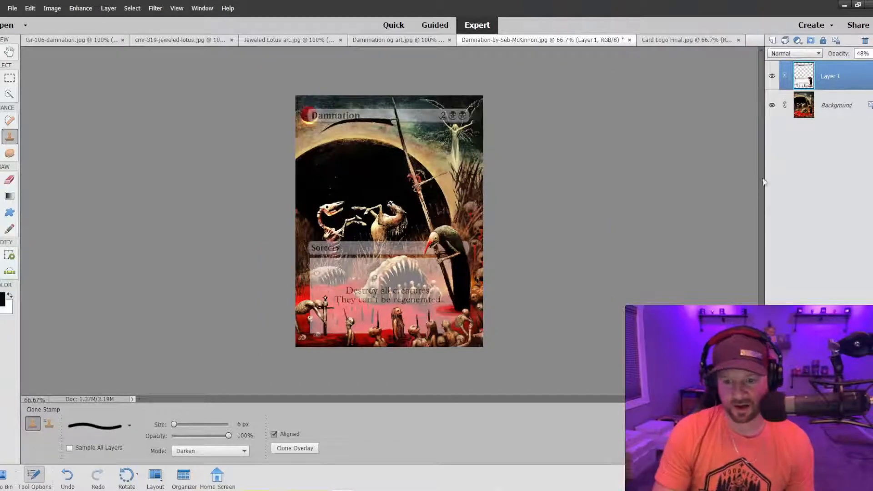
pyautogui.click(870, 54)
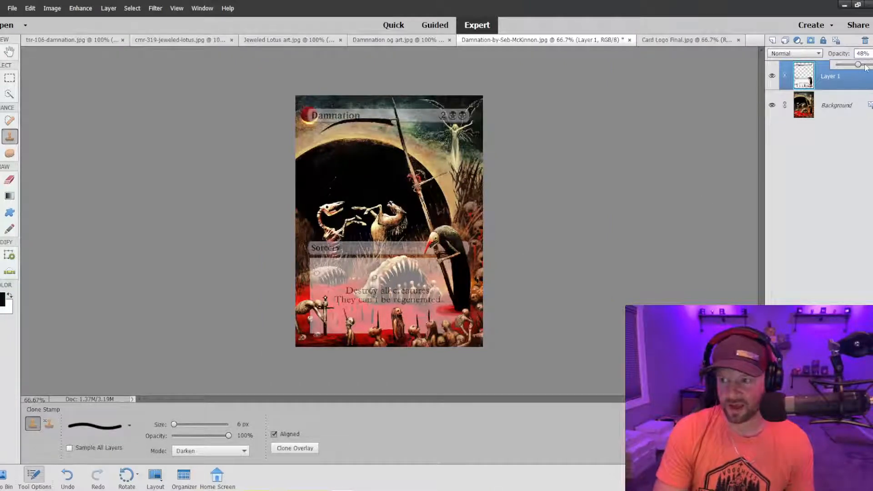
pyautogui.moveTo(866, 67); pyautogui.dragTo(869, 66)
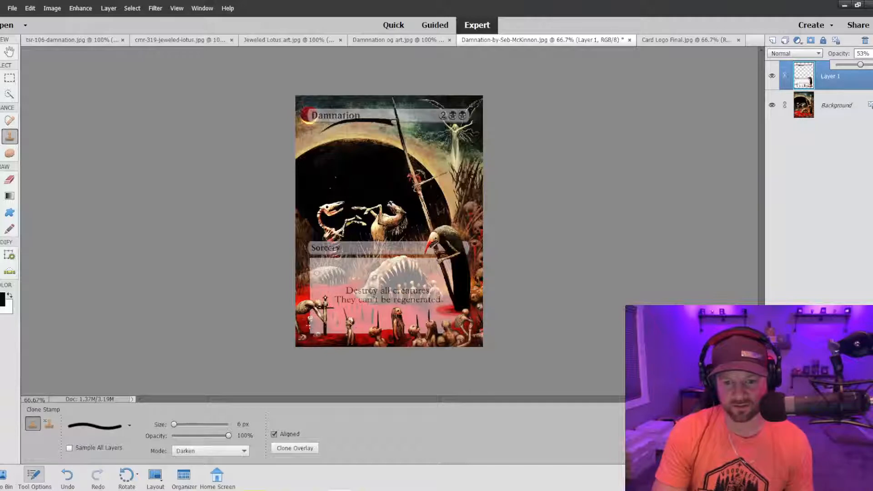
# Clone the small head beneath the bowed skeleton over the text box edge, undoing the last stroke below it.
pyautogui.hotkey('ctrl', '=')
pyautogui.hotkey('ctrl', '=')
pyautogui.scroll(-2, 277, 308)
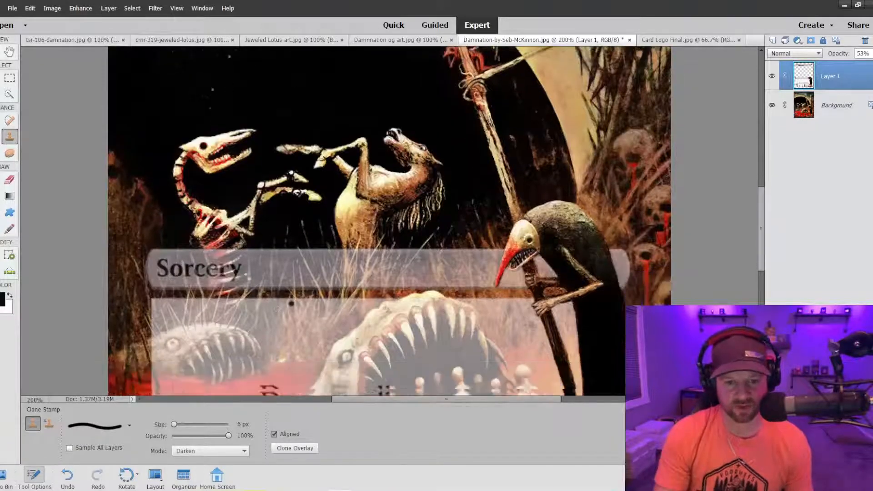
pyautogui.scroll(-5, 292, 303)
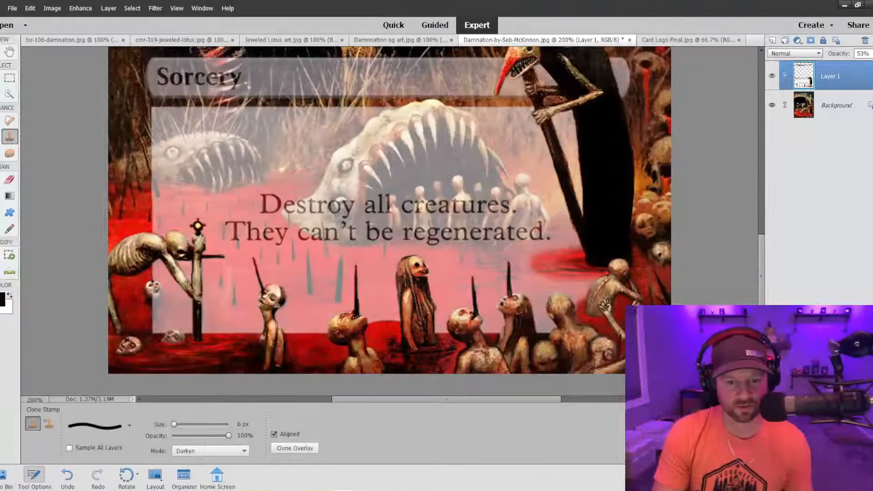
pyautogui.keyDown('alt'); pyautogui.click(156, 300); pyautogui.keyUp('alt')
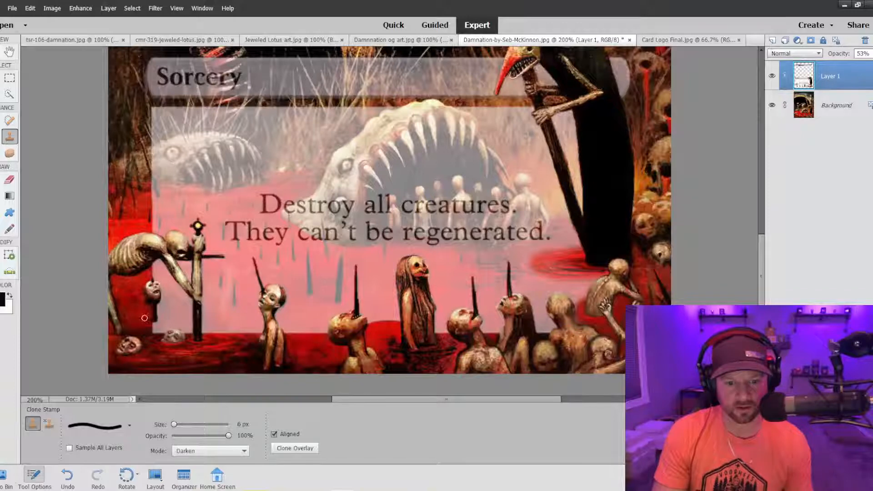
pyautogui.hotkey('ctrl', 'z')
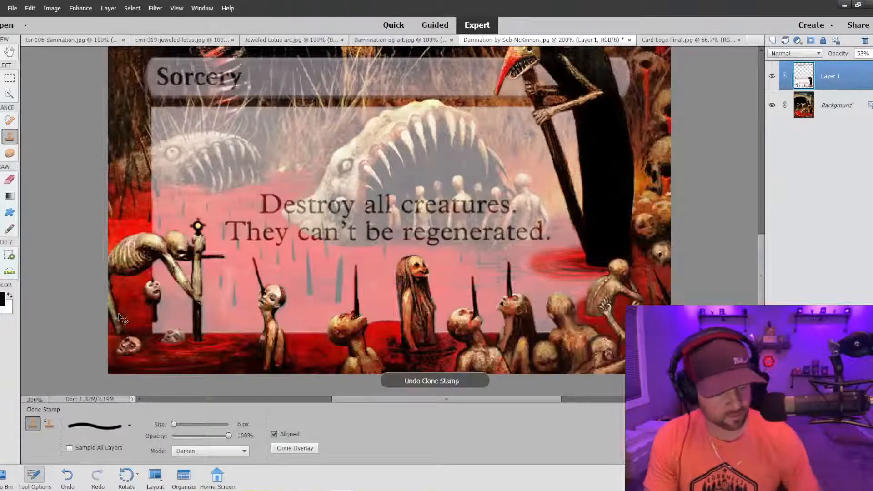
# Lower the Clone Stamp's opacity to 44% and switch to the soft 300 px brush.
pyautogui.click(215, 435)
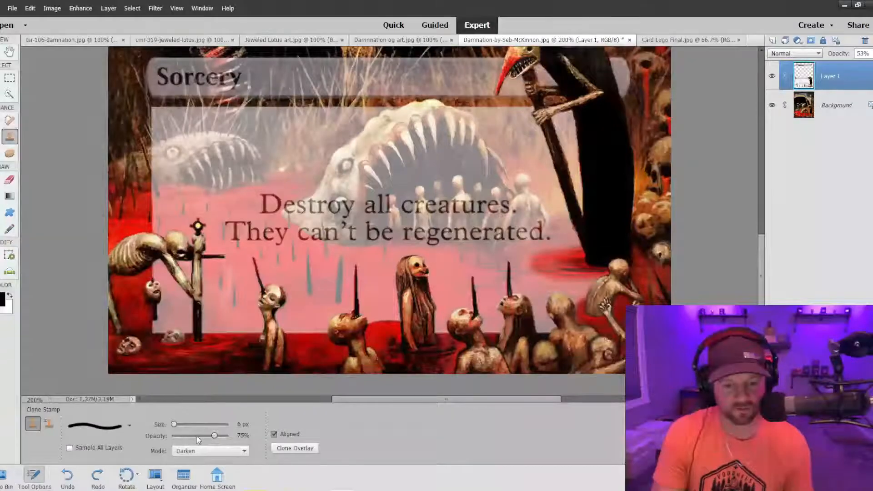
pyautogui.click(197, 436)
pyautogui.click(130, 426)
pyautogui.click(86, 361)
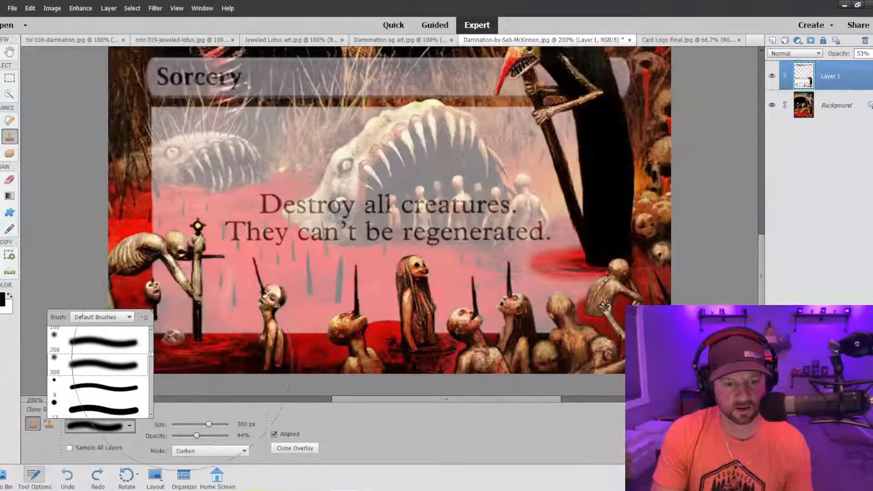
# Undo the trial stroke, reduce the soft Clone Stamp brush to 20 px and clone the blood around the small heads below the bowed skeleton.
pyautogui.moveTo(254, 296); pyautogui.dragTo(214, 295)
pyautogui.hotkey('ctrl', 'z')
pyautogui.press('[')
pyautogui.press('[')
pyautogui.press('[')
pyautogui.press('[')
pyautogui.press('[')
pyautogui.press('[')
pyautogui.press('[')
pyautogui.press('[')
pyautogui.press('[')
pyautogui.press('[')
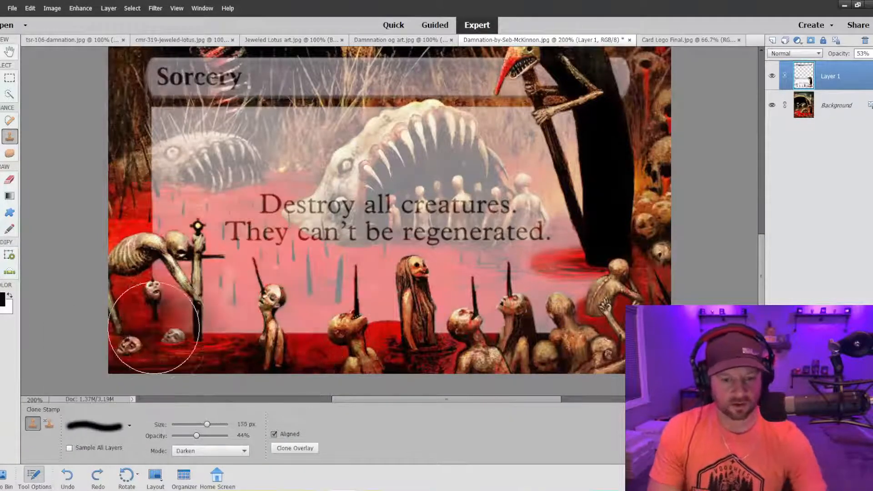
pyautogui.press('[')
pyautogui.press('[')
pyautogui.press('[')
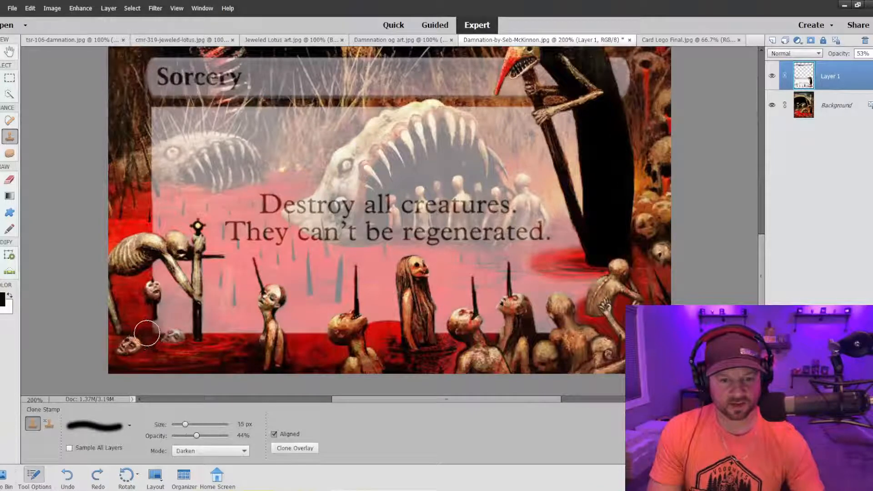
pyautogui.moveTo(149, 325); pyautogui.dragTo(184, 370)
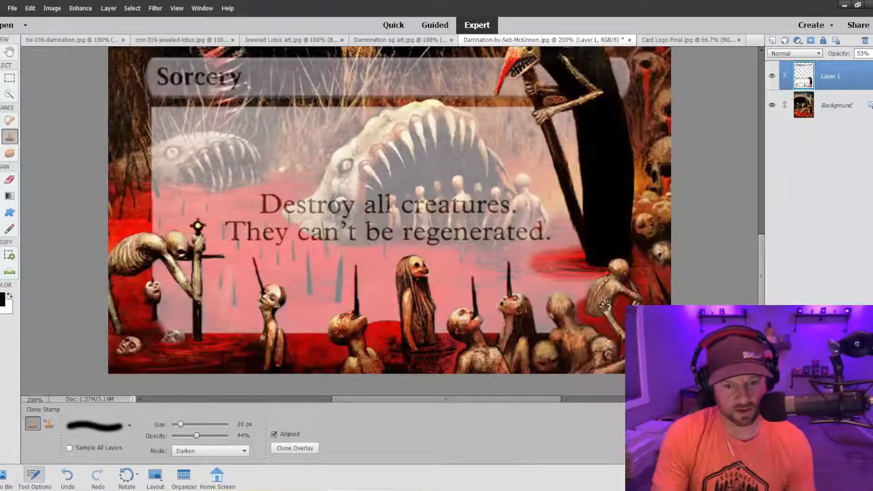
pyautogui.moveTo(175, 336); pyautogui.dragTo(176, 336)
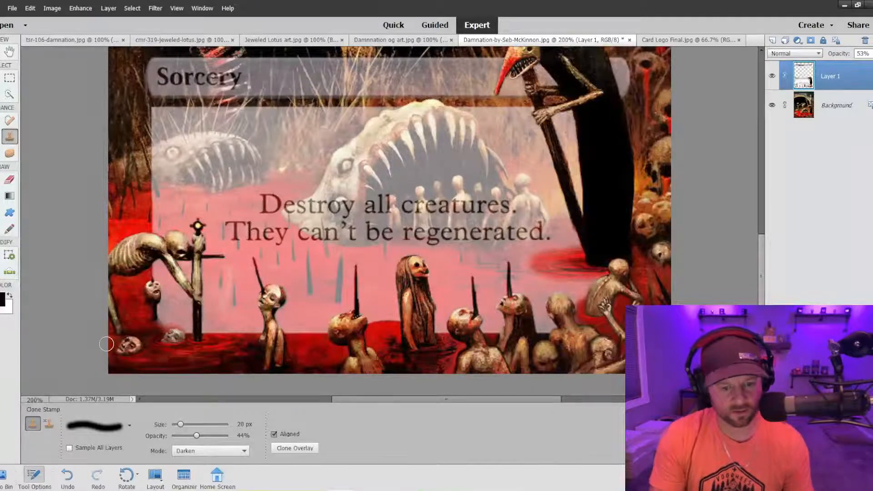
# Enlarge the Clone Stamp brush to 45 px and blend the text box's lower edge into the blood pool.
pyautogui.hotkey('ctrl', '-')
pyautogui.hotkey('ctrl', '-')
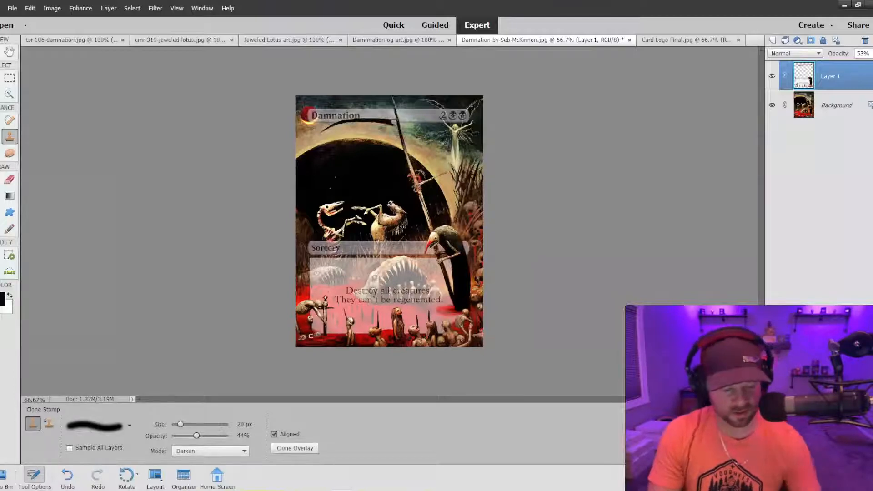
pyautogui.press(']')
pyautogui.press(']')
pyautogui.press(']')
pyautogui.press(']')
pyautogui.press(']')
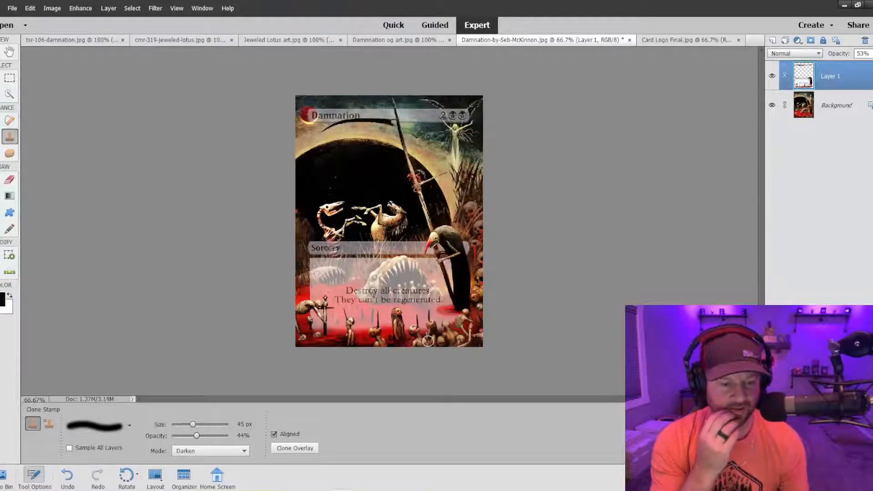
# Check the blended lower edge and the whole card, and raise Layer 1's opacity to 57%.
pyautogui.hotkey('ctrl', '+')
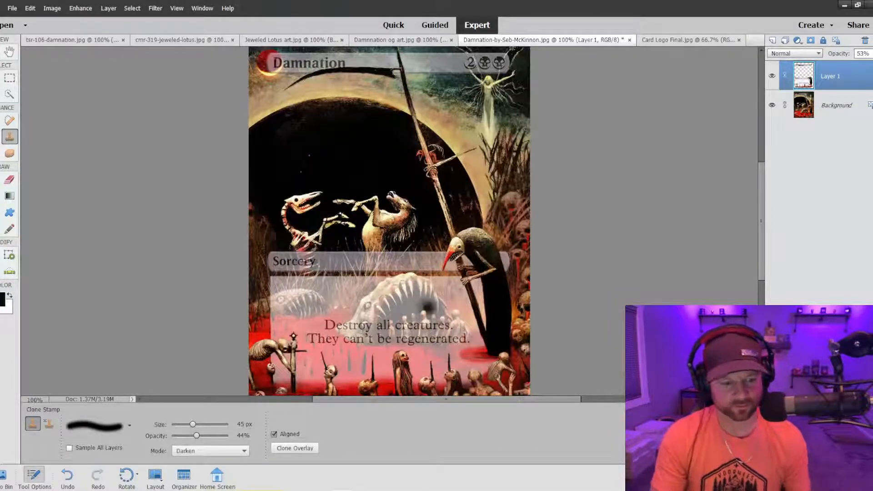
pyautogui.scroll(-3, 429, 305)
pyautogui.scroll(-3, 445, 306)
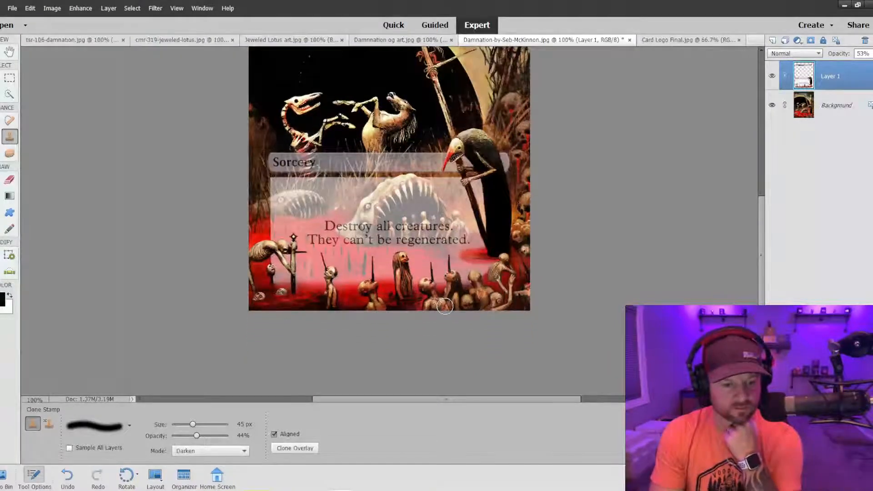
pyautogui.scroll(-1, 445, 306)
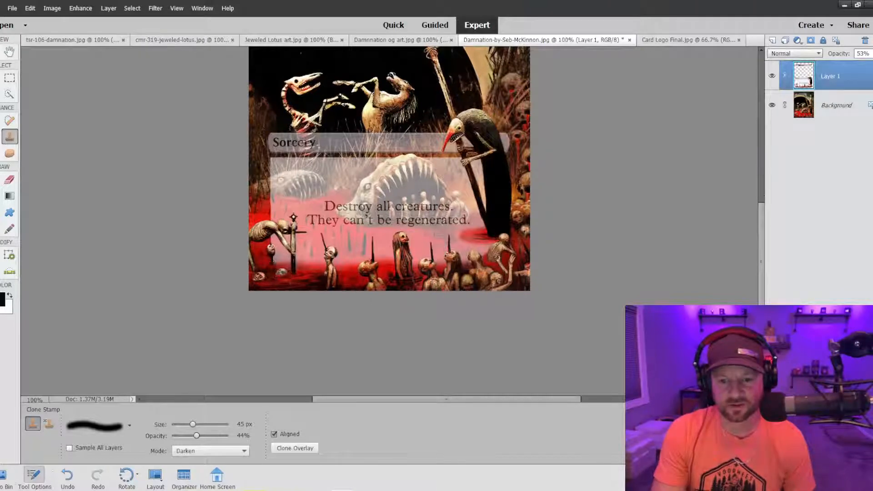
pyautogui.hotkey('ctrl', '-')
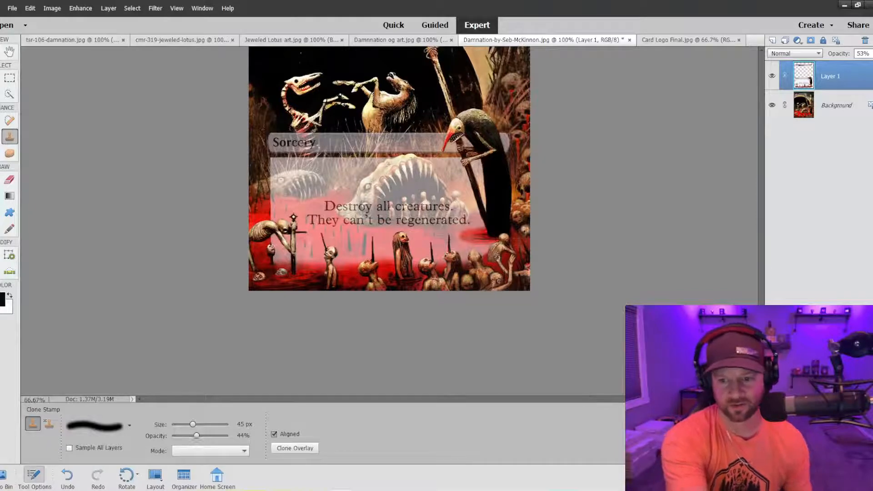
pyautogui.hotkey('ctrl', '-')
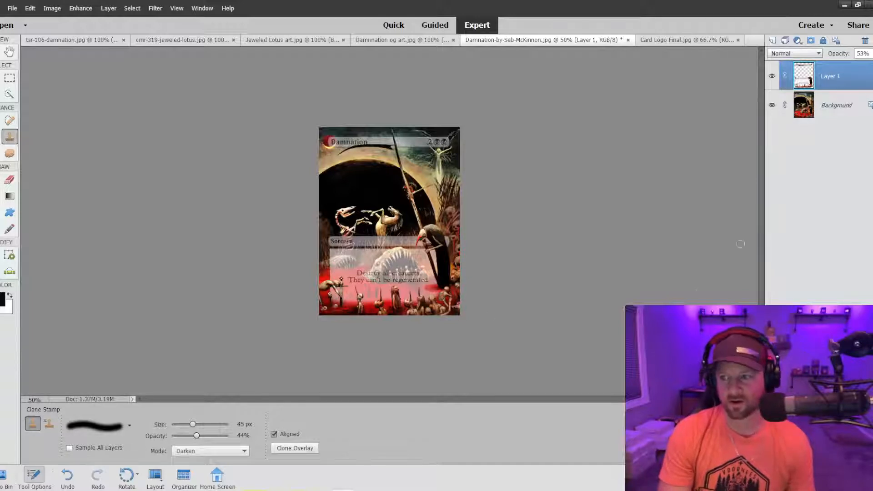
pyautogui.click(868, 54)
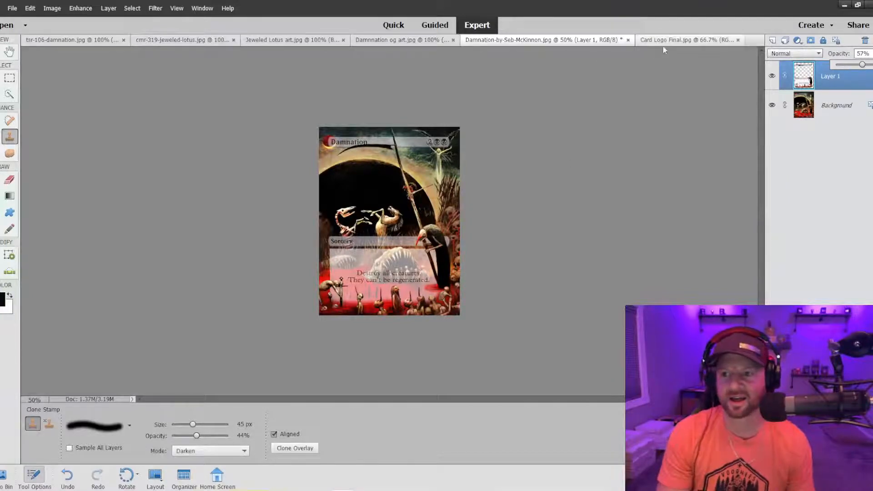
# Copy the selected round CS logo from Card Logo Final.jpg and paste it into the Damnation card as a new layer for moving.
pyautogui.click(677, 45)
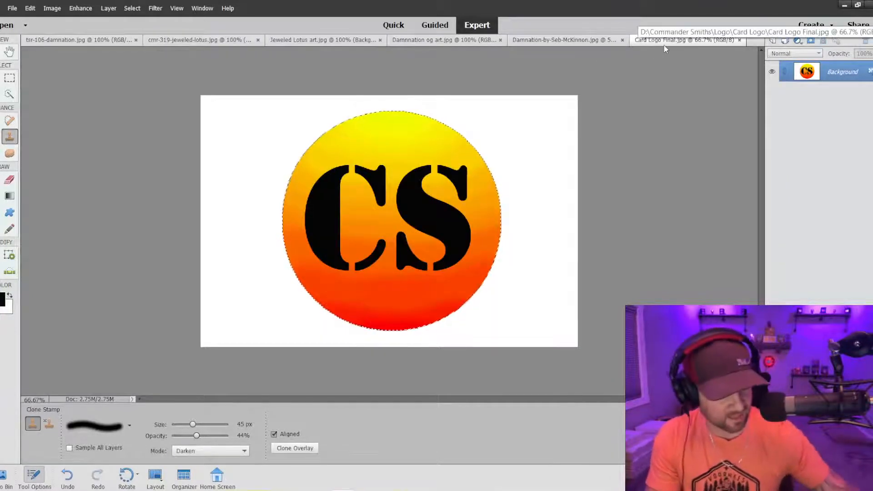
pyautogui.click(564, 40)
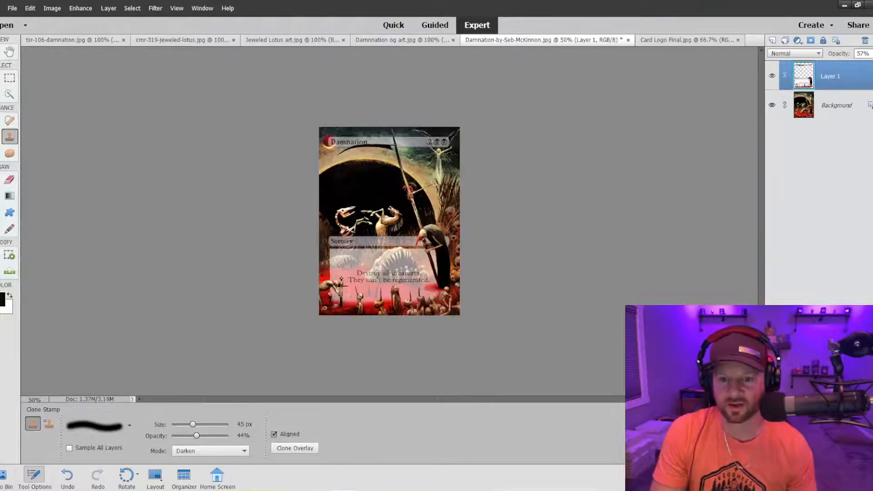
pyautogui.hotkey('ctrl', 'v')
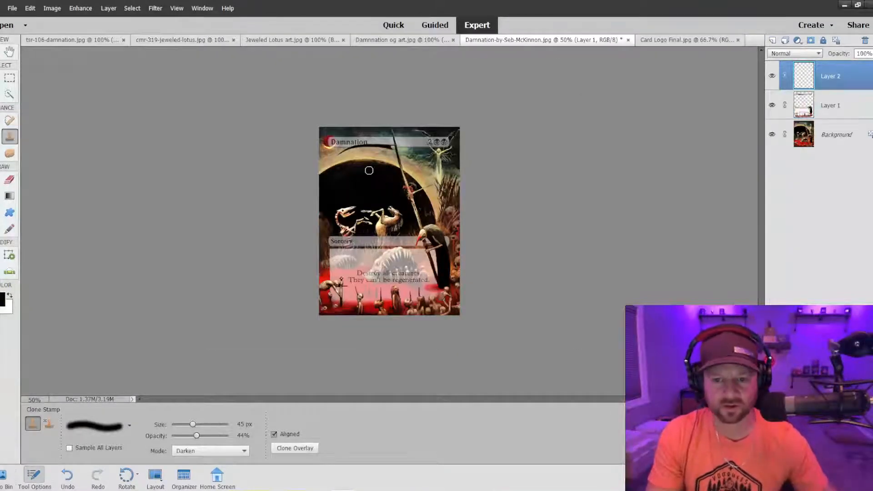
pyautogui.press('v')
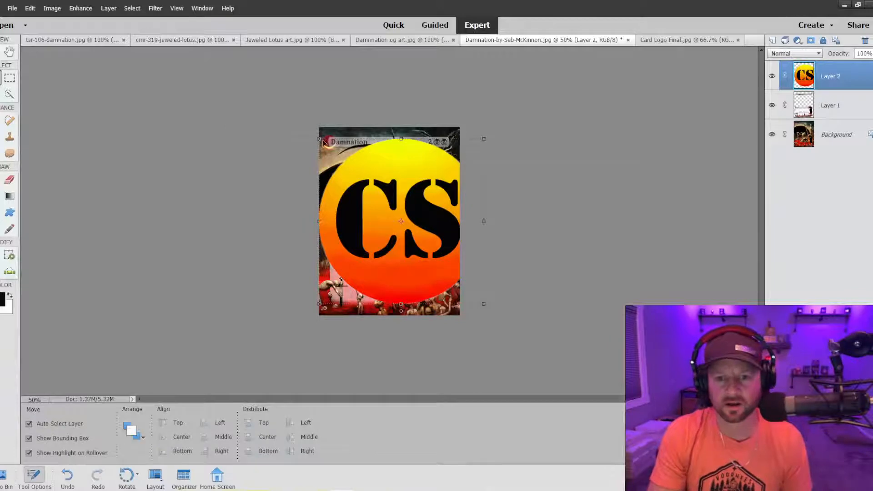
# Scale the CS logo down proportionally to about 5.29% of its pasted size.
pyautogui.moveTo(319, 139); pyautogui.dragTo(351, 222)
pyautogui.hotkey('ctrl', '=')
pyautogui.hotkey('ctrl', '=')
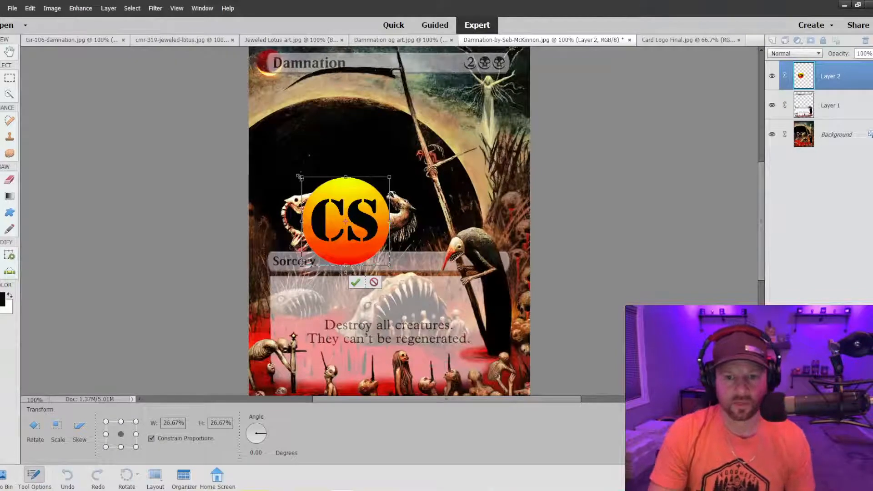
pyautogui.moveTo(302, 176); pyautogui.dragTo(326, 201)
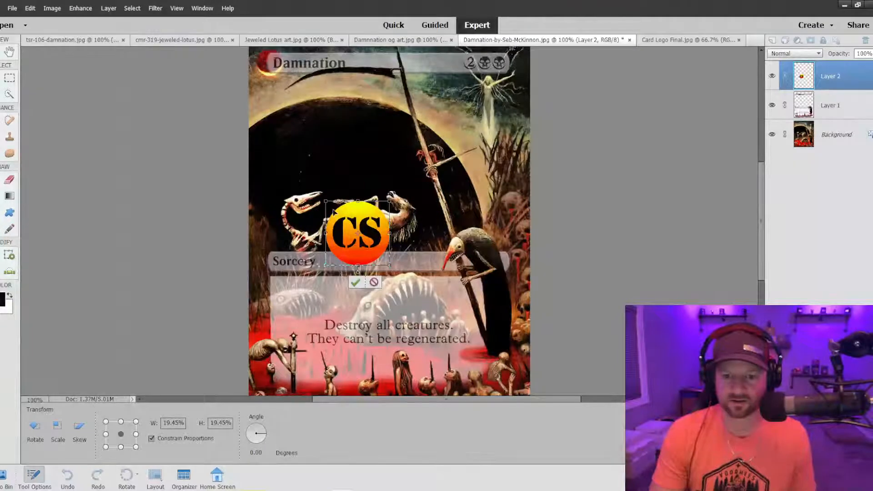
pyautogui.moveTo(325, 200); pyautogui.dragTo(376, 355)
pyautogui.scroll(-5, 389, 221)
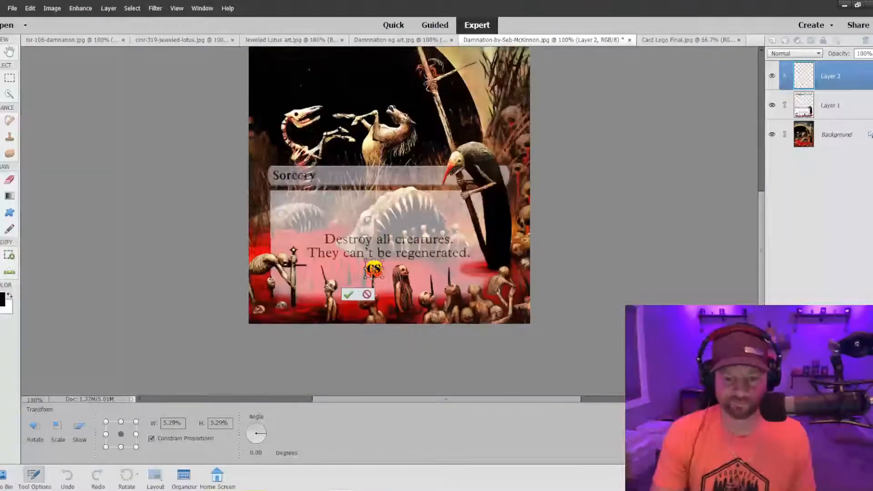
# Place the CS logo over the red eclipse beside the card title and enlarge it to about 7.72%.
pyautogui.moveTo(379, 272); pyautogui.dragTo(256, 106)
pyautogui.scroll(5, 284, 185)
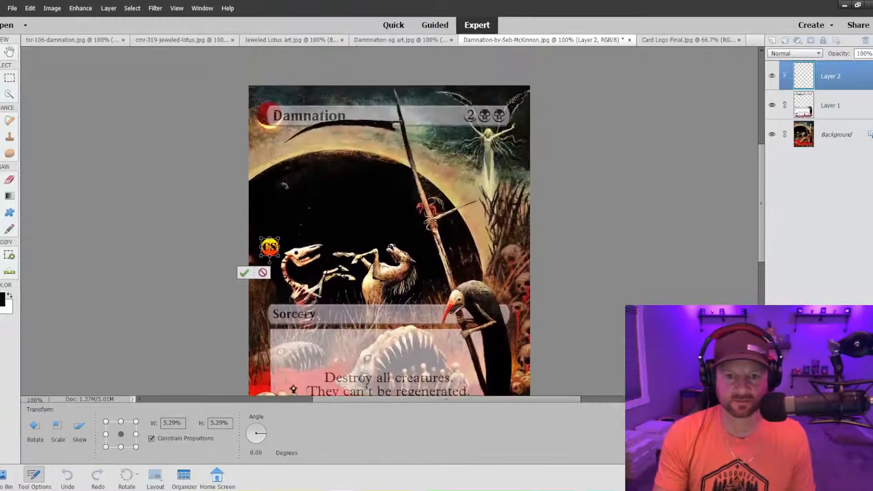
pyautogui.moveTo(269, 248); pyautogui.dragTo(284, 129)
pyautogui.moveTo(275, 119); pyautogui.dragTo(256, 100)
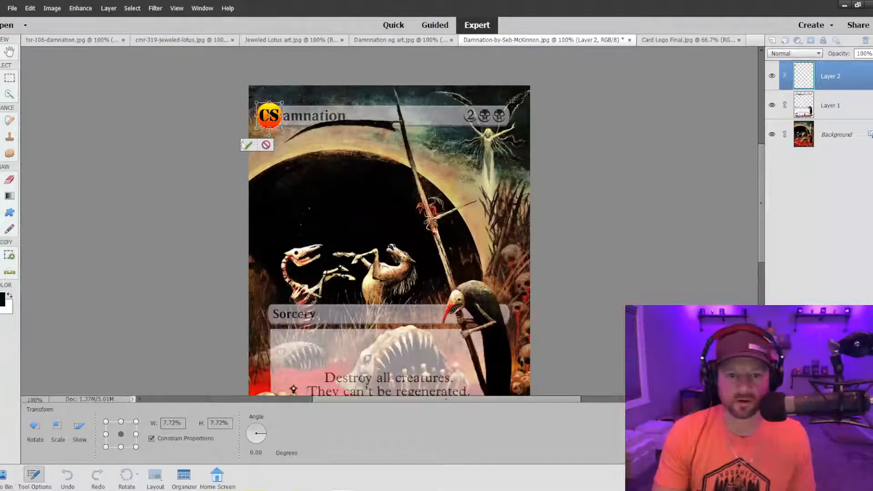
pyautogui.click(247, 145)
# Reorder the layers so the card frame on Layer 1 lies above the CS logo on Layer 2.
pyautogui.click(822, 110)
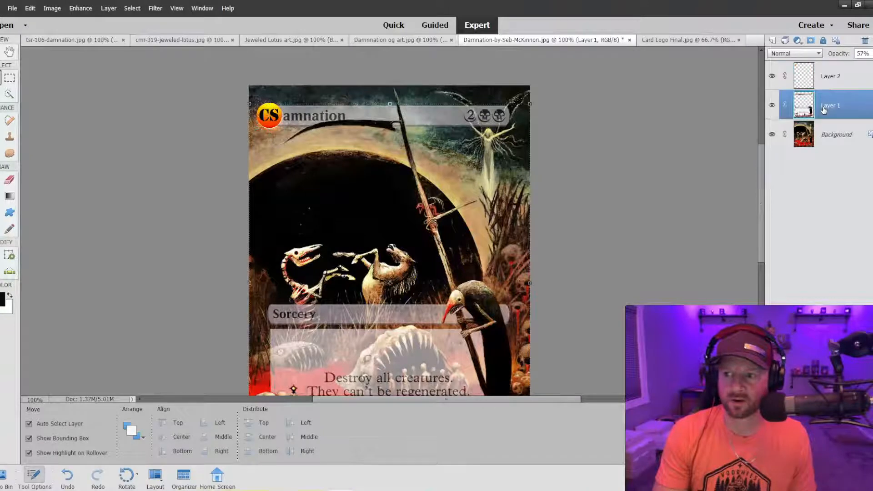
pyautogui.moveTo(820, 78); pyautogui.dragTo(820, 104)
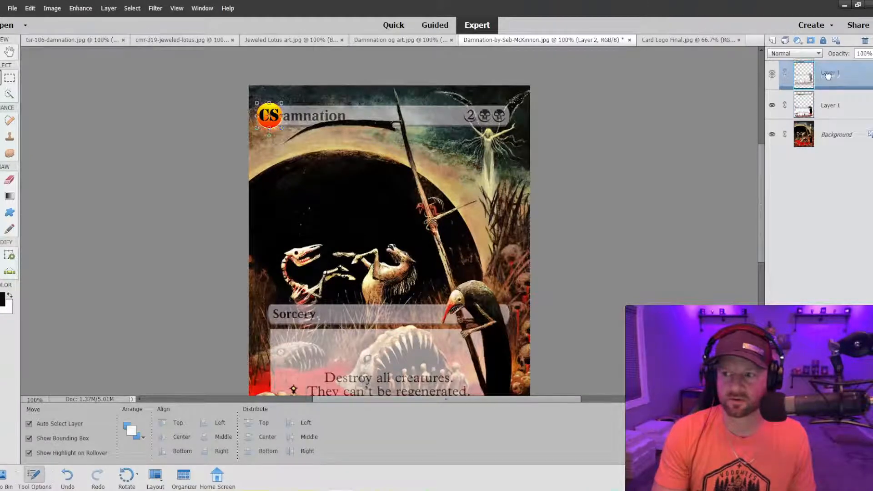
pyautogui.click(831, 113)
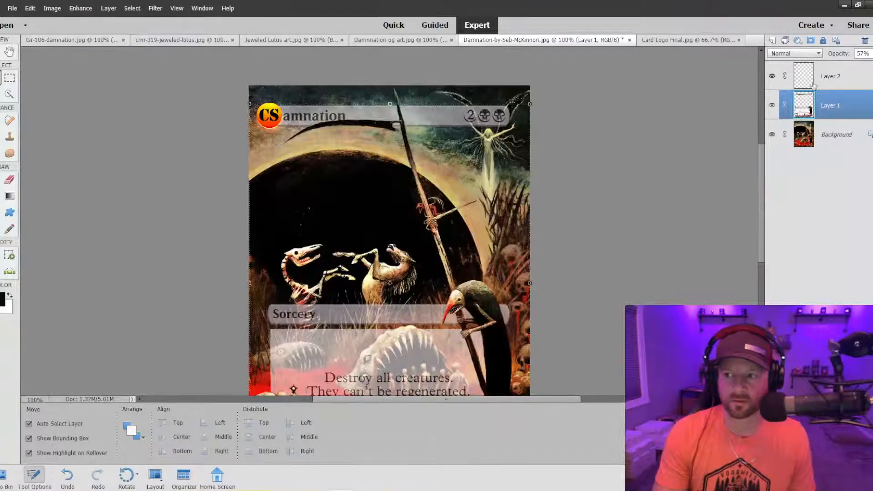
pyautogui.click(268, 119)
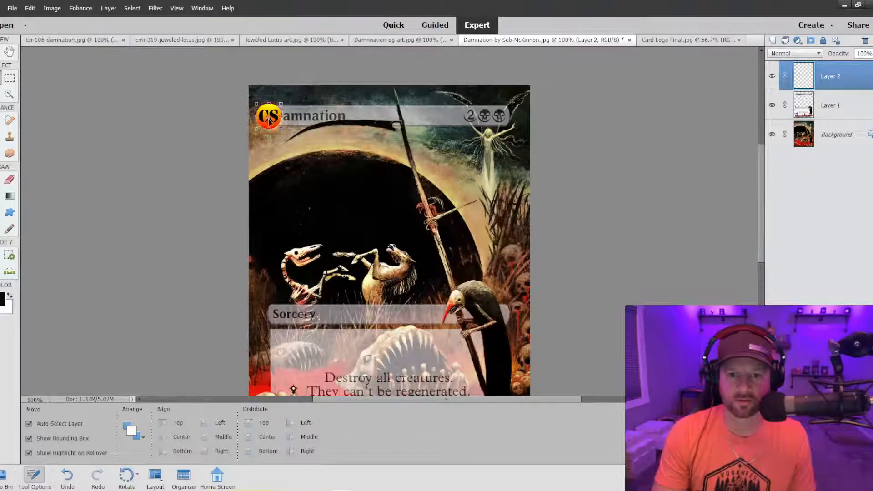
pyautogui.moveTo(832, 107); pyautogui.dragTo(828, 76)
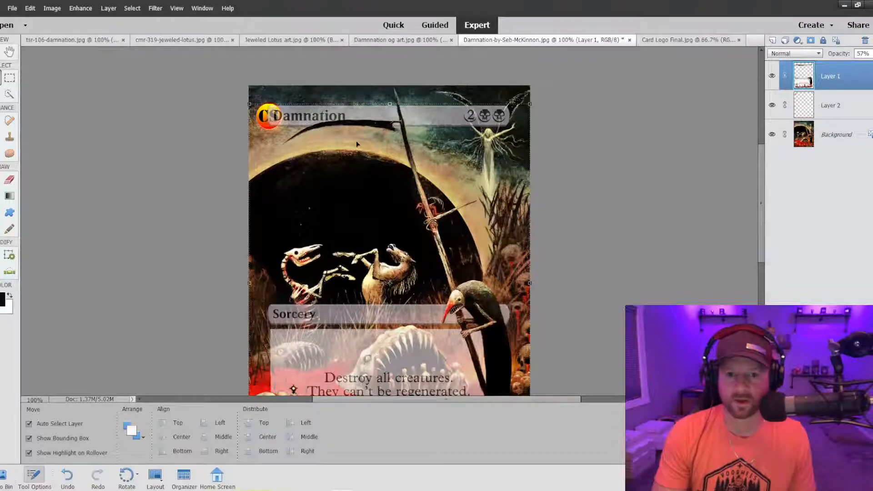
# Select the CS logo and nudge it slightly upward to align with the eclipse beside the Damnation title.
pyautogui.click(268, 119)
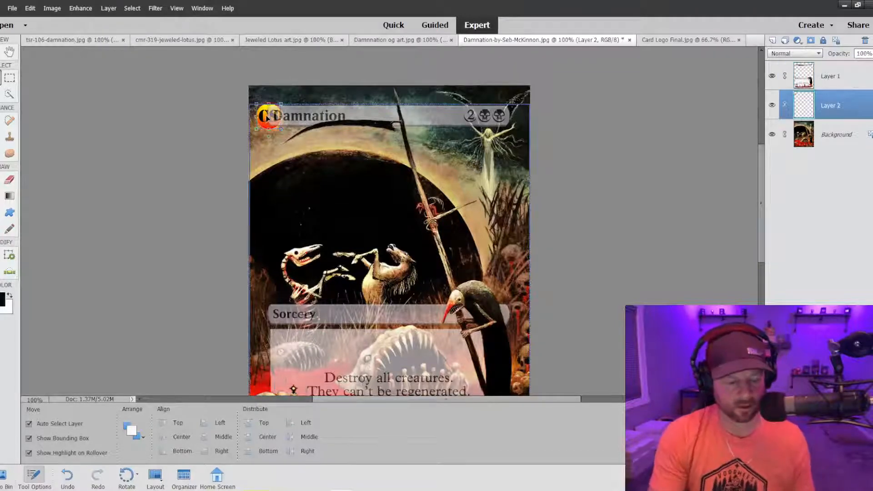
pyautogui.hotkey('ctrl', '=')
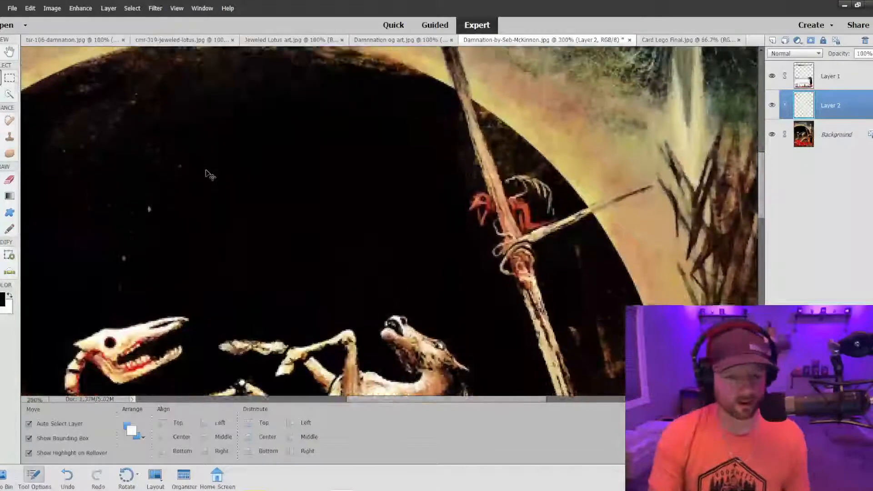
pyautogui.scroll(3, 207, 173)
pyautogui.moveTo(464, 399); pyautogui.dragTo(384, 399)
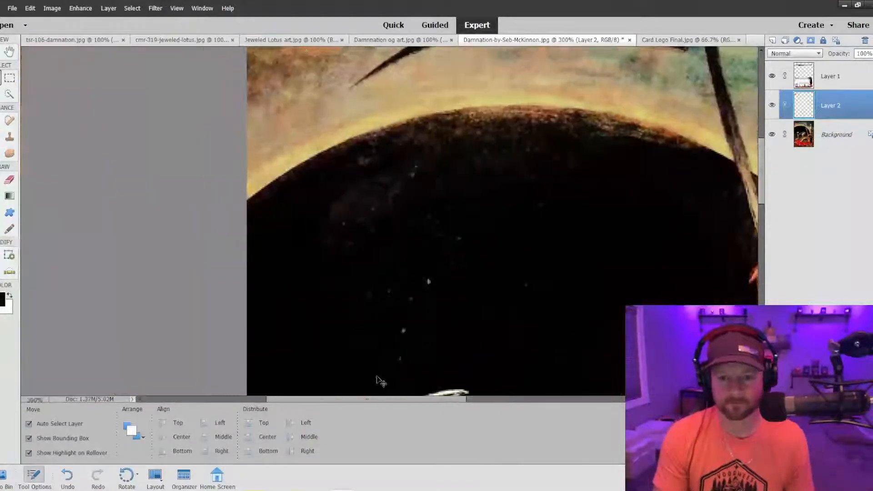
pyautogui.scroll(5, 381, 381)
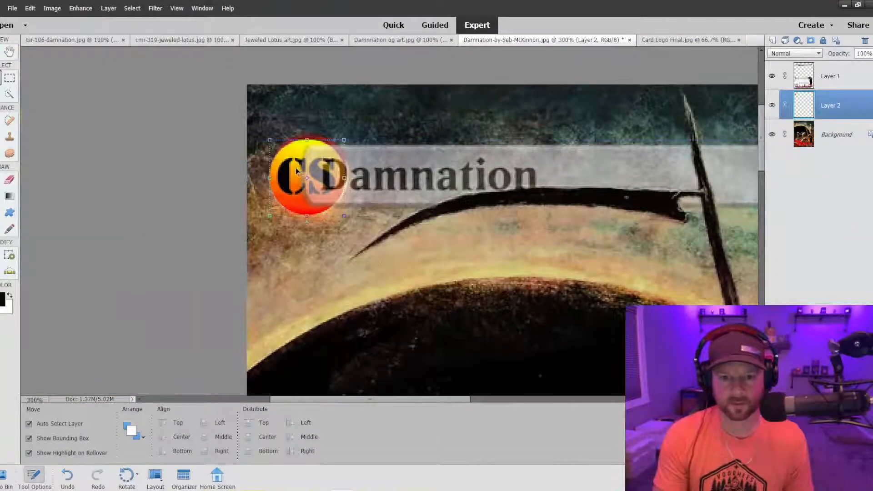
pyautogui.moveTo(296, 171); pyautogui.dragTo(298, 162)
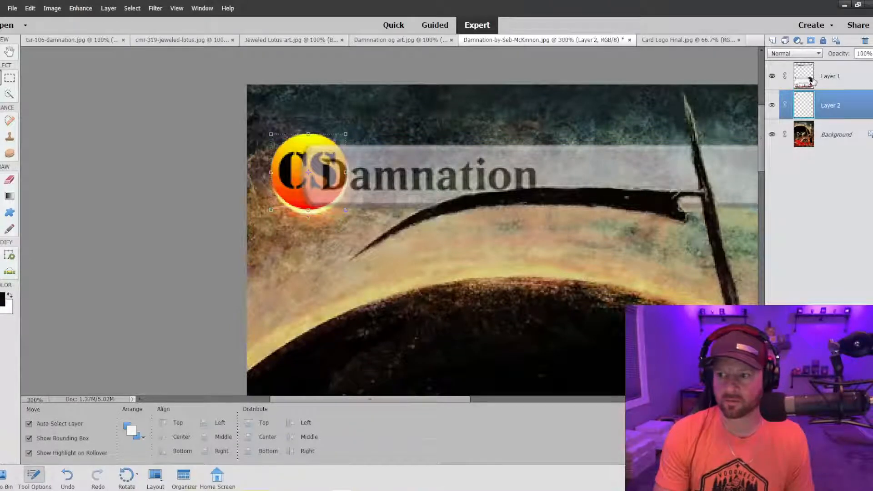
# Lower Layer 1's opacity to 1% to uncover the eclipse area, and select the CS logo on Layer 2.
pyautogui.click(854, 75)
pyautogui.click(872, 54)
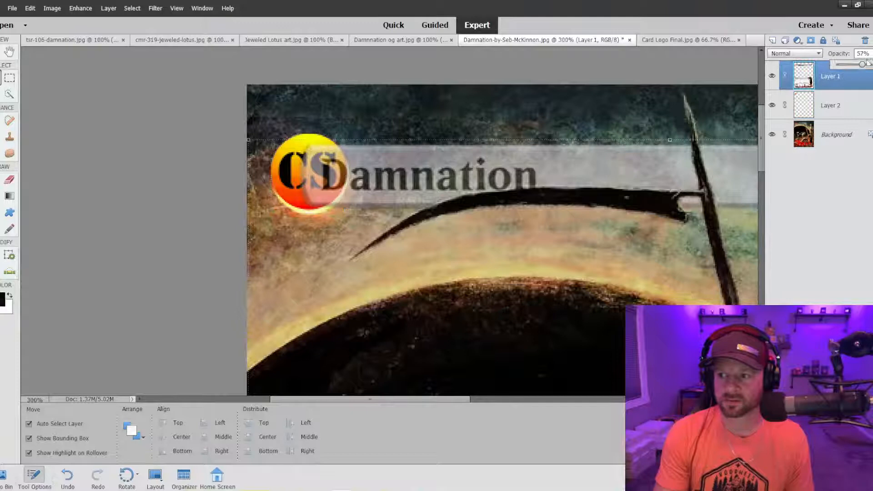
pyautogui.click(835, 65)
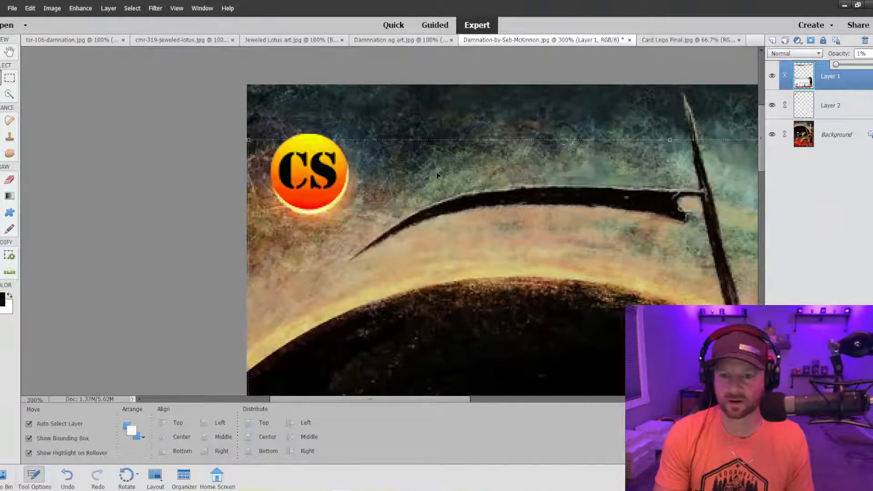
pyautogui.click(221, 254)
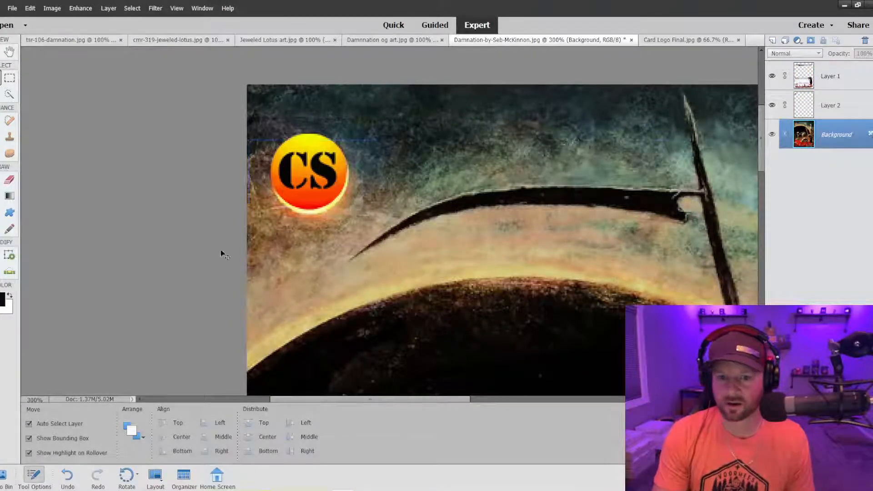
pyautogui.click(846, 94)
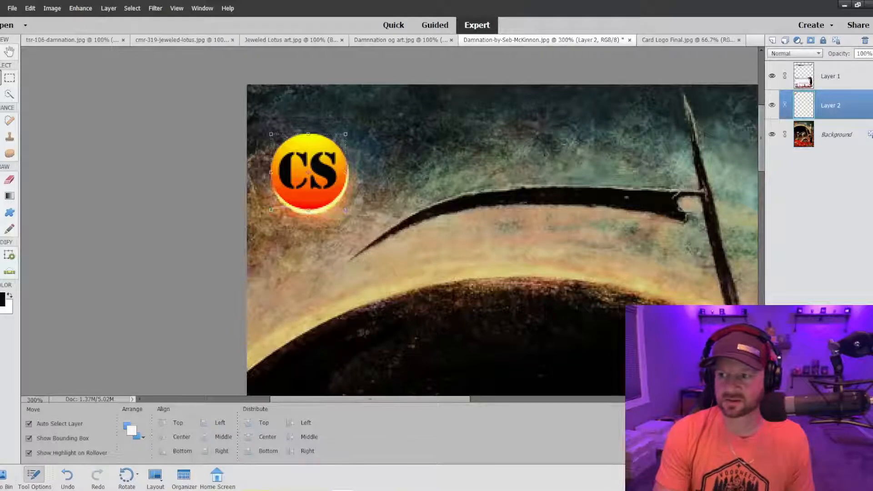
# Lower the opacity of the CS logo on Layer 2 to 49% so the eclipse shows through.
pyautogui.click(872, 54)
pyautogui.click(857, 65)
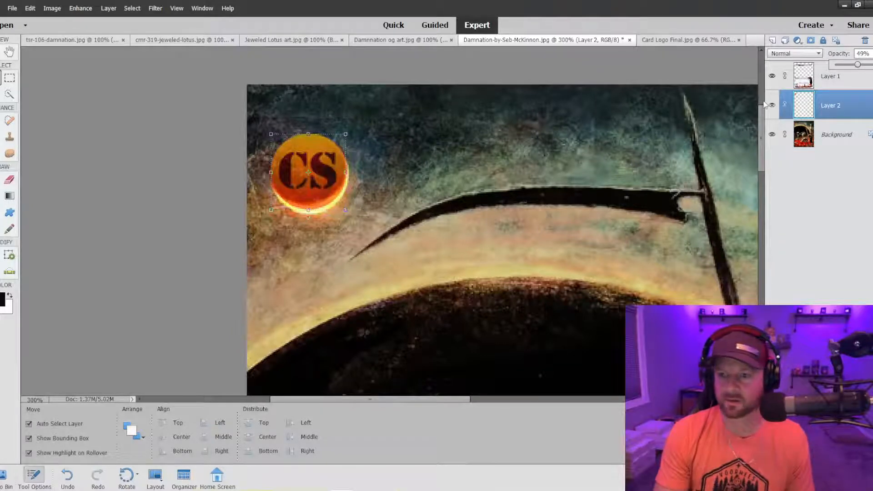
# Set up the Clone Stamp on Layer 2 with a hard 9 px brush at 100% opacity, working from the eclipse's glowing lower rim.
pyautogui.click(827, 139)
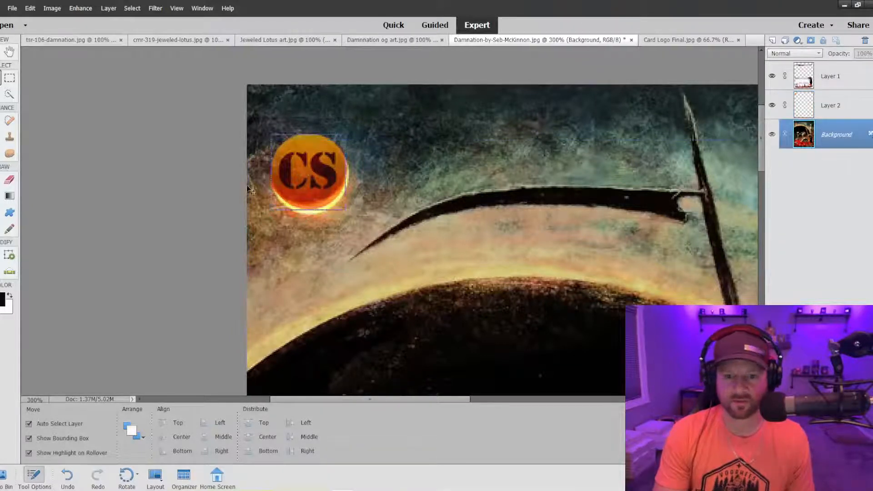
pyautogui.click(9, 137)
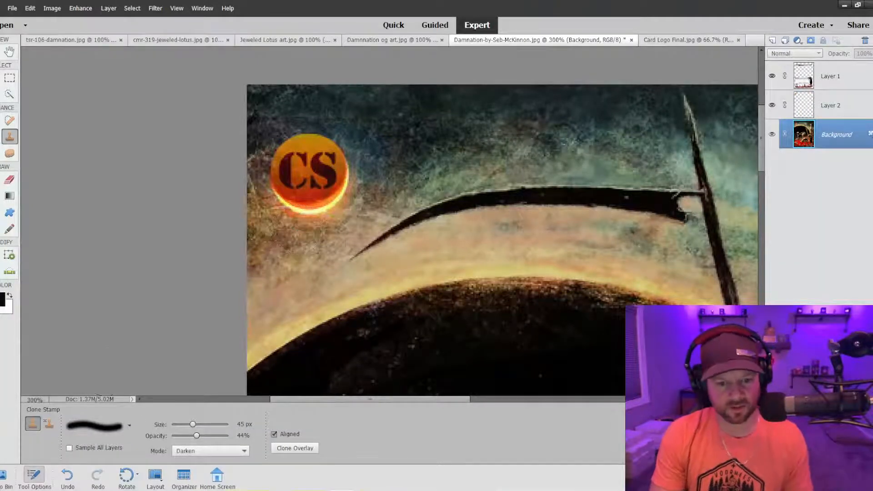
pyautogui.click(830, 105)
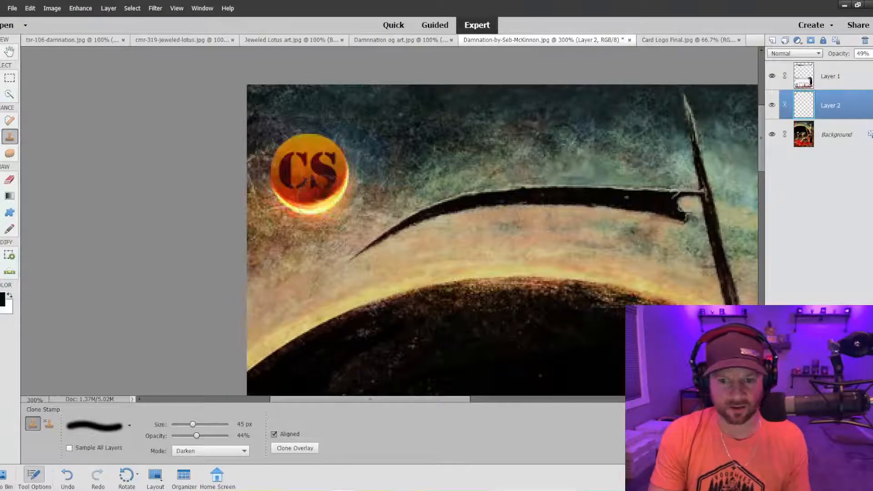
pyautogui.press('[')
pyautogui.press('[')
pyautogui.press('[')
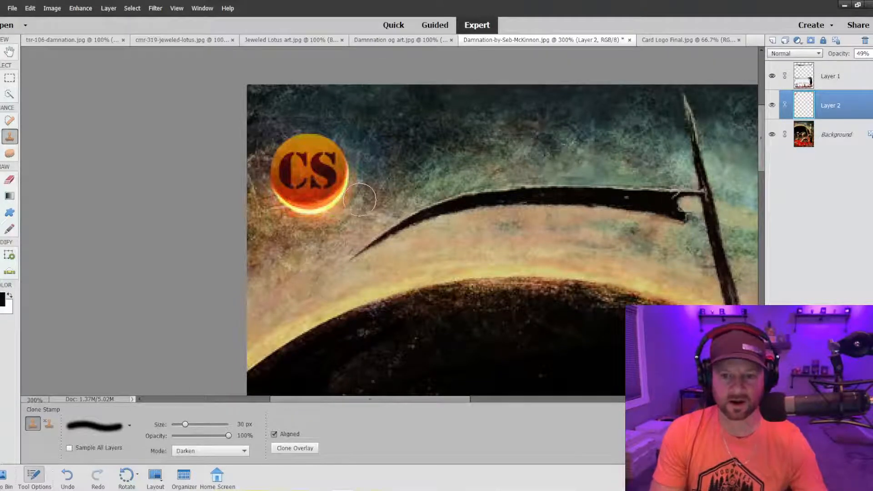
pyautogui.press('[')
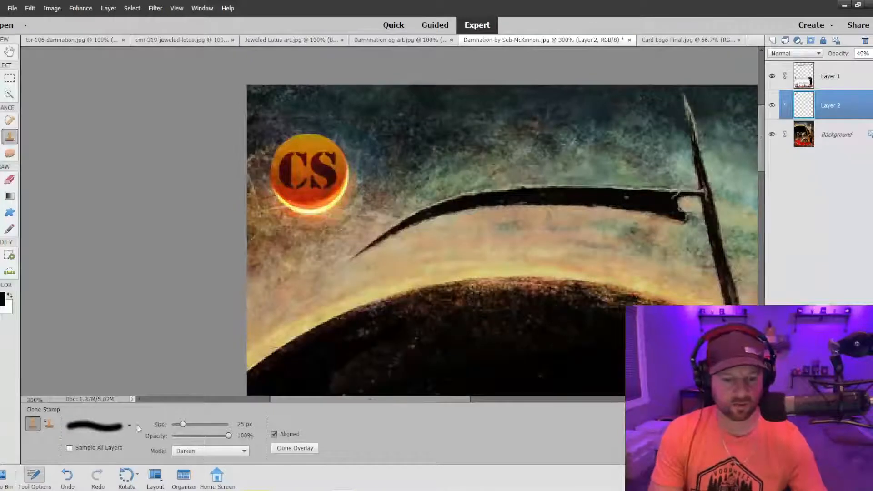
pyautogui.click(118, 424)
pyautogui.click(86, 388)
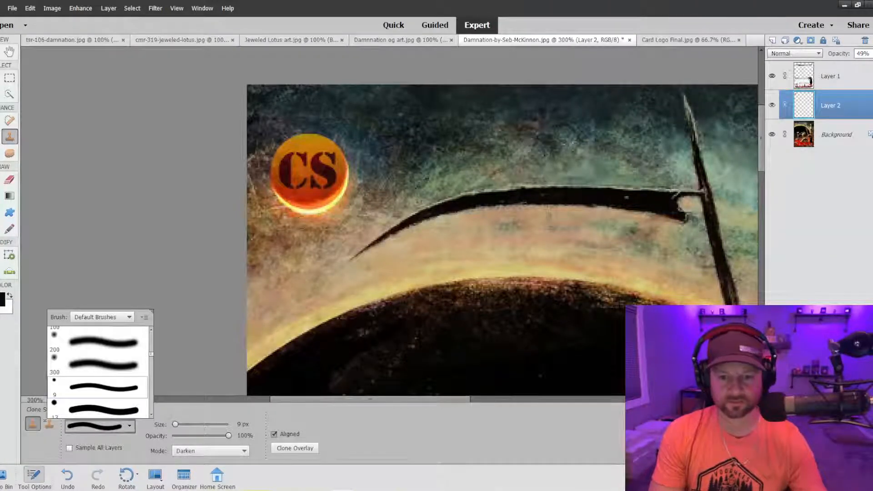
pyautogui.click(291, 210)
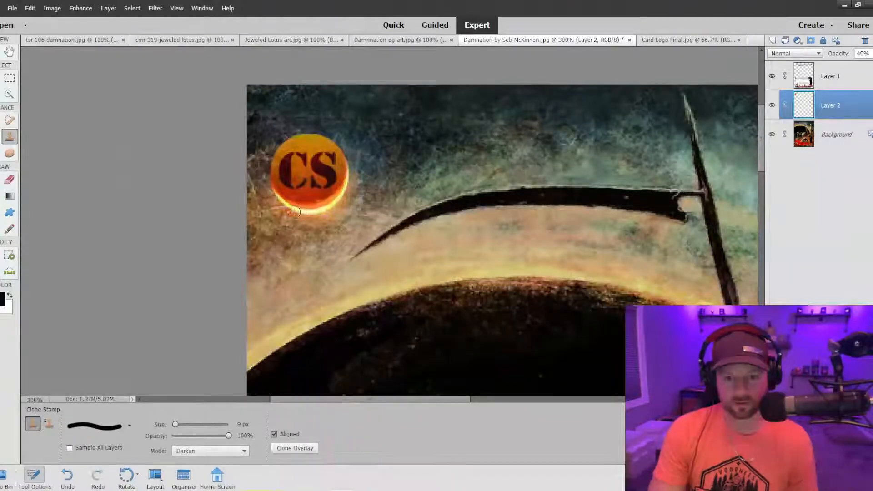
# Raise Layer 2's opacity to 87% and clone in Darken mode at the CS logo's lower-right edge.
pyautogui.click(871, 53)
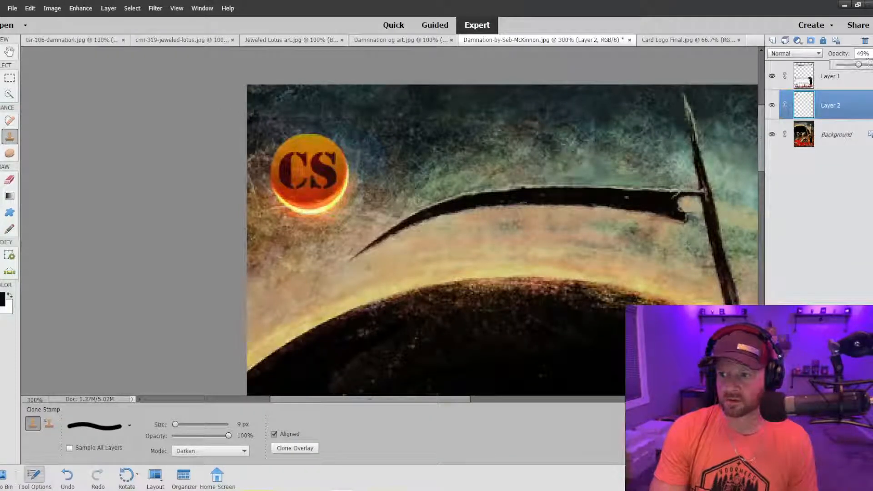
pyautogui.moveTo(858, 64); pyautogui.dragTo(870, 64)
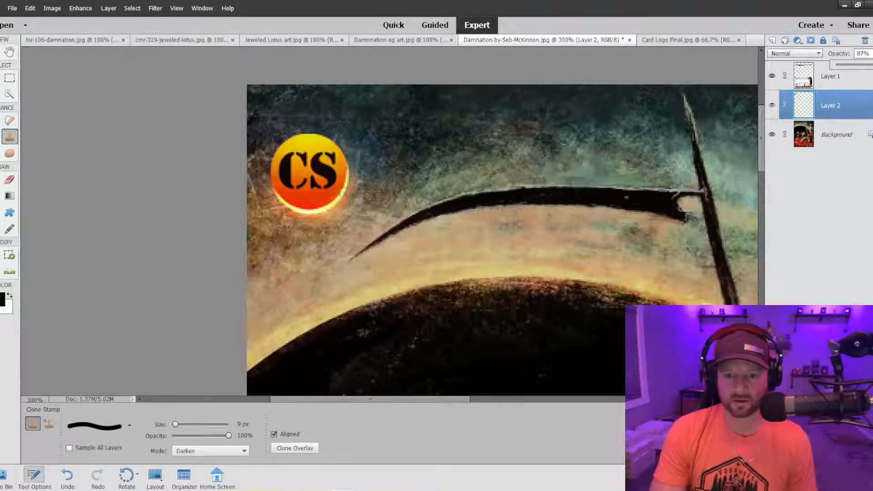
pyautogui.click(340, 193)
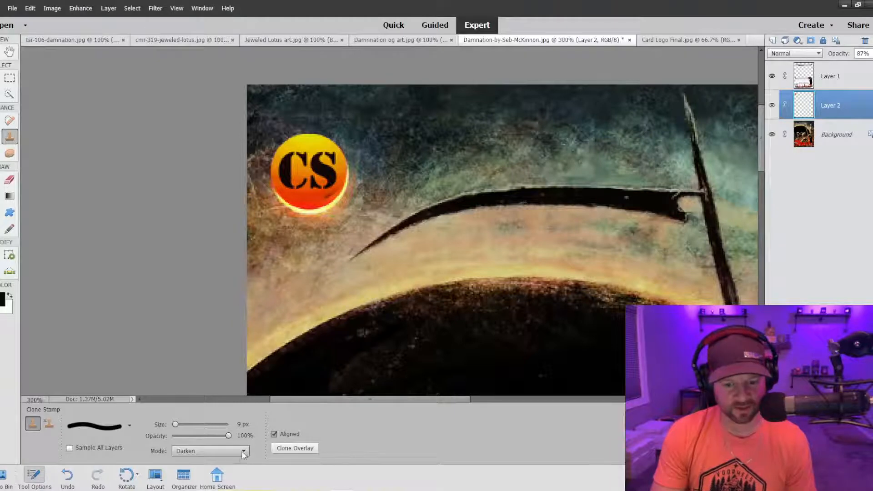
# Switch the Clone Stamp to Normal mode and clone along the CS logo's lower edge to thicken the glowing crescent, undoing unsatisfactory strokes.
pyautogui.click(209, 450)
pyautogui.click(222, 230)
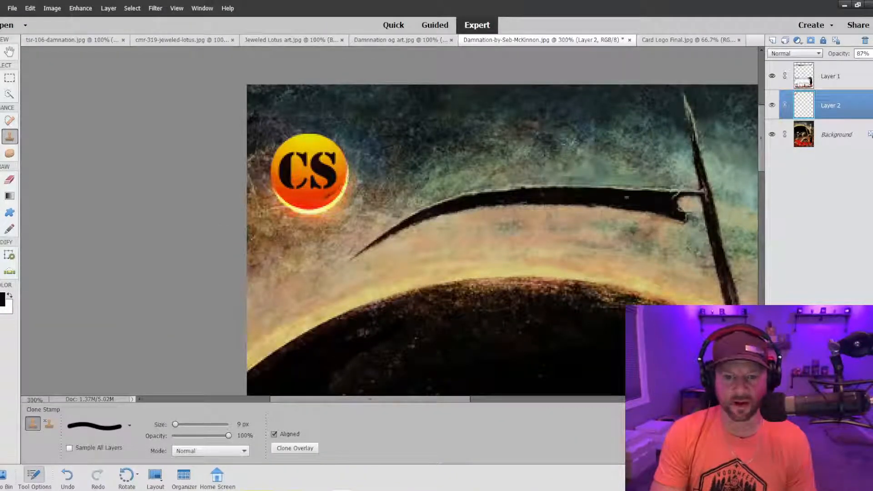
pyautogui.moveTo(342, 188)
pyautogui.mouseDown()
pyautogui.moveTo(300, 210)
pyautogui.moveTo(274, 195)
pyautogui.mouseUp()
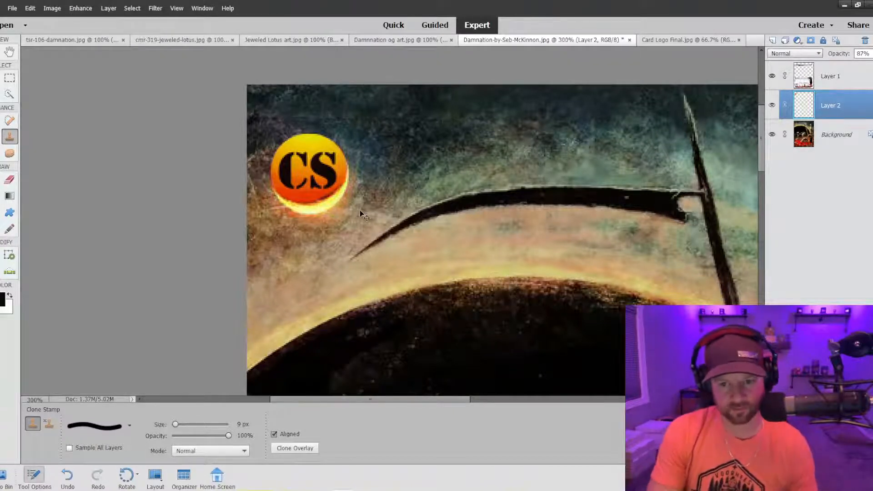
pyautogui.hotkey('ctrl', 'z')
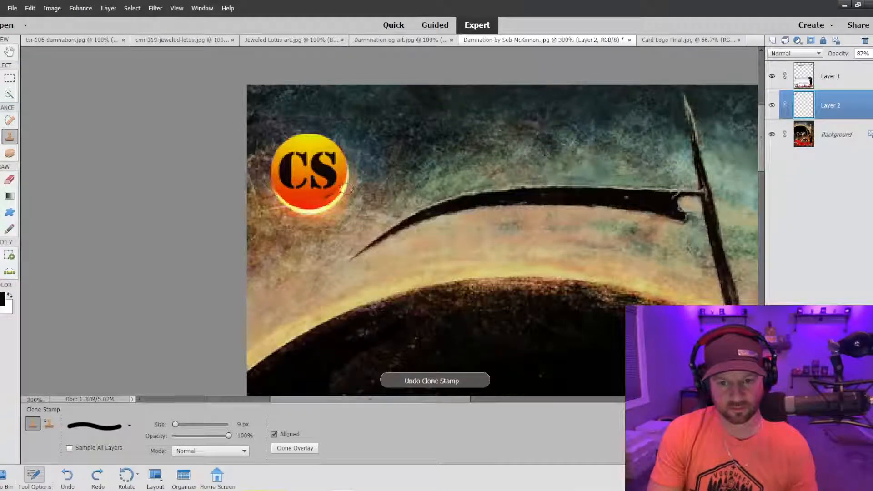
pyautogui.moveTo(341, 193)
pyautogui.mouseDown()
pyautogui.moveTo(301, 209)
pyautogui.moveTo(255, 191)
pyautogui.moveTo(279, 201)
pyautogui.mouseUp()
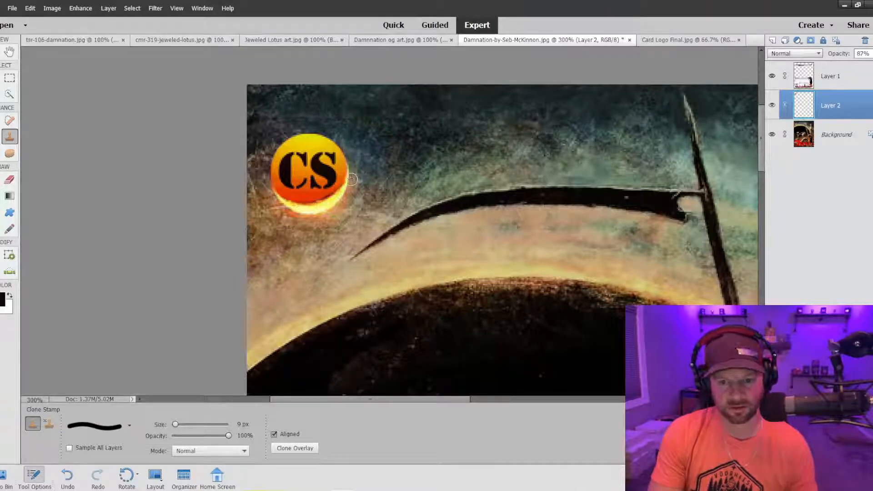
pyautogui.moveTo(326, 200); pyautogui.dragTo(271, 199)
pyautogui.hotkey('ctrl', 'z')
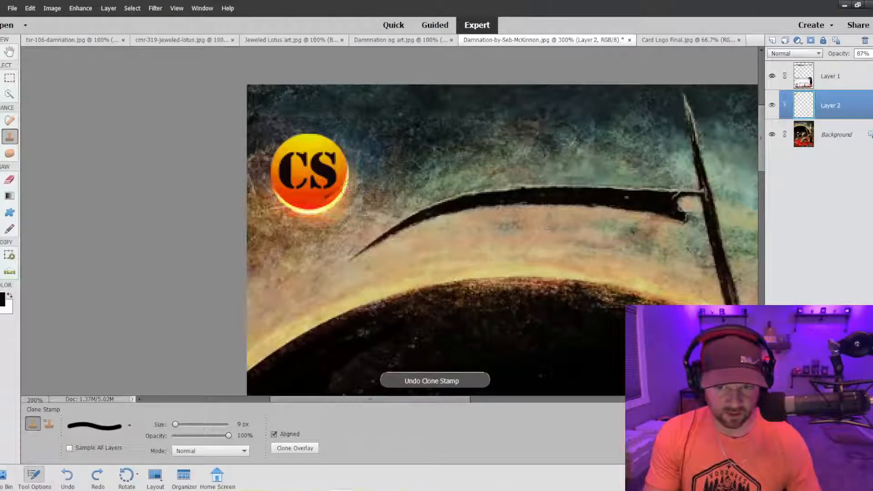
pyautogui.moveTo(343, 193)
pyautogui.mouseDown()
pyautogui.moveTo(315, 212)
pyautogui.moveTo(345, 229)
pyautogui.moveTo(337, 217)
pyautogui.moveTo(281, 209)
pyautogui.moveTo(269, 196)
pyautogui.moveTo(292, 212)
pyautogui.moveTo(315, 211)
pyautogui.mouseUp()
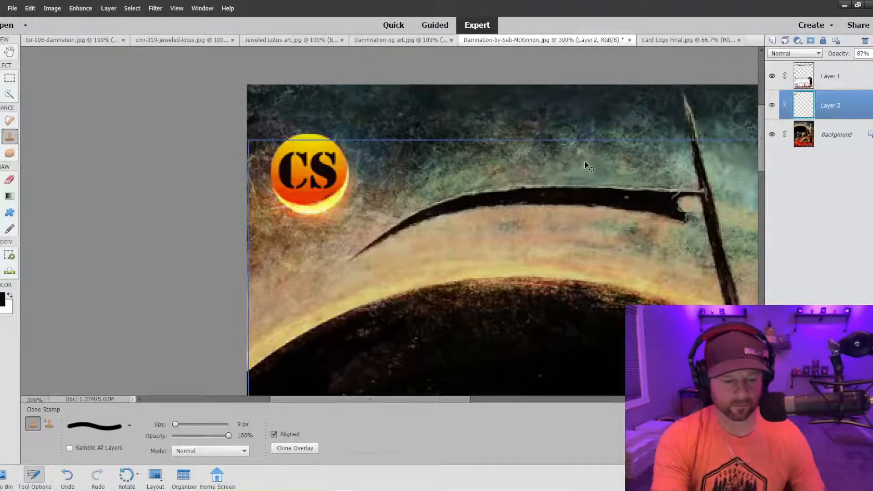
# Raise the card frame's opacity on Layer 1 to 58% and lower the CS logo's opacity on Layer 2 to 33%.
pyautogui.hotkey('ctrl', '-')
pyautogui.hotkey('ctrl', '-')
pyautogui.hotkey('ctrl', '-')
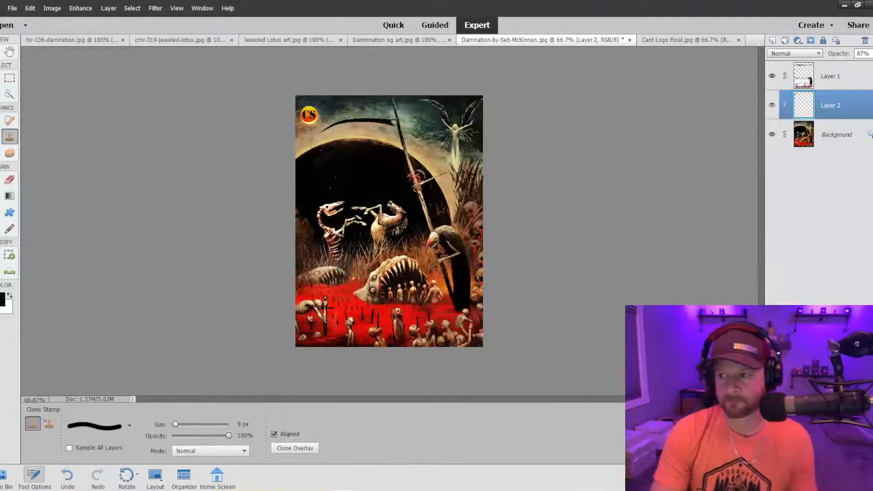
pyautogui.click(843, 76)
pyautogui.click(871, 54)
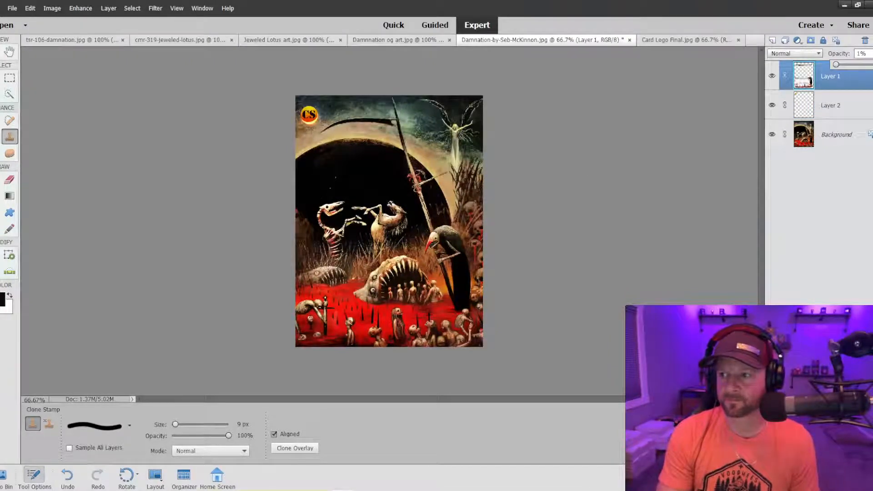
pyautogui.moveTo(869, 65); pyautogui.dragTo(864, 66)
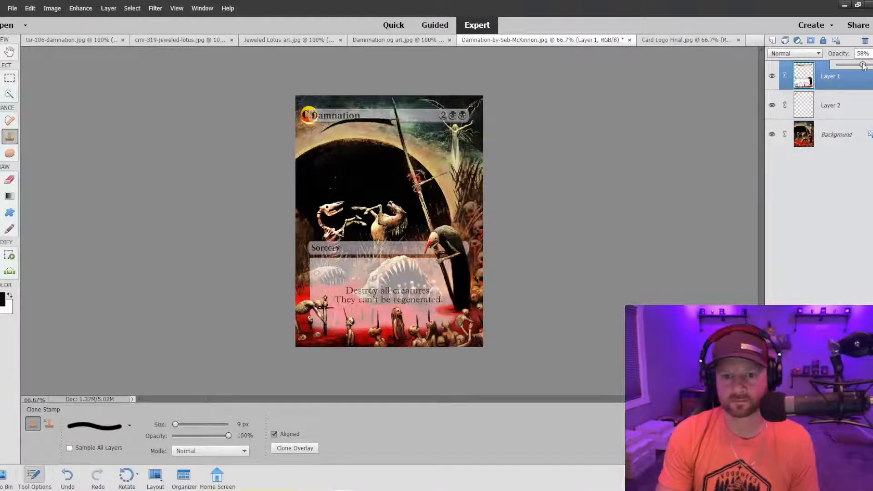
pyautogui.click(822, 106)
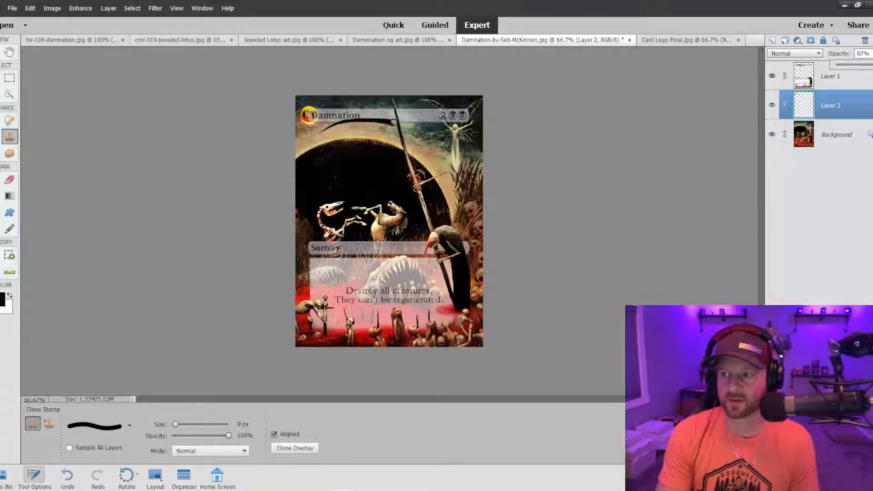
pyautogui.click(852, 66)
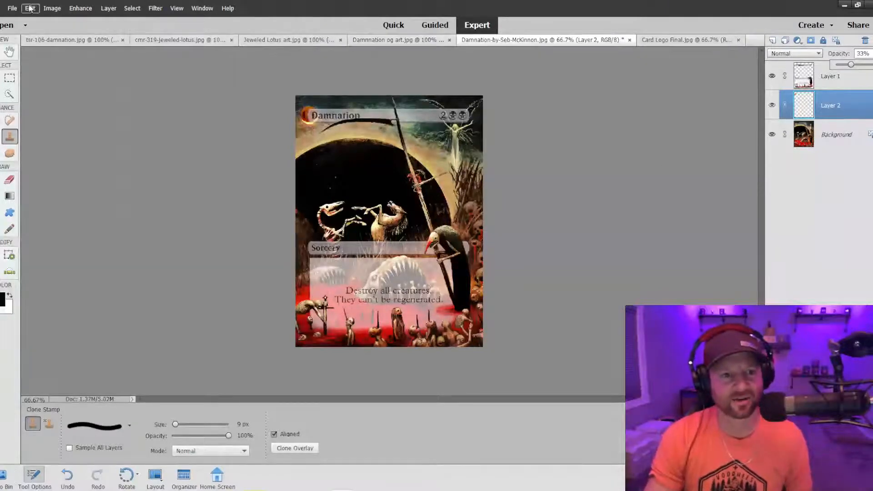
pyautogui.click(12, 8)
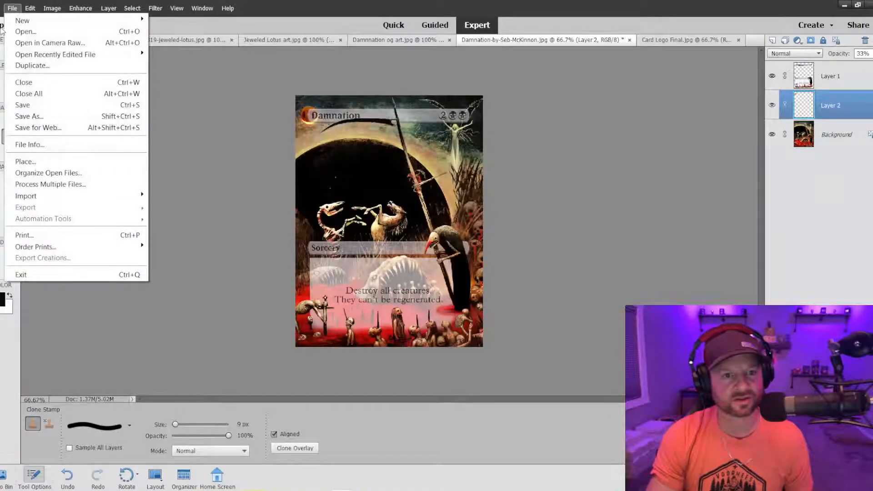
pyautogui.click(20, 32)
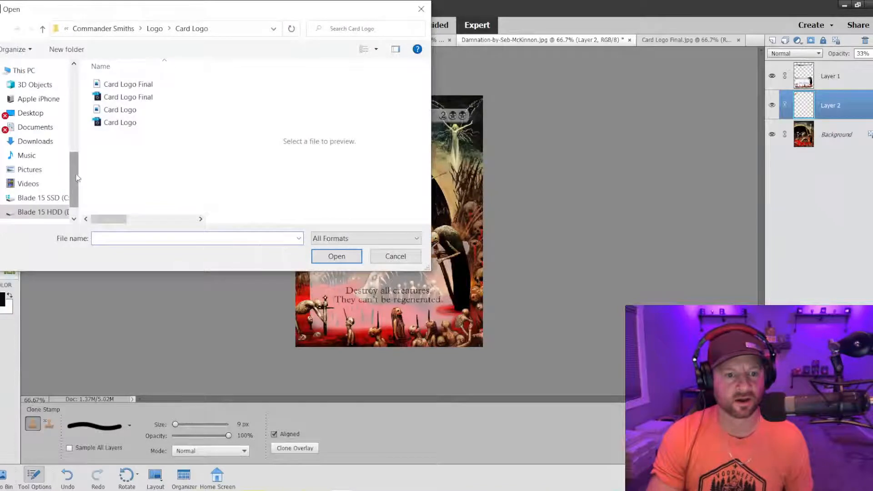
pyautogui.click(36, 112)
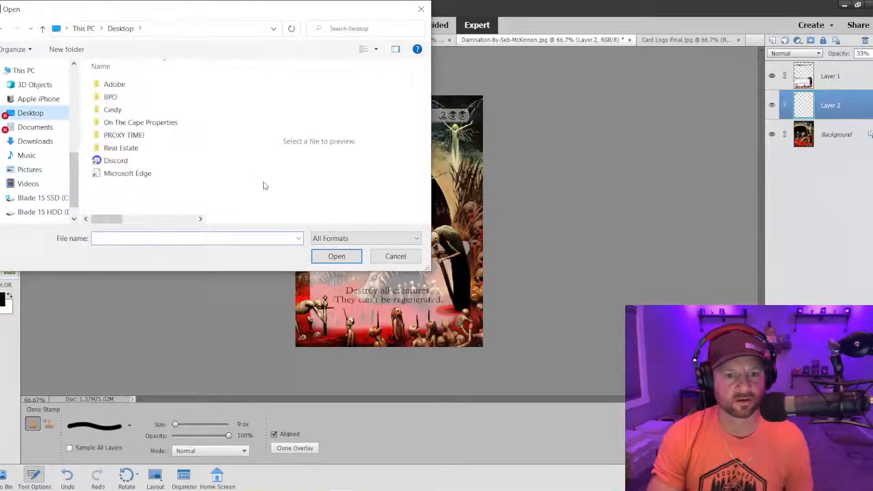
pyautogui.moveTo(184, 1); pyautogui.dragTo(184, 89)
pyautogui.moveTo(130, 90); pyautogui.dragTo(0, 215)
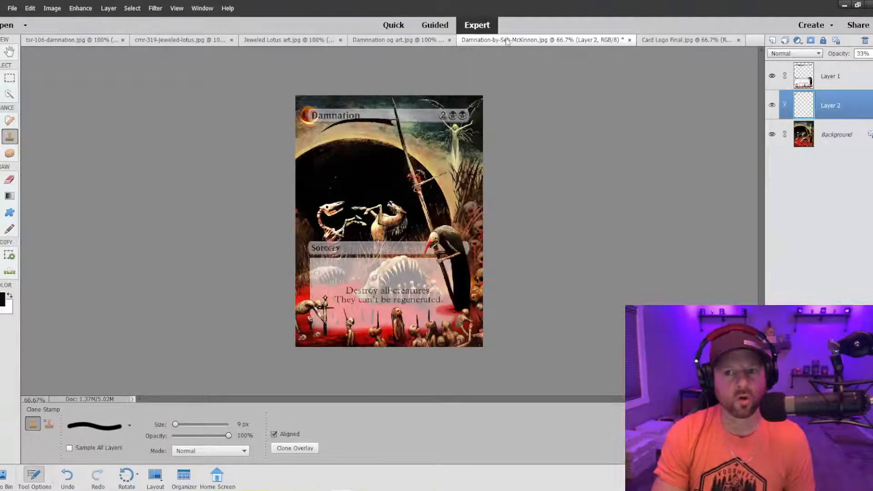
# Start saving the layered Damnation proxy with Save As.
pyautogui.click(12, 10)
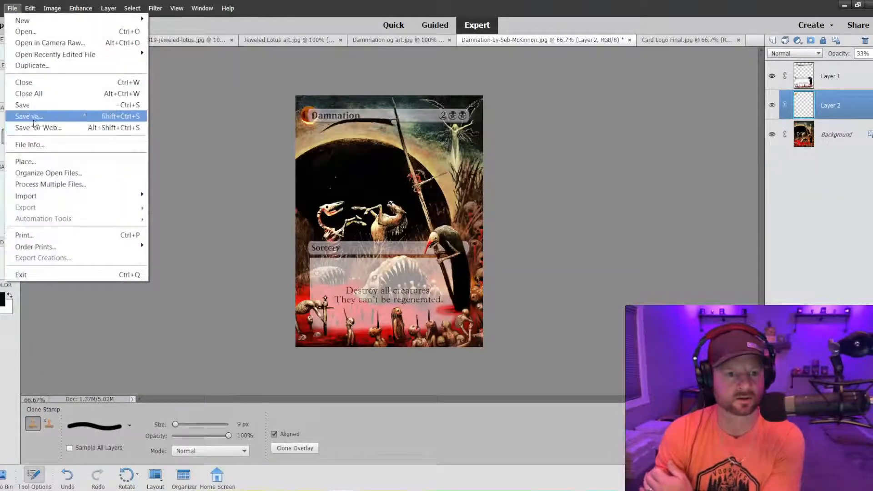
pyautogui.click(34, 116)
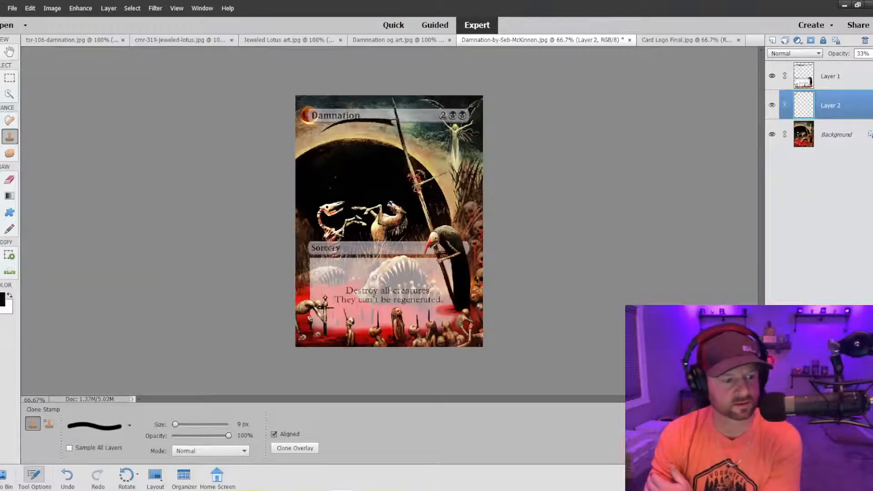
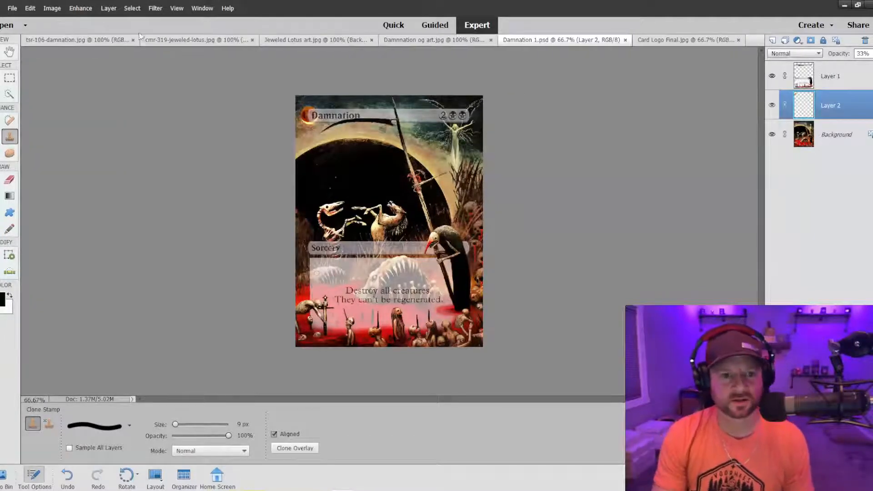
# Open the original Damnation-by-Seb-McKinnon.jpg artwork as a separate document.
pyautogui.click(12, 8)
pyautogui.click(25, 31)
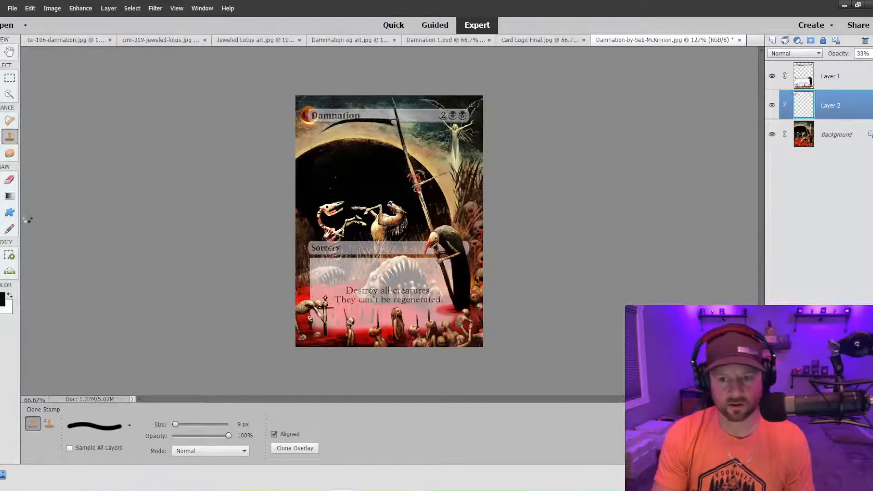
pyautogui.hotkey('ctrl', '-')
pyautogui.hotkey('ctrl', '-')
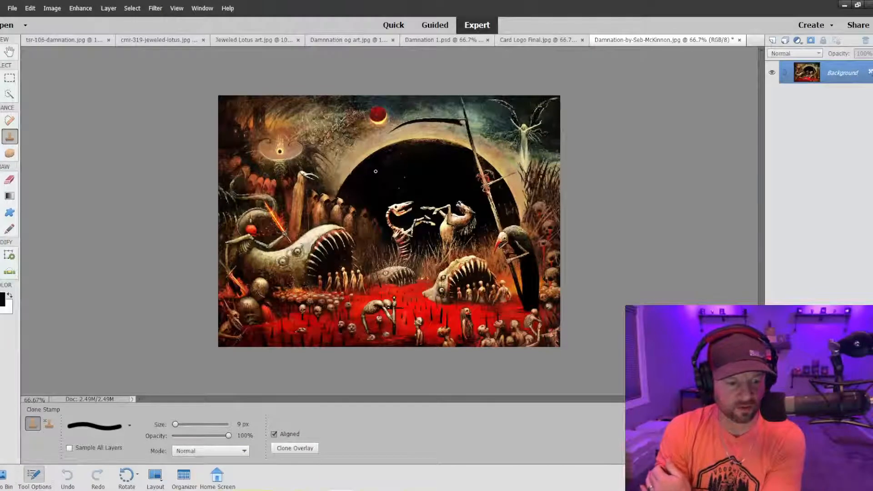
# Copy the selected card frame from tsr-106-damnation.jpg and paste it as a new layer over the Seb McKinnon artwork.
pyautogui.click(536, 40)
pyautogui.click(380, 41)
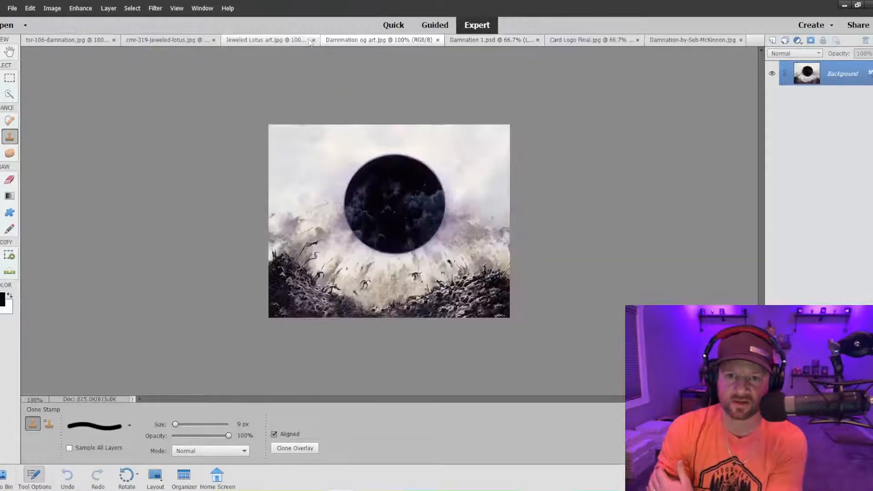
pyautogui.click(150, 39)
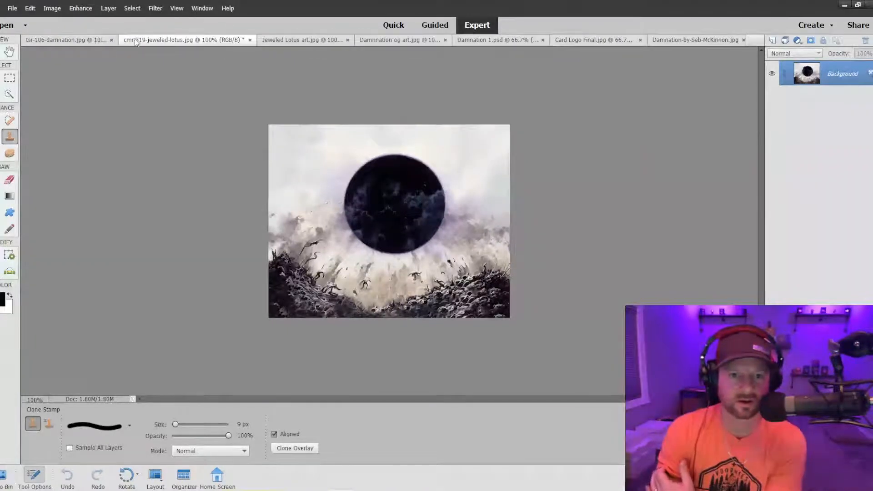
pyautogui.click(81, 41)
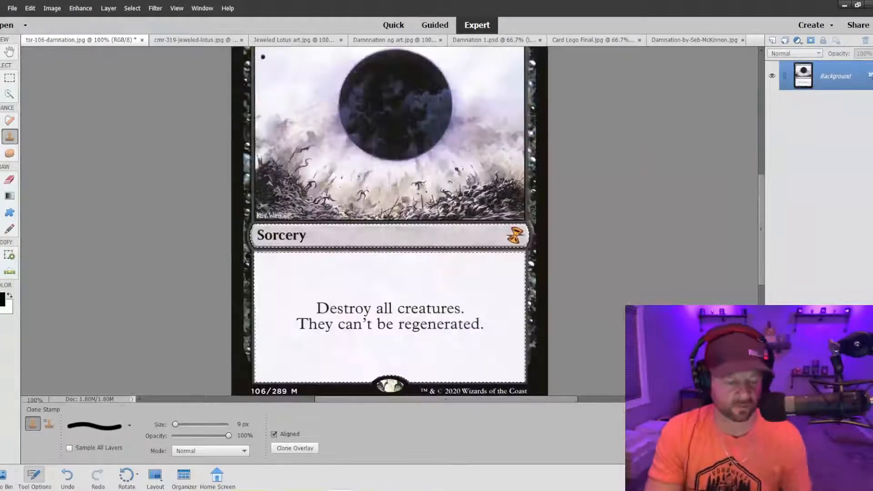
pyautogui.click(654, 39)
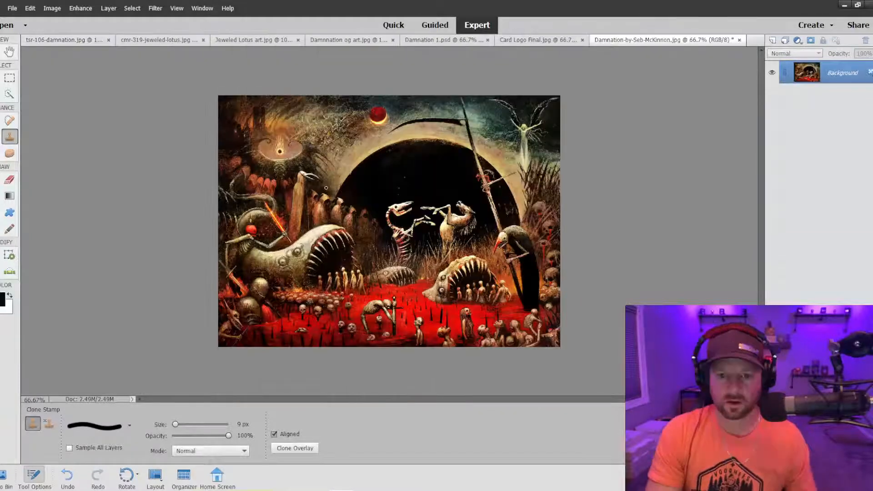
pyautogui.hotkey('ctrl', 'v')
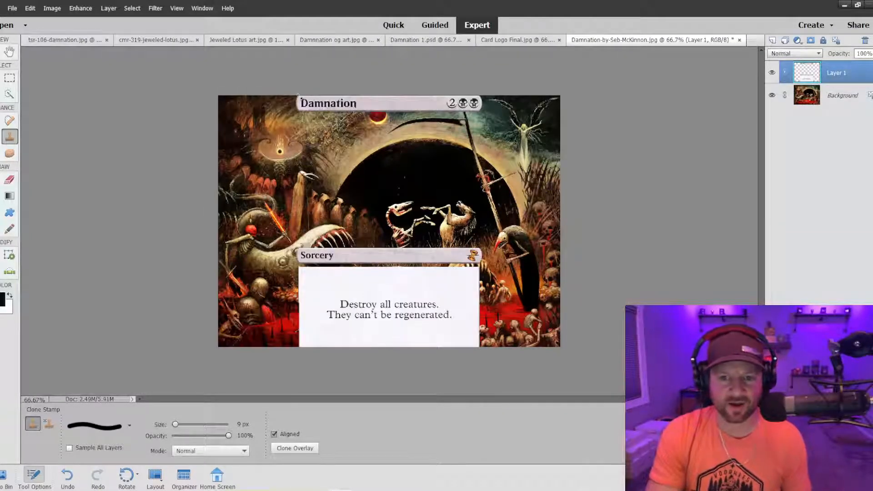
# Scale the pasted card frame to 86.79% with constrained proportions and place it over the left part of the artwork.
pyautogui.click(0, 82)
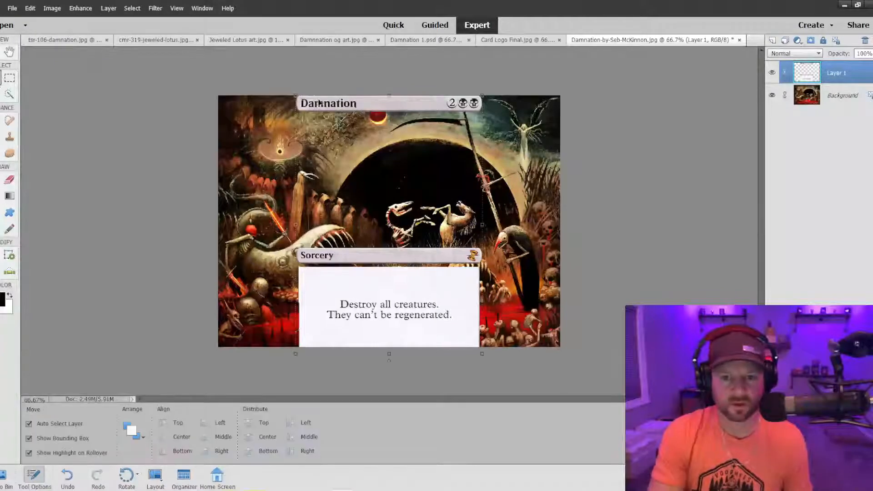
pyautogui.moveTo(295, 95); pyautogui.dragTo(241, 106)
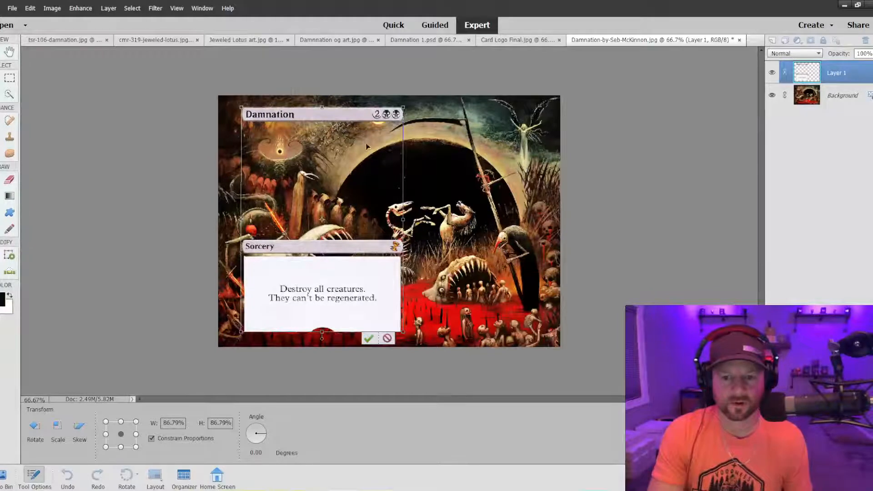
pyautogui.moveTo(336, 114); pyautogui.dragTo(331, 114)
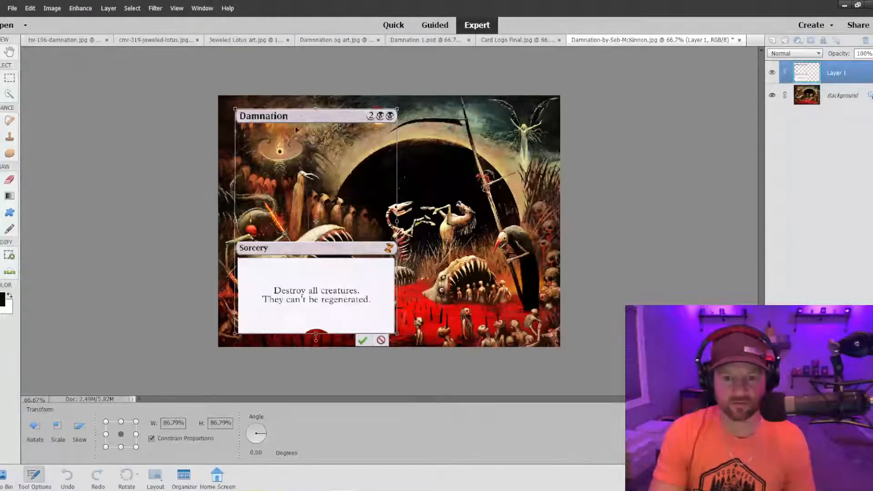
pyautogui.moveTo(296, 115)
pyautogui.mouseDown()
pyautogui.moveTo(313, 116)
pyautogui.moveTo(299, 114)
pyautogui.mouseUp()
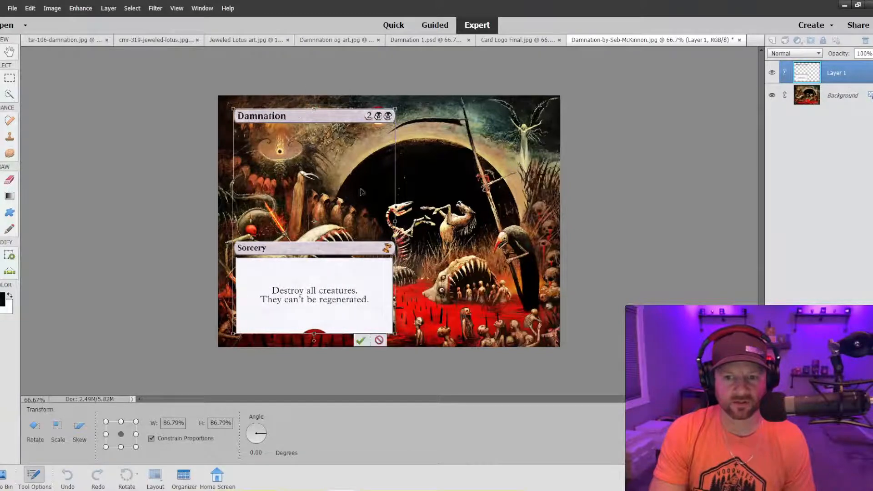
pyautogui.click(360, 340)
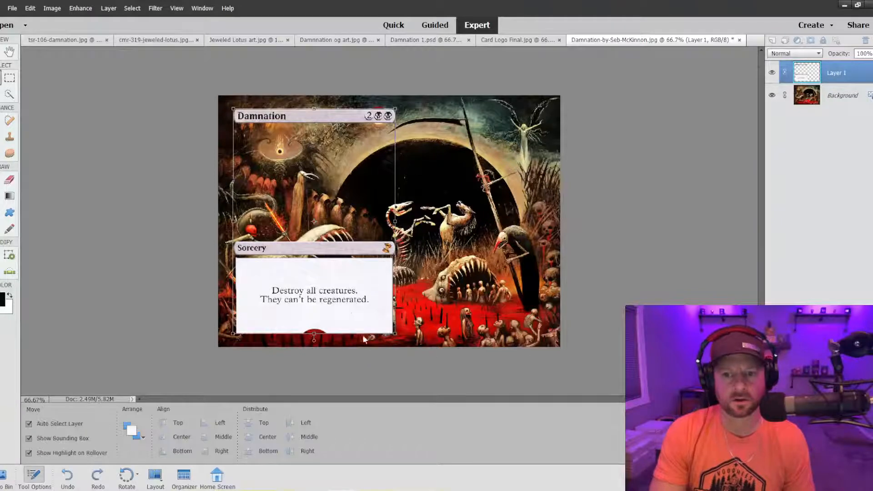
# Lower the card frame layer's opacity to 47% and shift the frame slightly right over the artwork.
pyautogui.click(863, 54)
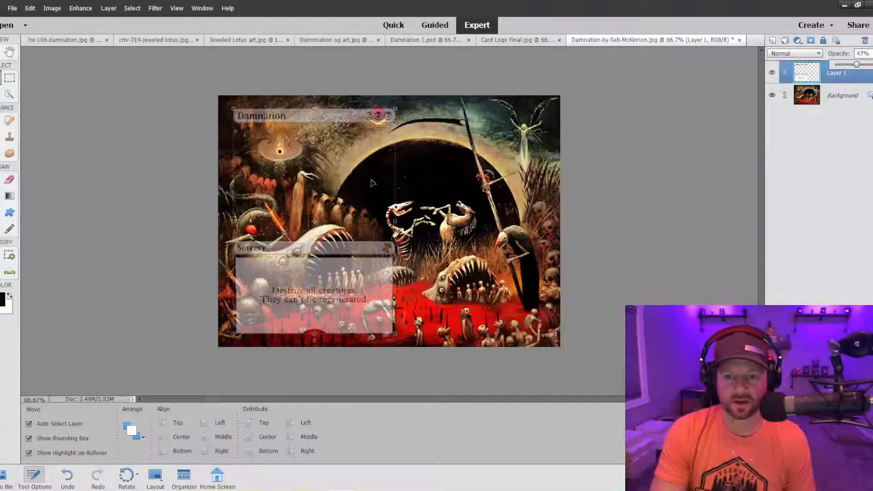
pyautogui.moveTo(334, 118)
pyautogui.mouseDown()
pyautogui.moveTo(362, 119)
pyautogui.moveTo(351, 121)
pyautogui.mouseUp()
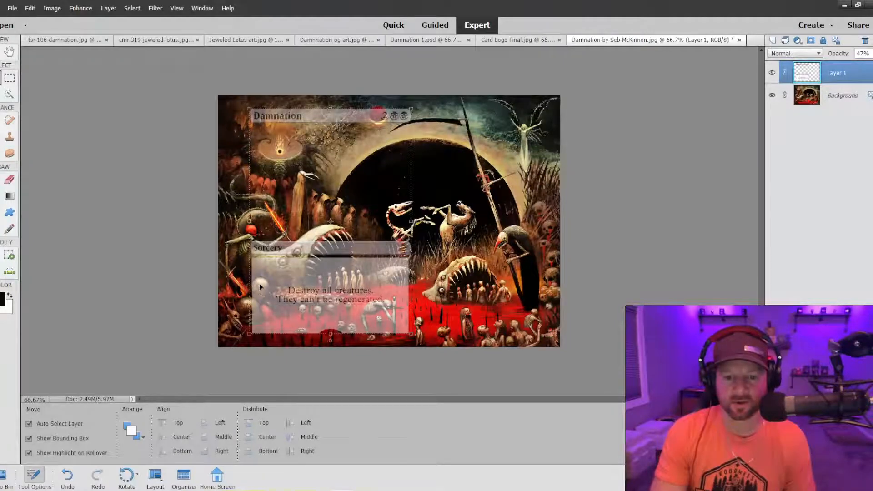
pyautogui.moveTo(294, 254); pyautogui.dragTo(287, 250)
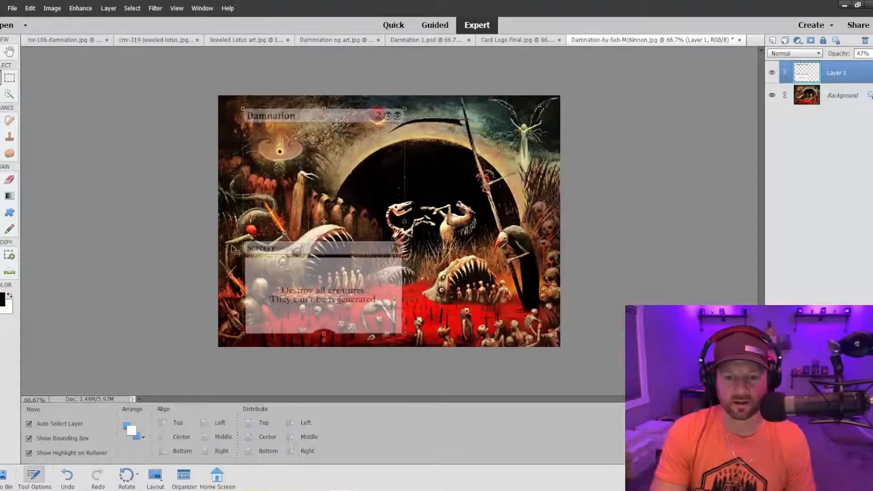
# Crop the image to a portrait card shape around the frame, leaving a narrow margin of artwork on both sides.
pyautogui.click(51, 8)
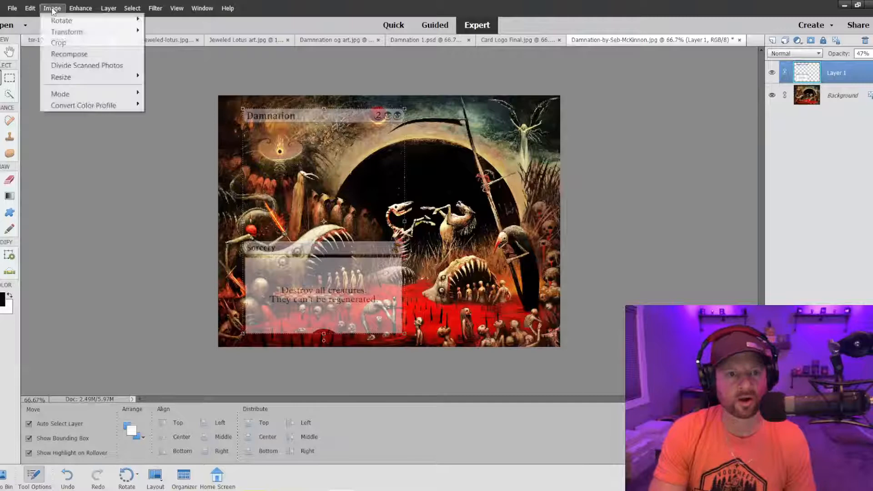
pyautogui.click(59, 41)
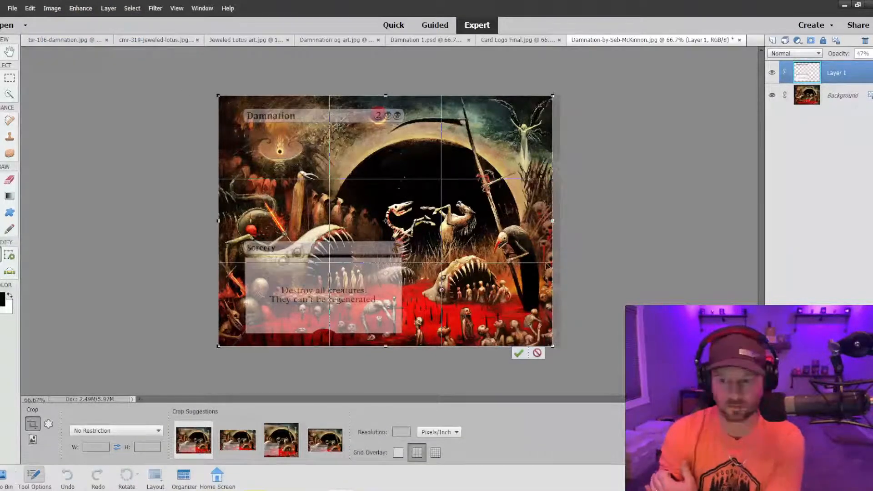
pyautogui.moveTo(554, 222); pyautogui.dragTo(414, 222)
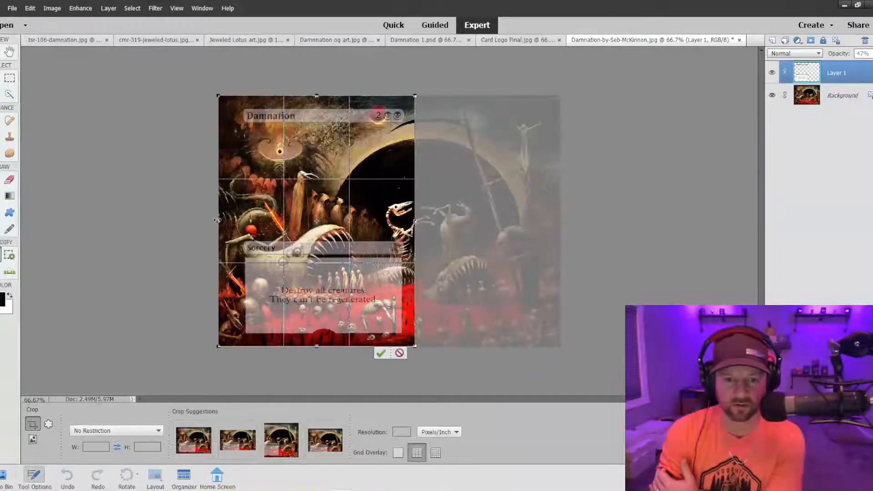
pyautogui.moveTo(216, 220); pyautogui.dragTo(227, 222)
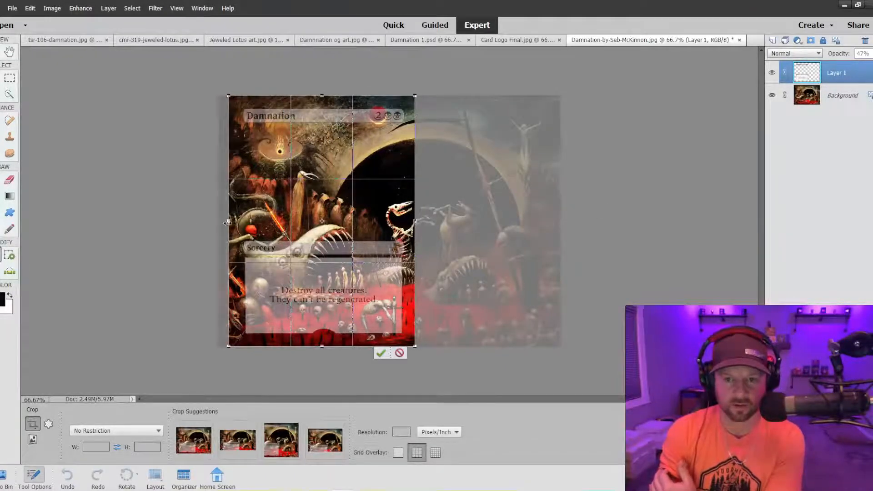
pyautogui.click(381, 352)
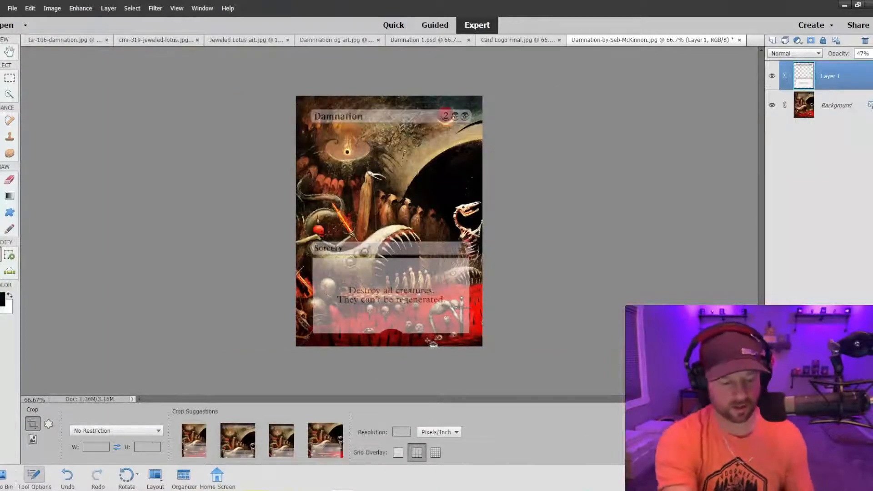
# Examine the cropped card at 200%, checking how the title bar, type line and text box sit over the artwork.
pyautogui.hotkey('ctrl', '=')
pyautogui.hotkey('ctrl', '=')
pyautogui.scroll(-3, 412, 313)
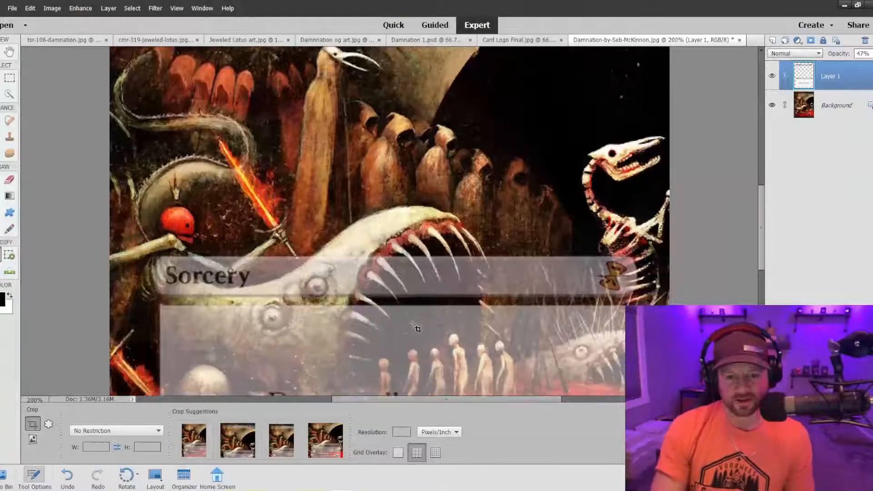
pyautogui.scroll(-2, 413, 313)
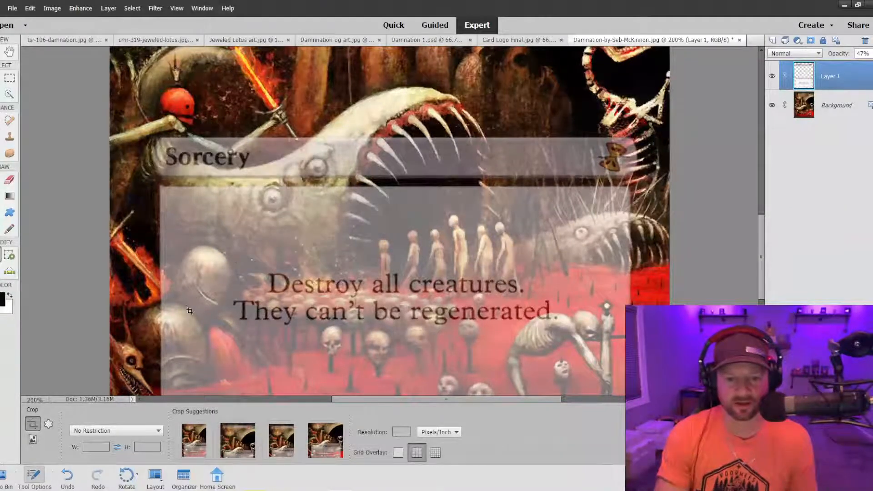
pyautogui.scroll(-3, 202, 334)
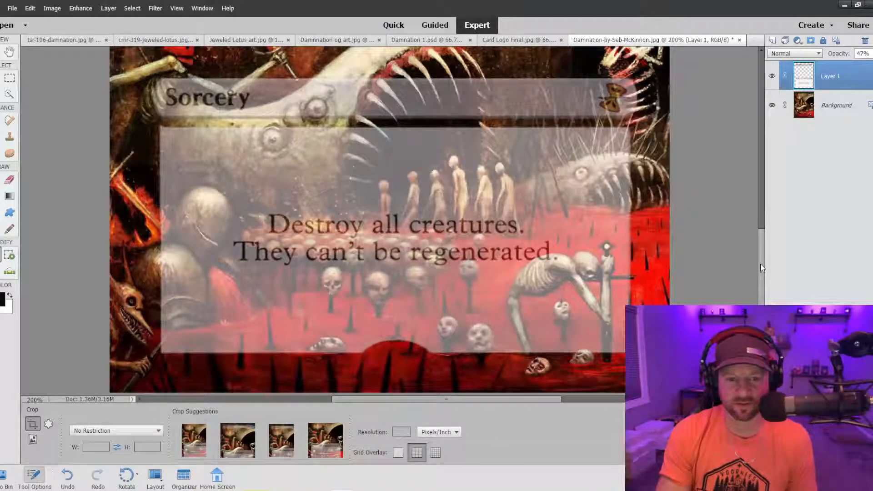
pyautogui.scroll(5, 382, 273)
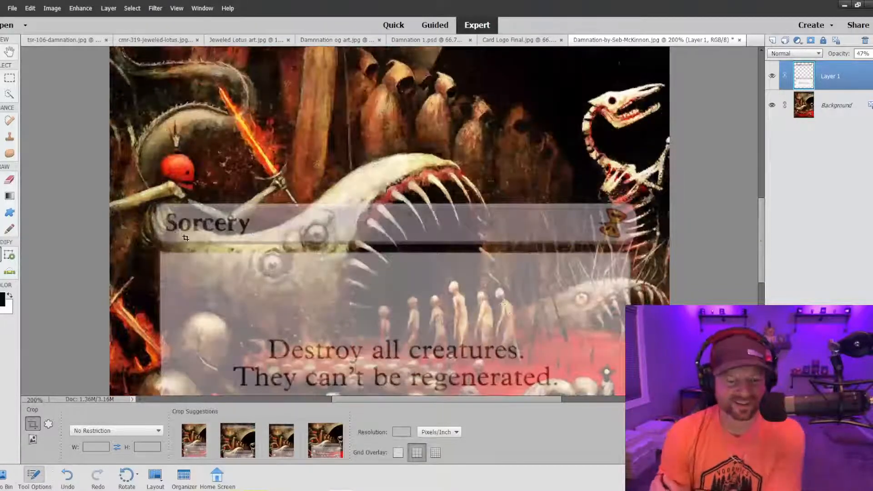
pyautogui.scroll(4, 256, 237)
pyautogui.scroll(8, 275, 259)
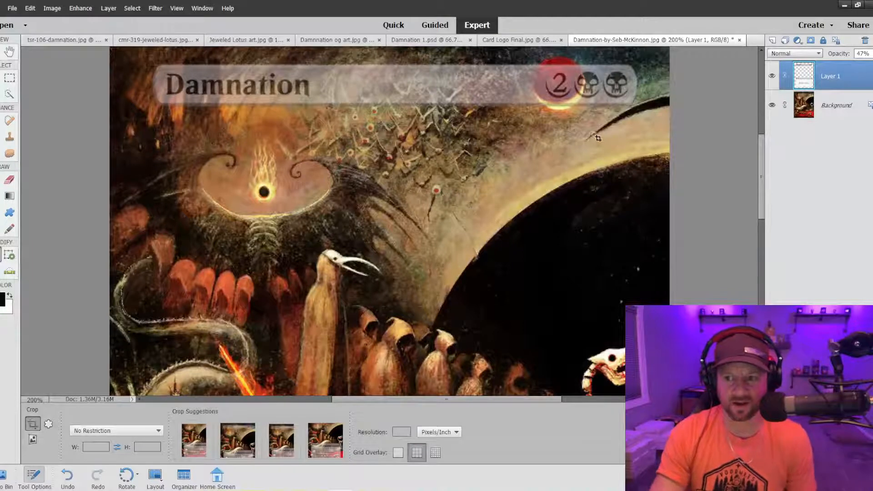
pyautogui.scroll(-4, 473, 194)
pyautogui.scroll(-4, 473, 194)
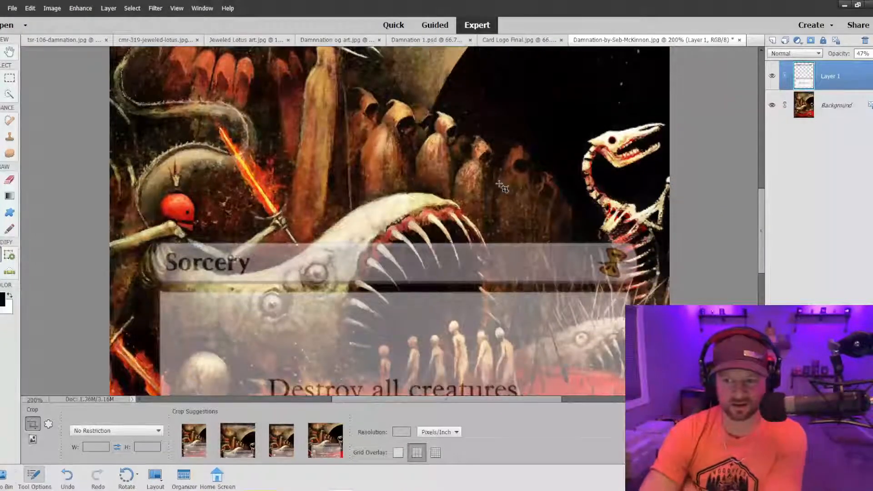
pyautogui.scroll(-5, 502, 187)
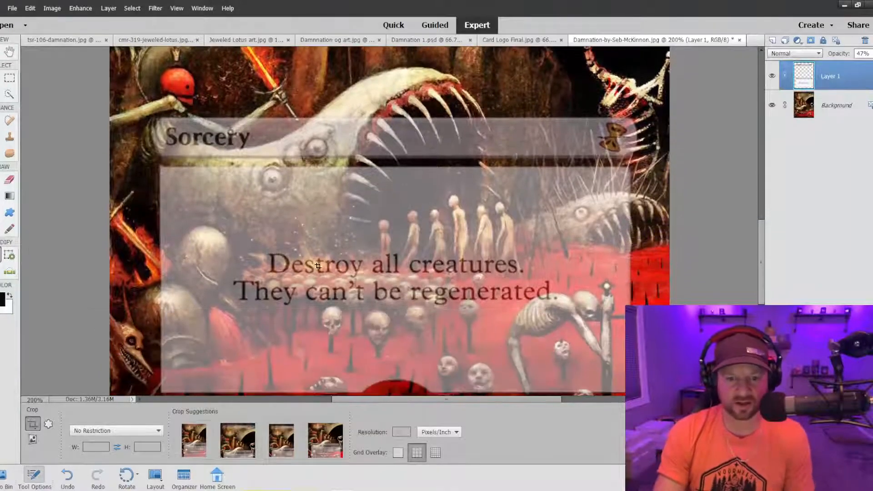
pyautogui.scroll(-1, 173, 360)
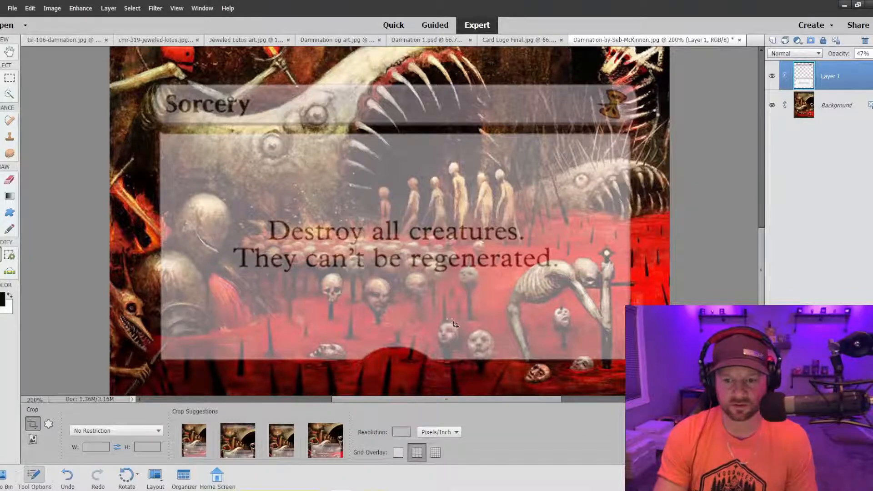
pyautogui.scroll(3, 260, 314)
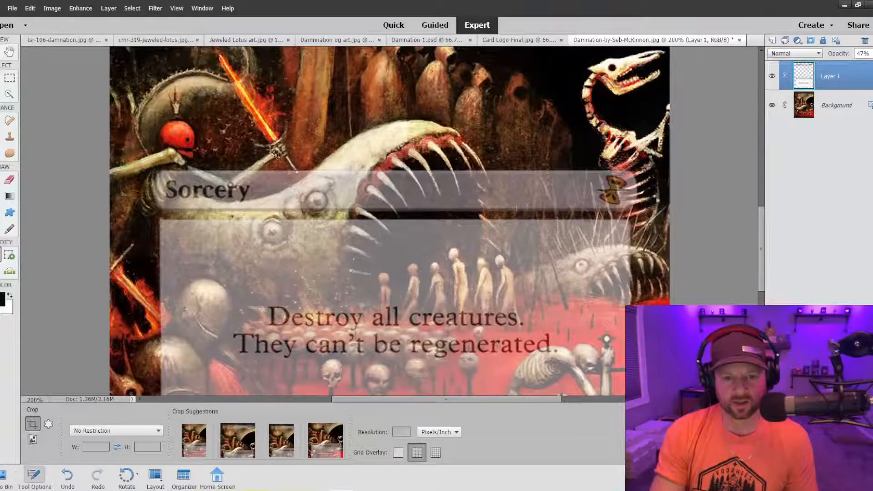
pyautogui.scroll(9, 207, 182)
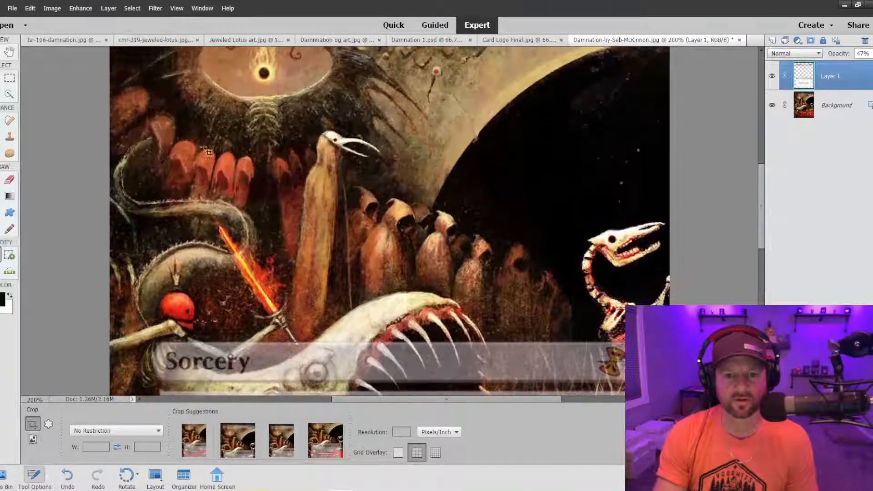
pyautogui.scroll(2, 209, 153)
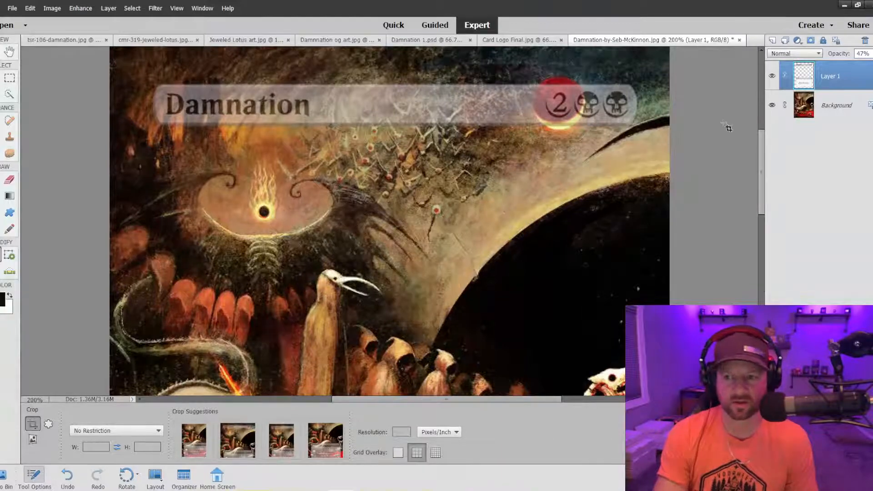
pyautogui.scroll(-2, 760, 152)
pyautogui.scroll(2, 760, 154)
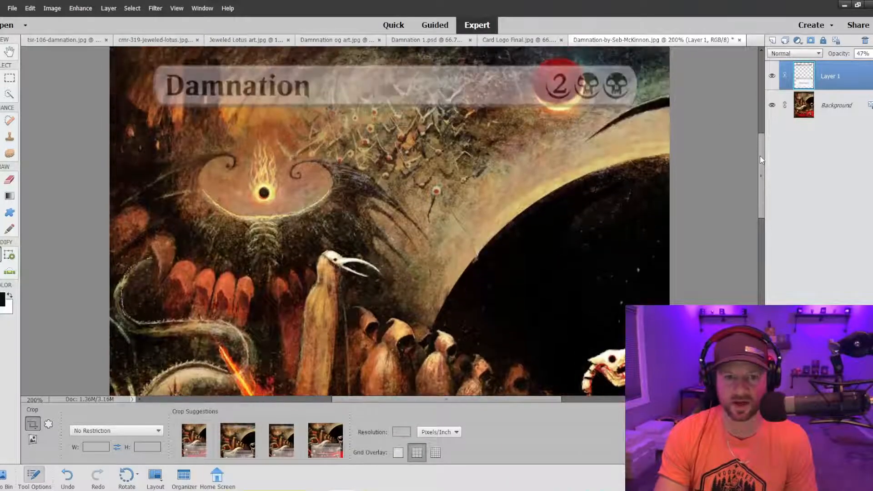
pyautogui.moveTo(759, 155); pyautogui.dragTo(756, 228)
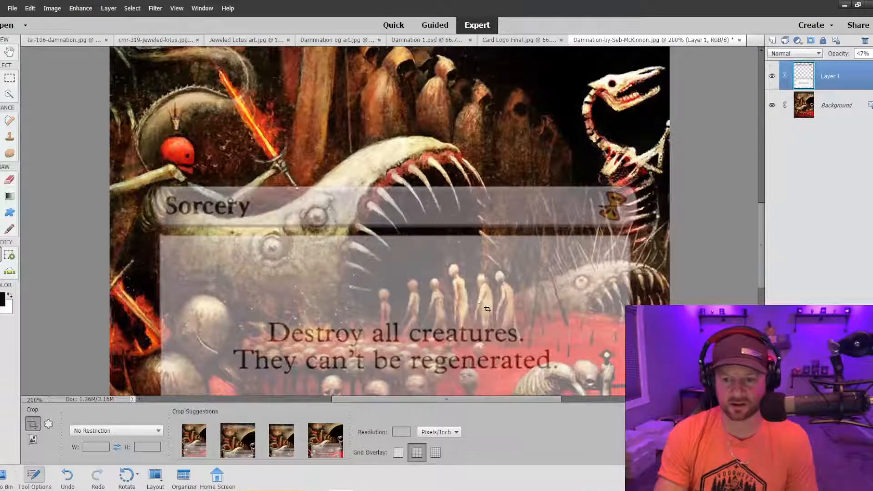
pyautogui.scroll(-2, 264, 314)
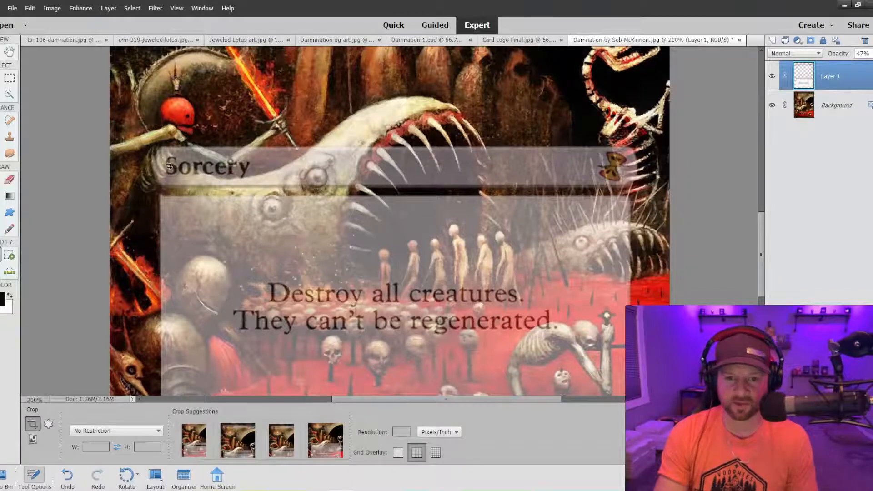
pyautogui.press('s')
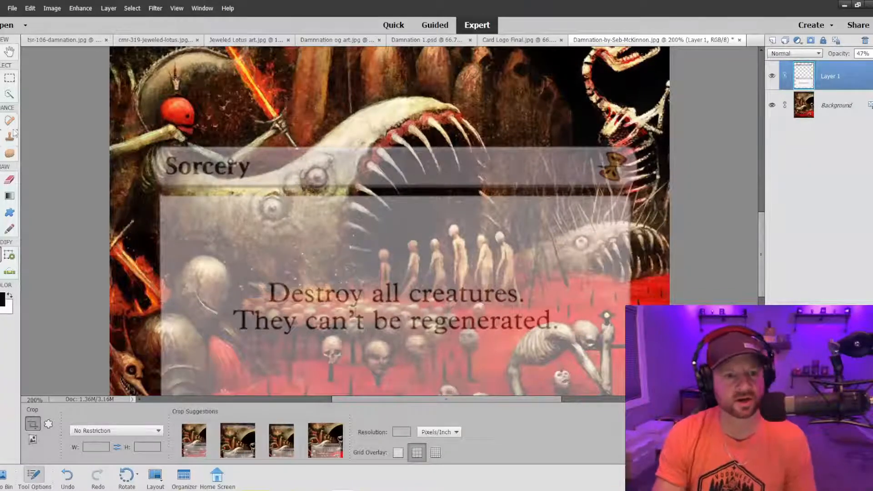
# Sample the artwork on the Background layer with a 60 px Clone Stamp and make the card frame layer active again.
pyautogui.click(808, 108)
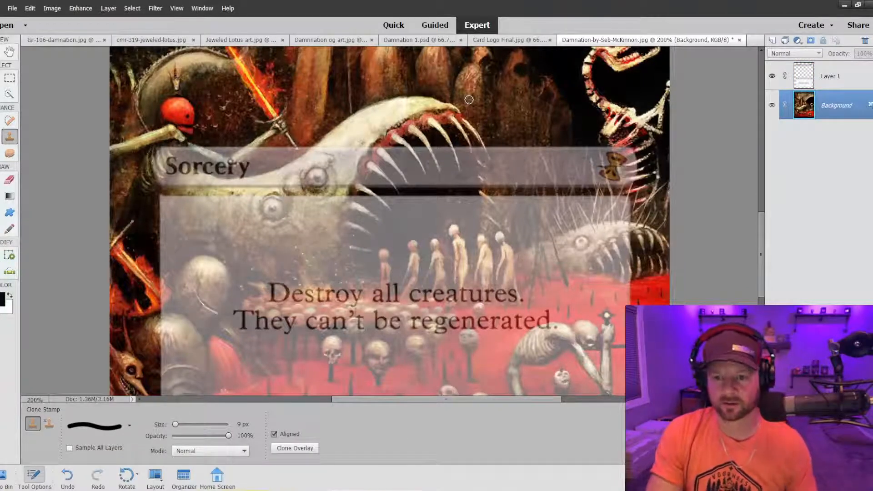
pyautogui.press(']')
pyautogui.press(']')
pyautogui.press(']')
pyautogui.press(']')
pyautogui.press(']')
pyautogui.press(']')
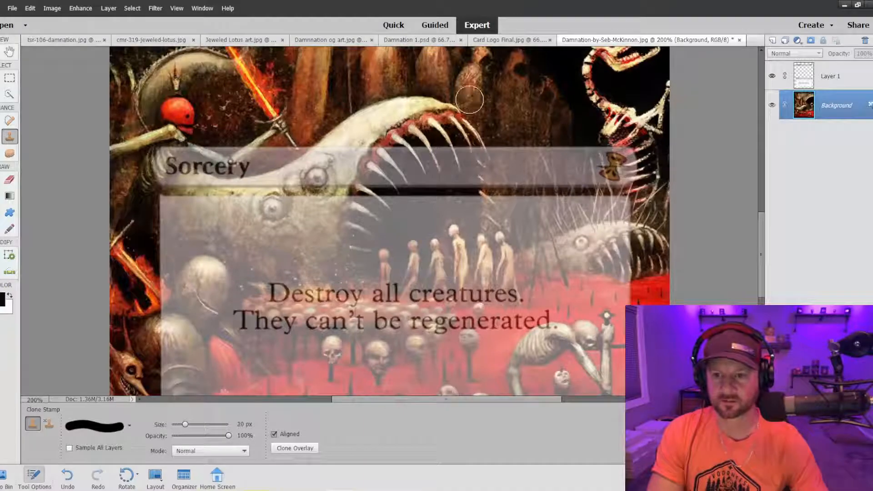
pyautogui.click(808, 77)
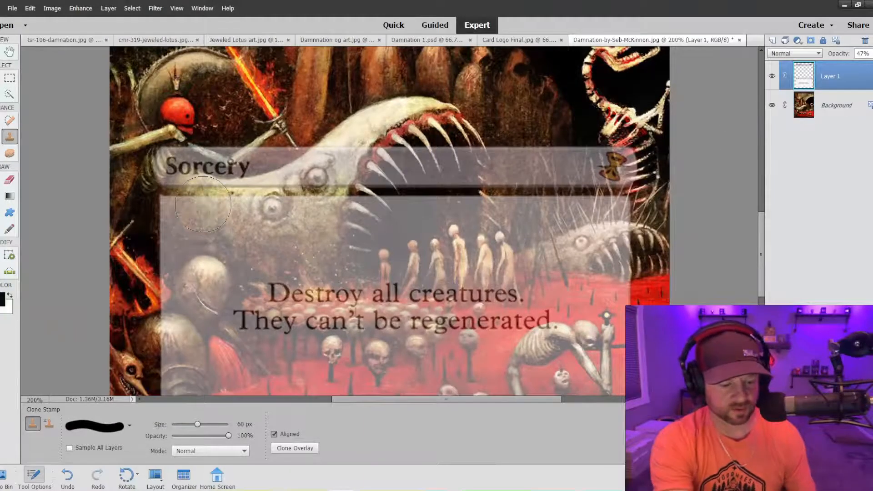
# Try to clone the large toothed monster over the type line and text box on the frame layer at full opacity.
pyautogui.hotkey('ctrl', '=')
pyautogui.hotkey('ctrl', '-')
pyautogui.hotkey('ctrl', '-')
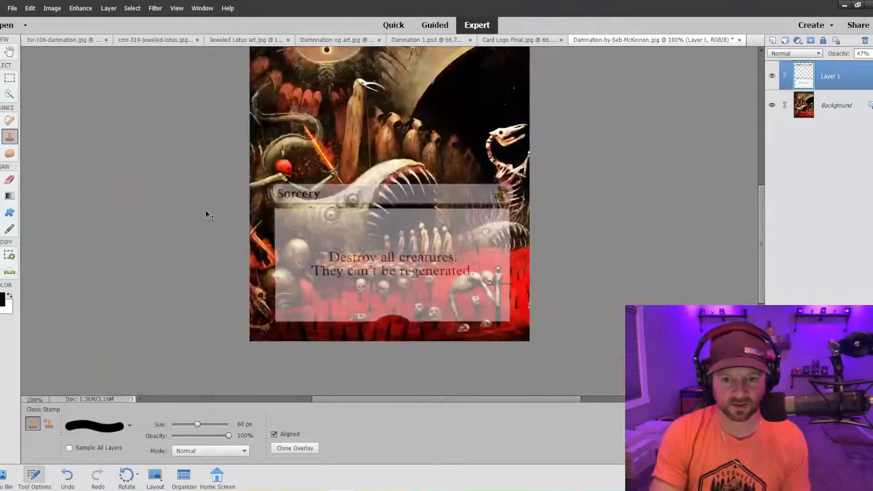
pyautogui.moveTo(285, 209)
pyautogui.mouseDown()
pyautogui.moveTo(324, 214)
pyautogui.moveTo(376, 190)
pyautogui.moveTo(416, 188)
pyautogui.moveTo(428, 204)
pyautogui.moveTo(386, 222)
pyautogui.moveTo(412, 233)
pyautogui.moveTo(311, 234)
pyautogui.moveTo(273, 221)
pyautogui.moveTo(377, 241)
pyautogui.moveTo(284, 228)
pyautogui.moveTo(295, 248)
pyautogui.moveTo(280, 300)
pyautogui.moveTo(278, 241)
pyautogui.moveTo(298, 256)
pyautogui.moveTo(291, 251)
pyautogui.moveTo(375, 236)
pyautogui.moveTo(407, 234)
pyautogui.moveTo(430, 245)
pyautogui.moveTo(434, 229)
pyautogui.moveTo(443, 254)
pyautogui.moveTo(384, 243)
pyautogui.moveTo(373, 221)
pyautogui.mouseUp()
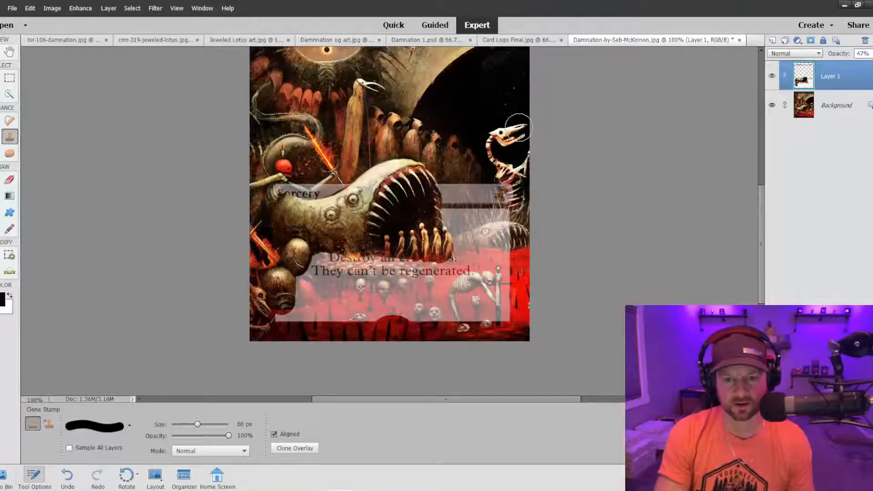
pyautogui.moveTo(272, 187); pyautogui.dragTo(310, 174)
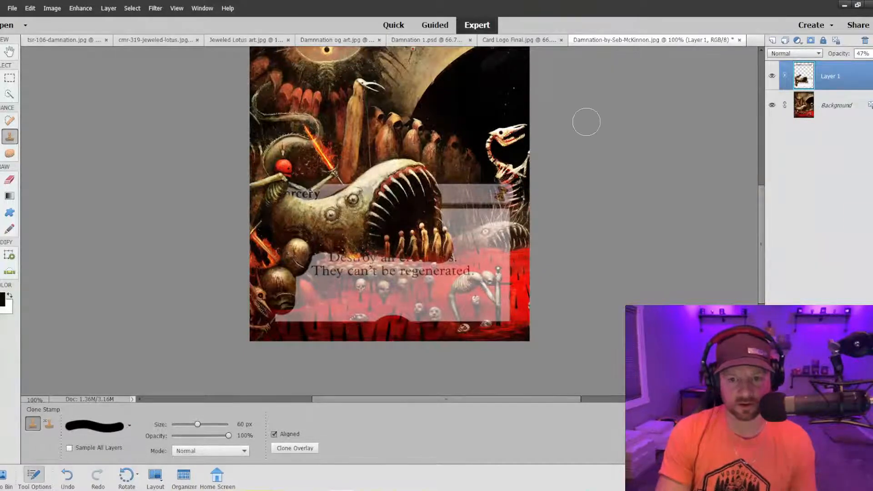
# Judge the whole card at 50% and undo both clone strokes over the frame.
pyautogui.hotkey('ctrl', '-')
pyautogui.hotkey('ctrl', '-')
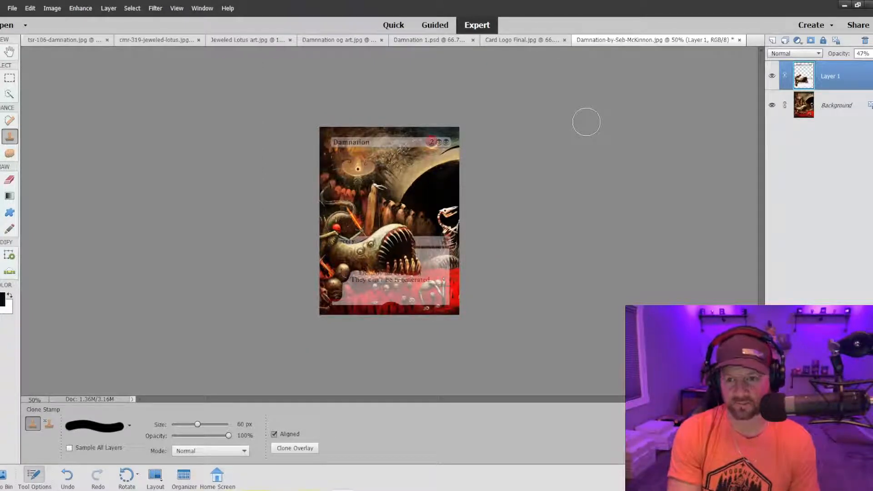
pyautogui.hotkey('ctrl', 'z')
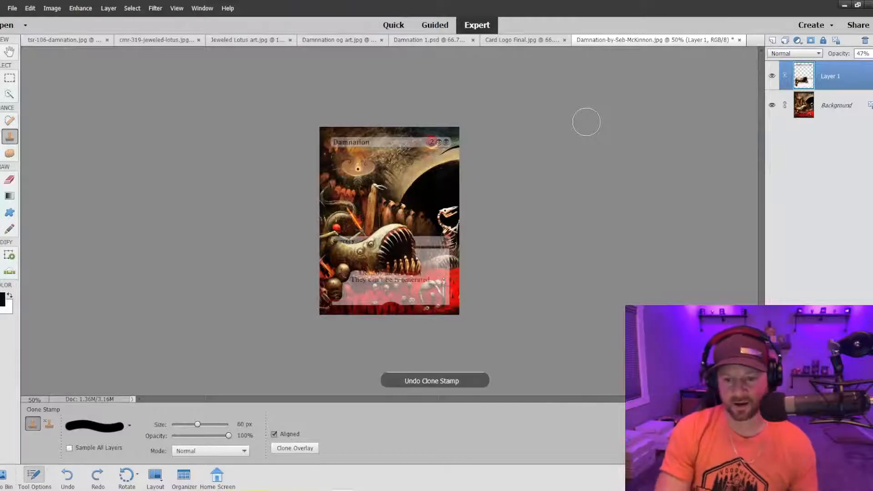
pyautogui.hotkey('ctrl', 'z')
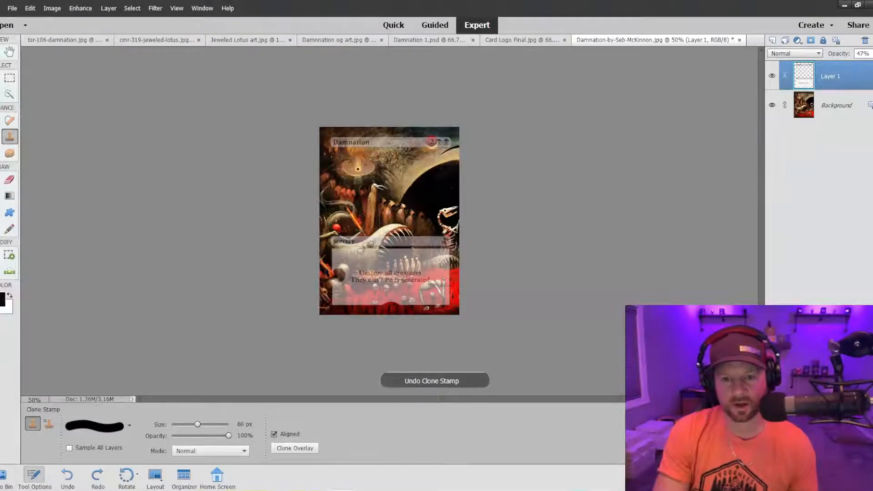
# Switch the Clone Stamp to a soft brush at 57% opacity, reduce its size to 100 px and start fading the text box.
pyautogui.hotkey('ctrl', '=')
pyautogui.hotkey('ctrl', '=')
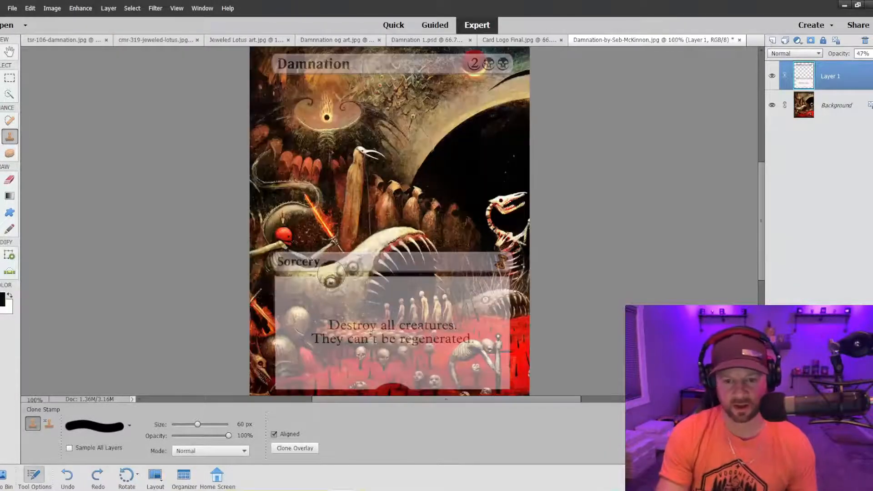
pyautogui.scroll(-5, 331, 277)
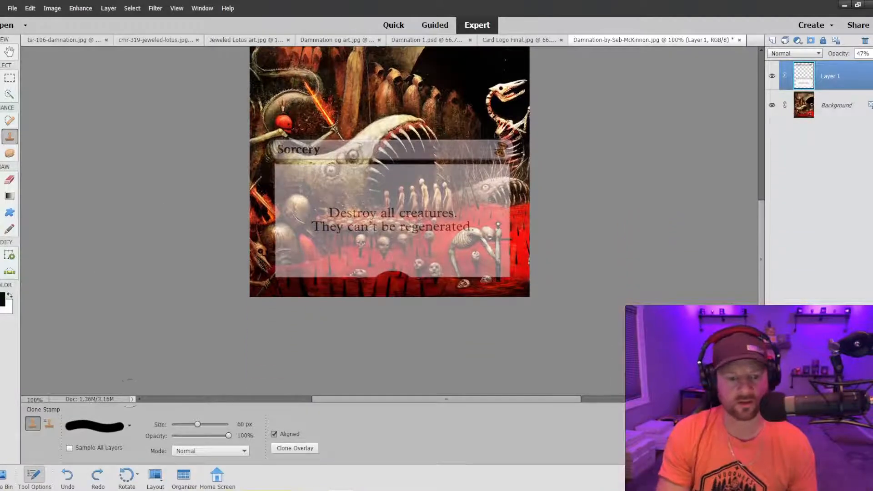
pyautogui.click(129, 425)
pyautogui.click(104, 365)
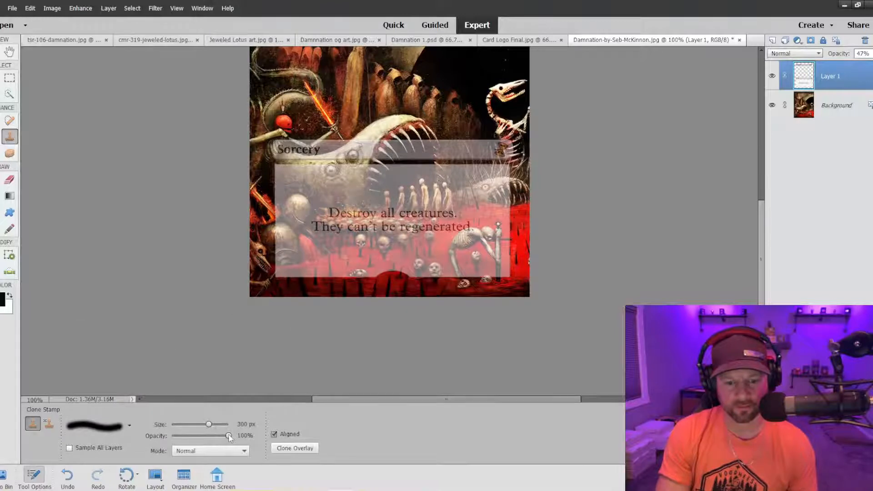
pyautogui.moveTo(213, 437); pyautogui.dragTo(204, 435)
pyautogui.moveTo(336, 243); pyautogui.dragTo(321, 257)
pyautogui.press('[')
pyautogui.press('[')
pyautogui.press('[')
pyautogui.press('[')
pyautogui.press('[')
pyautogui.press('[')
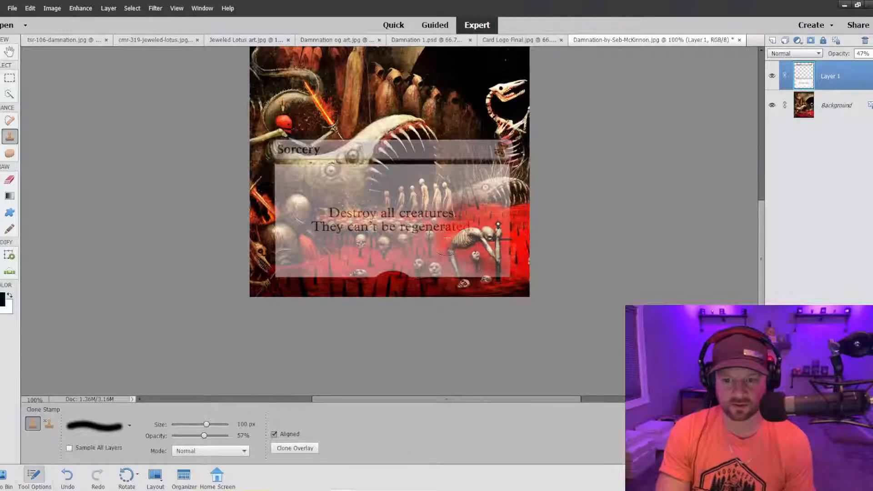
# Clone the red artwork over the lower edge and right side of the text box to fade them into the scene.
pyautogui.moveTo(436, 240)
pyautogui.mouseDown()
pyautogui.moveTo(414, 254)
pyautogui.moveTo(421, 268)
pyautogui.moveTo(487, 267)
pyautogui.mouseUp()
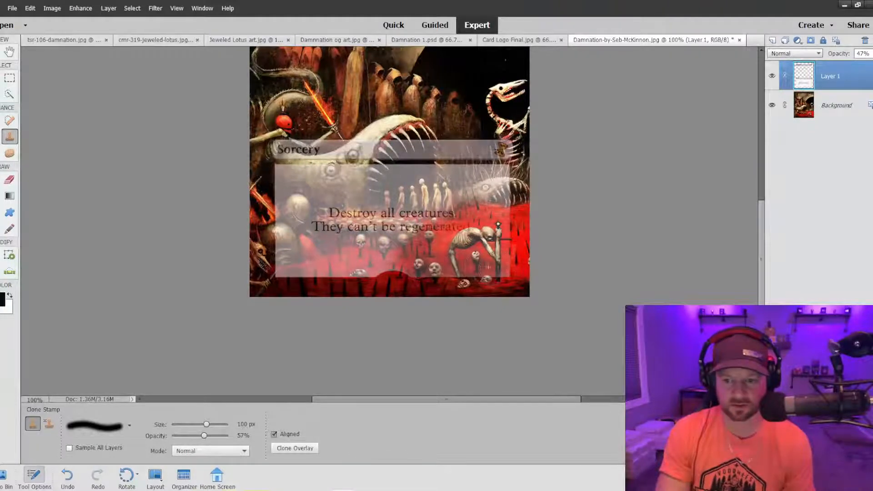
pyautogui.moveTo(393, 265)
pyautogui.mouseDown()
pyautogui.moveTo(346, 264)
pyautogui.moveTo(341, 273)
pyautogui.moveTo(283, 284)
pyautogui.mouseUp()
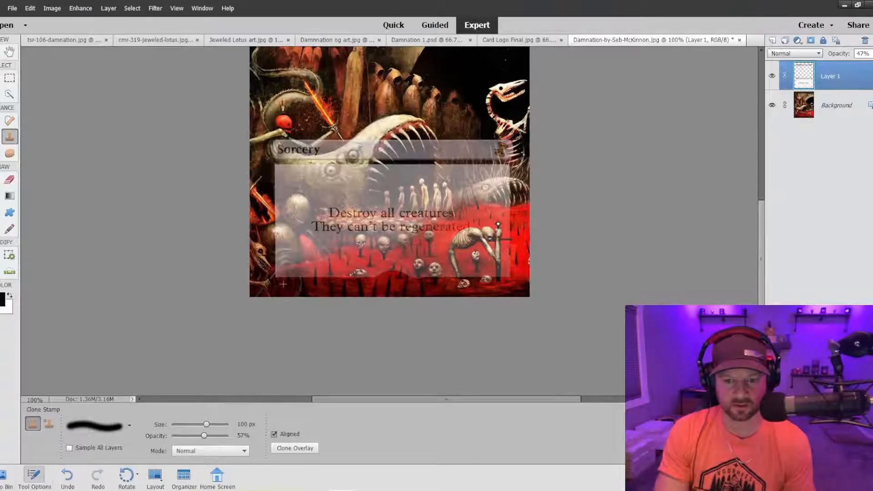
pyautogui.moveTo(441, 276)
pyautogui.mouseDown()
pyautogui.moveTo(300, 272)
pyautogui.moveTo(291, 282)
pyautogui.moveTo(450, 270)
pyautogui.moveTo(384, 292)
pyautogui.moveTo(500, 273)
pyautogui.mouseUp()
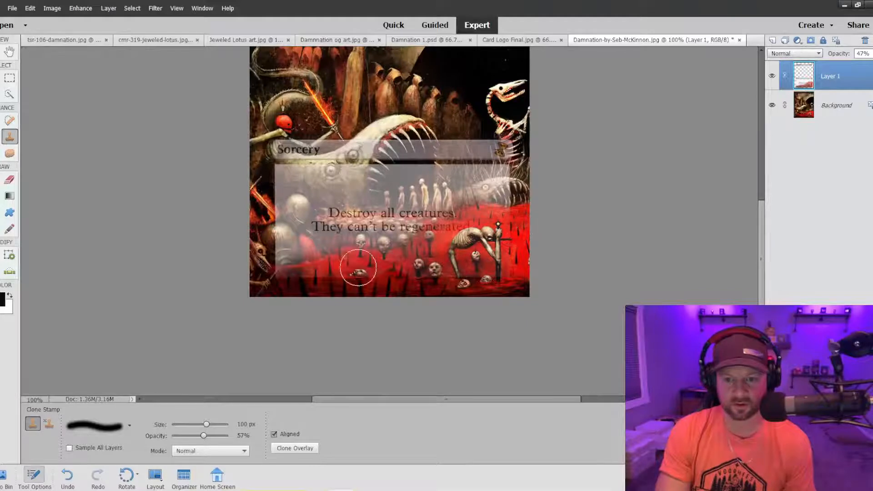
pyautogui.moveTo(358, 268)
pyautogui.mouseDown()
pyautogui.moveTo(278, 289)
pyautogui.moveTo(318, 274)
pyautogui.mouseUp()
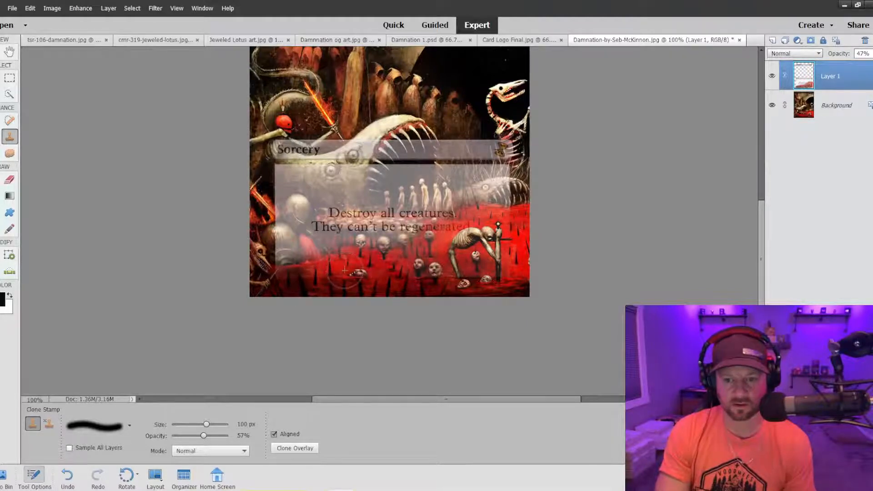
pyautogui.moveTo(411, 264)
pyautogui.mouseDown()
pyautogui.moveTo(486, 248)
pyautogui.moveTo(490, 223)
pyautogui.mouseUp()
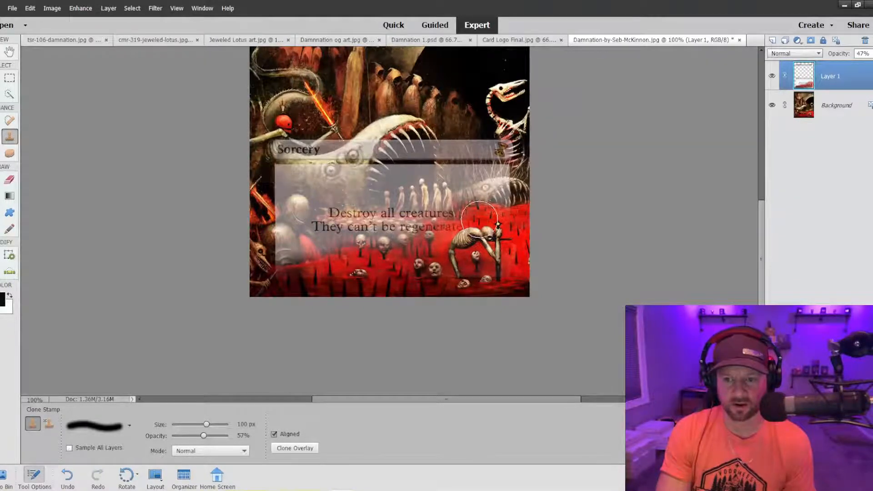
# Reduce the brush to 45 px and clone the red ground over the text box above the crouching skeleton, around the word "regenerated".
pyautogui.press('[')
pyautogui.press('[')
pyautogui.press('[')
pyautogui.press('[')
pyautogui.press('[')
pyautogui.press('[')
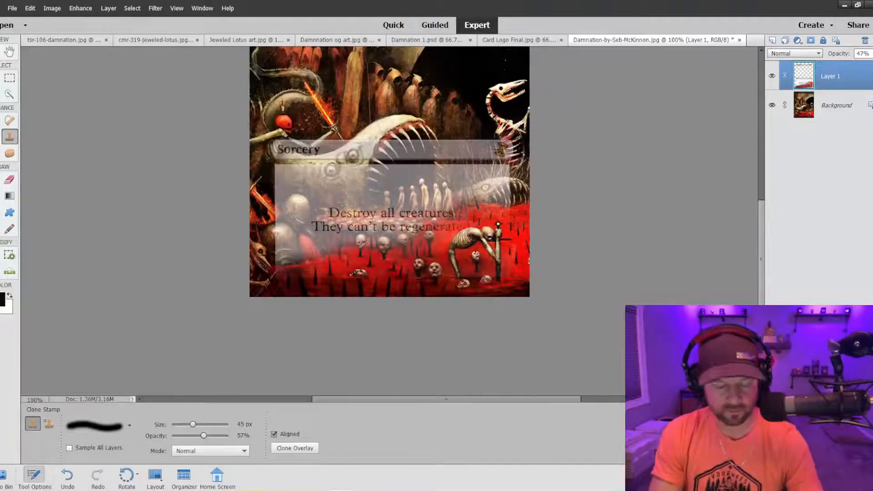
pyautogui.hotkey('ctrl', '=')
pyautogui.hotkey('ctrl', '=')
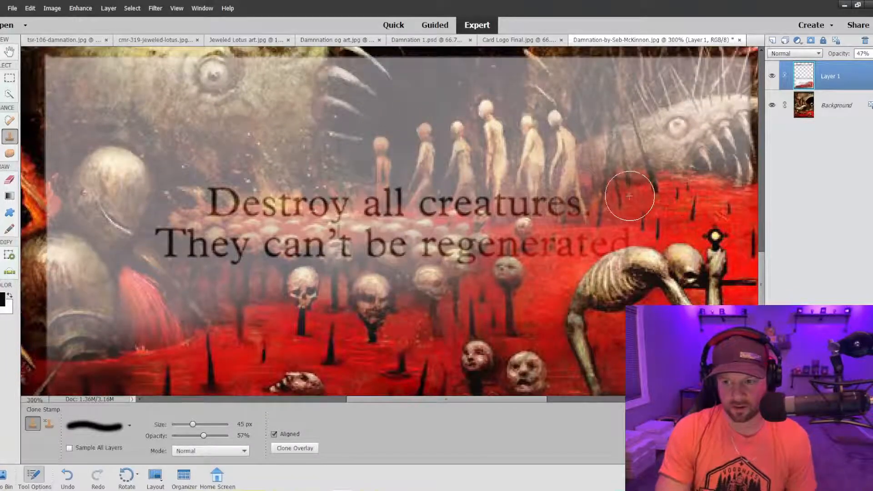
pyautogui.moveTo(585, 234)
pyautogui.mouseDown()
pyautogui.moveTo(516, 243)
pyautogui.moveTo(508, 297)
pyautogui.moveTo(479, 316)
pyautogui.mouseUp()
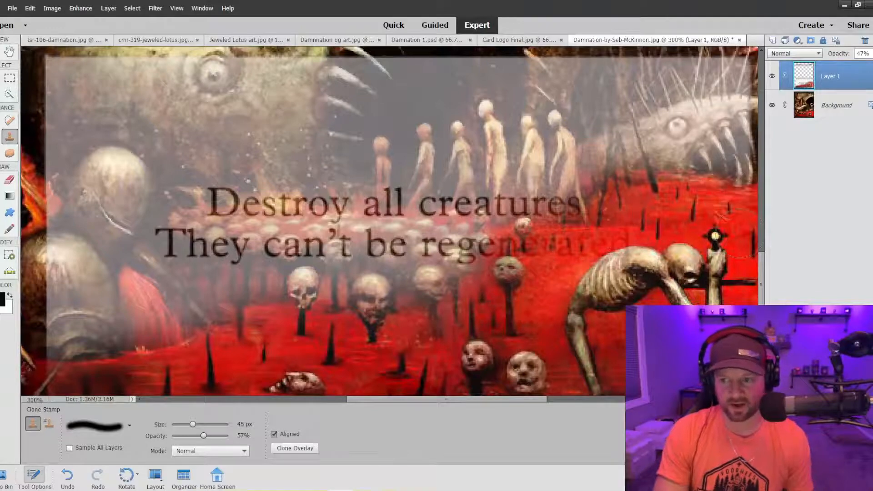
pyautogui.scroll(-2, 728, 240)
pyautogui.hotkey('ctrl', '-')
pyautogui.hotkey('ctrl', '-')
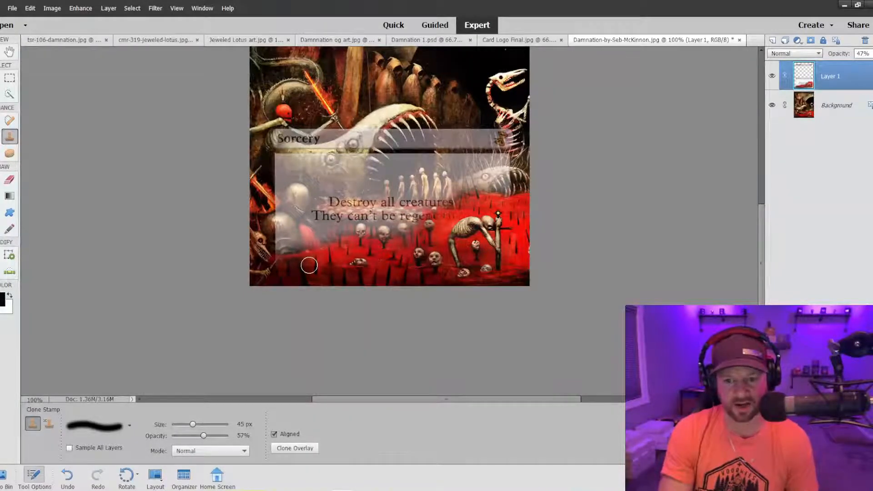
# Reorder the open documents so that Damnation-by-Seb-McKinnon.jpg sits directly beside Damnation 1.psd.
pyautogui.click(419, 41)
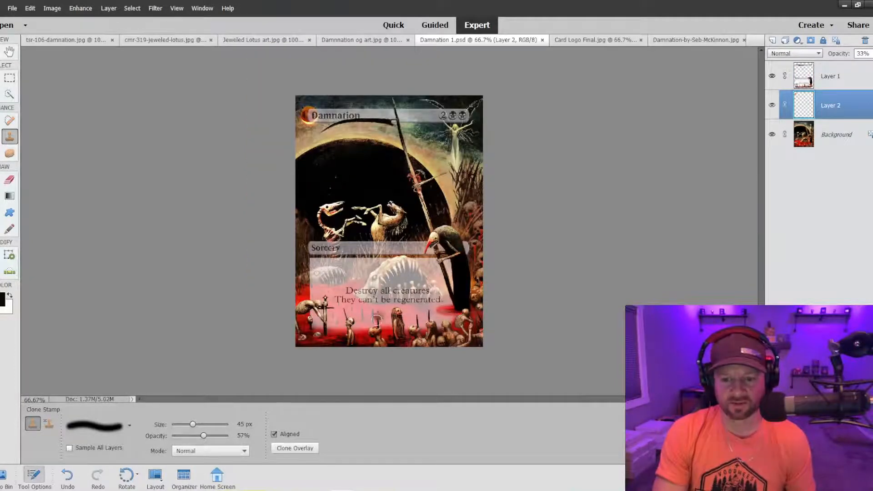
pyautogui.click(656, 40)
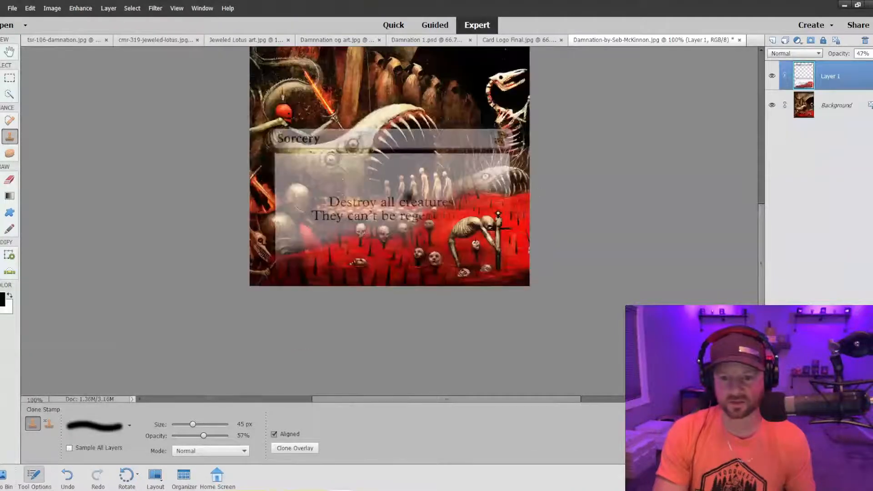
pyautogui.click(518, 40)
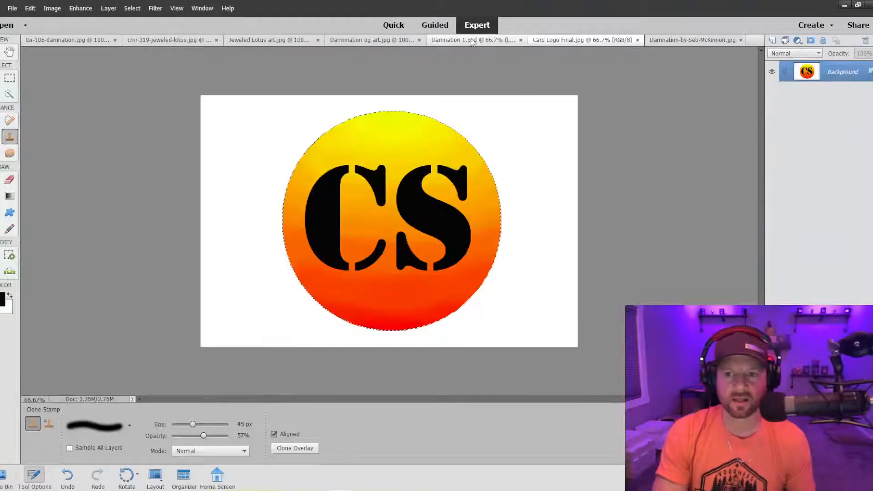
pyautogui.click(454, 42)
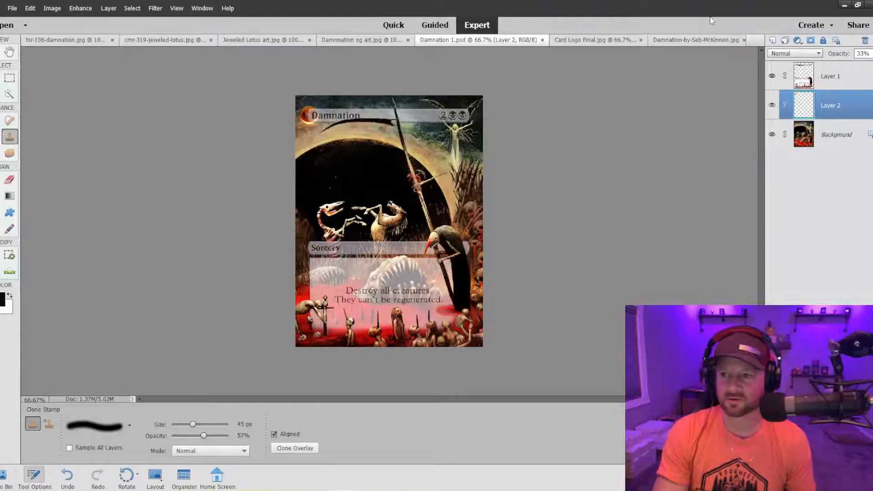
pyautogui.moveTo(691, 40); pyautogui.dragTo(575, 43)
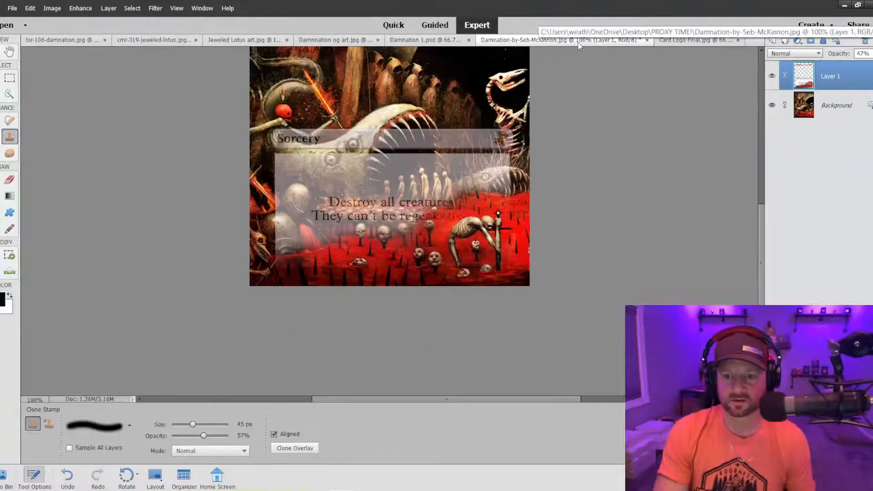
# Compare the new card with the finished proxy in Damnation 1.psd, checking how each frame and text box blends into the artwork.
pyautogui.hotkey('ctrl', '-')
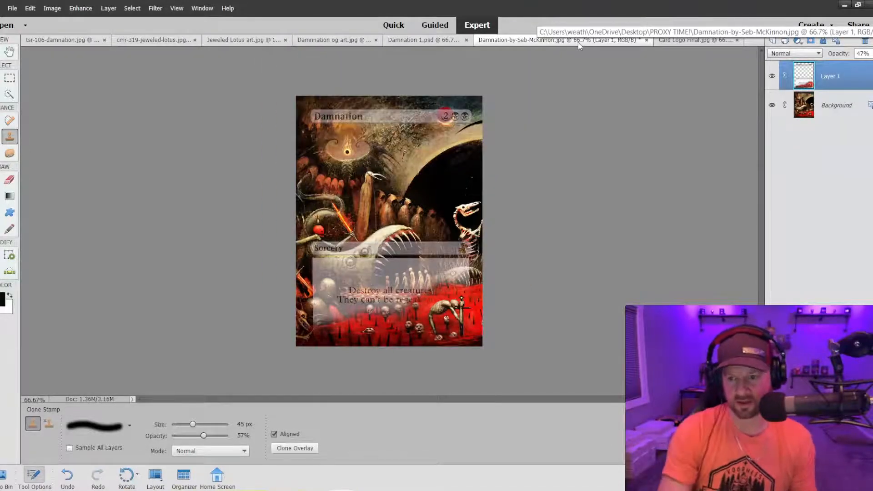
pyautogui.click(449, 41)
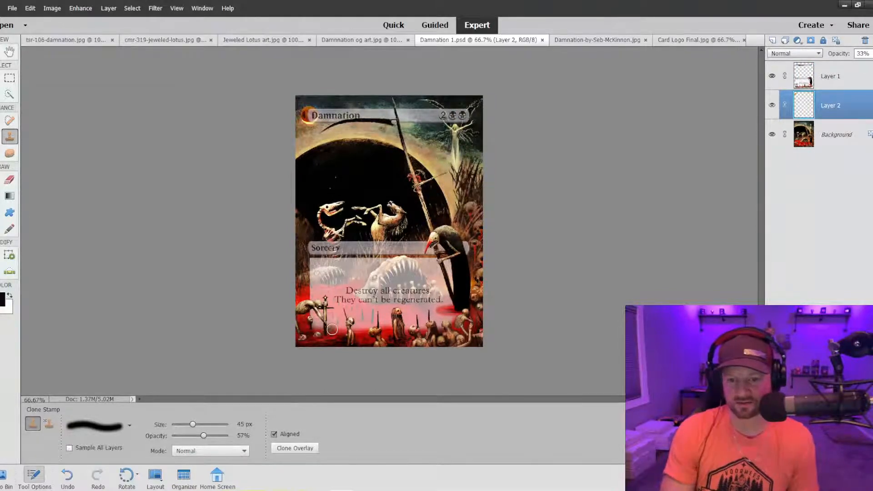
pyautogui.click(597, 40)
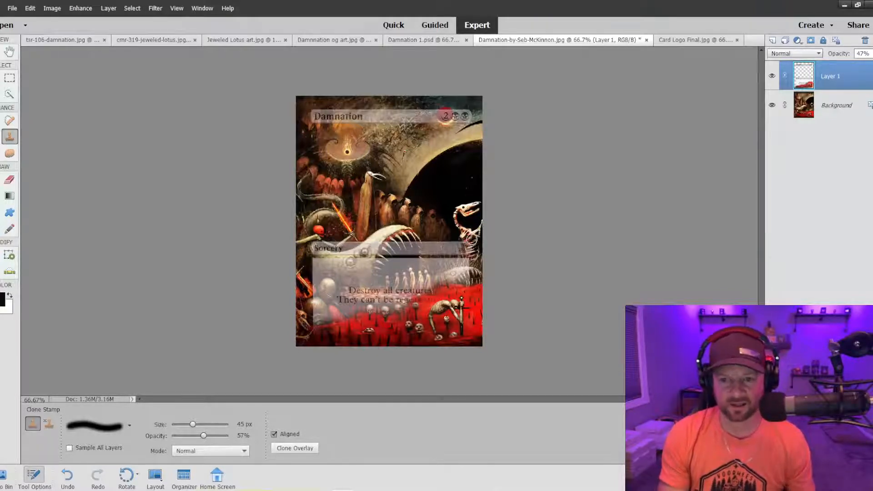
pyautogui.hotkey('ctrl', '-')
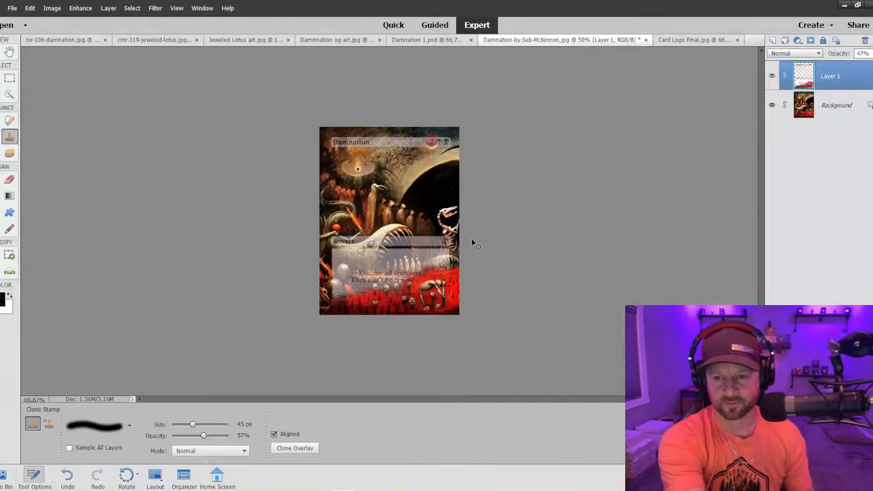
pyautogui.hotkey('ctrl', '+')
pyautogui.hotkey('ctrl', '+')
pyautogui.hotkey('ctrl', '+')
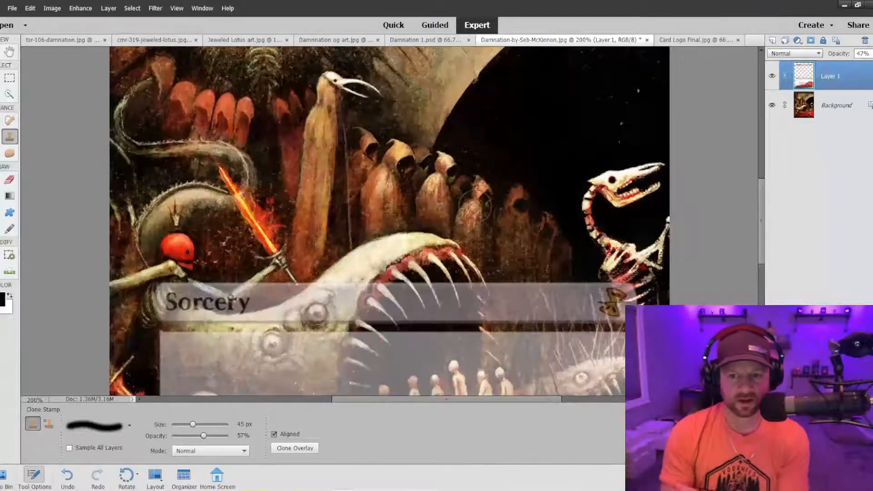
pyautogui.click(448, 41)
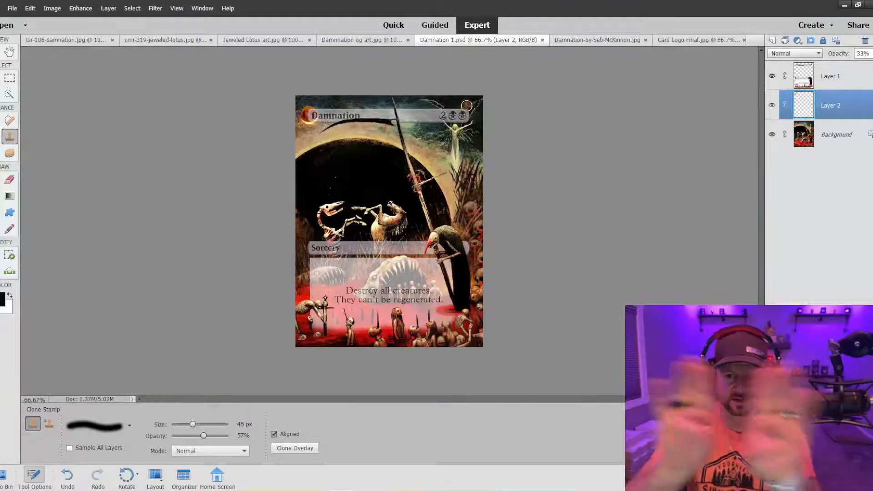
pyautogui.click(596, 40)
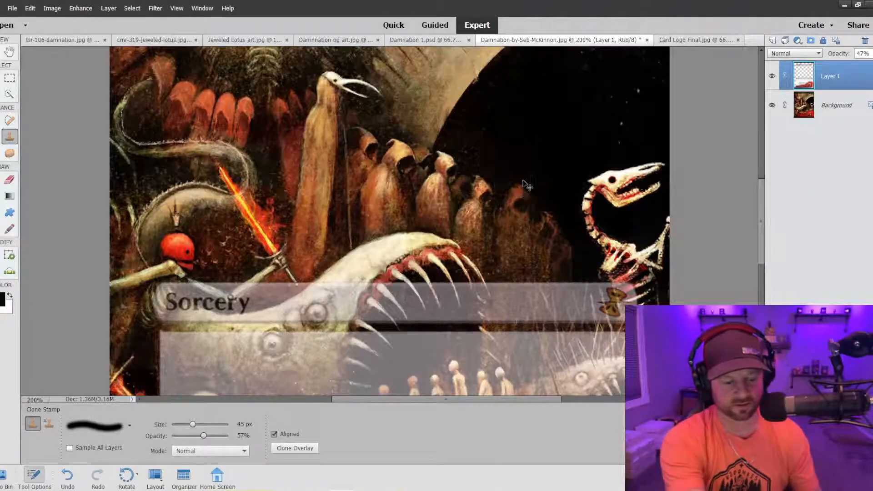
pyautogui.hotkey('ctrl', '-')
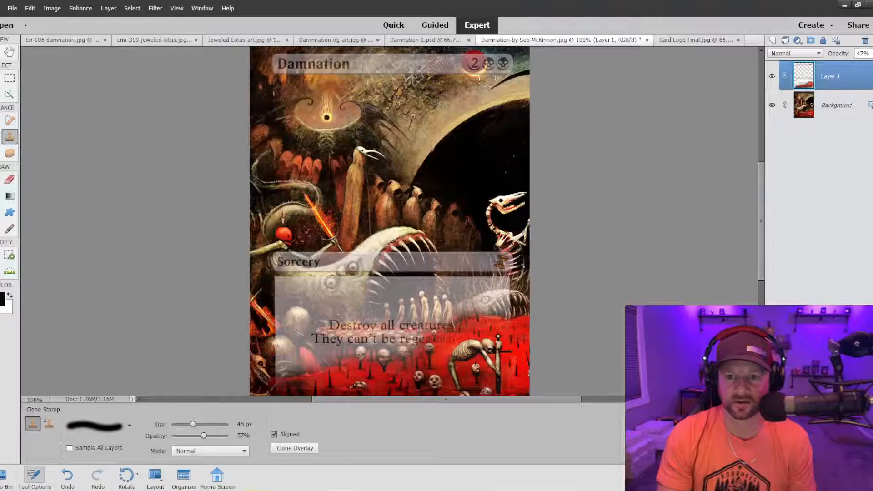
# View the finished text box in Damnation 1.psd once more and return to the Damnation-by-Seb-McKinnon.jpg card.
pyautogui.click(436, 40)
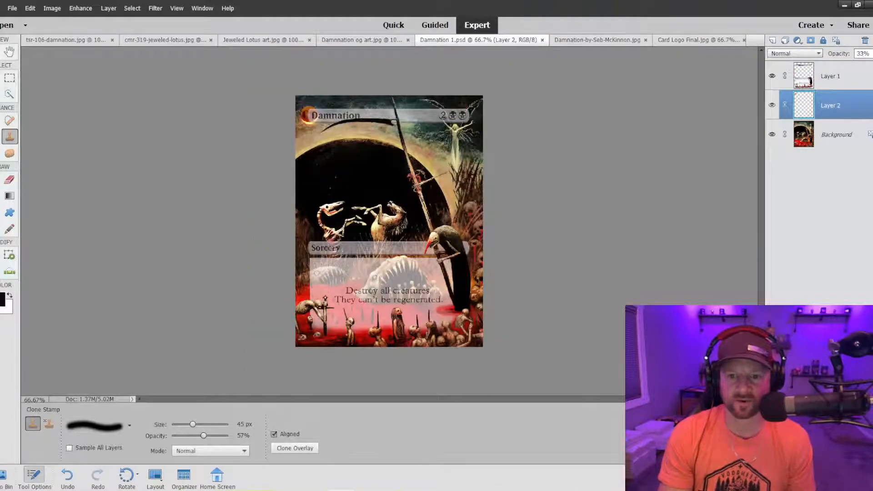
pyautogui.click(592, 37)
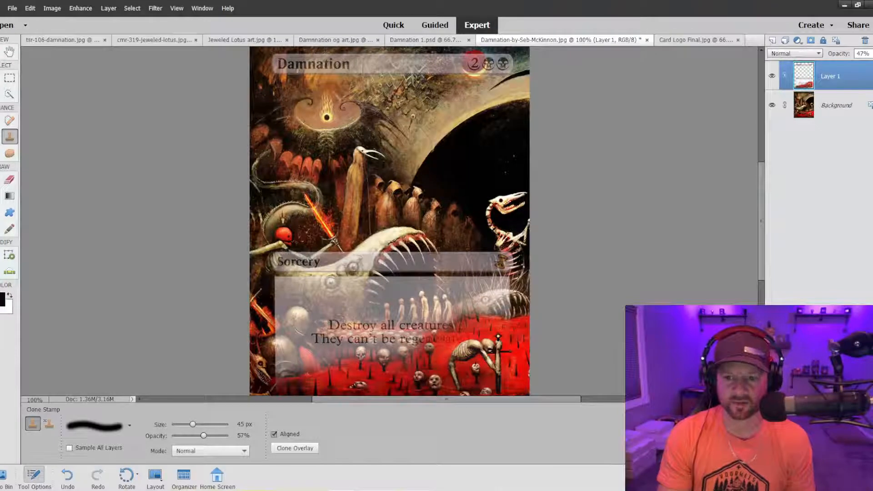
# Set the Clone Stamp to 100% opacity with a soft 50 px brush and clone the two armored figures over the text box's lower-left corner.
pyautogui.scroll(-5, 422, 300)
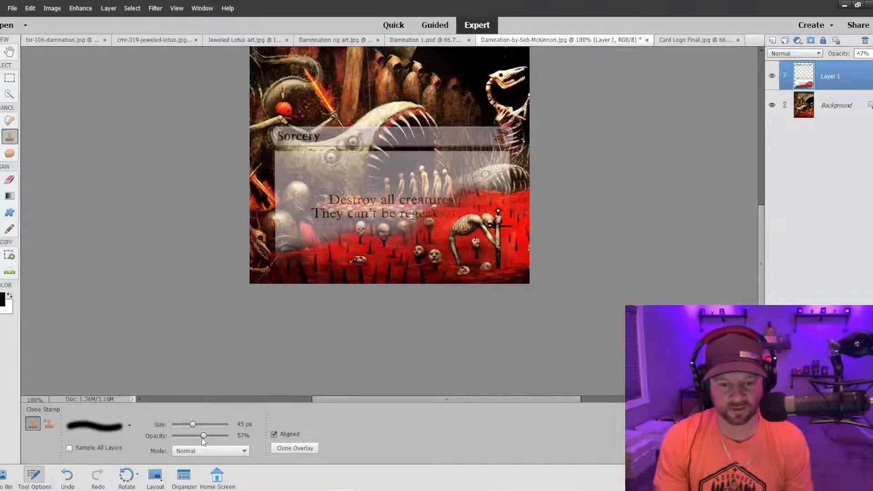
pyautogui.hotkey('ctrl', '+')
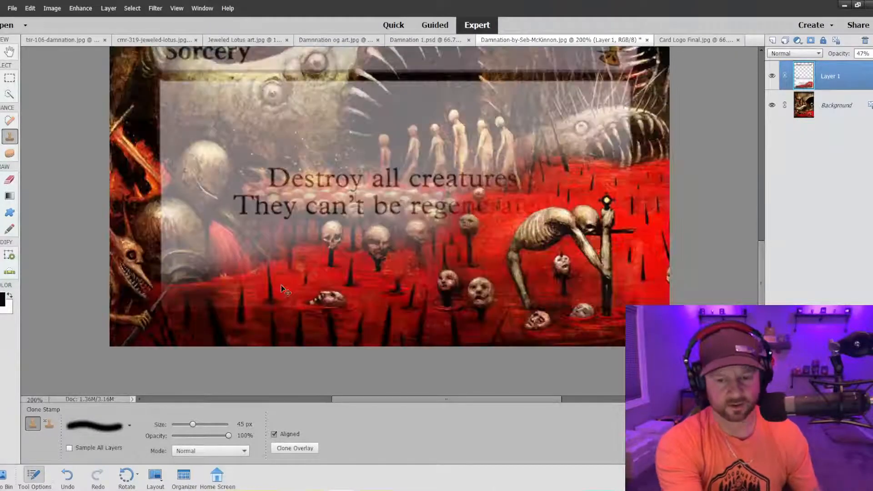
pyautogui.hotkey('ctrl', '+')
pyautogui.moveTo(400, 402); pyautogui.dragTo(348, 398)
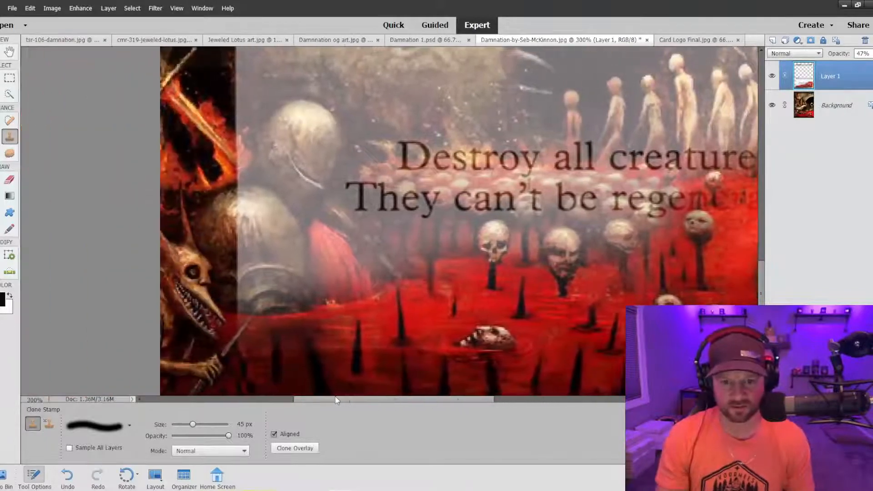
pyautogui.click(129, 426)
pyautogui.click(104, 391)
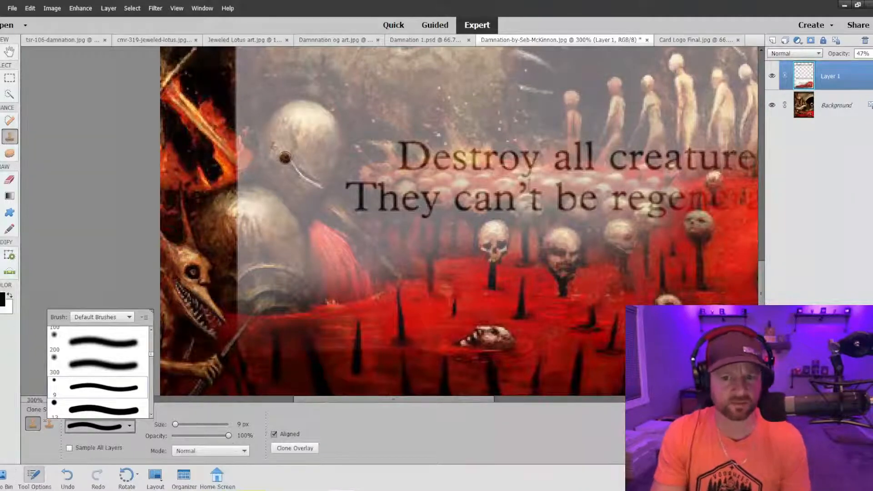
pyautogui.click(98, 348)
pyautogui.press('[')
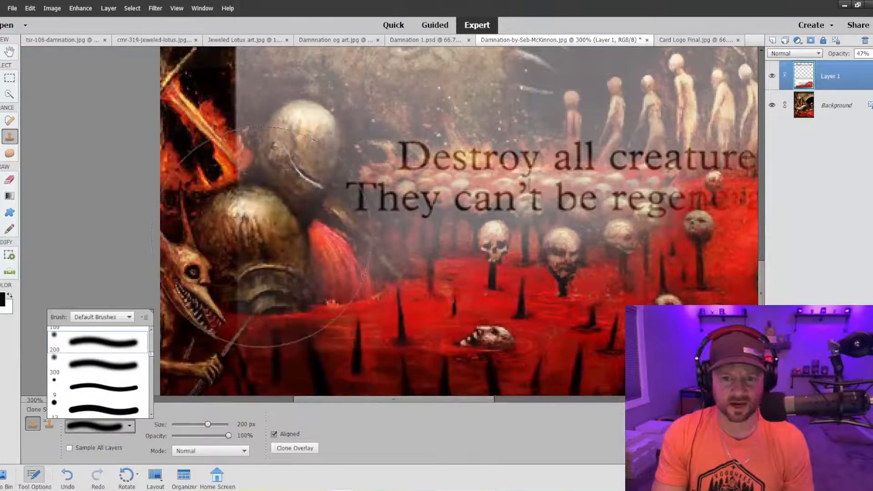
pyautogui.click(383, 216)
pyautogui.press('[')
pyautogui.press('[')
pyautogui.press('[')
pyautogui.press('[')
pyautogui.press('[')
pyautogui.press('[')
pyautogui.press('[')
pyautogui.press('[')
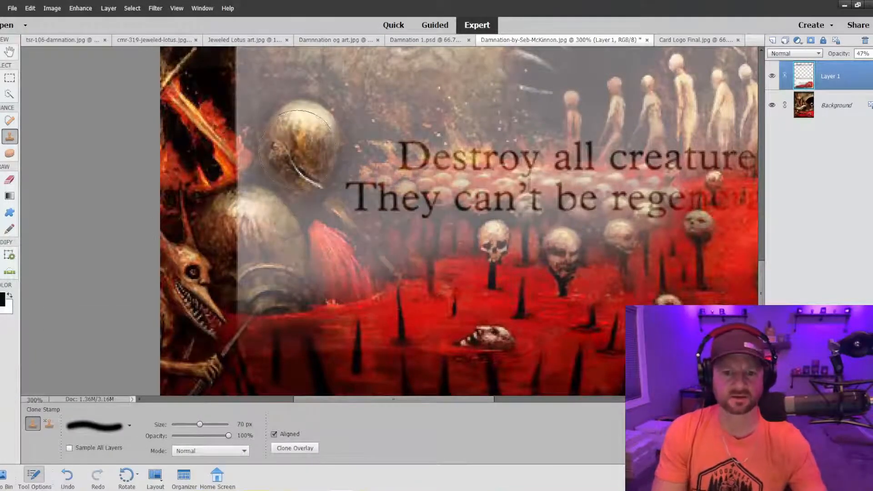
pyautogui.moveTo(298, 131)
pyautogui.mouseDown()
pyautogui.moveTo(313, 143)
pyautogui.moveTo(284, 167)
pyautogui.moveTo(279, 185)
pyautogui.moveTo(295, 217)
pyautogui.moveTo(313, 221)
pyautogui.moveTo(373, 271)
pyautogui.moveTo(318, 281)
pyautogui.moveTo(261, 264)
pyautogui.moveTo(249, 280)
pyautogui.moveTo(302, 323)
pyautogui.moveTo(245, 250)
pyautogui.moveTo(249, 210)
pyautogui.moveTo(272, 179)
pyautogui.moveTo(279, 189)
pyautogui.moveTo(234, 211)
pyautogui.mouseUp()
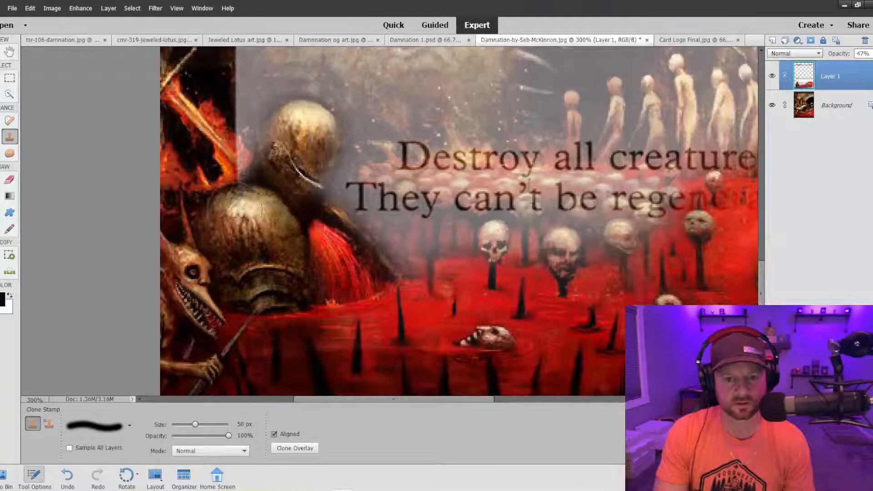
# Clone the flaming sword's end and the dark artwork around the armored figures over the left edge of the text box.
pyautogui.scroll(3, 234, 218)
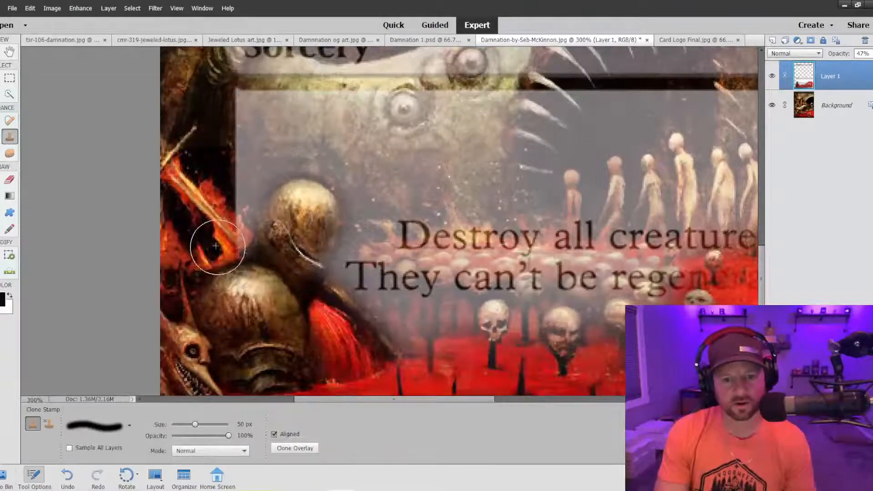
pyautogui.click(222, 246)
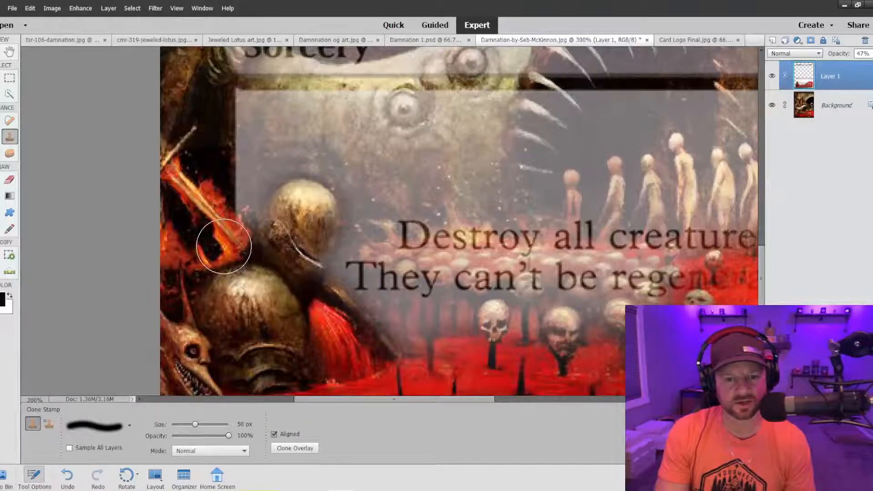
pyautogui.moveTo(236, 262)
pyautogui.mouseDown()
pyautogui.moveTo(218, 233)
pyautogui.moveTo(226, 247)
pyautogui.mouseUp()
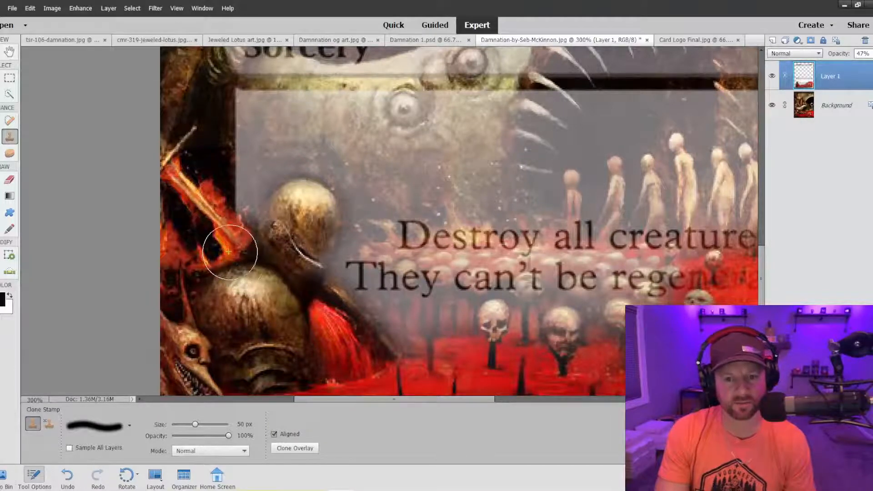
pyautogui.moveTo(279, 233)
pyautogui.mouseDown()
pyautogui.moveTo(305, 214)
pyautogui.moveTo(299, 210)
pyautogui.moveTo(288, 221)
pyautogui.moveTo(308, 213)
pyautogui.moveTo(293, 251)
pyautogui.moveTo(295, 263)
pyautogui.moveTo(306, 247)
pyautogui.moveTo(291, 302)
pyautogui.moveTo(330, 322)
pyautogui.moveTo(388, 382)
pyautogui.moveTo(330, 355)
pyautogui.mouseUp()
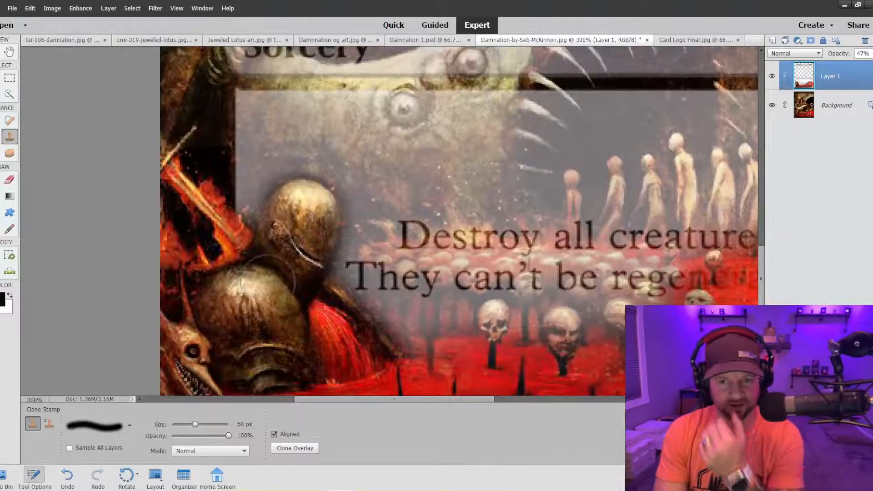
# Clone the red-skulled skeleton's ribs over the left end of the Sorcery bar, covering its first letter.
pyautogui.scroll(3, 500, 218)
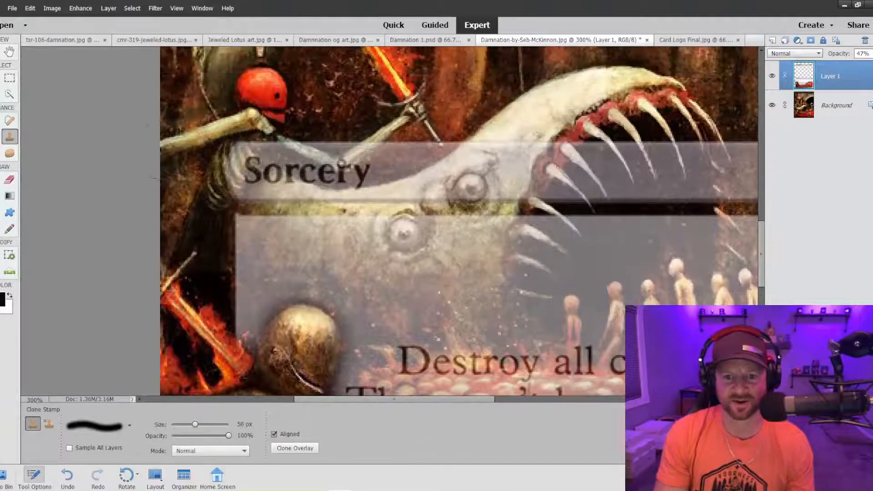
pyautogui.scroll(1, 241, 180)
pyautogui.scroll(-2, 277, 181)
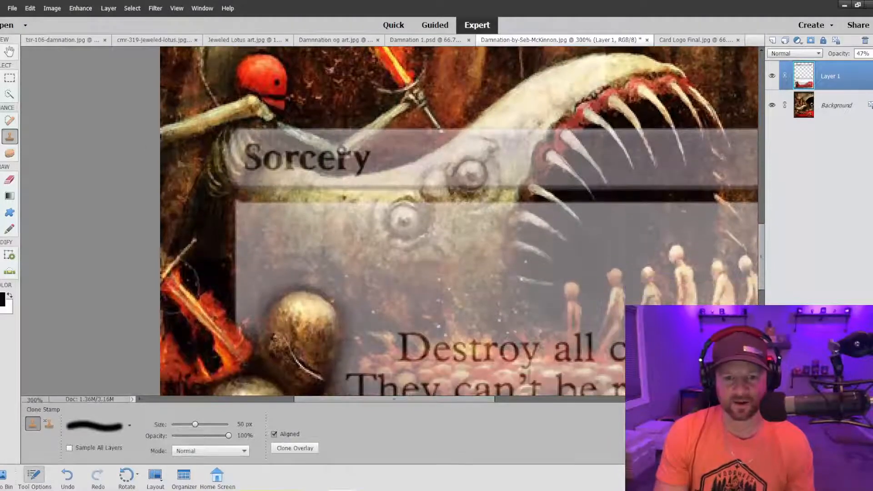
pyautogui.keyDown('alt'); pyautogui.click(171, 209); pyautogui.keyUp('alt')
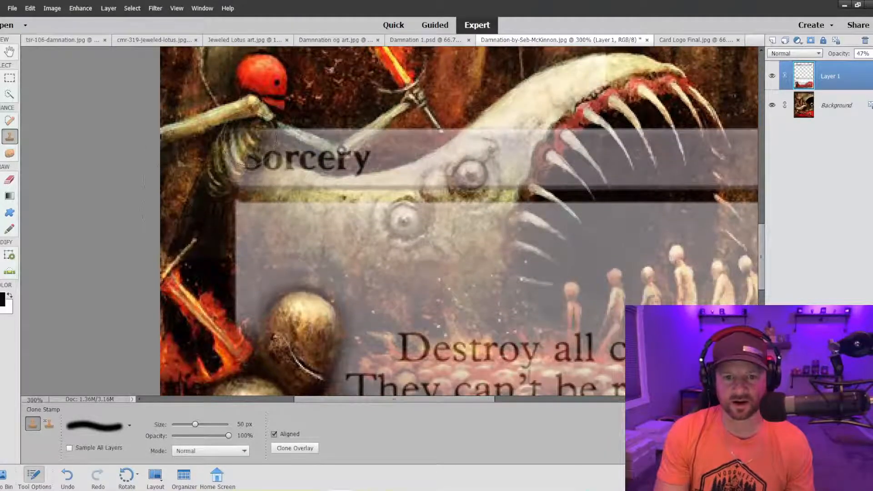
pyautogui.moveTo(249, 137)
pyautogui.mouseDown()
pyautogui.moveTo(241, 159)
pyautogui.moveTo(232, 150)
pyautogui.moveTo(259, 150)
pyautogui.moveTo(254, 131)
pyautogui.moveTo(231, 160)
pyautogui.moveTo(225, 154)
pyautogui.mouseUp()
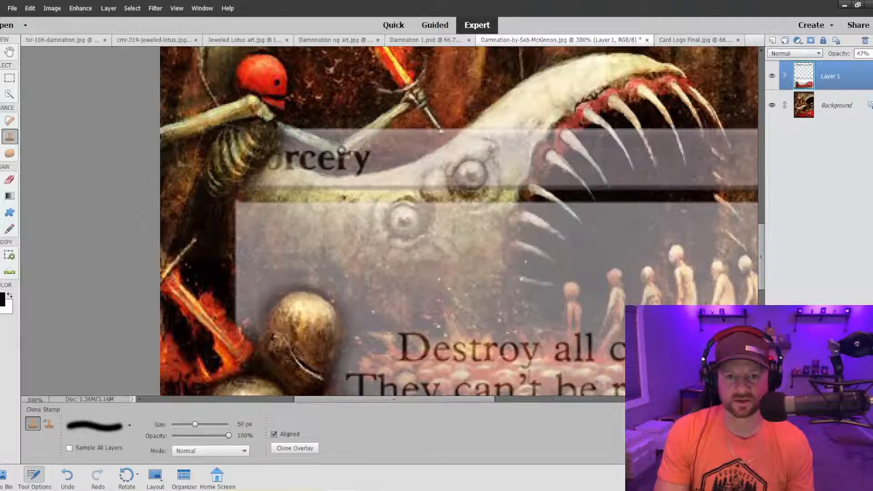
# Reduce the brush to 10 px and clone the skeleton's thin arms over the Sorcery bar, undoing stray strokes.
pyautogui.press('[')
pyautogui.press('[')
pyautogui.press('[')
pyautogui.press('[')
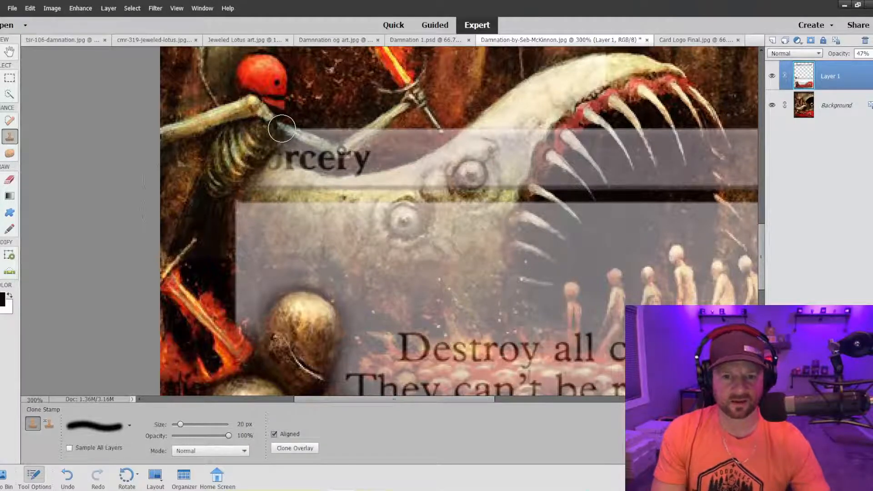
pyautogui.press('[')
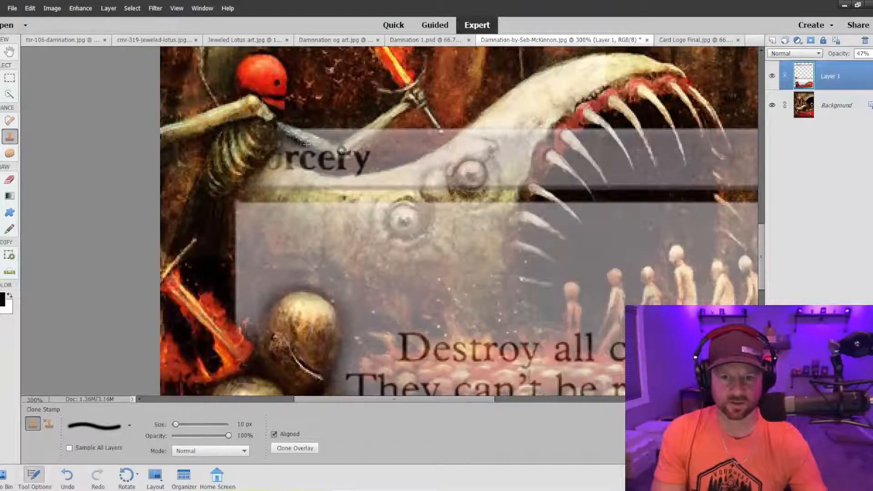
pyautogui.moveTo(328, 150)
pyautogui.mouseDown()
pyautogui.moveTo(281, 137)
pyautogui.moveTo(340, 151)
pyautogui.moveTo(373, 130)
pyautogui.moveTo(353, 140)
pyautogui.mouseUp()
pyautogui.hotkey('ctrl', 'z')
pyautogui.hotkey('ctrl', 'z')
pyautogui.hotkey('ctrl', 'z')
pyautogui.hotkey('ctrl', 'z')
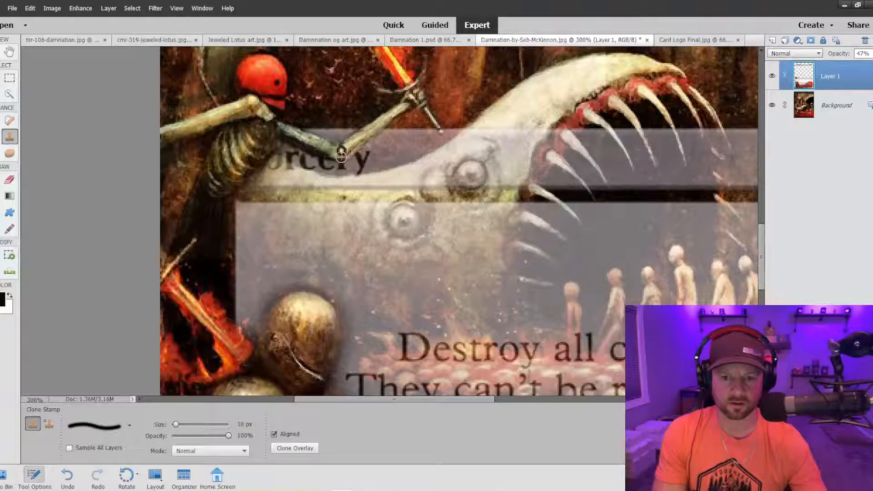
# Set the opacity of Layer 1, the card frame, to 59%.
pyautogui.hotkey('ctrl', '-')
pyautogui.hotkey('ctrl', '-')
pyautogui.hotkey('ctrl', '-')
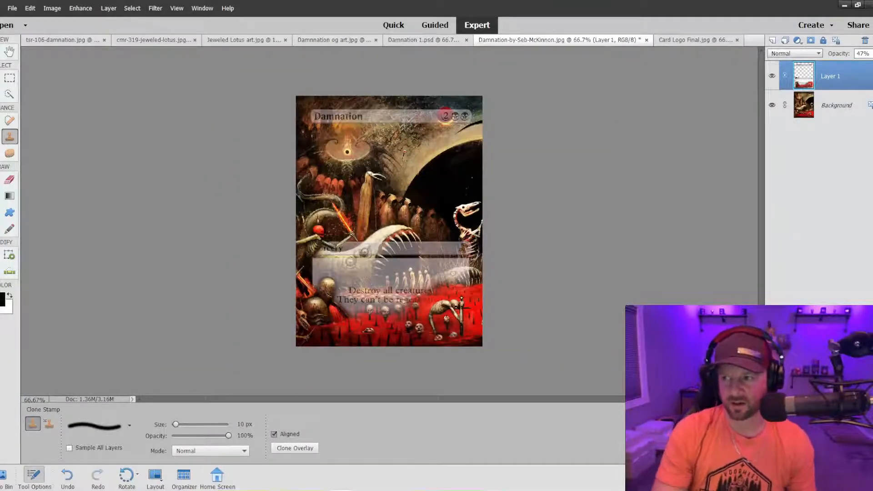
pyautogui.click(871, 54)
pyautogui.moveTo(861, 66); pyautogui.dragTo(859, 68)
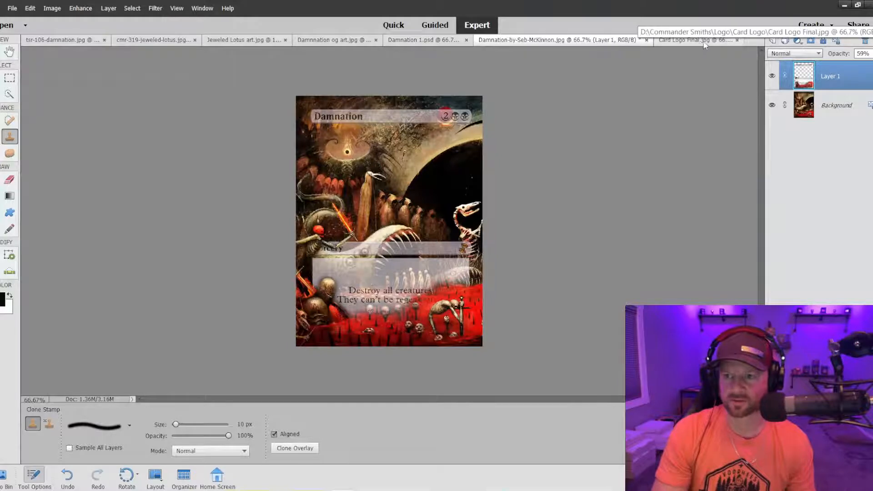
# Check the opacity of Layer 1 in Damnation 1.psd against the new card's frame layer.
pyautogui.click(443, 43)
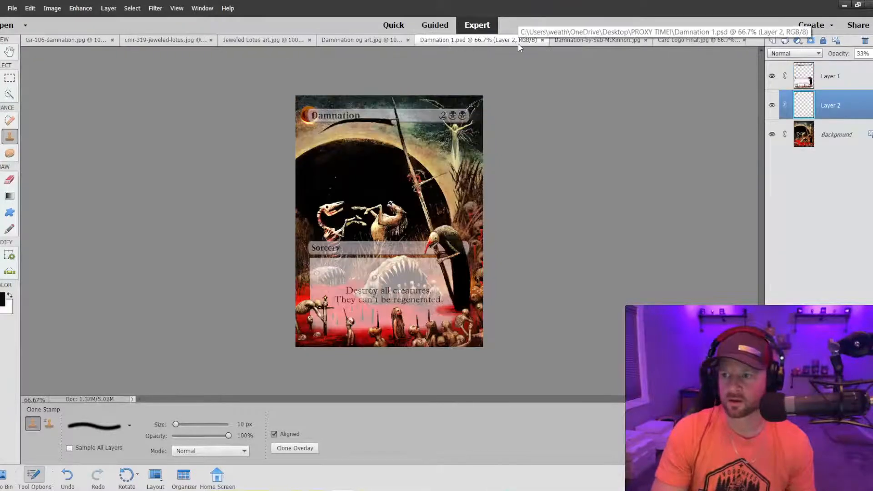
pyautogui.click(792, 83)
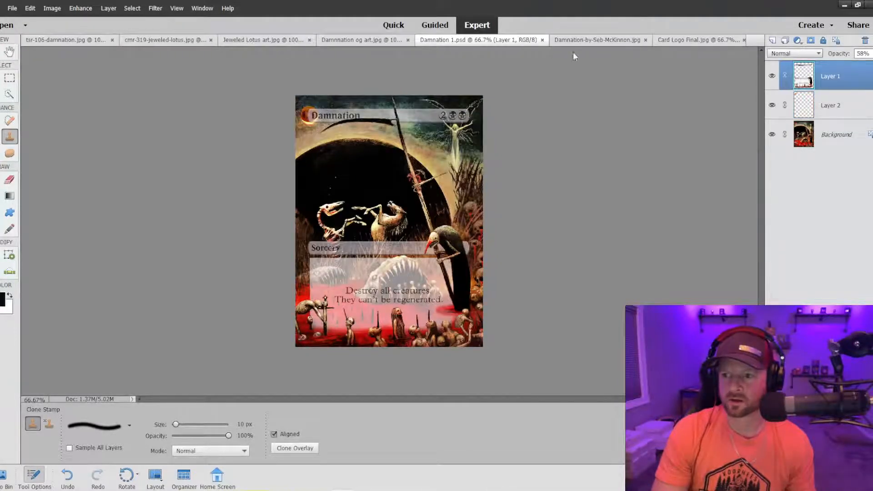
pyautogui.click(580, 39)
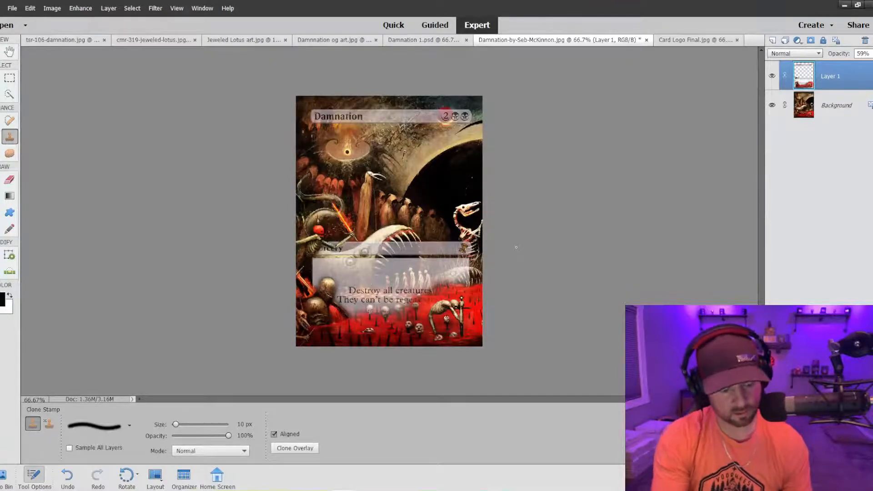
# Switch to a hard 30 px brush and clone the plain frame over the hourglass set symbol on the Sorcery bar.
pyautogui.hotkey('ctrl', '=')
pyautogui.hotkey('ctrl', '=')
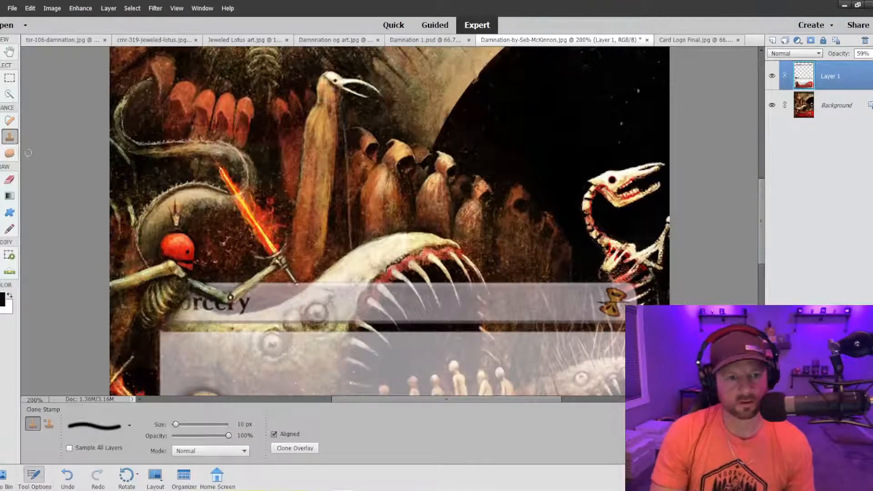
pyautogui.press(']')
pyautogui.press(']')
pyautogui.press(']')
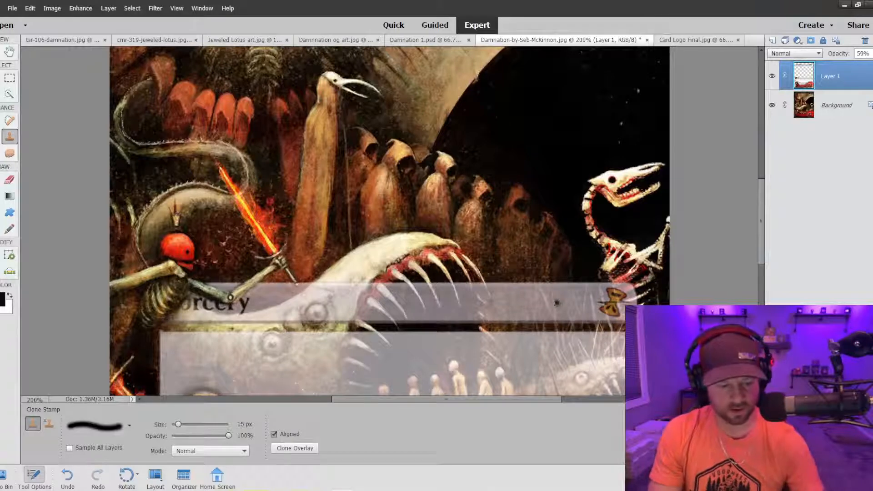
pyautogui.press(']')
pyautogui.press(']')
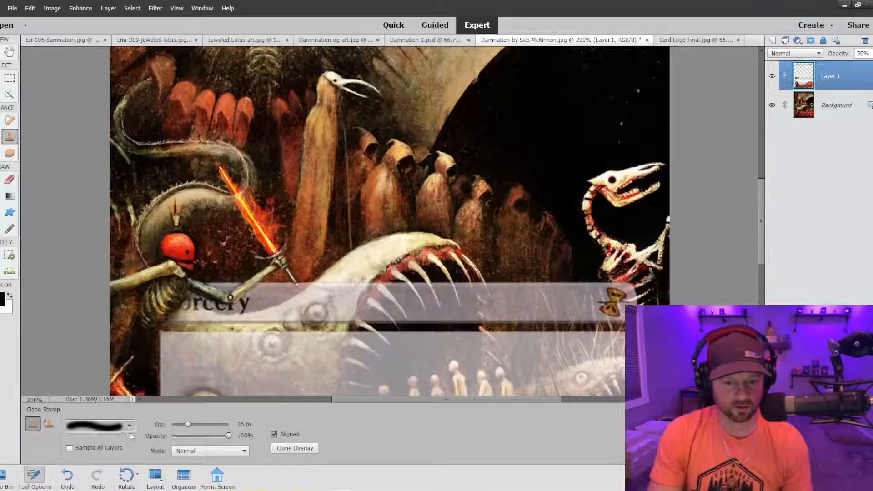
pyautogui.click(107, 425)
pyautogui.click(107, 389)
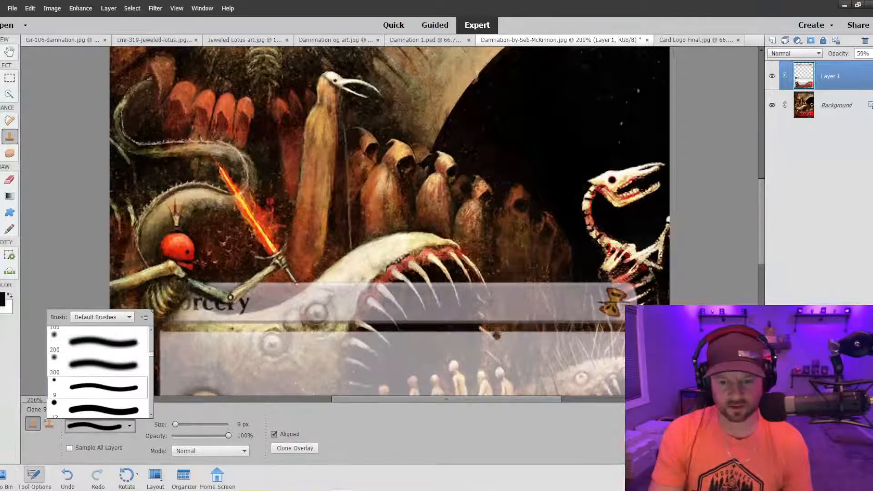
pyautogui.click(530, 300)
pyautogui.press(']')
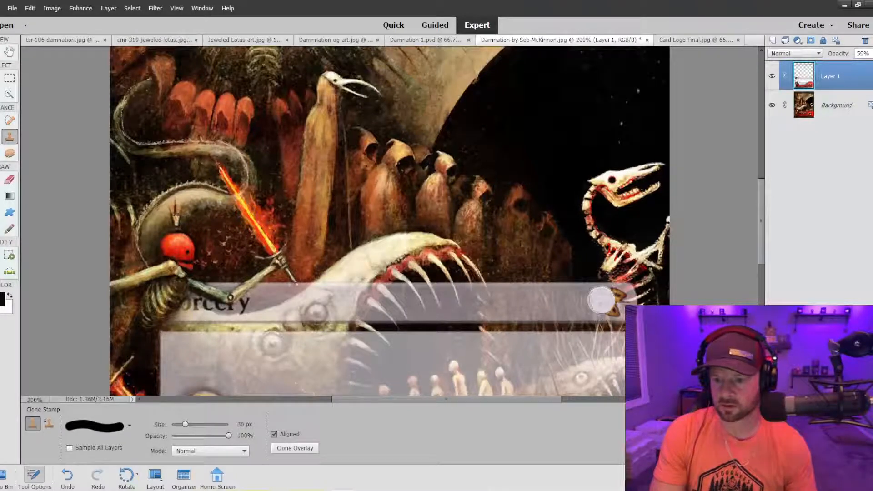
pyautogui.moveTo(609, 299)
pyautogui.mouseDown()
pyautogui.moveTo(617, 302)
pyautogui.moveTo(591, 306)
pyautogui.moveTo(615, 305)
pyautogui.mouseUp()
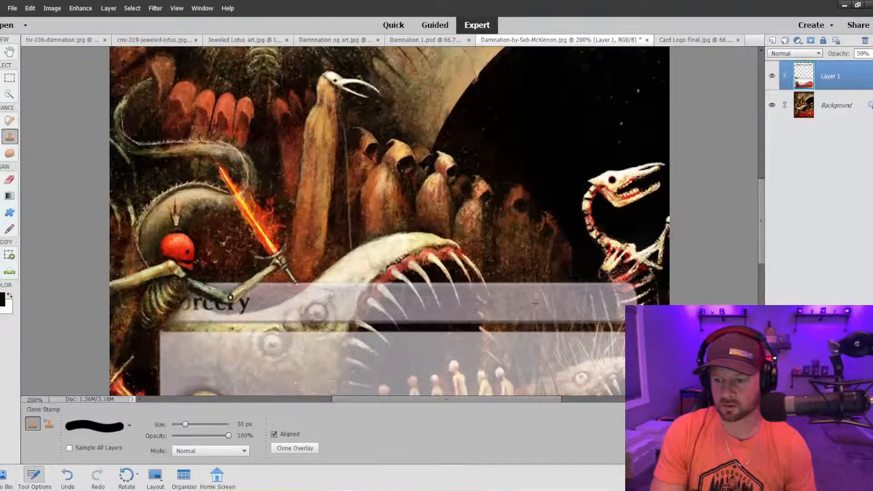
# Reduce the brush to 15 px and try cloning over the start of the word Sorcery on the Background layer.
pyautogui.hotkey('ctrl', '-')
pyautogui.hotkey('ctrl', '-')
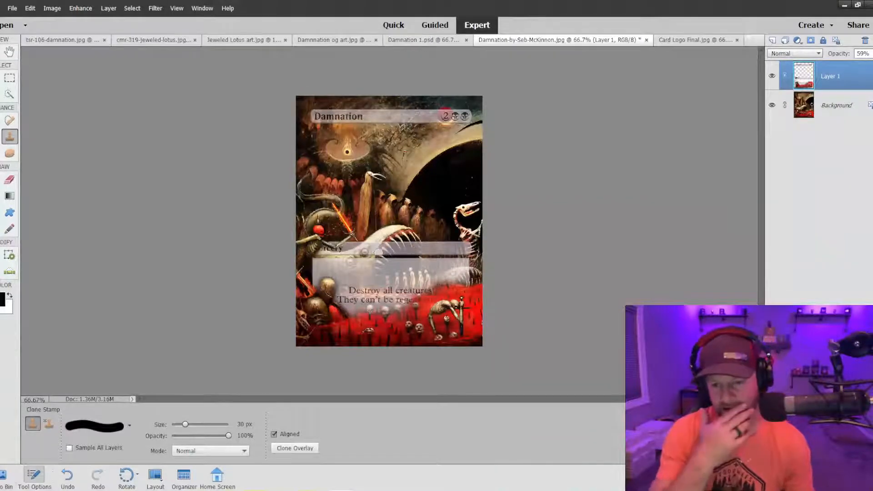
pyautogui.hotkey('ctrl', '-')
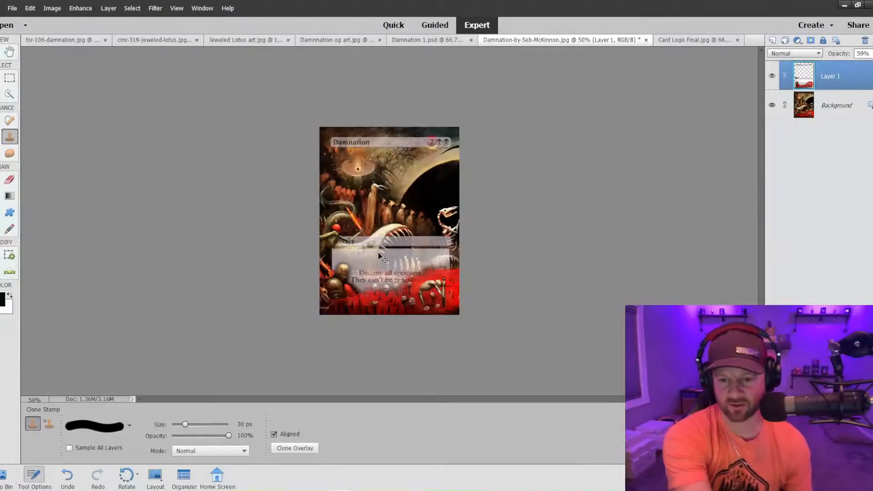
pyautogui.hotkey('ctrl', '+')
pyautogui.hotkey('ctrl', '+')
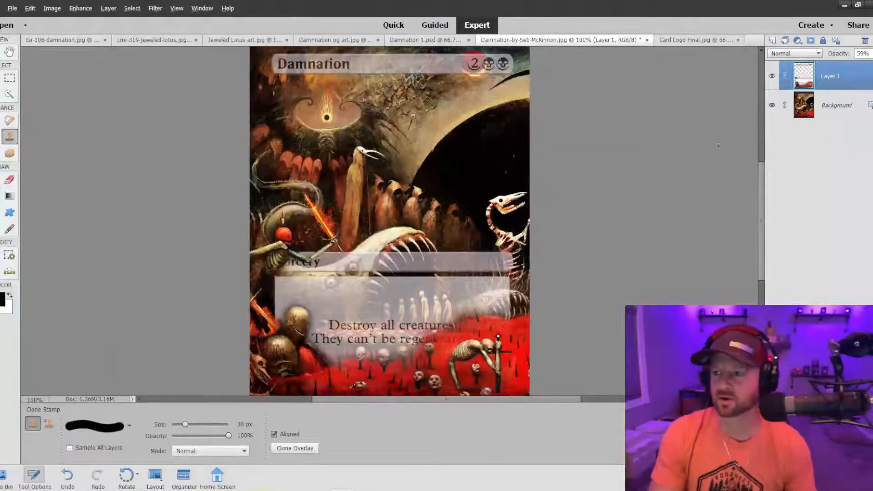
pyautogui.click(828, 105)
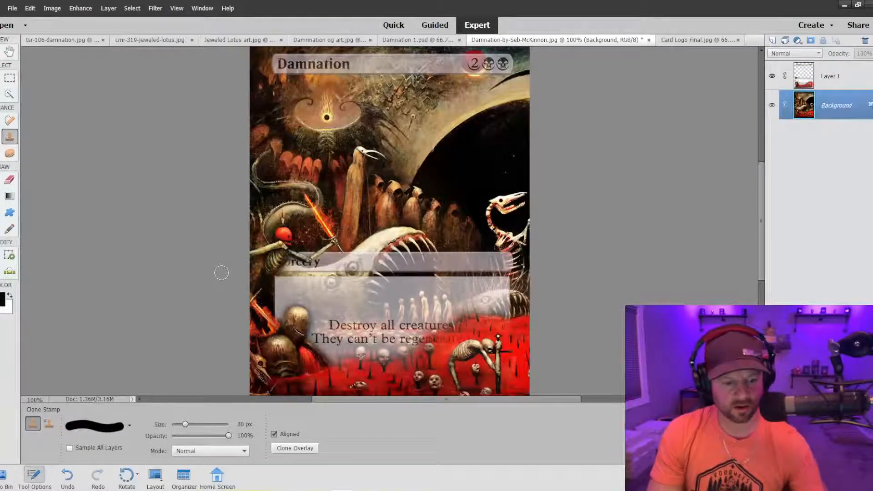
pyautogui.press('[')
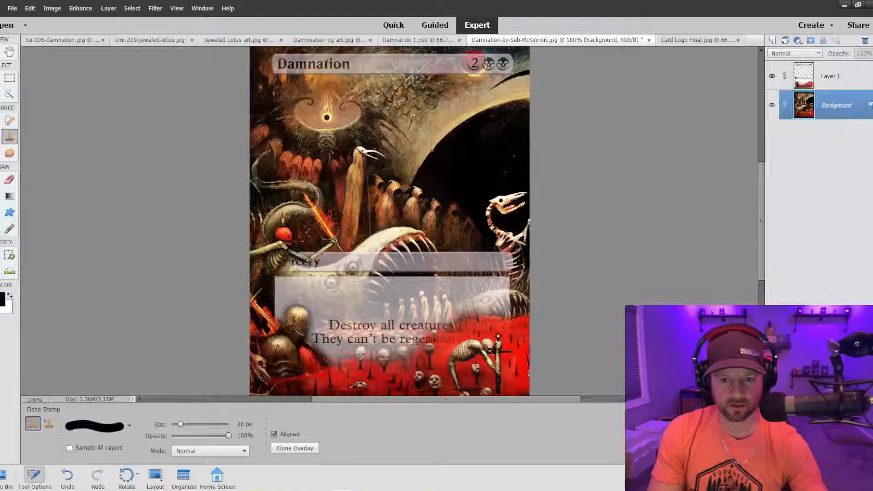
pyautogui.press('[')
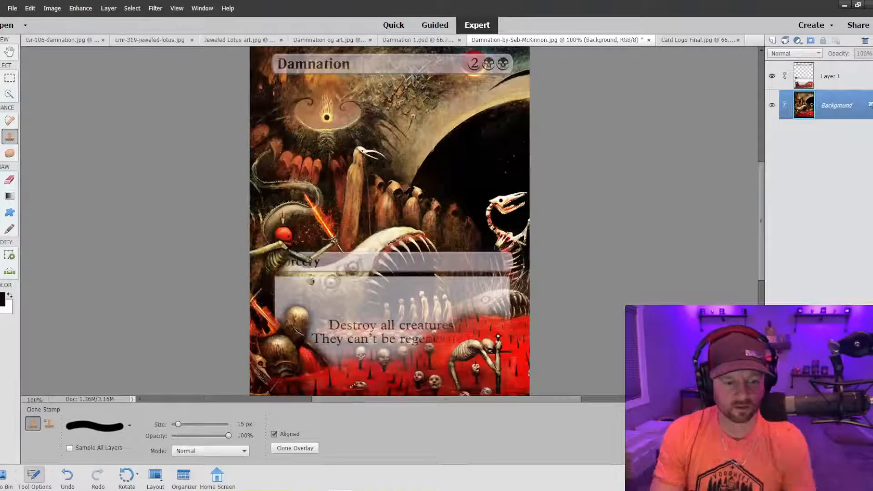
pyautogui.keyDown('alt'); pyautogui.click(292, 268); pyautogui.keyUp('alt')
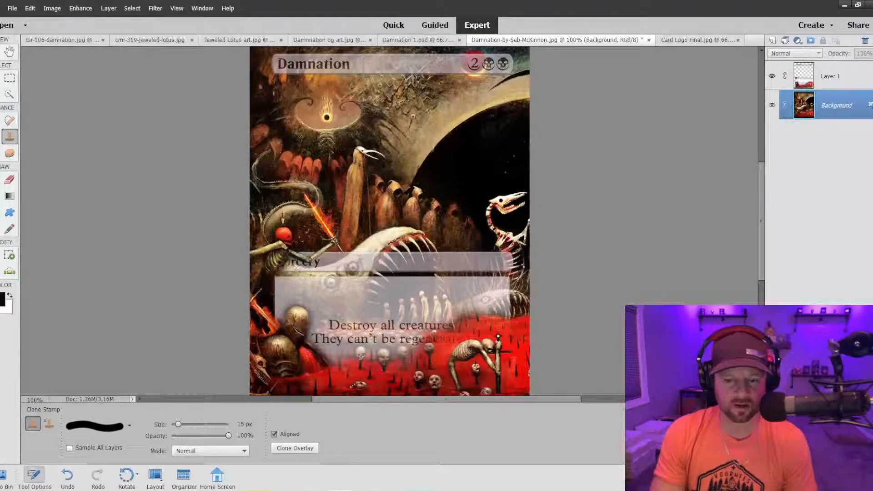
# On Layer 1, clone away the remaining first letters of Sorcery beside the red-headed skeleton's arm.
pyautogui.click(816, 77)
pyautogui.click(286, 268)
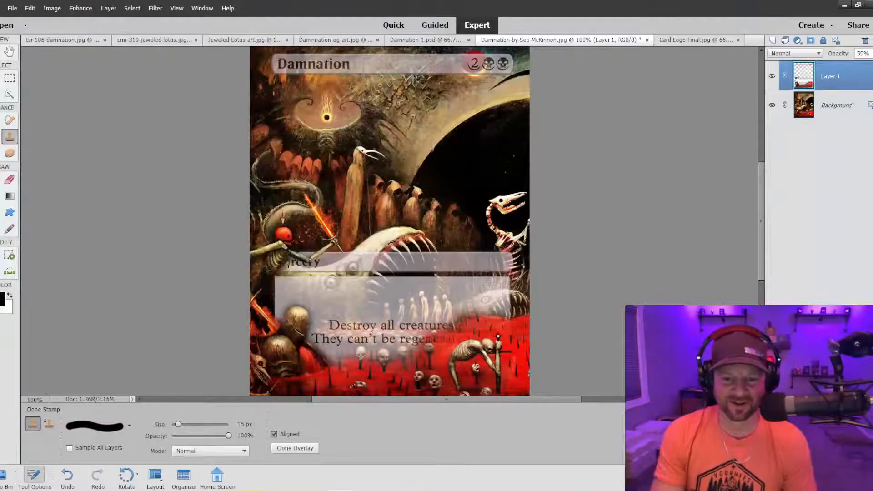
pyautogui.moveTo(290, 268); pyautogui.dragTo(294, 270)
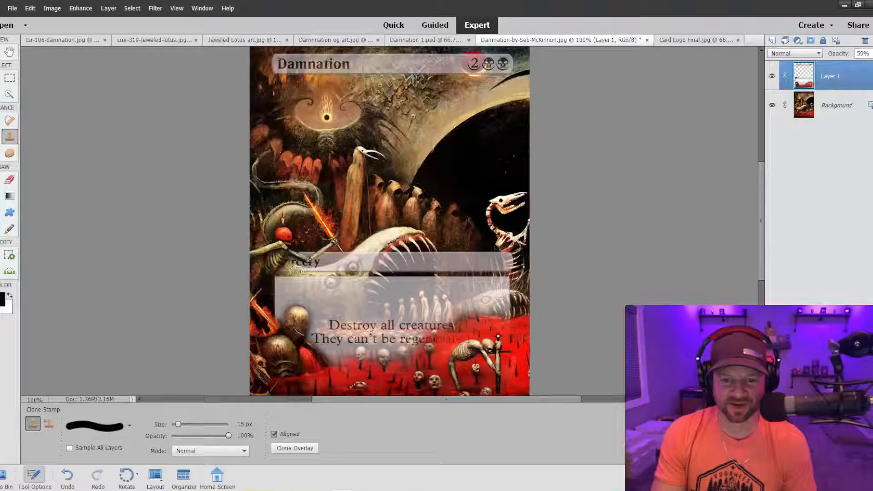
# Clone the pale monster's head, eye and open jaws over the Sorcery bar down to the text box edge.
pyautogui.keyDown('alt'); pyautogui.click(352, 259); pyautogui.keyUp('alt')
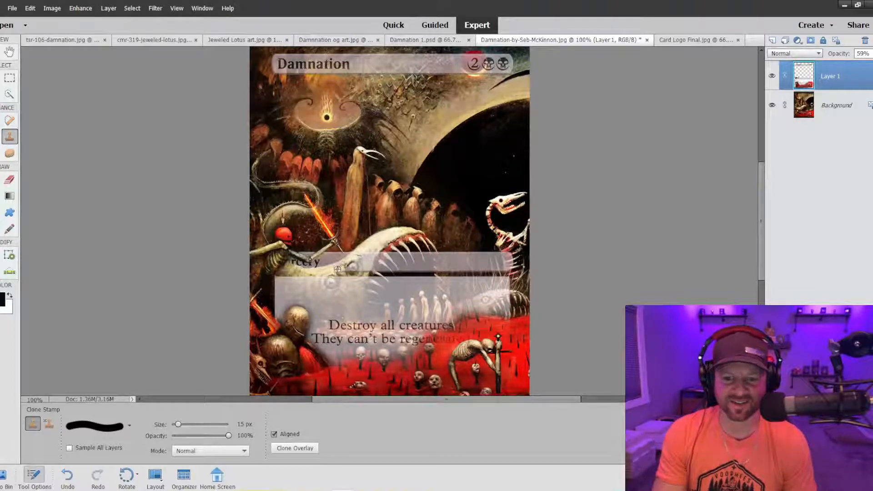
pyautogui.moveTo(338, 268)
pyautogui.mouseDown()
pyautogui.moveTo(434, 272)
pyautogui.moveTo(426, 251)
pyautogui.moveTo(420, 264)
pyautogui.moveTo(413, 253)
pyautogui.moveTo(416, 269)
pyautogui.moveTo(365, 248)
pyautogui.moveTo(358, 258)
pyautogui.moveTo(390, 257)
pyautogui.mouseUp()
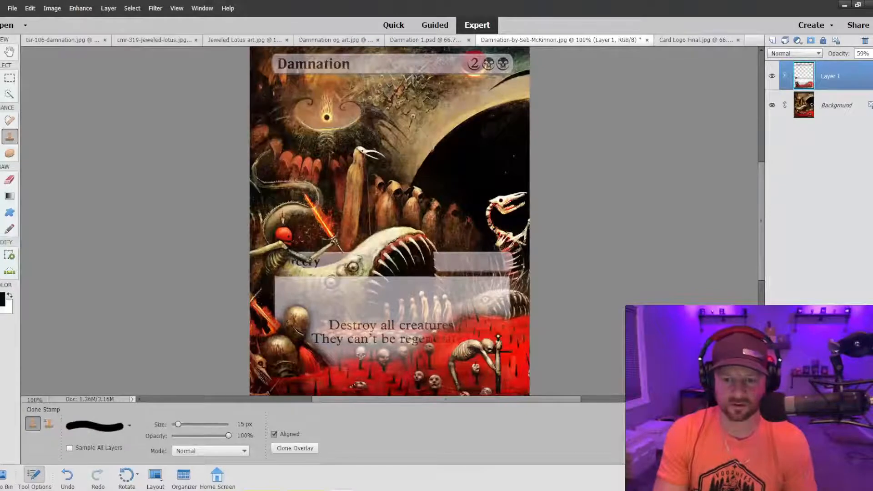
pyautogui.hotkey('ctrl', '-')
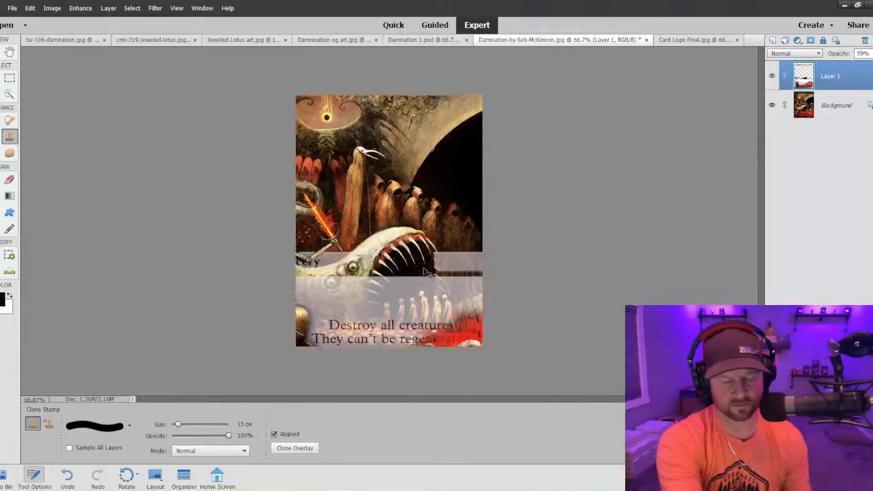
pyautogui.hotkey('ctrl', '-')
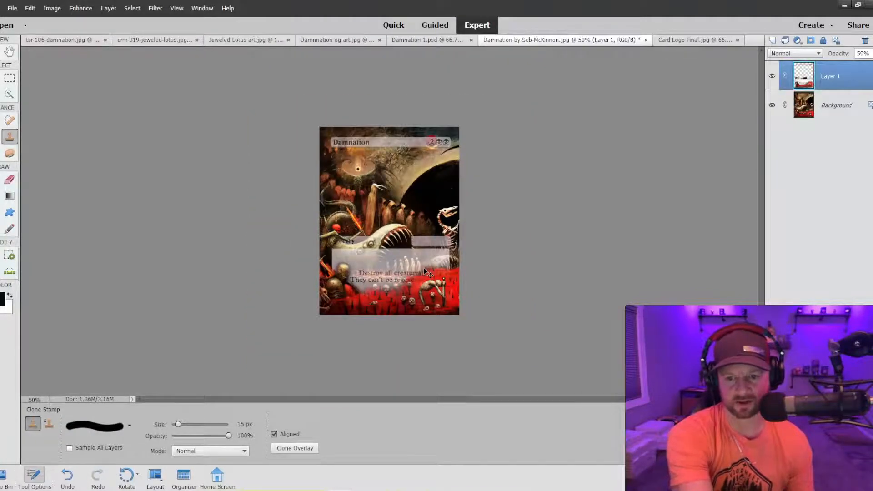
# Reduce the brush to 3 px and clone the jaw's outermost tooth tips over the cut edge of the Sorcery bar.
pyautogui.hotkey('ctrl', '+')
pyautogui.hotkey('ctrl', '+')
pyautogui.hotkey('ctrl', '+')
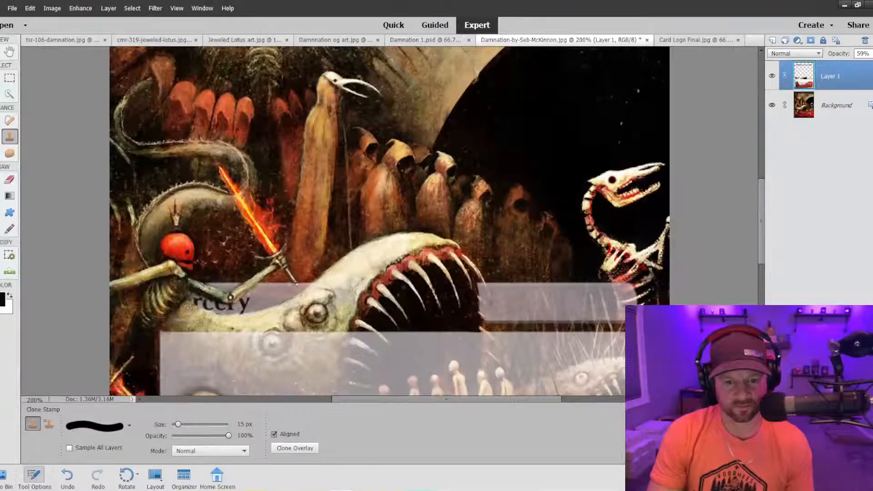
pyautogui.scroll(-3, 450, 263)
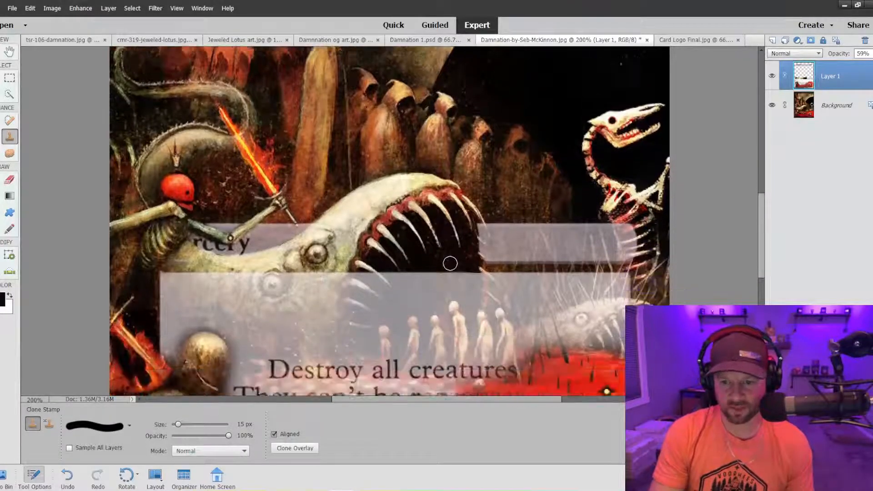
pyautogui.hotkey('ctrl', '=')
pyautogui.hotkey('ctrl', '=')
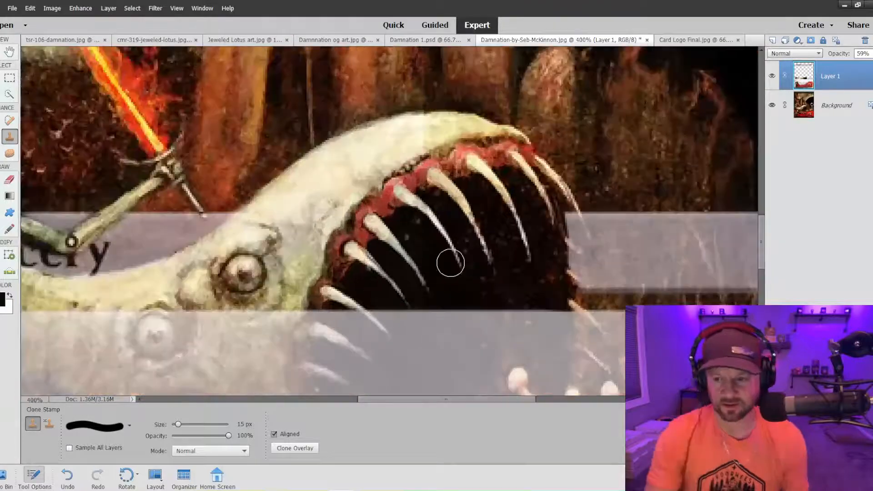
pyautogui.press('[')
pyautogui.press('[')
pyautogui.press('[')
pyautogui.press('[')
pyautogui.press('[')
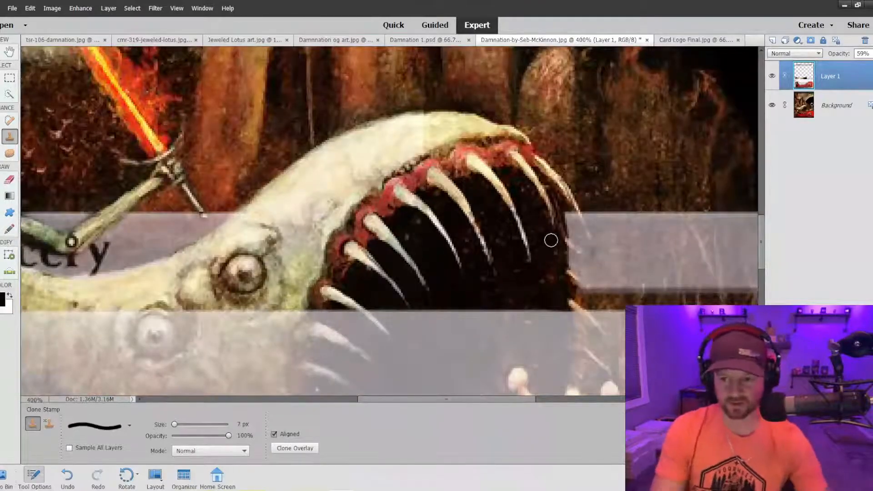
pyautogui.press('[')
pyautogui.press('[')
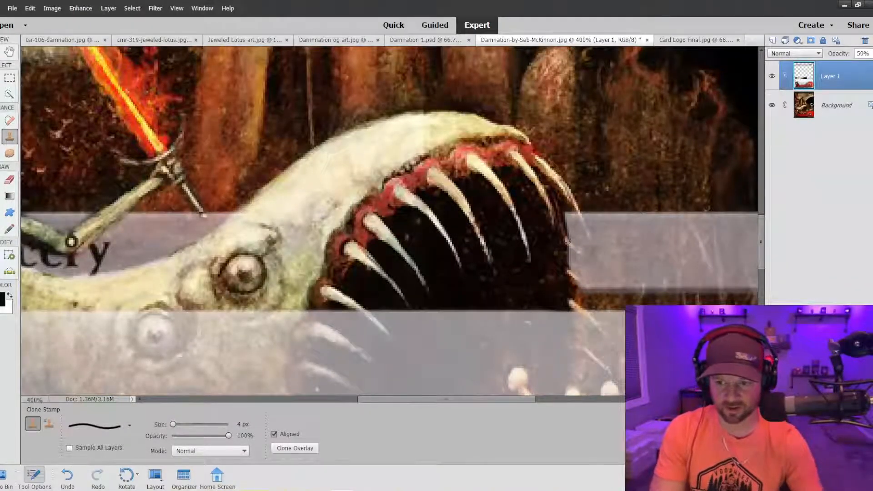
pyautogui.press('[')
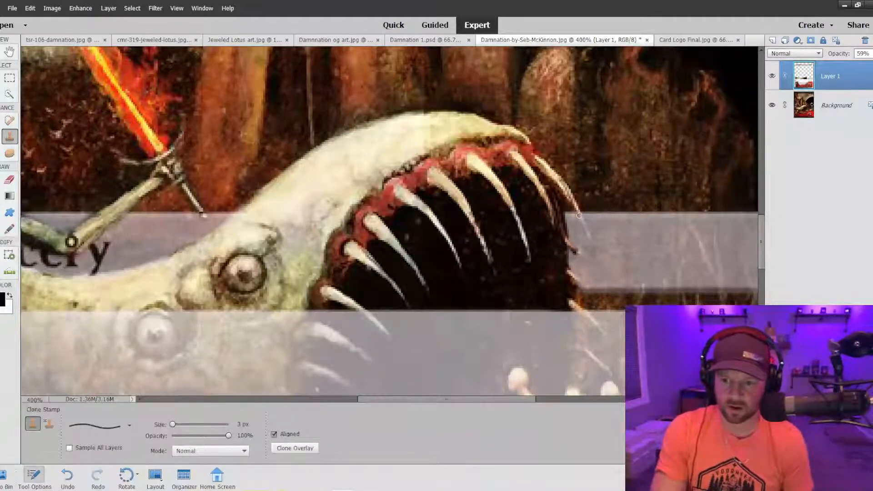
pyautogui.moveTo(578, 215); pyautogui.dragTo(583, 228)
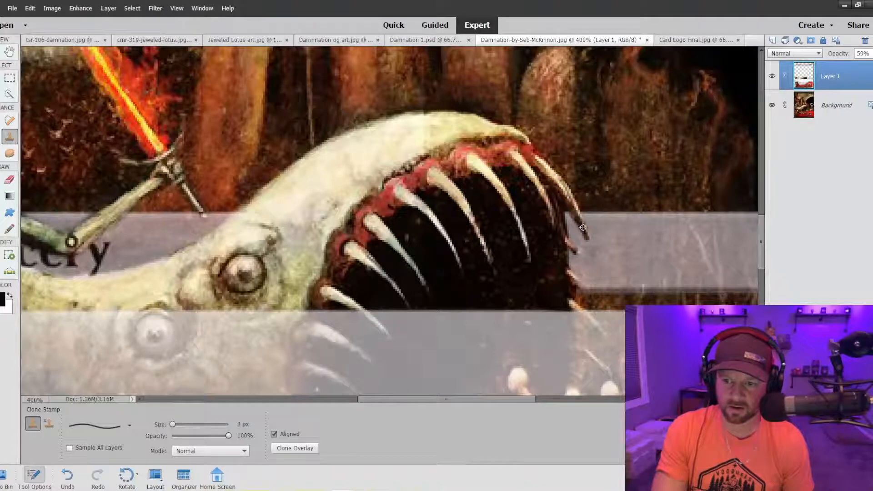
# Clone the jaw's lower outer teeth below the Sorcery bar and undo the stroke running into the text box.
pyautogui.scroll(-2, 564, 246)
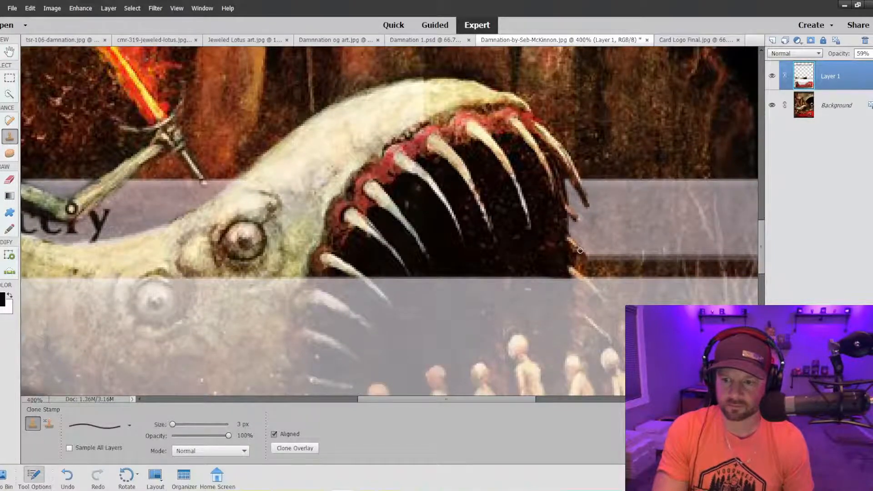
pyautogui.scroll(-4, 580, 252)
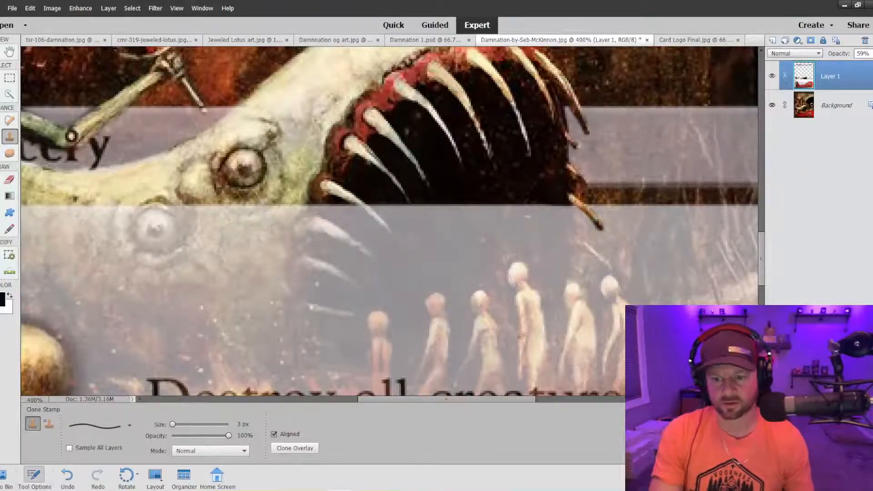
pyautogui.hotkey('ctrl', '-')
pyautogui.hotkey('ctrl', '-')
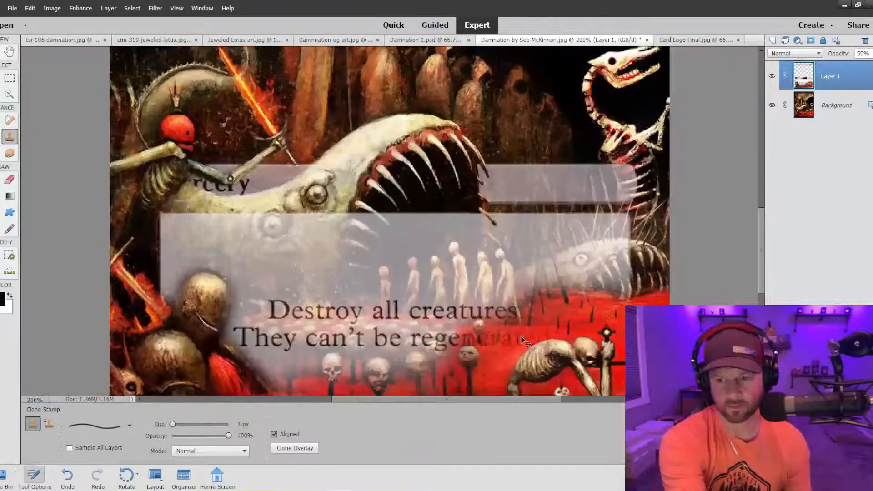
pyautogui.hotkey('ctrl', '-')
pyautogui.hotkey('ctrl', 'z')
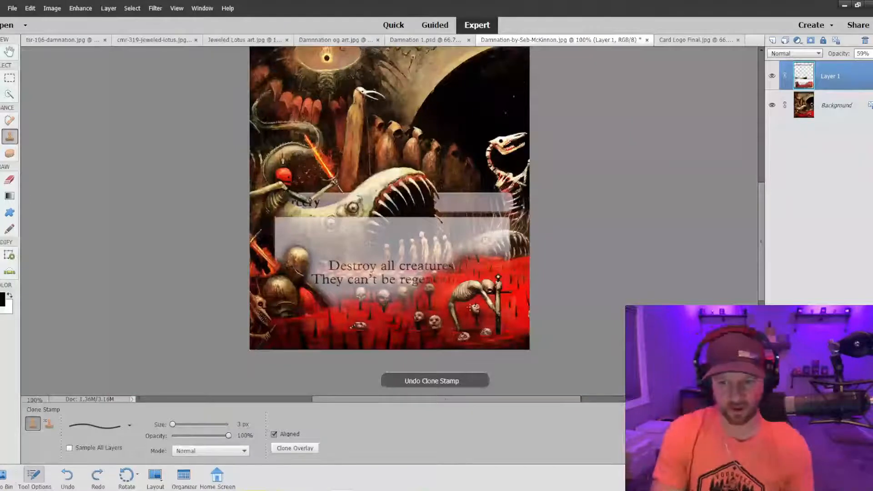
pyautogui.hotkey('ctrl', '+')
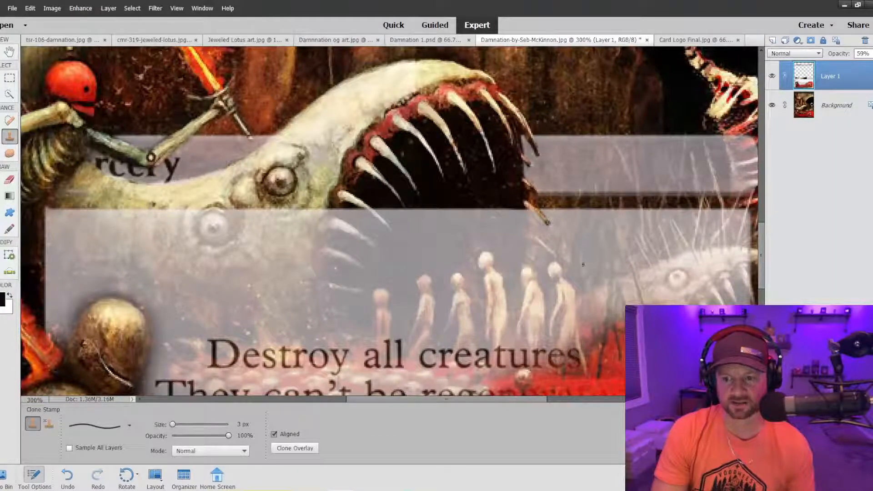
pyautogui.hotkey('ctrl', '-')
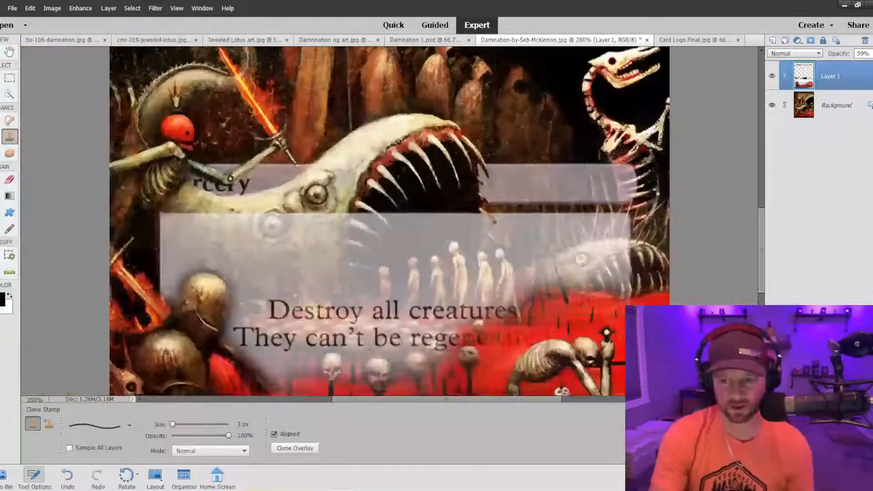
pyautogui.hotkey('ctrl', 'z')
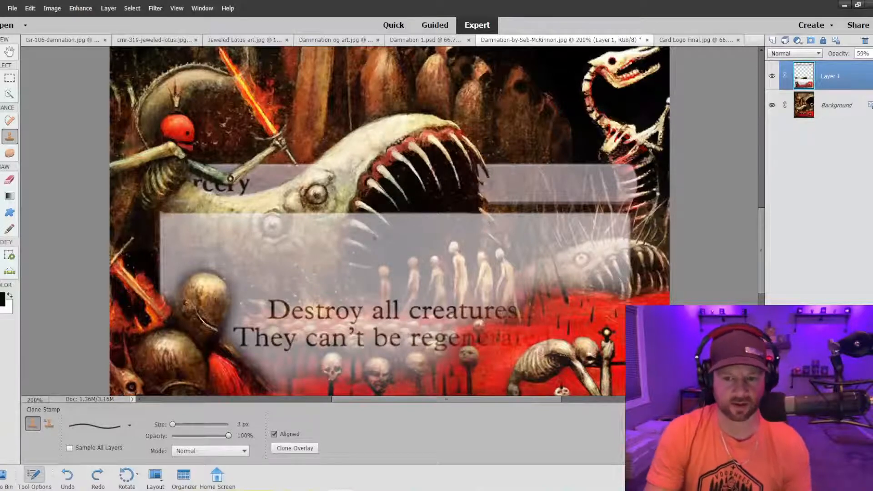
# Reduce the brush to 2 px and clone the lowest tooth tips on both sides of the jaws over the text box.
pyautogui.press('[')
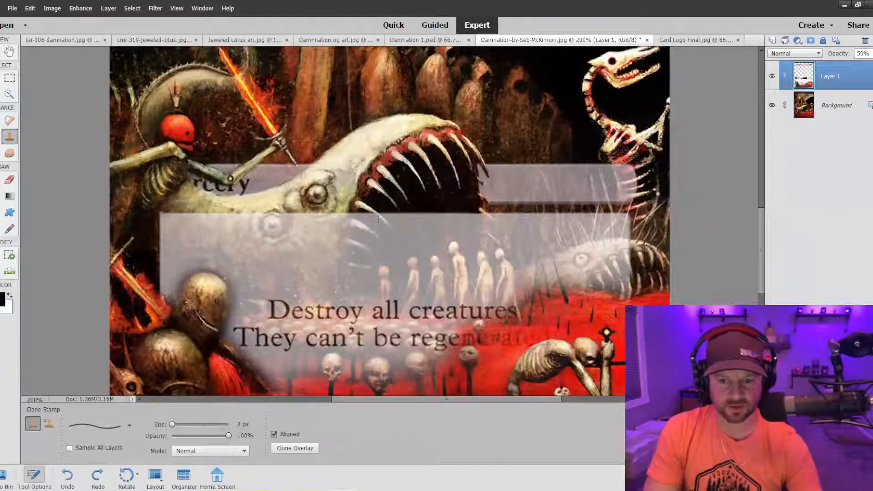
pyautogui.hotkey('ctrl', '=')
pyautogui.hotkey('ctrl', '=')
pyautogui.hotkey('ctrl', '=')
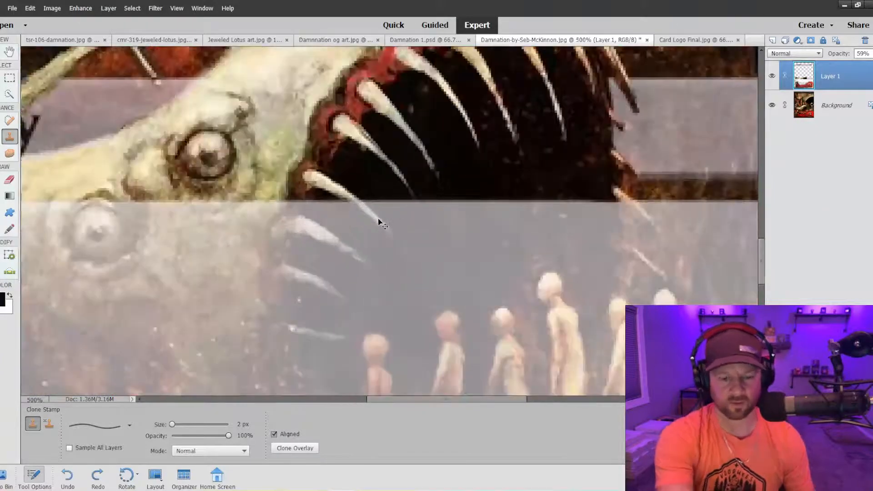
pyautogui.hotkey('ctrl', '=')
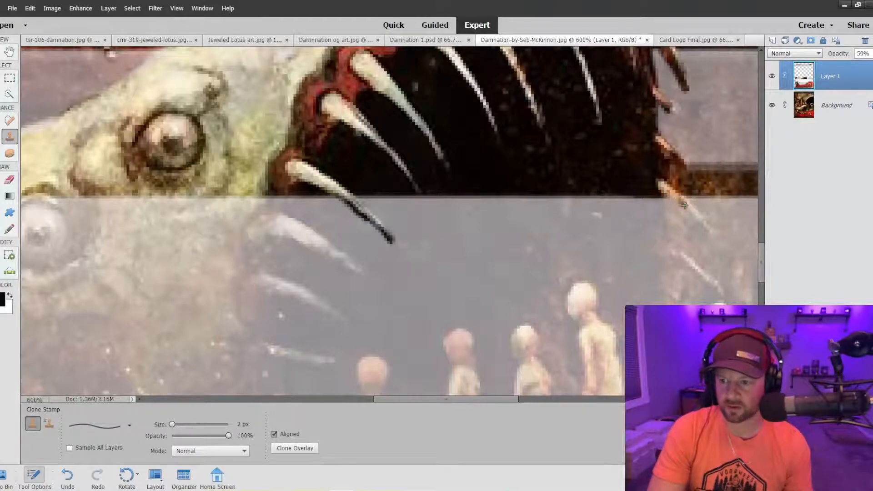
pyautogui.moveTo(696, 215); pyautogui.dragTo(701, 220)
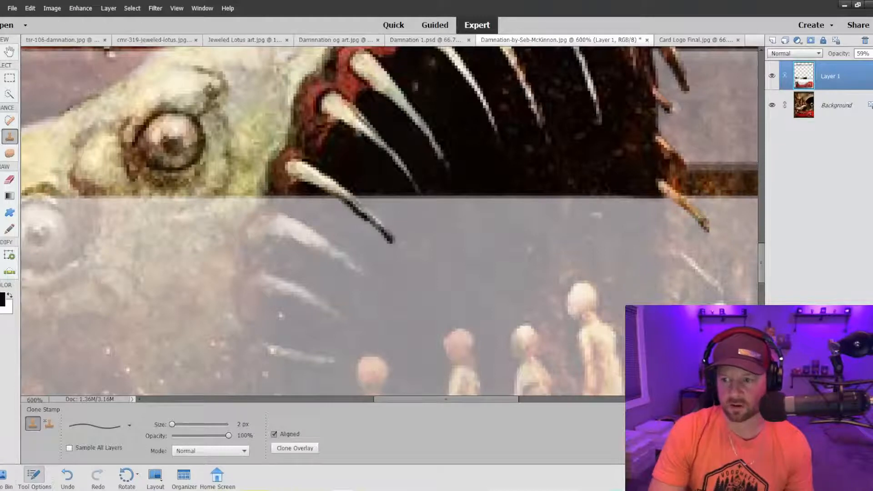
# Review the tooth tips against the whole card and undo the last clone stroke on the outer tooth tip.
pyautogui.hotkey('ctrl', '-')
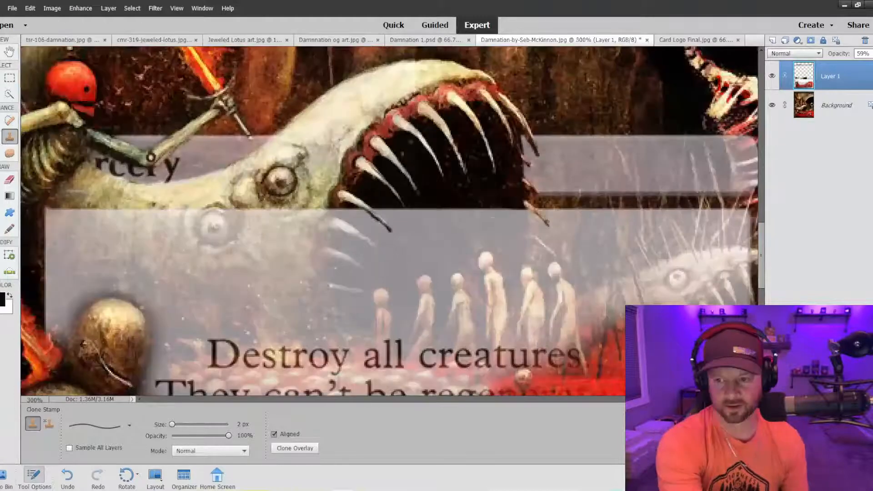
pyautogui.hotkey('ctrl', '-')
pyautogui.hotkey('ctrl', '-')
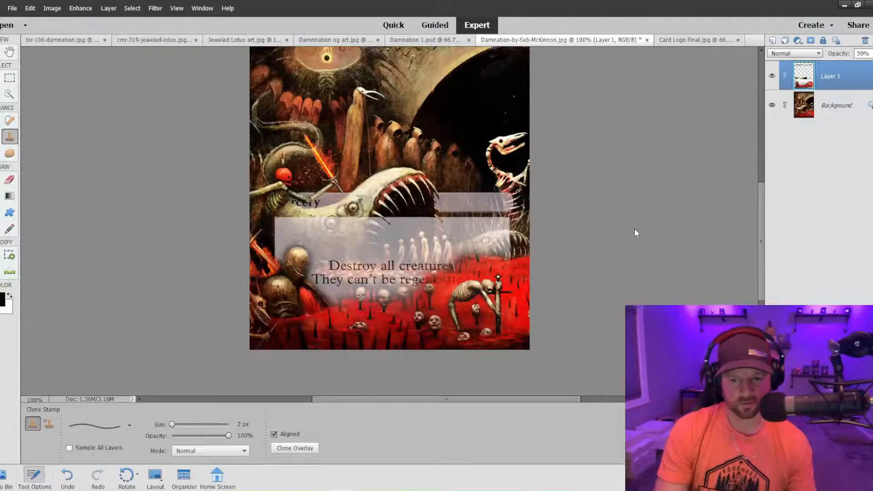
pyautogui.hotkey('ctrl', '+')
pyautogui.hotkey('ctrl', '+')
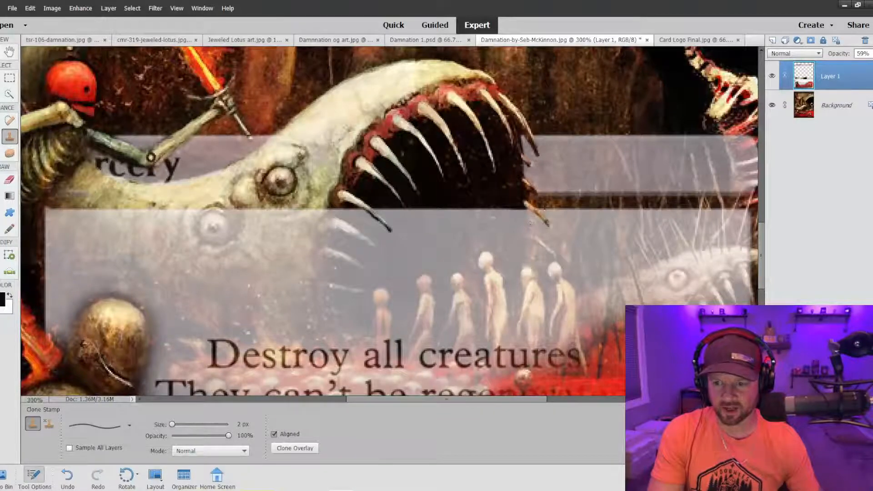
pyautogui.hotkey('ctrl', 'z')
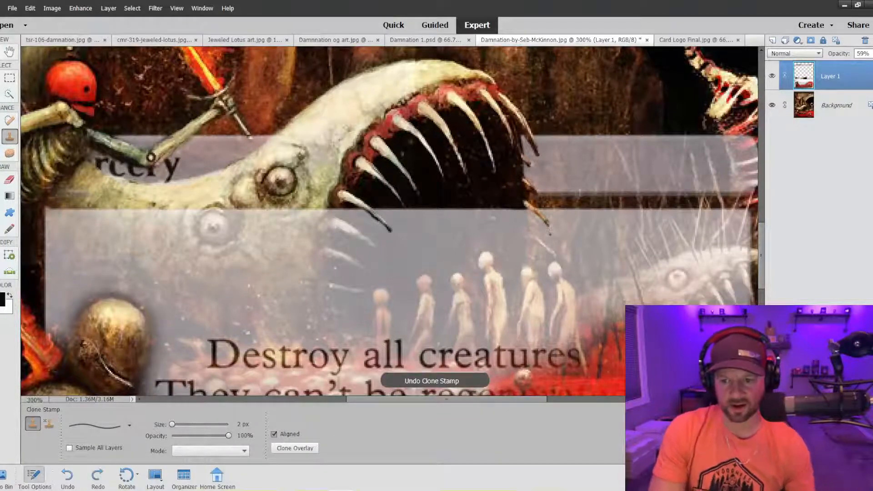
# Undo the remaining clone strokes on the lowest tooth tips over the text box.
pyautogui.hotkey('ctrl', 'z')
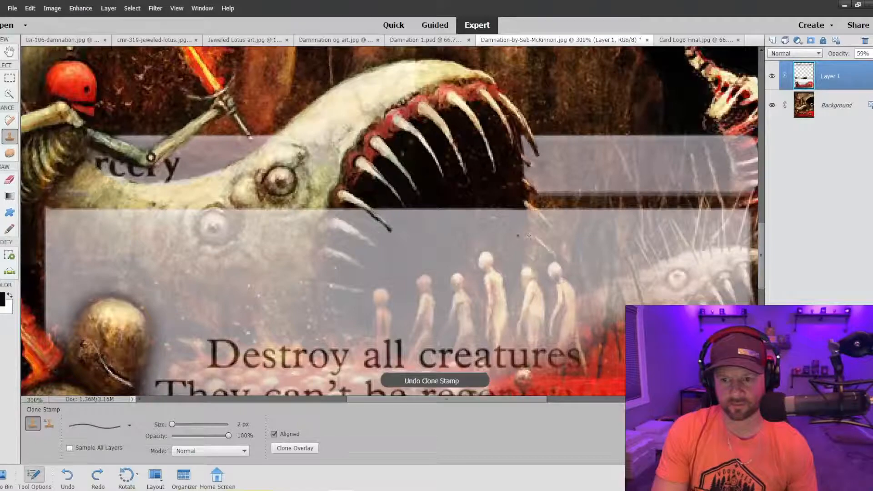
pyautogui.hotkey('ctrl', 'z')
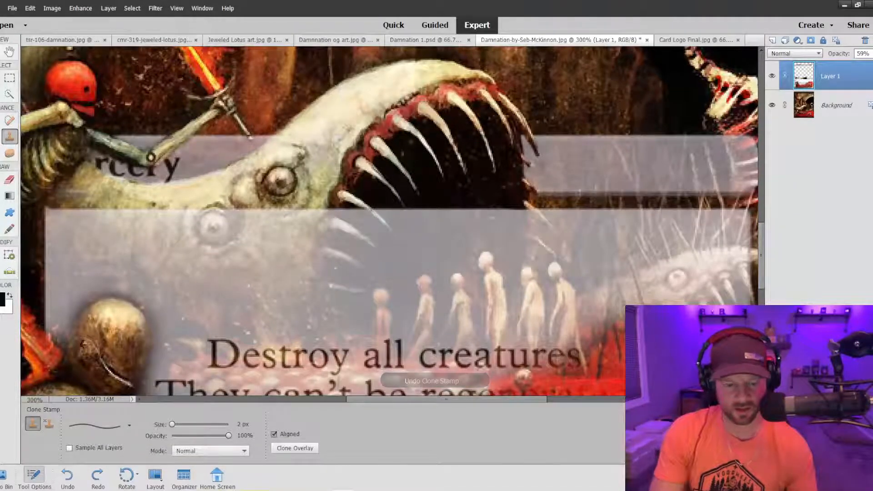
# Try to clone the jaw's lowest inner tooth over the top edge of the text box.
pyautogui.scroll(3, 377, 212)
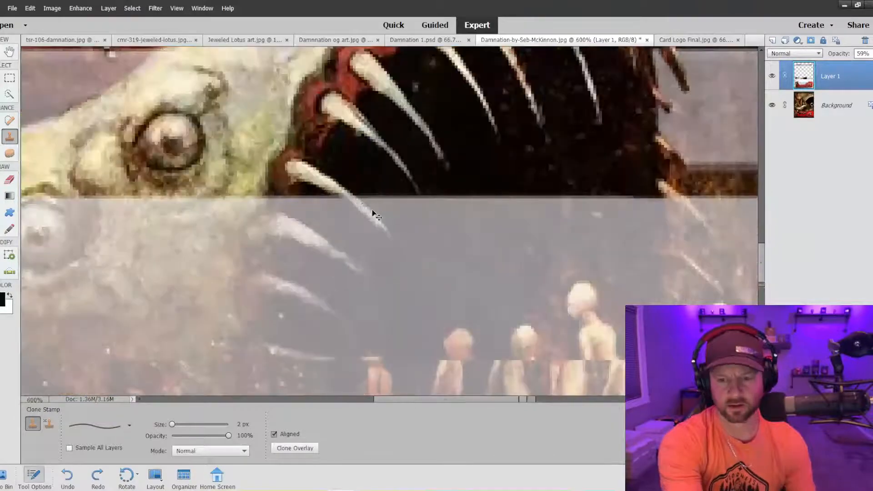
pyautogui.moveTo(351, 199); pyautogui.dragTo(379, 228)
pyautogui.hotkey('ctrl', 'z')
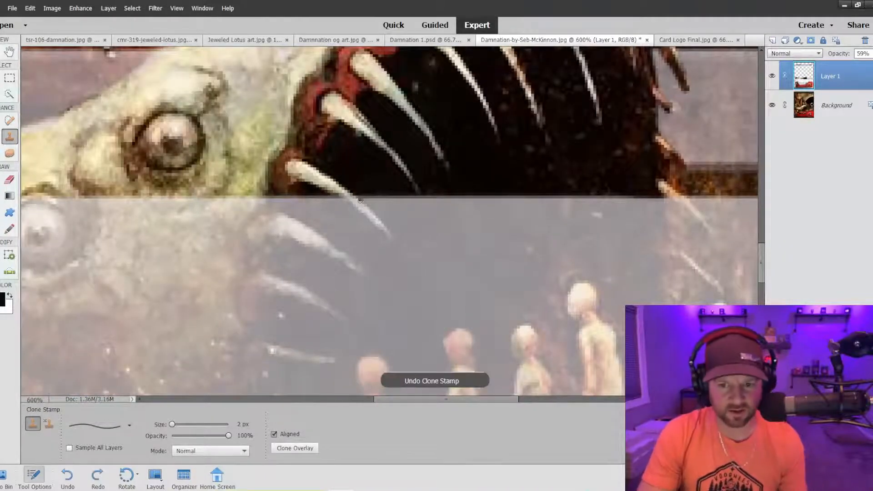
pyautogui.moveTo(360, 202); pyautogui.dragTo(396, 244)
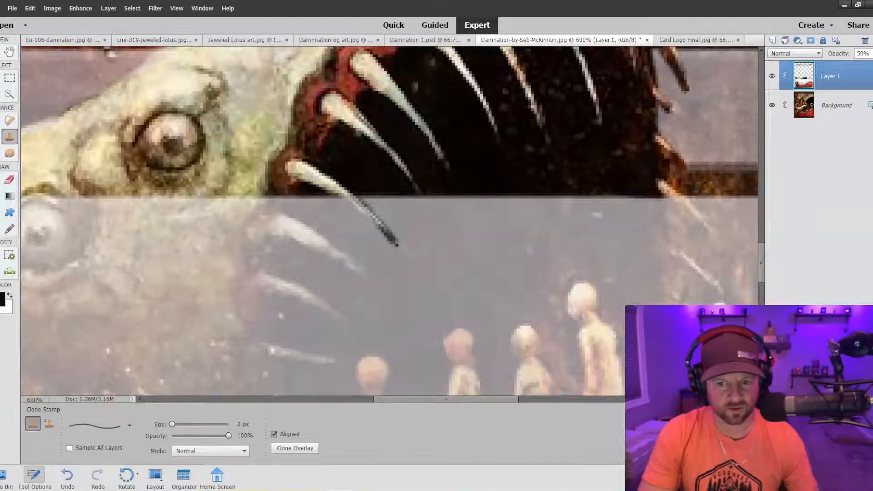
pyautogui.hotkey('ctrl', 'z')
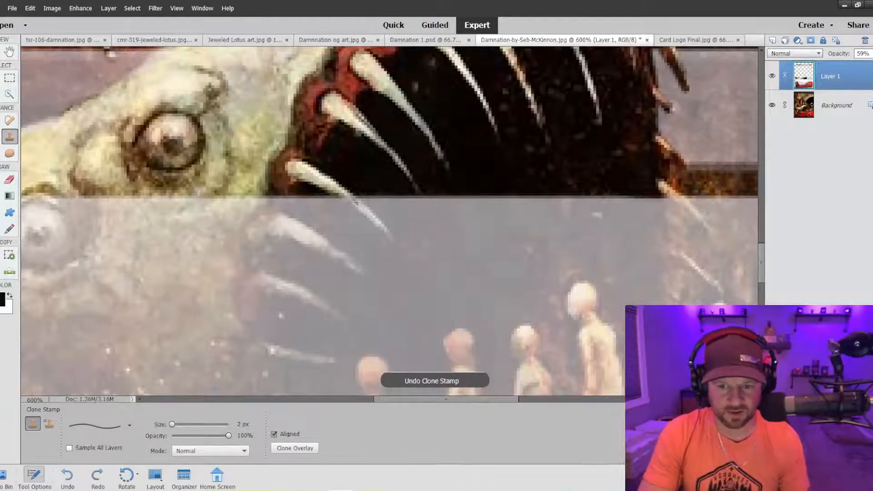
# Clone along the underside of the lowest inner tooth, compare it with the whole card, and undo the stroke.
pyautogui.moveTo(356, 202); pyautogui.dragTo(368, 212)
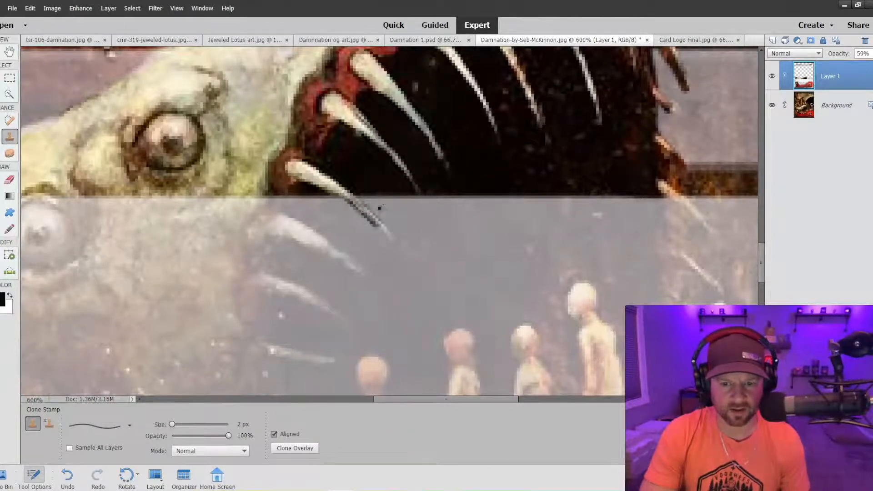
pyautogui.hotkey('ctrl', '-')
pyautogui.hotkey('ctrl', '-')
pyautogui.hotkey('ctrl', '-')
pyautogui.hotkey('ctrl', '-')
pyautogui.hotkey('ctrl', '-')
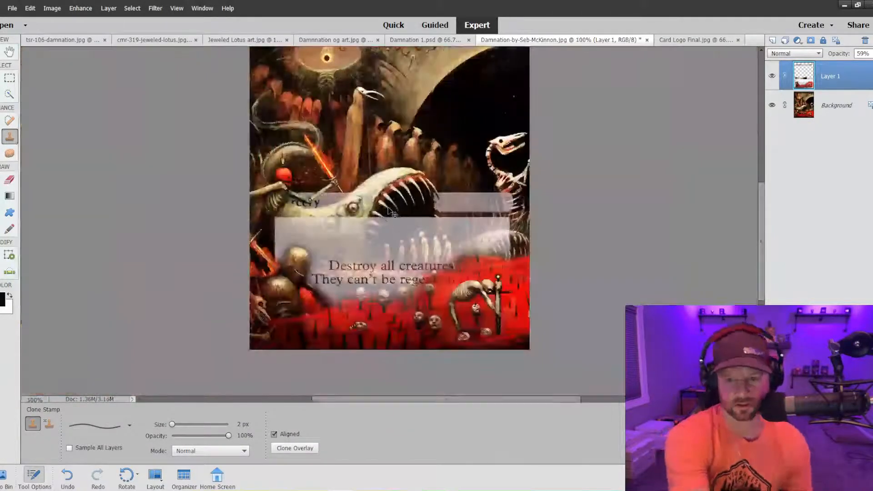
pyautogui.hotkey('ctrl', '+')
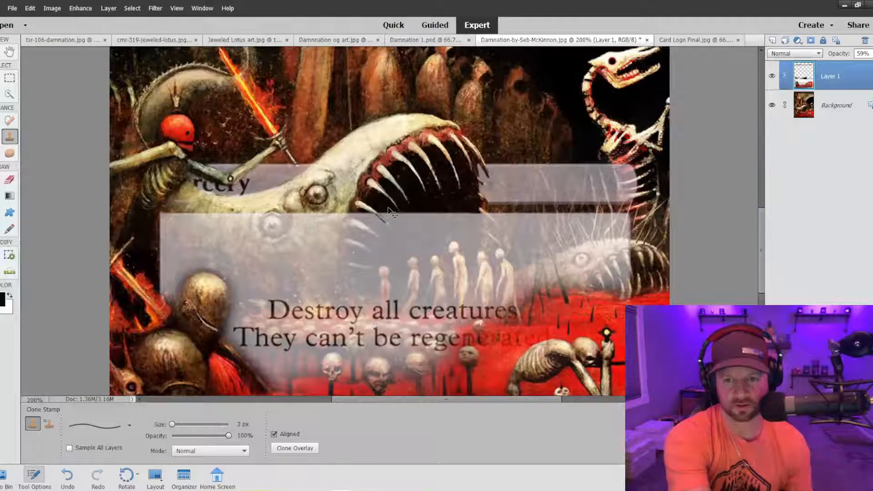
pyautogui.hotkey('ctrl', 'z')
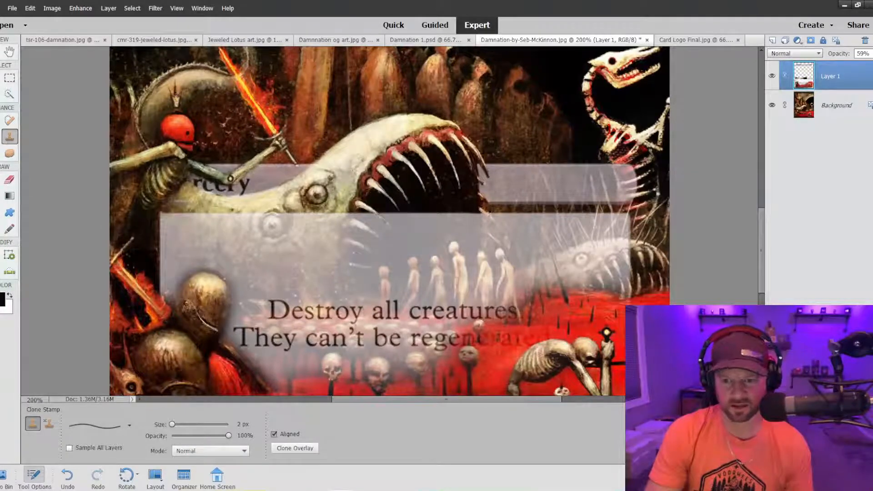
# Clone the lowest inner tooth's tip over the top of the text box with the 2 px brush.
pyautogui.hotkey('ctrl', '+')
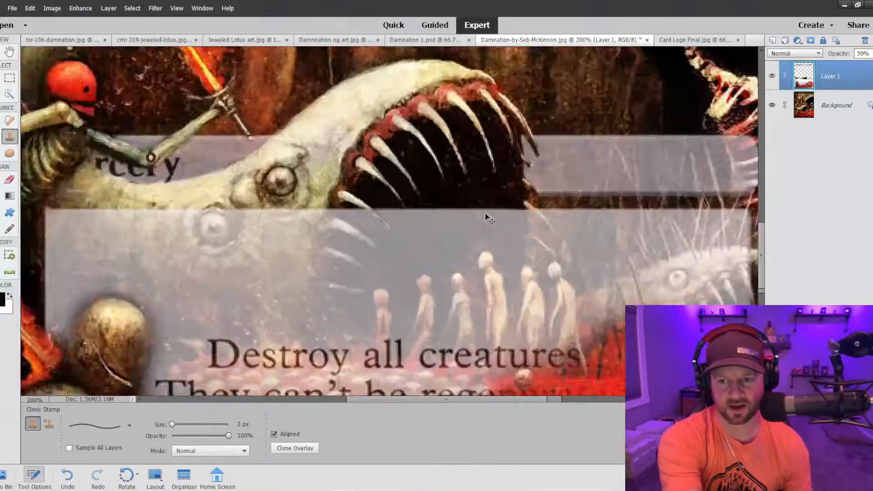
pyautogui.hotkey('ctrl', '+')
pyautogui.hotkey('ctrl', '+')
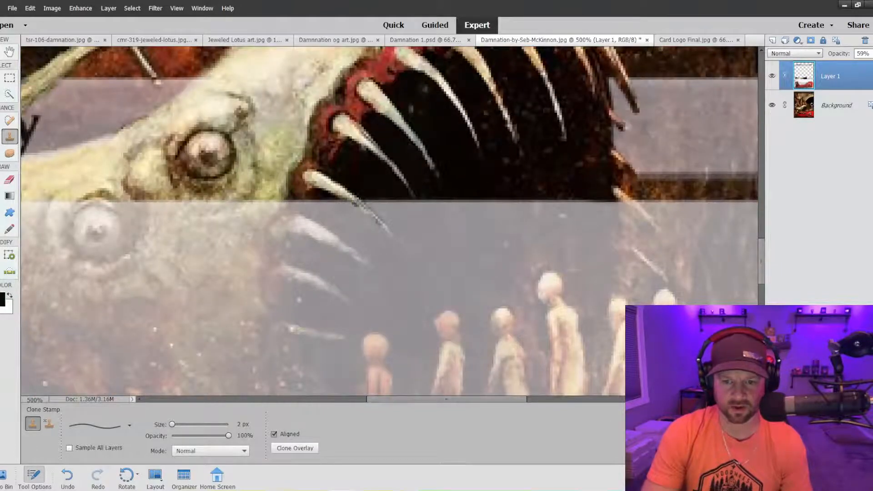
# Examine the cloned inner tooth tip both against the surrounding card and at pixel level.
pyautogui.hotkey('ctrl', '-')
pyautogui.hotkey('ctrl', '-')
pyautogui.hotkey('ctrl', '-')
pyautogui.hotkey('ctrl', '-')
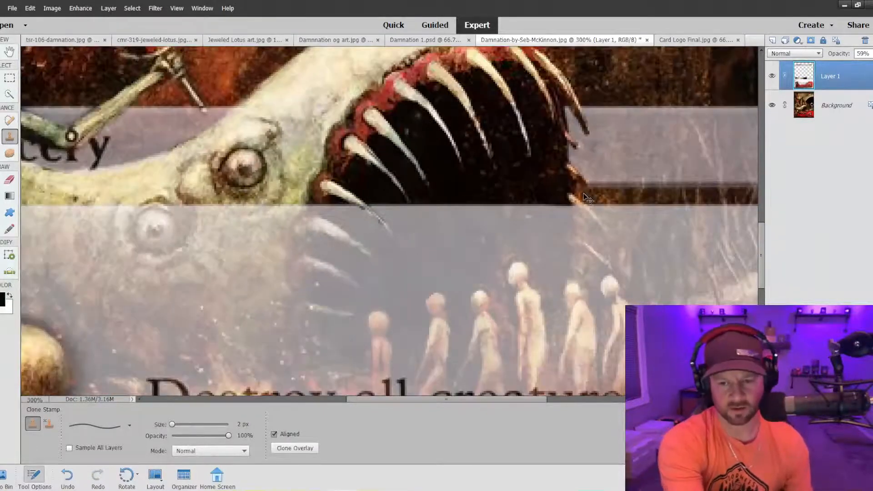
pyautogui.hotkey('ctrl', '+')
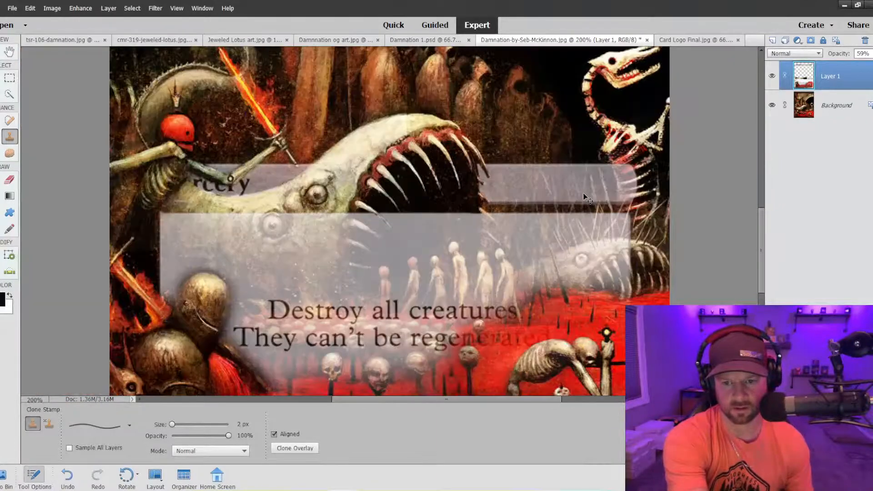
pyautogui.hotkey('ctrl', '+')
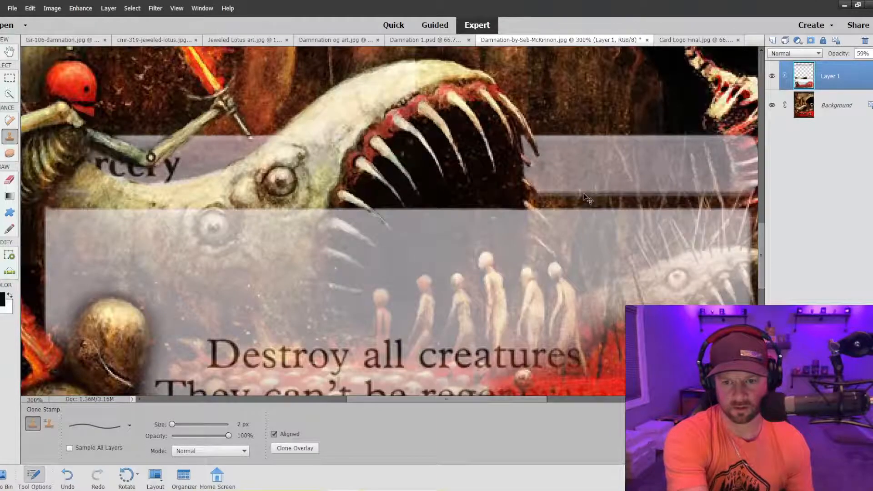
pyautogui.hotkey('ctrl', '+')
pyautogui.hotkey('ctrl', '+')
pyautogui.hotkey('ctrl', '+')
pyautogui.hotkey('ctrl', '+')
pyautogui.hotkey('ctrl', '+')
pyautogui.hotkey('ctrl', '+')
pyautogui.hotkey('ctrl', '+')
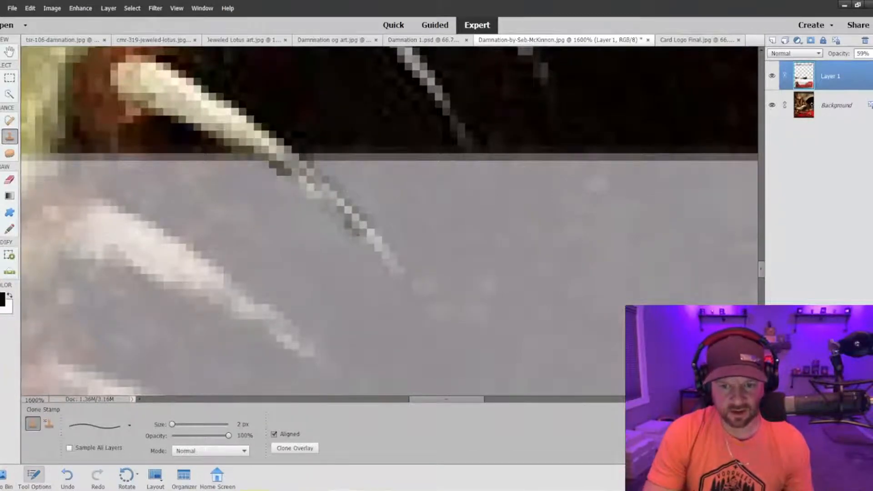
# Try lowering the frame layer's opacity to 41% and cloning the inner tooth tip over the text box.
pyautogui.click(870, 54)
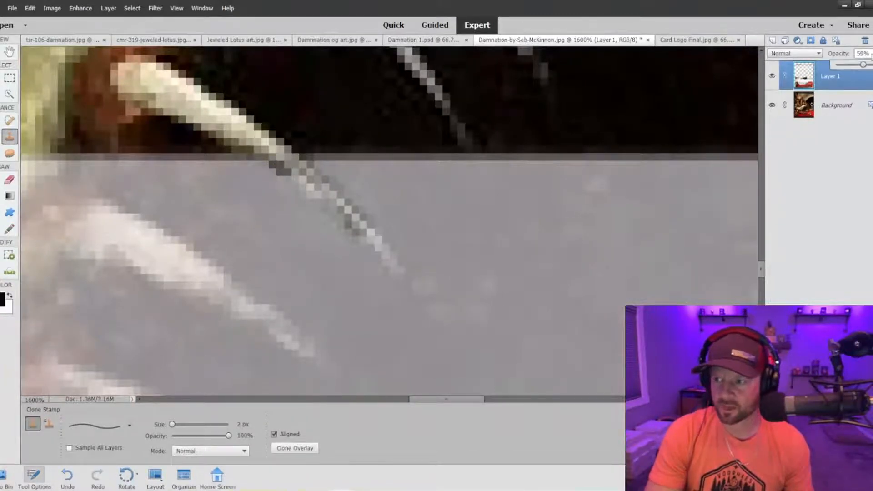
pyautogui.click(855, 64)
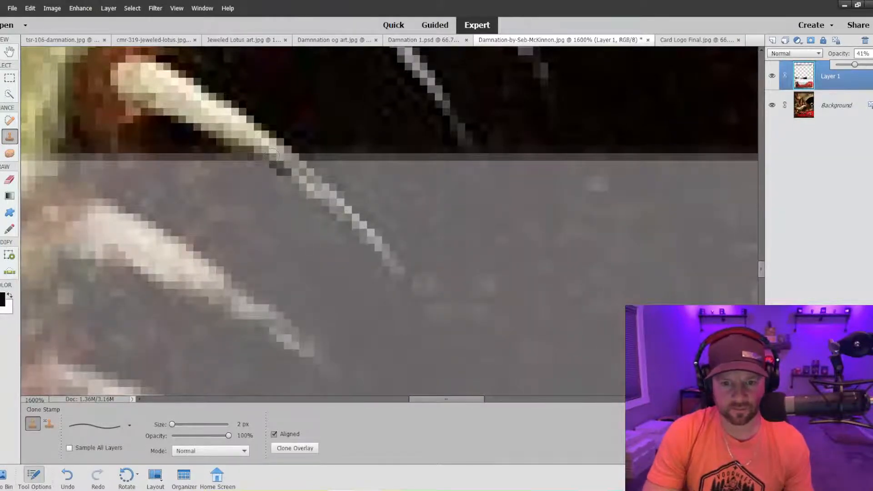
pyautogui.moveTo(271, 156)
pyautogui.mouseDown()
pyautogui.moveTo(385, 248)
pyautogui.moveTo(404, 278)
pyautogui.mouseUp()
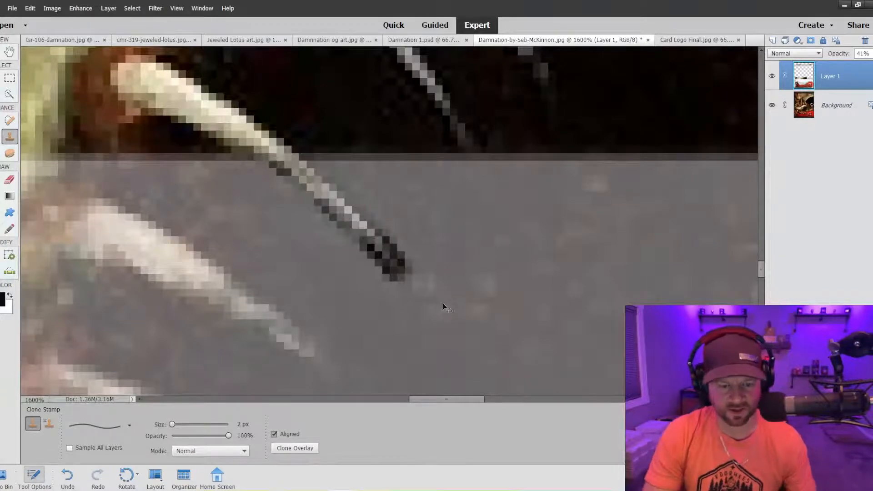
pyautogui.hotkey('ctrl', 'z')
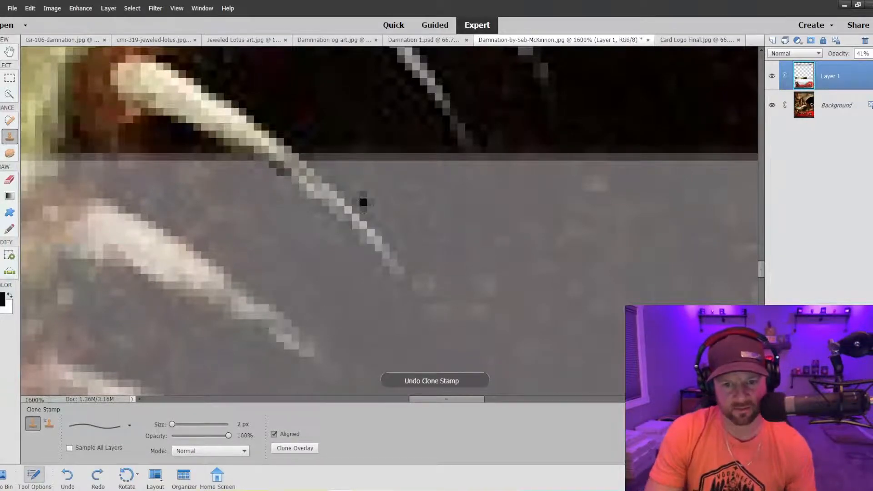
pyautogui.hotkey('ctrl', 'z')
pyautogui.hotkey('ctrl', 'z')
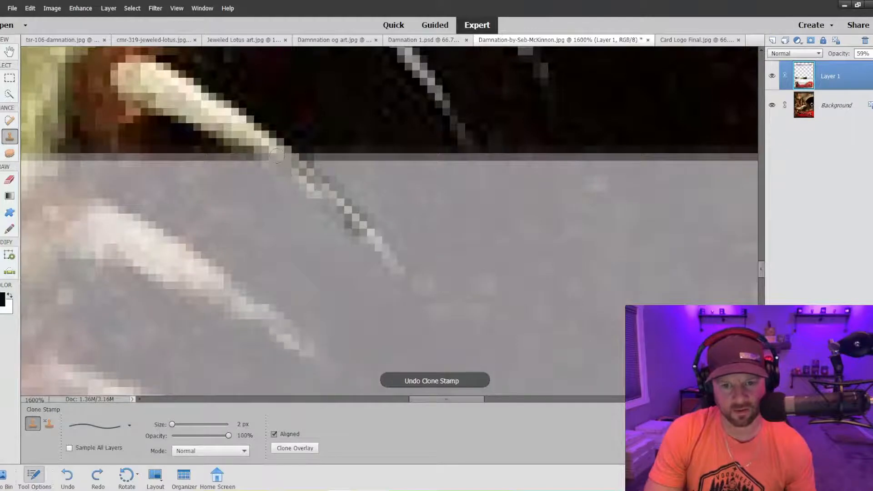
# Clone the lowest inner tooth farther over the text box, and clone the lowest tooth on the jaw's outer side with a 1 px brush.
pyautogui.moveTo(277, 156); pyautogui.dragTo(386, 250)
pyautogui.press('[')
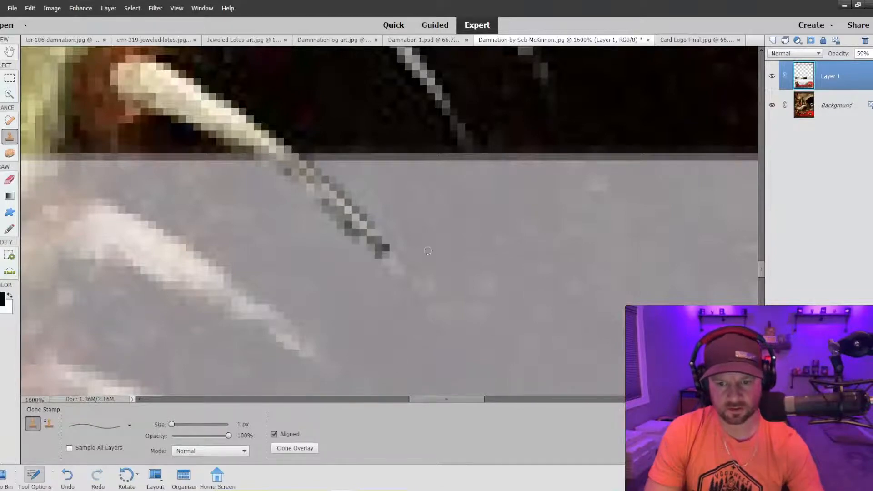
pyautogui.moveTo(442, 399); pyautogui.dragTo(518, 400)
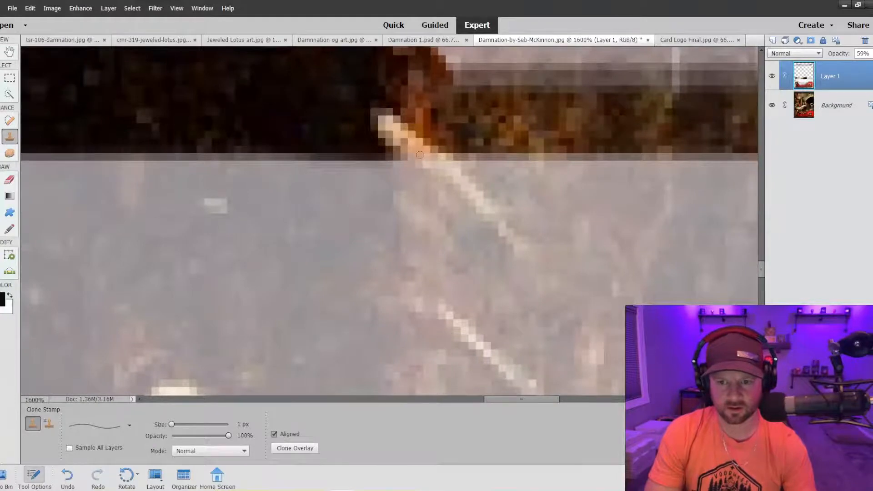
pyautogui.moveTo(435, 165); pyautogui.dragTo(483, 211)
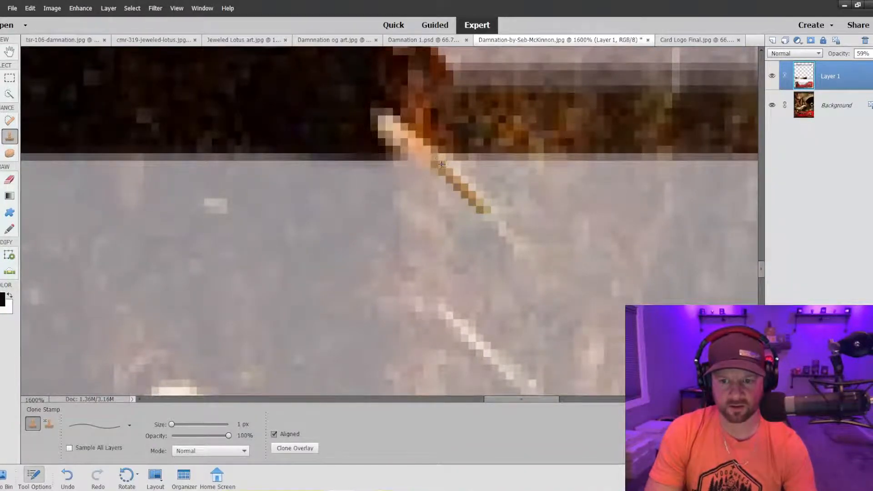
pyautogui.moveTo(441, 165); pyautogui.dragTo(478, 200)
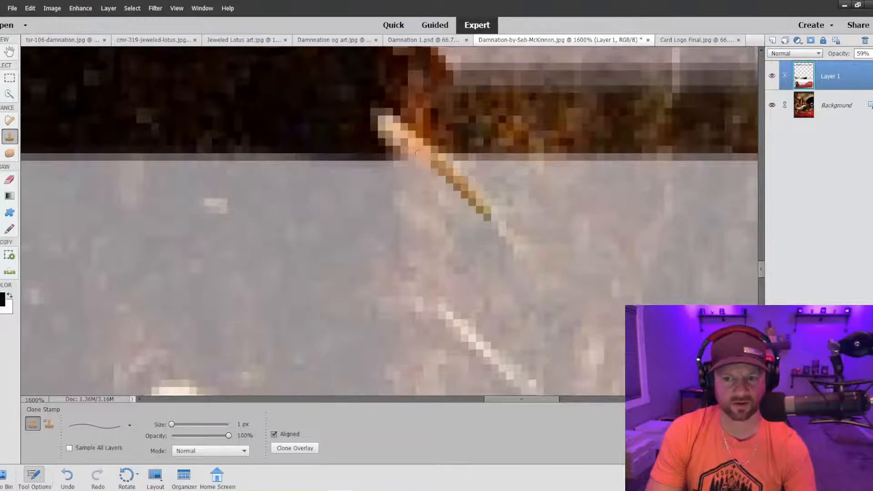
pyautogui.moveTo(434, 164); pyautogui.dragTo(464, 188)
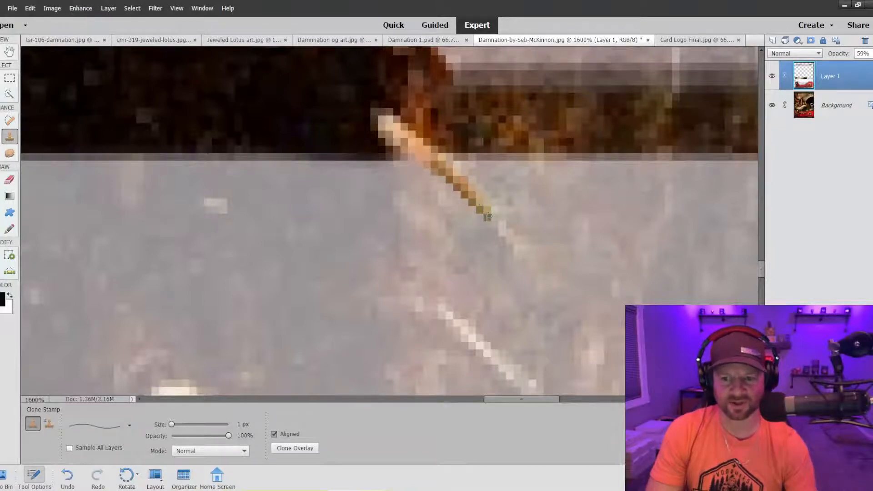
# Review the cloned lower teeth against the whole card and up close along the text box's top edge.
pyautogui.hotkey('ctrl', '-')
pyautogui.hotkey('ctrl', '-')
pyautogui.hotkey('ctrl', '-')
pyautogui.hotkey('ctrl', '-')
pyautogui.hotkey('ctrl', '-')
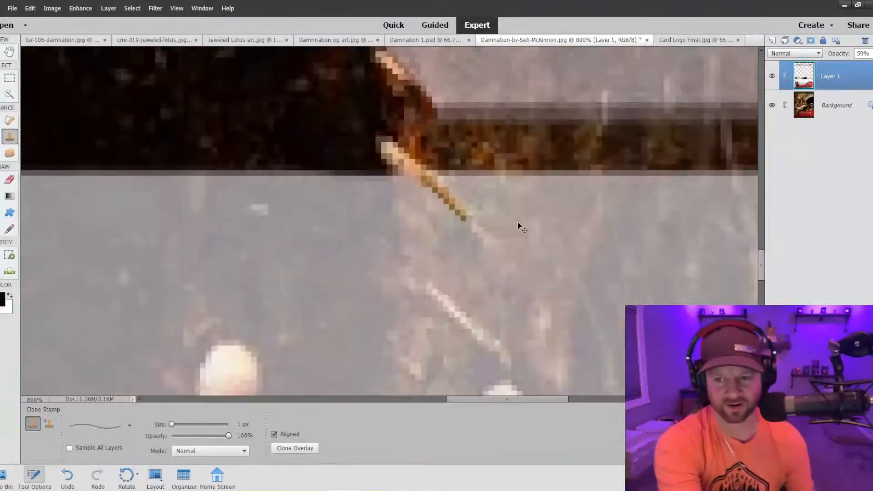
pyautogui.hotkey('ctrl', '-')
pyautogui.hotkey('ctrl', '-')
pyautogui.hotkey('ctrl', '-')
pyautogui.hotkey('ctrl', '-')
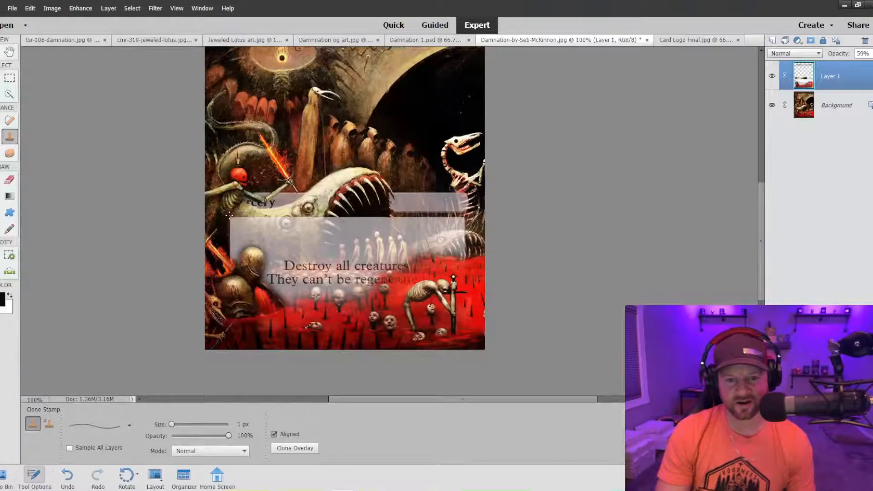
pyautogui.hotkey('ctrl', '+')
pyautogui.hotkey('ctrl', '+')
pyautogui.hotkey('ctrl', '+')
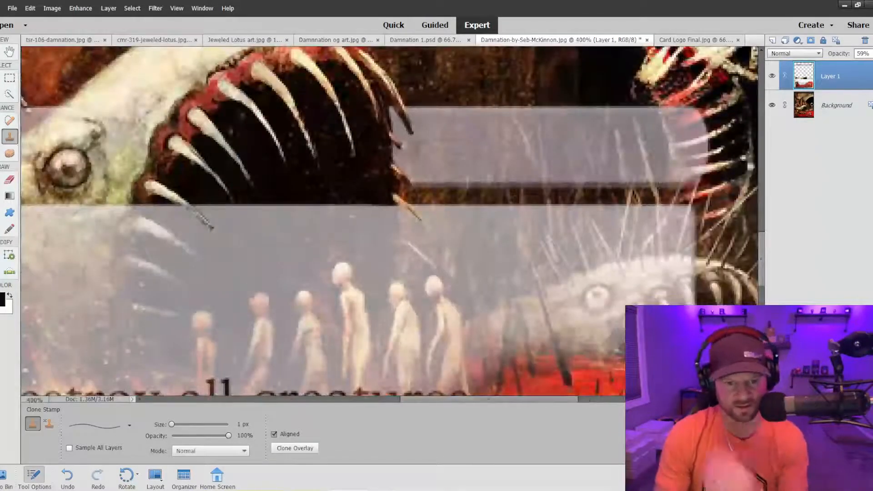
# Enlarge the Clone Stamp brush to 20 px at the text box corner beside the monster's neck.
pyautogui.moveTo(510, 399); pyautogui.dragTo(397, 393)
pyautogui.press(']')
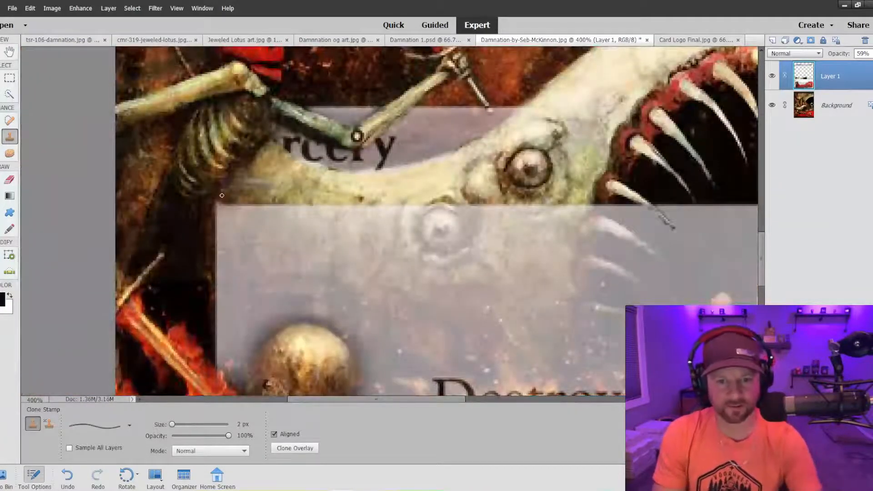
pyautogui.press(']')
pyautogui.press(']')
pyautogui.press(']')
pyautogui.press(']')
pyautogui.press(']')
pyautogui.press(']')
pyautogui.press(']')
pyautogui.press(']')
pyautogui.press(']')
pyautogui.press(']')
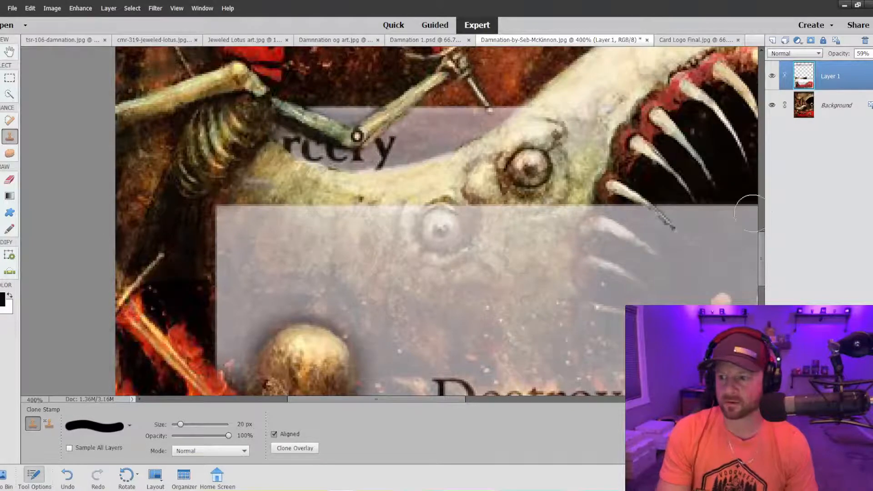
# Check how the monster's neck and jaws overlap the Sorcery bar and text box, up close and across the whole card.
pyautogui.scroll(3, 759, 214)
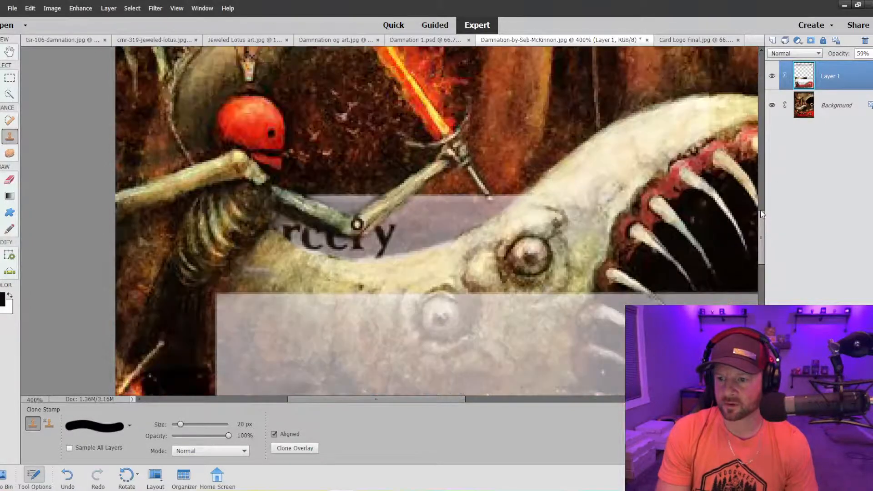
pyautogui.moveTo(762, 214); pyautogui.dragTo(760, 229)
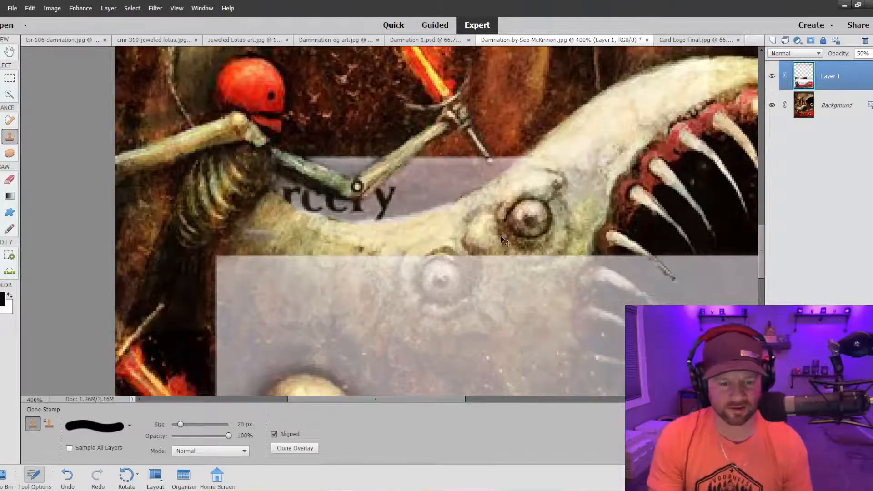
pyautogui.hotkey('ctrl', '-')
pyautogui.hotkey('ctrl', '-')
pyautogui.hotkey('ctrl', '-')
pyautogui.hotkey('ctrl', '-')
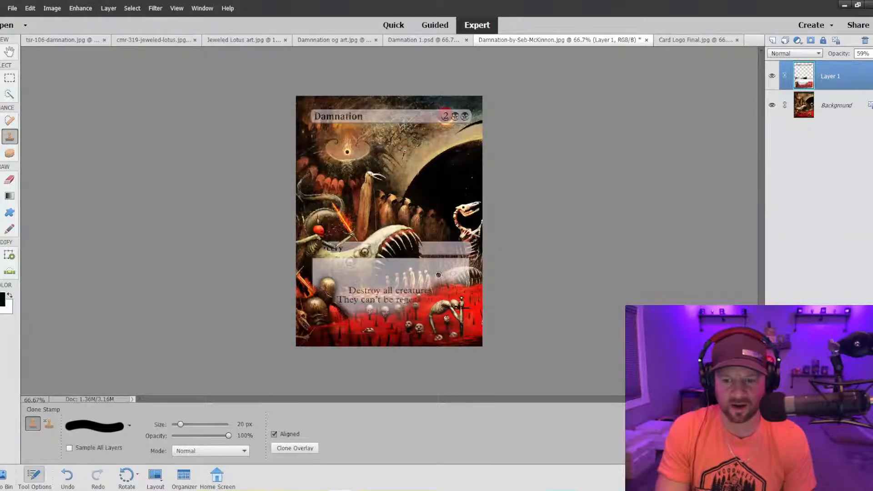
pyautogui.hotkey('ctrl', '=')
pyautogui.hotkey('ctrl', '=')
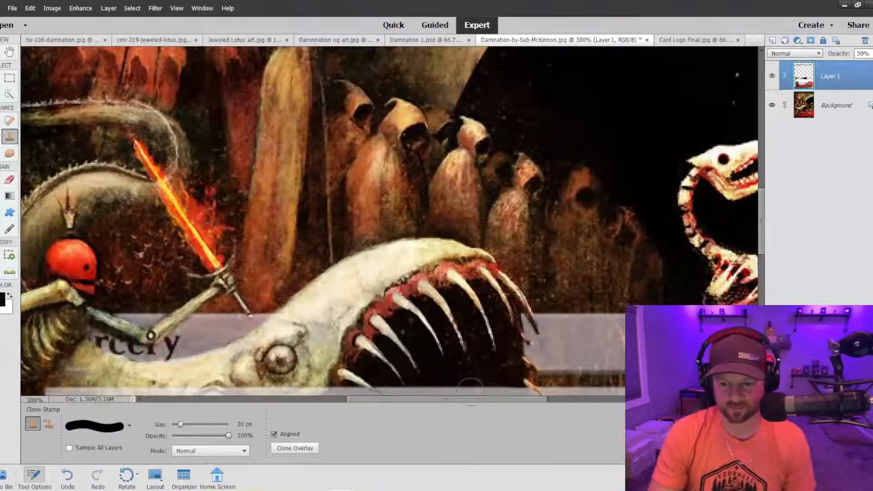
# Try to clone the small monster's head over the text box and blood pool with the hard 20 px Clone Stamp brush.
pyautogui.moveTo(456, 398); pyautogui.dragTo(535, 399)
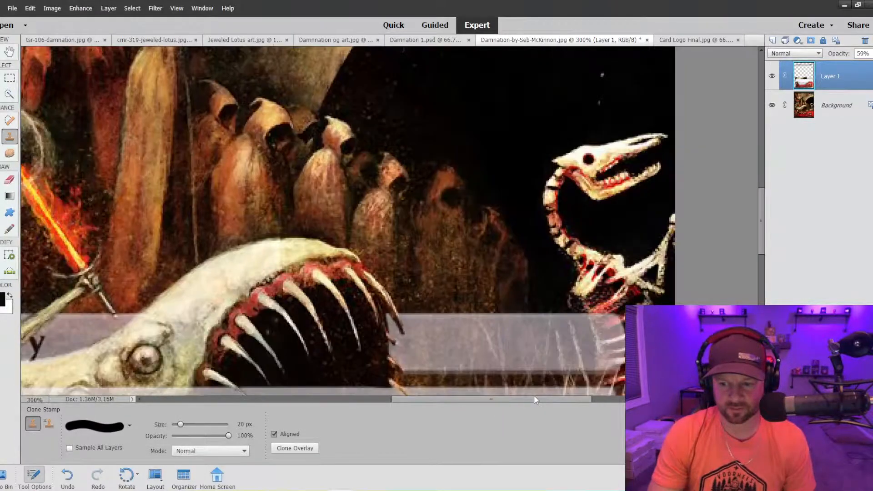
pyautogui.scroll(-6, 377, 291)
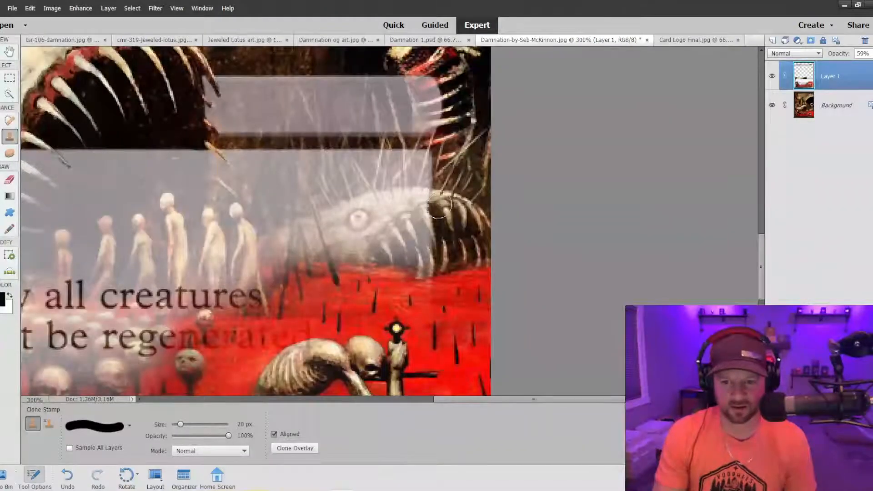
pyautogui.moveTo(439, 205)
pyautogui.mouseDown()
pyautogui.moveTo(368, 208)
pyautogui.moveTo(277, 247)
pyautogui.moveTo(406, 258)
pyautogui.moveTo(425, 251)
pyautogui.moveTo(426, 229)
pyautogui.moveTo(341, 236)
pyautogui.moveTo(464, 263)
pyautogui.moveTo(317, 261)
pyautogui.moveTo(412, 273)
pyautogui.moveTo(297, 257)
pyautogui.moveTo(389, 264)
pyautogui.mouseUp()
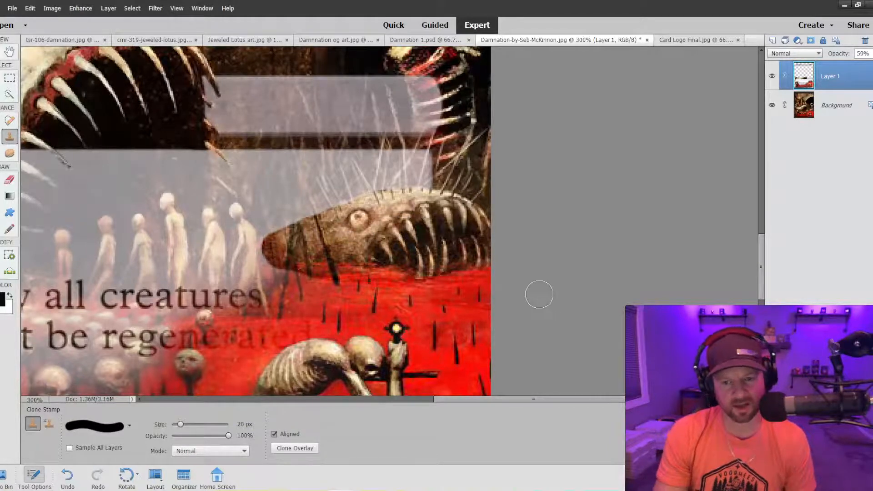
pyautogui.hotkey('ctrl', 'z')
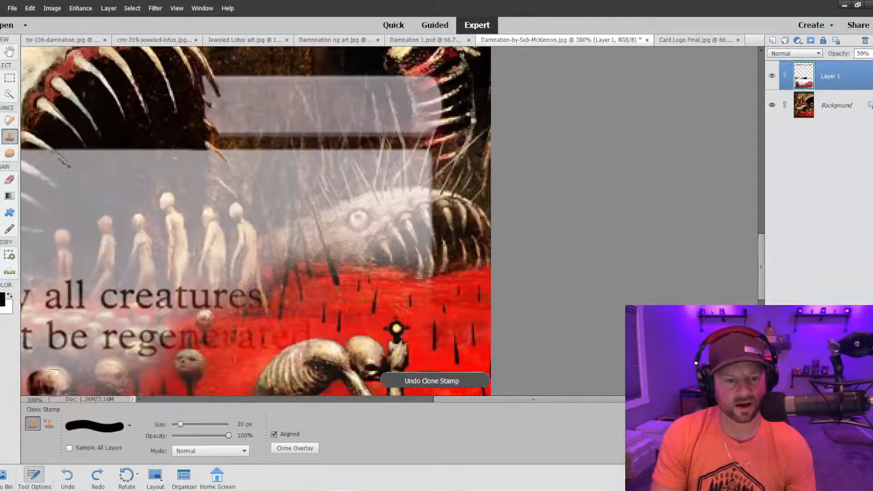
# Switch the Clone Stamp to a soft 50 px brush and clone the small monster's teeth and lower jaw over the text box.
pyautogui.click(129, 425)
pyautogui.click(110, 375)
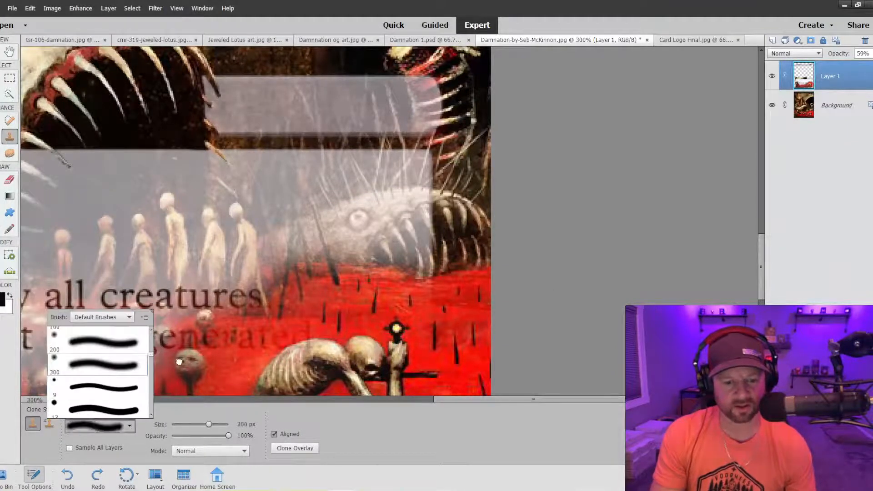
pyautogui.press('[')
pyautogui.press('[')
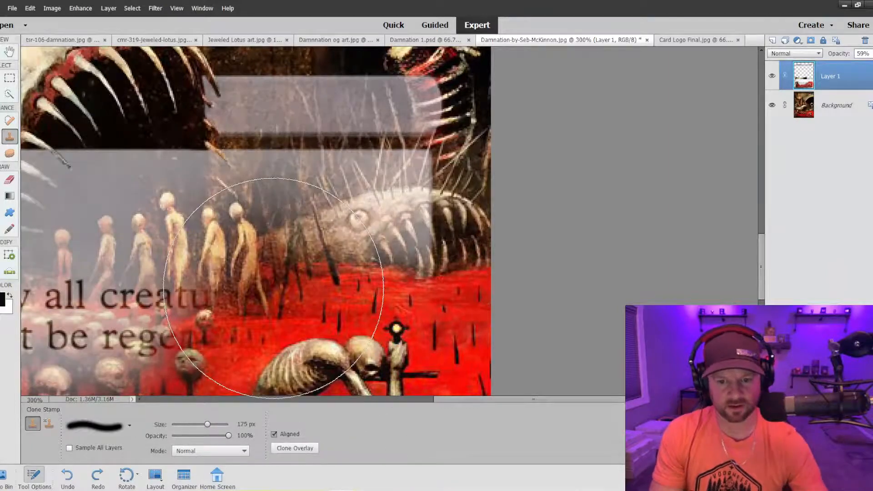
pyautogui.press('[')
pyautogui.press('[')
pyautogui.press('[')
pyautogui.press('[')
pyautogui.press('[')
pyautogui.press('[')
pyautogui.press('[')
pyautogui.press('[')
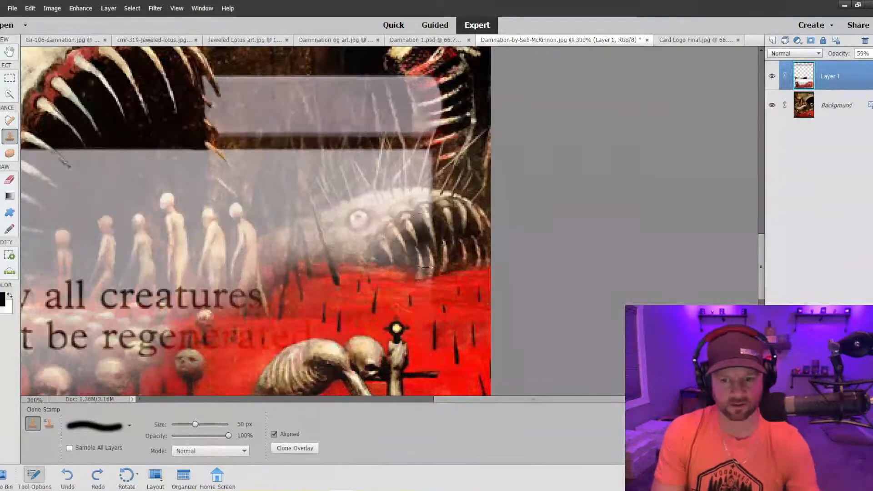
pyautogui.moveTo(404, 252)
pyautogui.mouseDown()
pyautogui.moveTo(409, 214)
pyautogui.moveTo(332, 227)
pyautogui.moveTo(399, 255)
pyautogui.mouseUp()
pyautogui.press('[')
pyautogui.moveTo(318, 232); pyautogui.dragTo(303, 248)
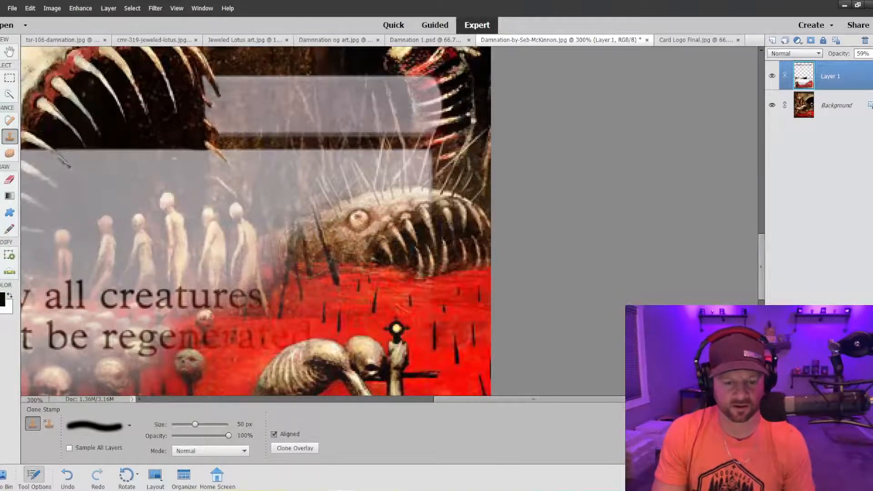
pyautogui.hotkey('ctrl', 'z')
# Reduce the soft brush to 25 px and clone the small monster's eye and upper head over the text box.
pyautogui.press('[')
pyautogui.press('[')
pyautogui.press('[')
pyautogui.press('[')
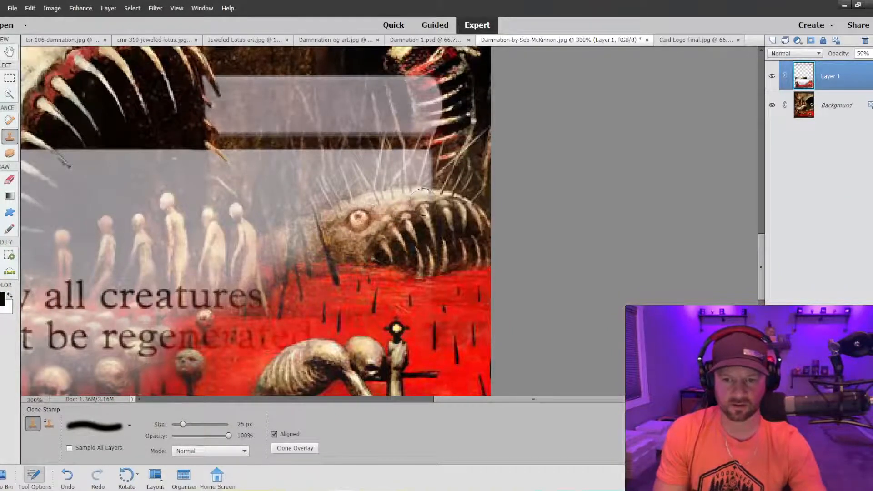
pyautogui.moveTo(389, 204); pyautogui.dragTo(329, 216)
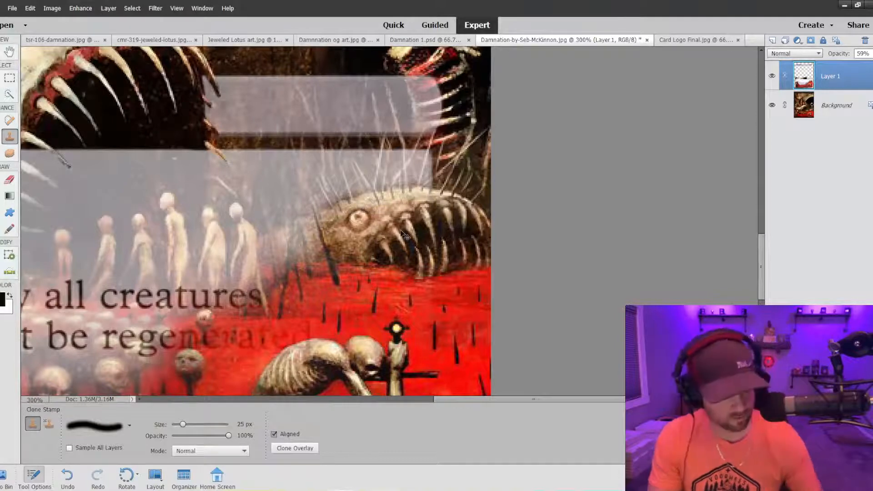
pyautogui.hotkey('ctrl', 'z')
# Try to extend the cloned head toward the snout and the blood beneath it at 100% opacity.
pyautogui.moveTo(439, 207)
pyautogui.mouseDown()
pyautogui.moveTo(357, 219)
pyautogui.moveTo(278, 245)
pyautogui.moveTo(362, 250)
pyautogui.moveTo(281, 248)
pyautogui.moveTo(319, 287)
pyautogui.moveTo(286, 243)
pyautogui.moveTo(312, 287)
pyautogui.moveTo(306, 301)
pyautogui.moveTo(304, 265)
pyautogui.moveTo(348, 266)
pyautogui.mouseUp()
pyautogui.hotkey('ctrl', 'z')
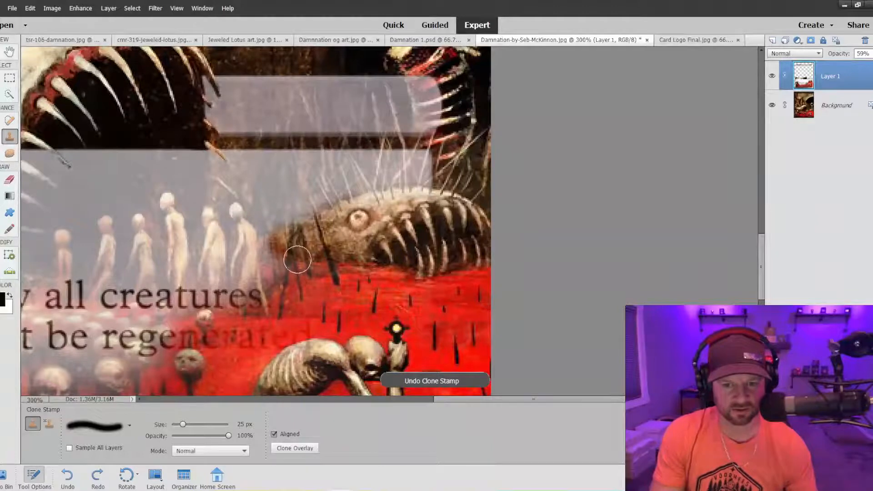
pyautogui.hotkey('ctrl', 'z')
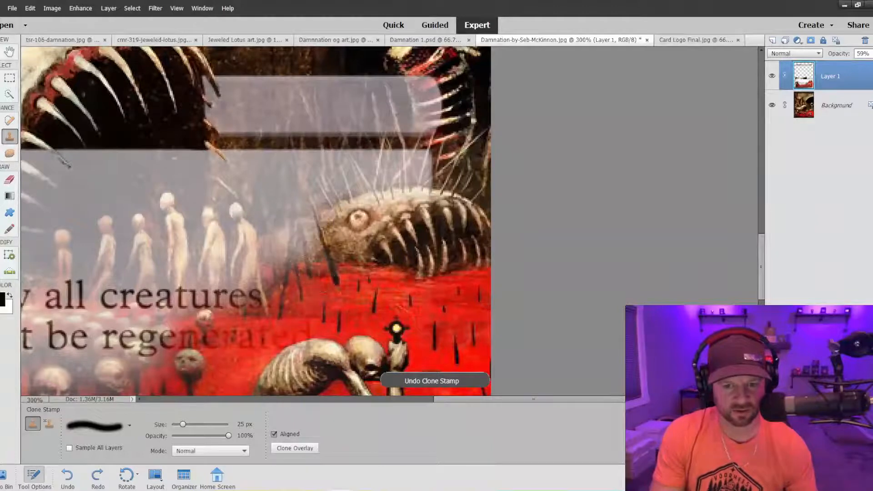
# Lower the Clone Stamp opacity to 66% and clone the small monster's forehead and snout into the text box.
pyautogui.click(209, 436)
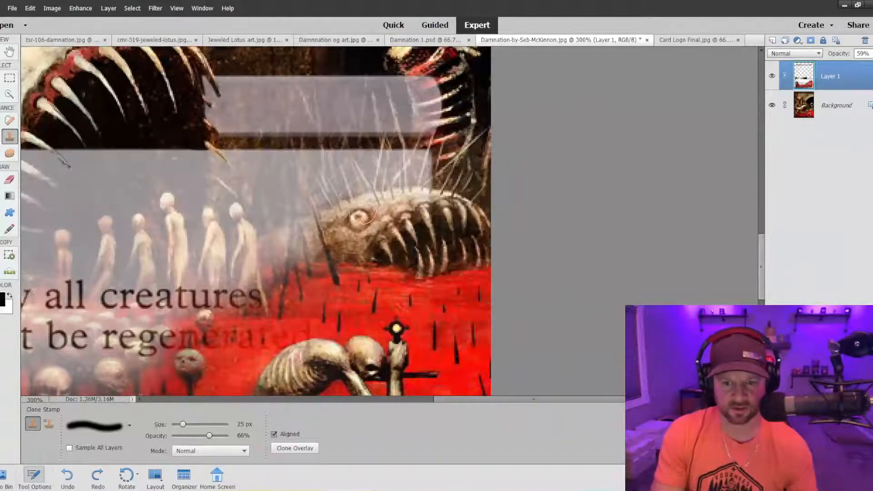
pyautogui.moveTo(362, 218)
pyautogui.mouseDown()
pyautogui.moveTo(280, 246)
pyautogui.moveTo(356, 244)
pyautogui.moveTo(267, 247)
pyautogui.moveTo(340, 261)
pyautogui.moveTo(276, 270)
pyautogui.moveTo(304, 280)
pyautogui.moveTo(355, 270)
pyautogui.moveTo(344, 237)
pyautogui.moveTo(278, 243)
pyautogui.moveTo(324, 242)
pyautogui.moveTo(395, 205)
pyautogui.mouseUp()
pyautogui.moveTo(348, 218)
pyautogui.mouseDown()
pyautogui.moveTo(309, 222)
pyautogui.moveTo(291, 234)
pyautogui.mouseUp()
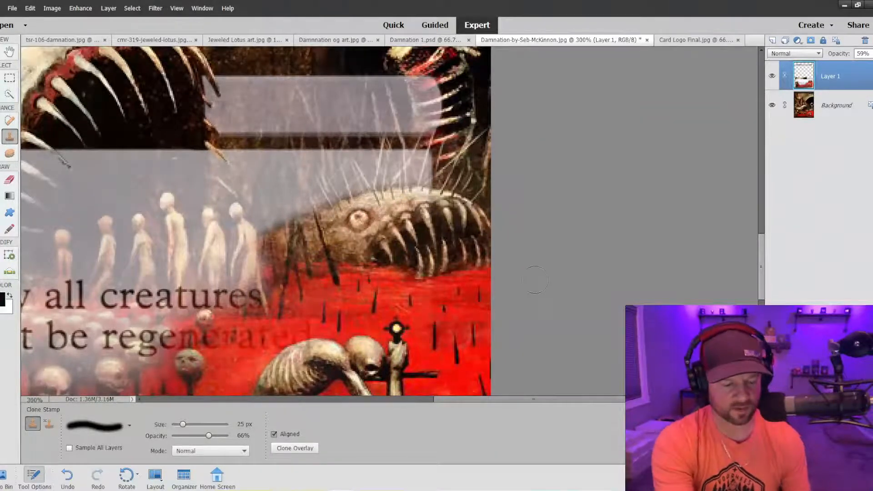
# Clone the blood pool along the faded lower edge of the text box, below the rules text, at 25 px and 66% opacity.
pyautogui.hotkey('ctrl', '-')
pyautogui.hotkey('ctrl', '-')
pyautogui.hotkey('ctrl', '-')
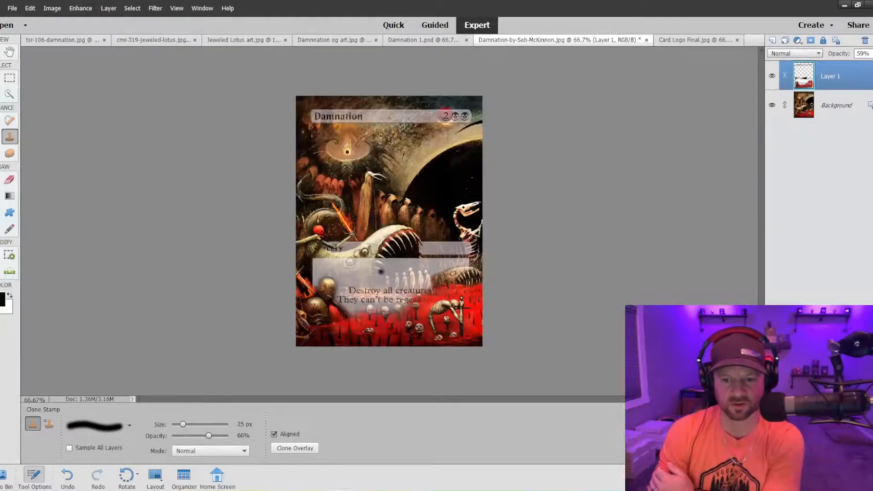
pyautogui.hotkey('ctrl', '=')
pyautogui.hotkey('ctrl', '=')
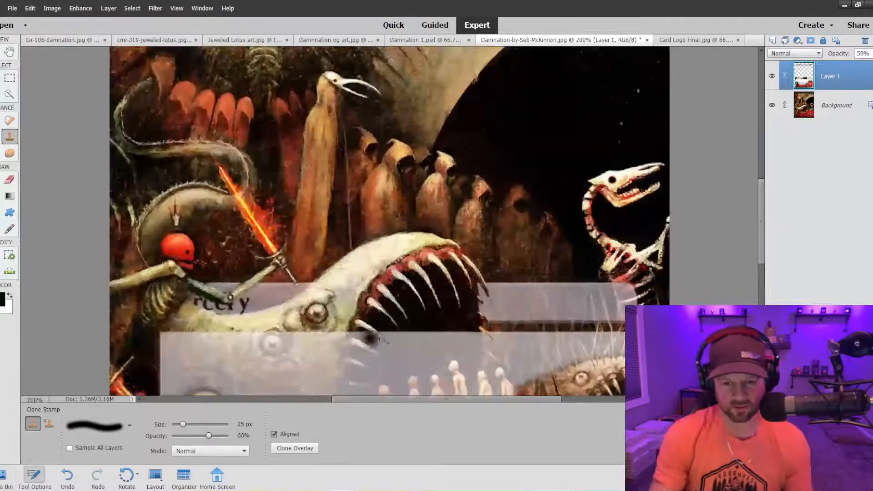
pyautogui.scroll(-5, 371, 339)
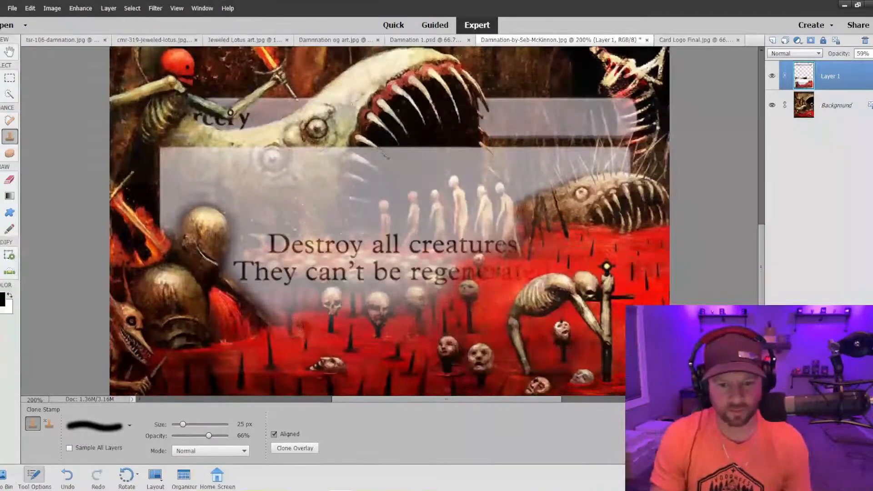
pyautogui.moveTo(293, 327)
pyautogui.mouseDown()
pyautogui.moveTo(281, 322)
pyautogui.moveTo(294, 320)
pyautogui.moveTo(261, 321)
pyautogui.moveTo(345, 317)
pyautogui.moveTo(291, 330)
pyautogui.moveTo(365, 320)
pyautogui.moveTo(437, 325)
pyautogui.moveTo(472, 298)
pyautogui.moveTo(456, 296)
pyautogui.moveTo(405, 322)
pyautogui.moveTo(362, 325)
pyautogui.mouseUp()
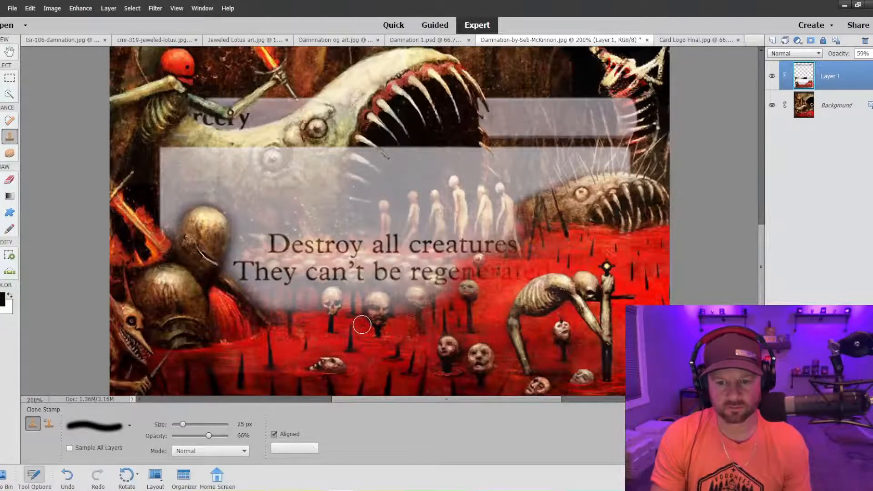
# Set the Clone Stamp to 15 px and 31% opacity and blend the text box's lower edge under "They" into the blood pool.
pyautogui.press('[')
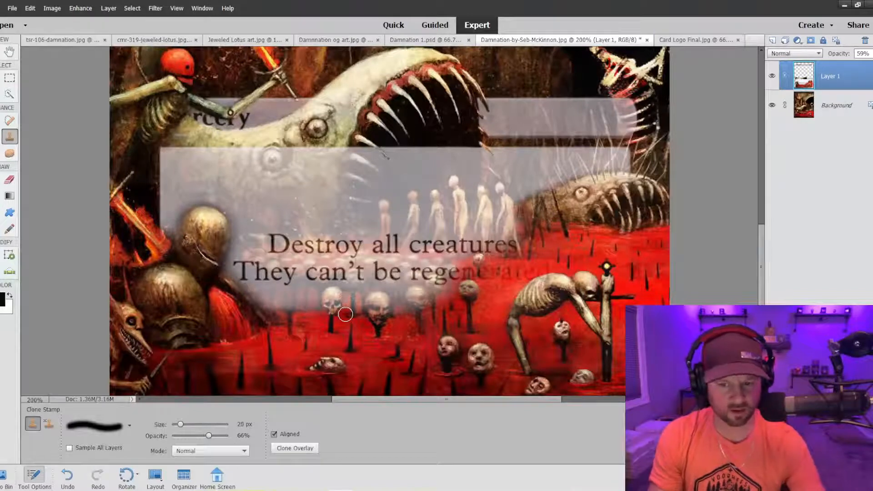
pyautogui.press('[')
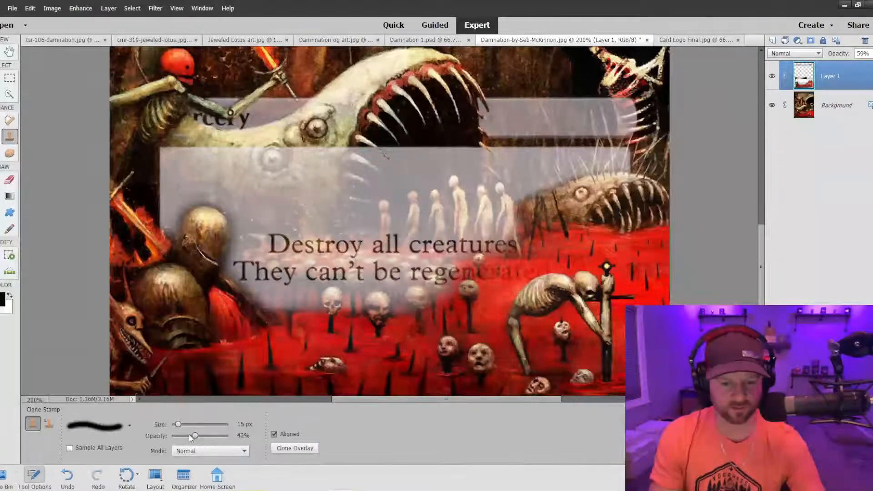
pyautogui.moveTo(190, 436); pyautogui.dragTo(184, 436)
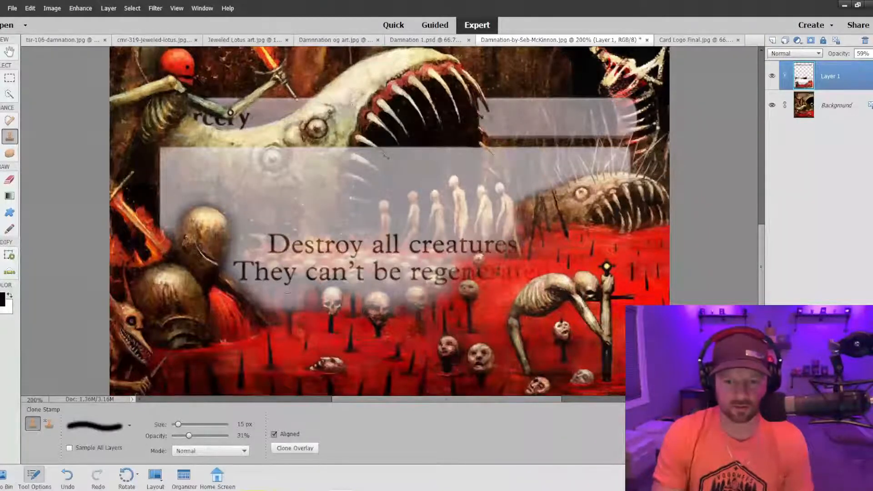
pyautogui.click(303, 294)
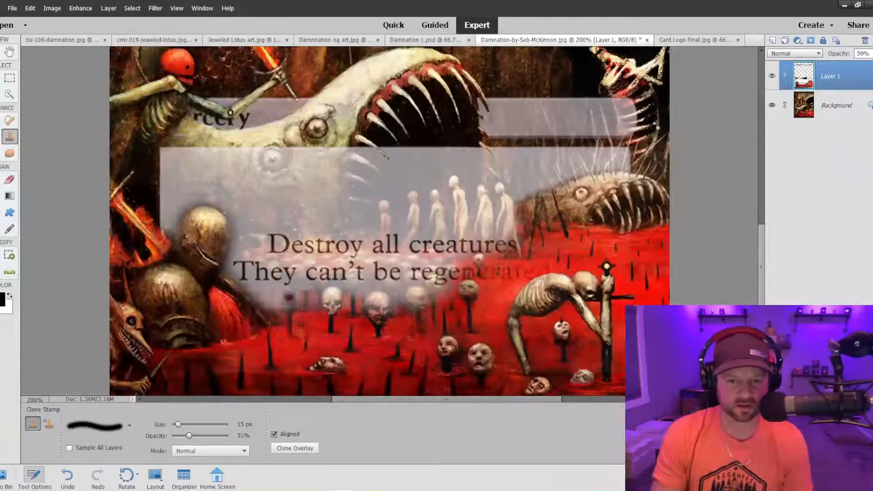
pyautogui.click(270, 298)
pyautogui.click(267, 300)
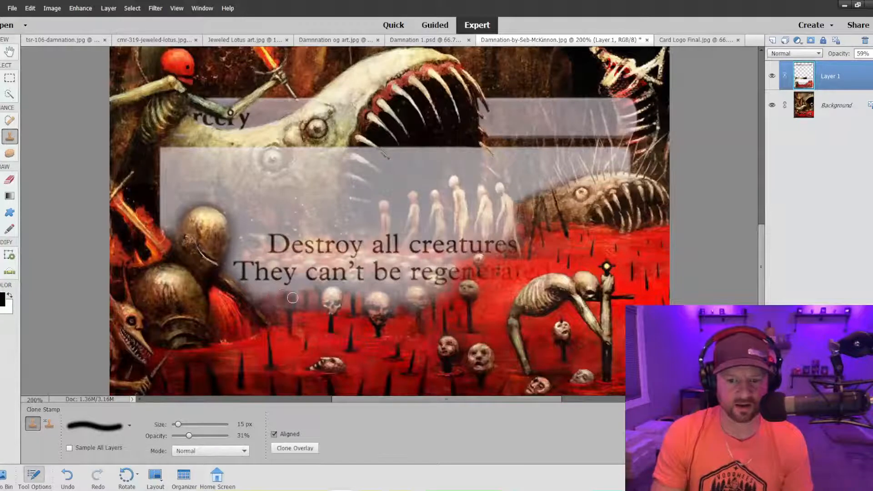
pyautogui.click(297, 298)
pyautogui.click(286, 301)
pyautogui.click(269, 300)
pyautogui.click(255, 298)
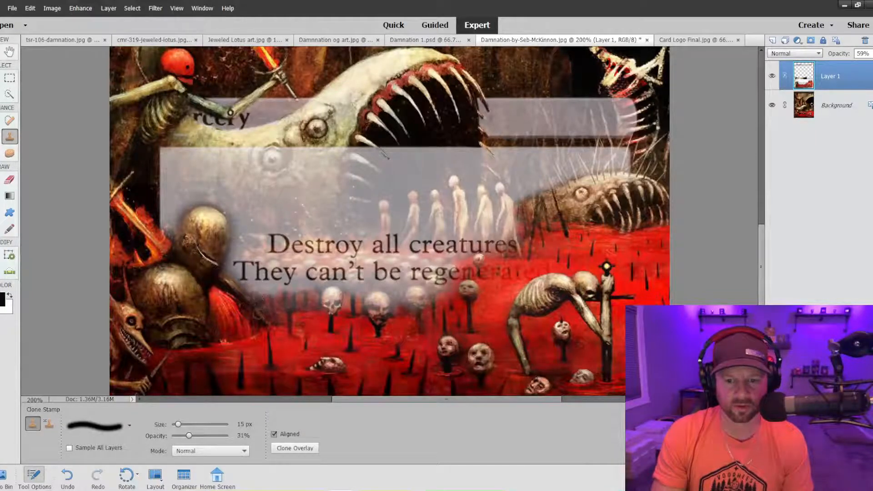
# Soften the rest of the text box's lower edge around the staked skulls with light Clone Stamp dabs.
pyautogui.keyDown('alt'); pyautogui.click(354, 304); pyautogui.keyUp('alt')
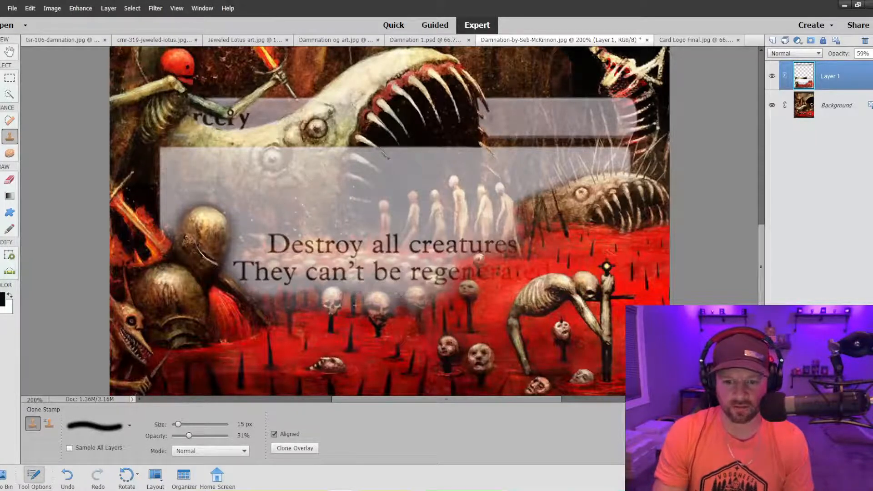
pyautogui.click(452, 297)
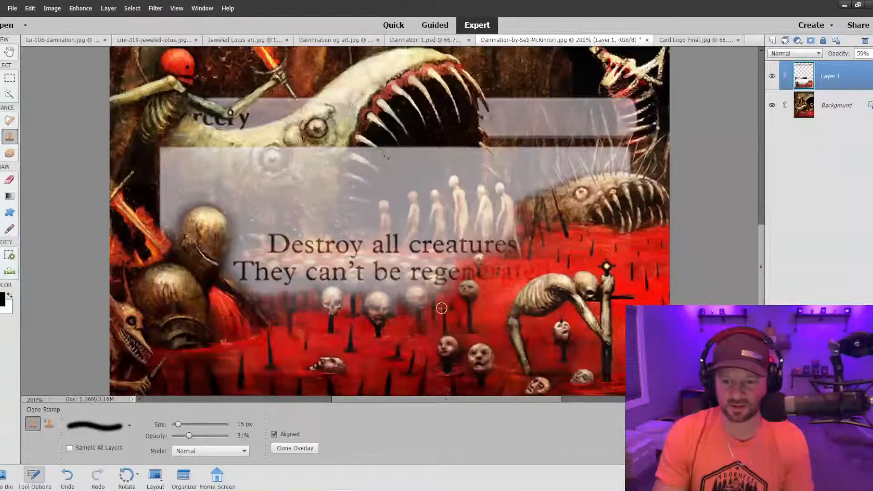
pyautogui.keyDown('alt'); pyautogui.click(450, 297); pyautogui.keyUp('alt')
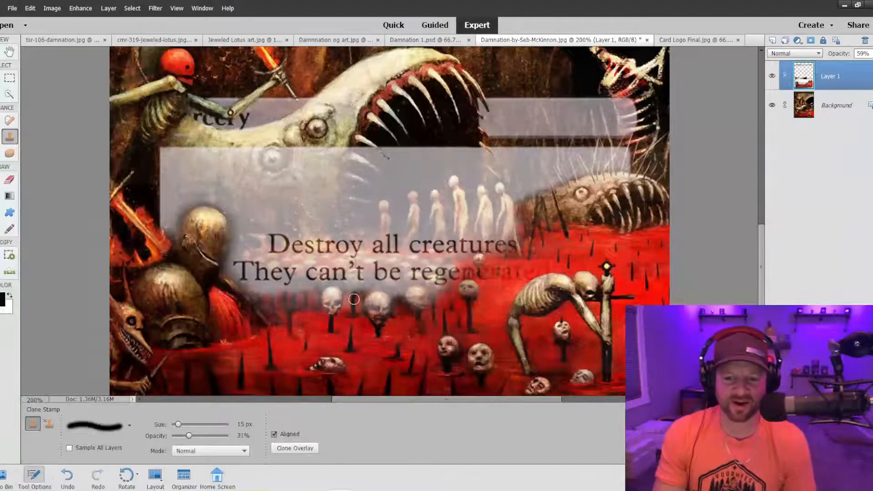
pyautogui.keyDown('alt'); pyautogui.click(277, 298); pyautogui.keyUp('alt')
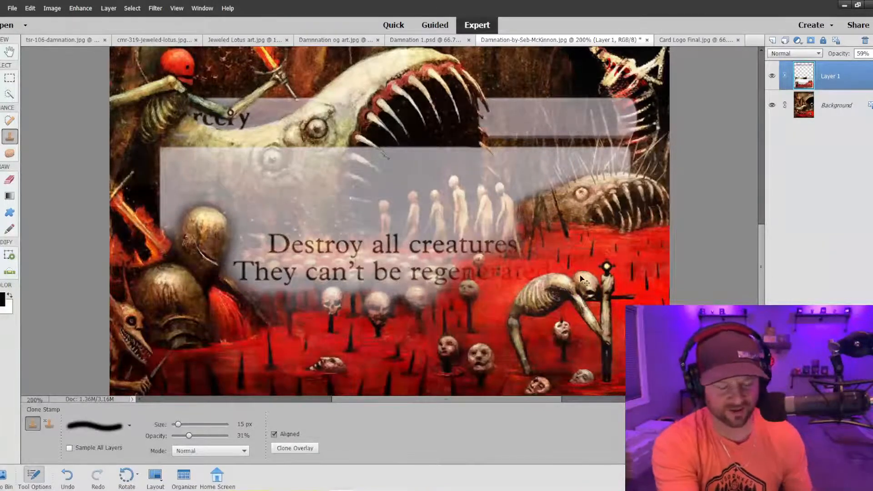
# Paste the round CS logo copied from Card Logo Final.jpg onto the Seb McKinnon Damnation card.
pyautogui.hotkey('ctrl', '-')
pyautogui.hotkey('ctrl', '-')
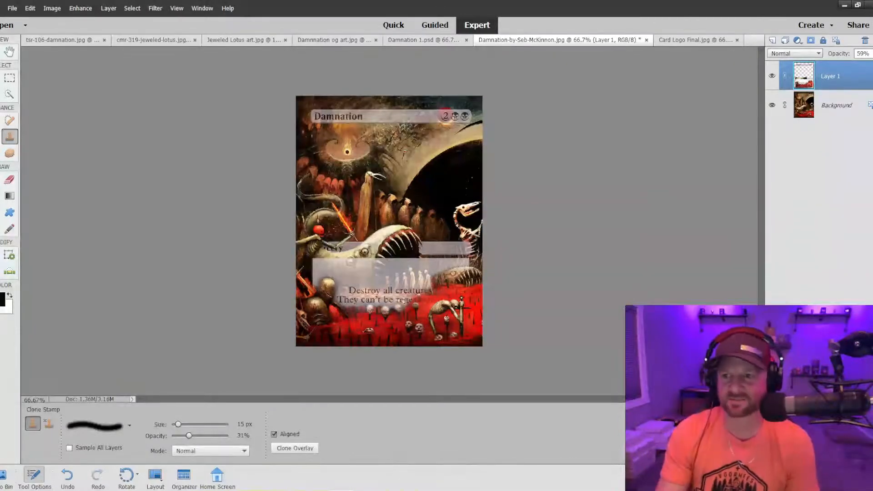
pyautogui.click(692, 40)
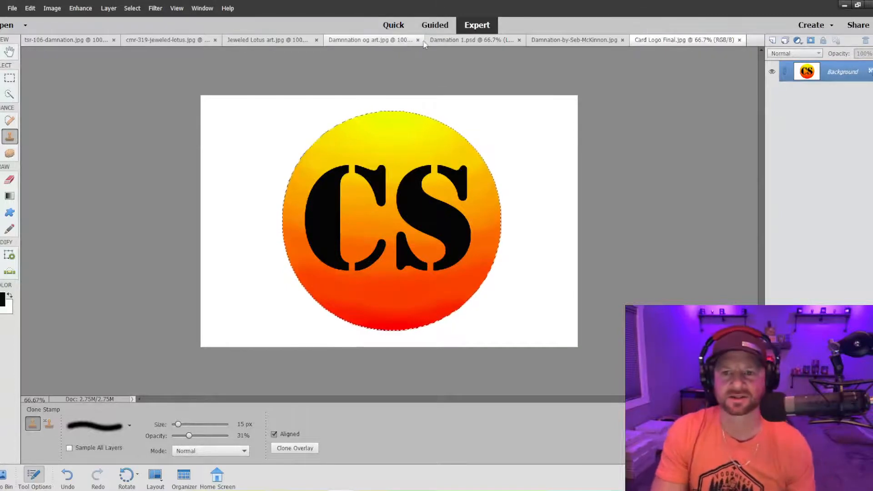
pyautogui.click(470, 43)
pyautogui.click(585, 43)
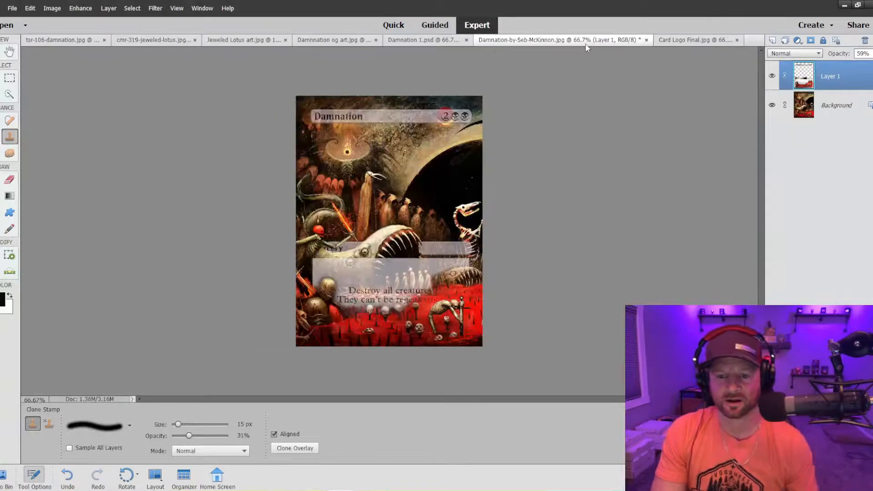
pyautogui.hotkey('ctrl', 'v')
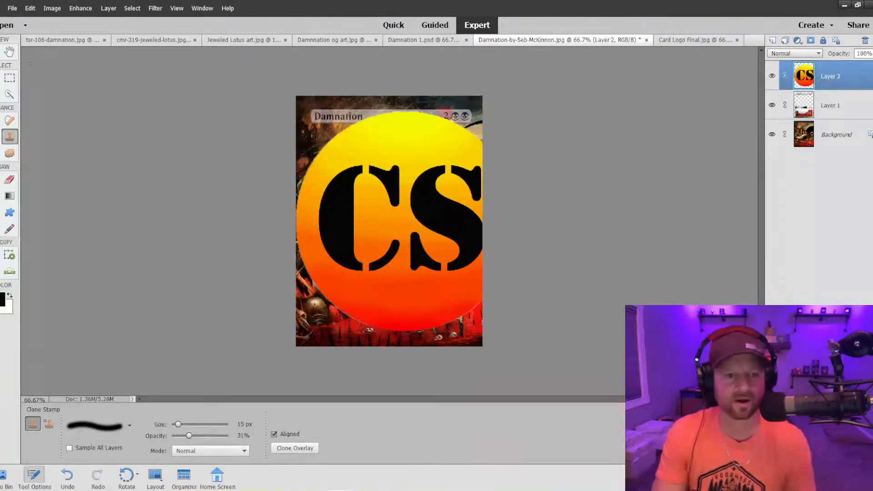
# Shrink the pasted CS logo proportionally to 5.09% and move it to the flaming bowl in the artwork's upper-left area.
pyautogui.press('v')
pyautogui.moveTo(296, 111); pyautogui.dragTo(447, 262)
pyautogui.moveTo(464, 291); pyautogui.dragTo(356, 216)
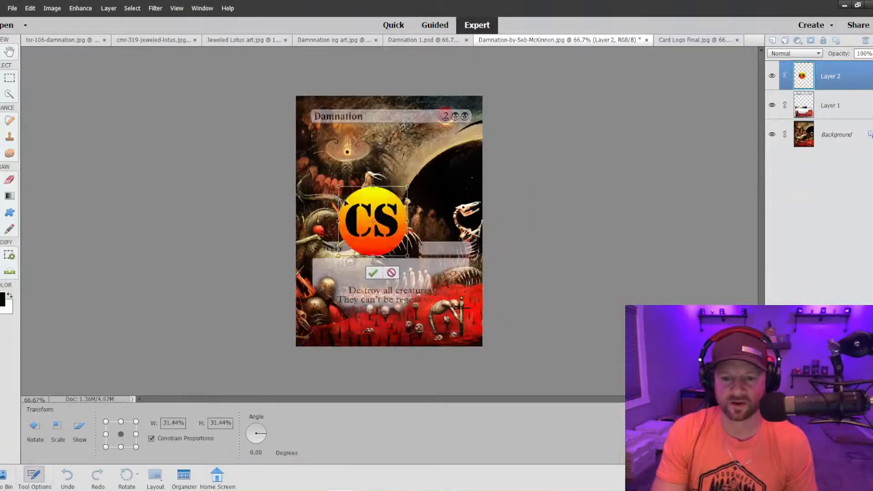
pyautogui.moveTo(338, 185); pyautogui.dragTo(355, 163)
# Scale the CS logo down to 2.20%, fit it over the glowing orb at the base of the flames, and apply the transform.
pyautogui.hotkey('ctrl', '=')
pyautogui.hotkey('ctrl', '=')
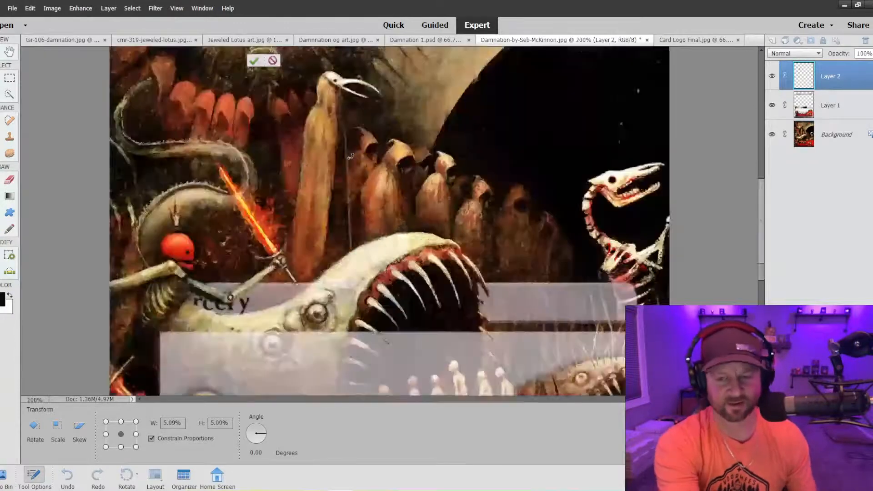
pyautogui.scroll(8, 351, 156)
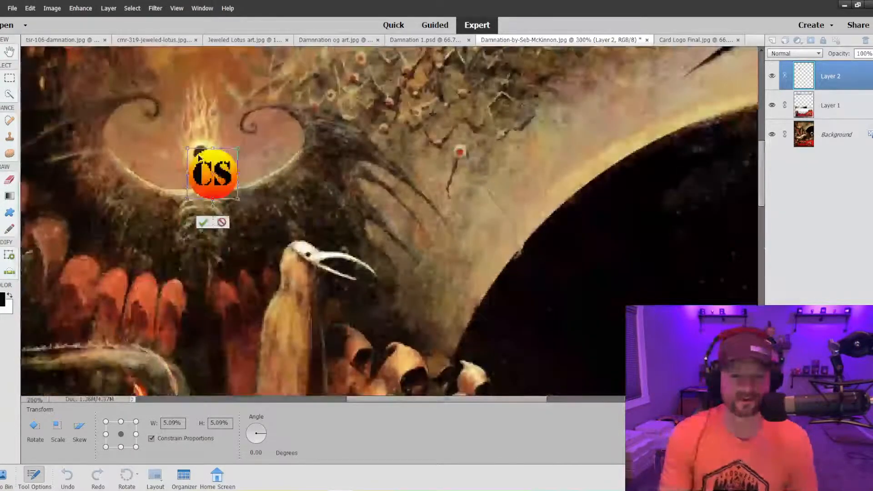
pyautogui.scroll(1, 199, 157)
pyautogui.moveTo(188, 162); pyautogui.dragTo(206, 169)
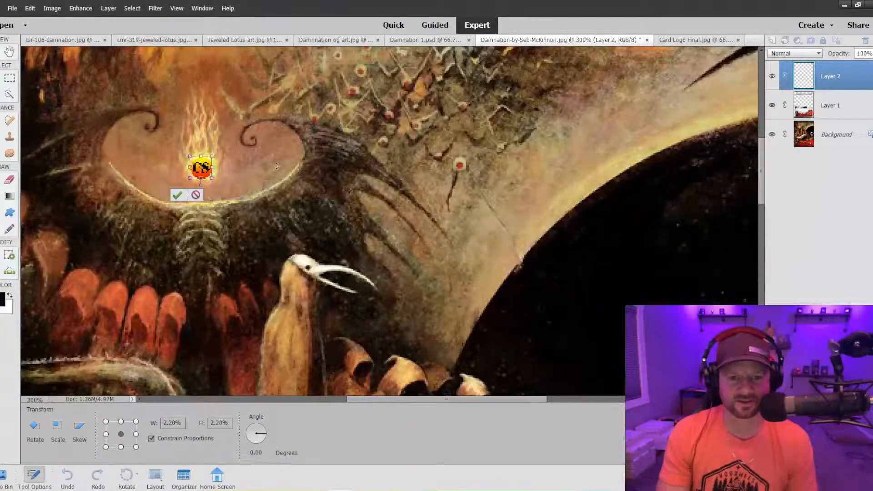
pyautogui.click(177, 195)
pyautogui.click(239, 180)
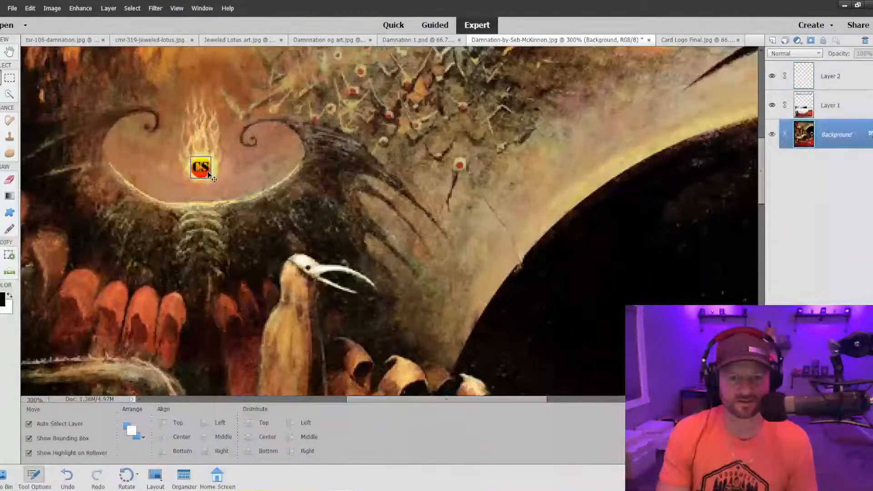
pyautogui.moveTo(205, 171); pyautogui.dragTo(207, 171)
pyautogui.click(257, 167)
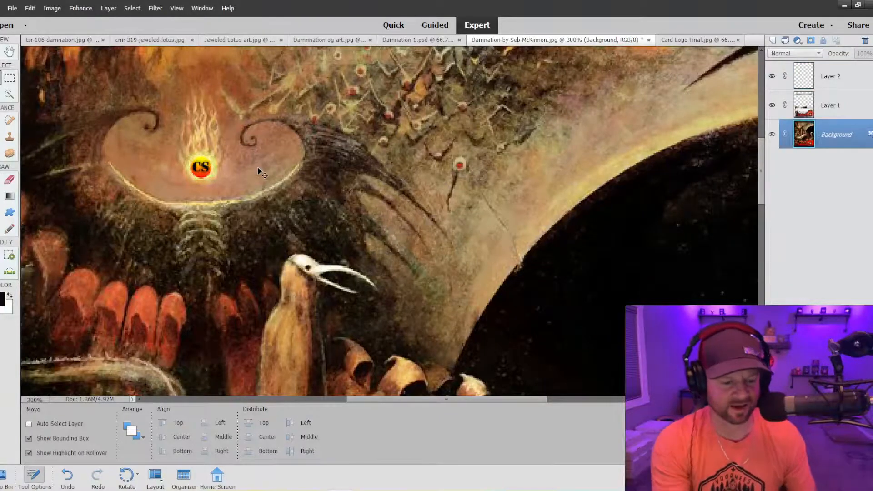
# Lower the opacity of the frame on Layer 1 of the Seb McKinnon Damnation card to 45%.
pyautogui.hotkey('ctrl', '-')
pyautogui.hotkey('ctrl', '-')
pyautogui.hotkey('ctrl', '-')
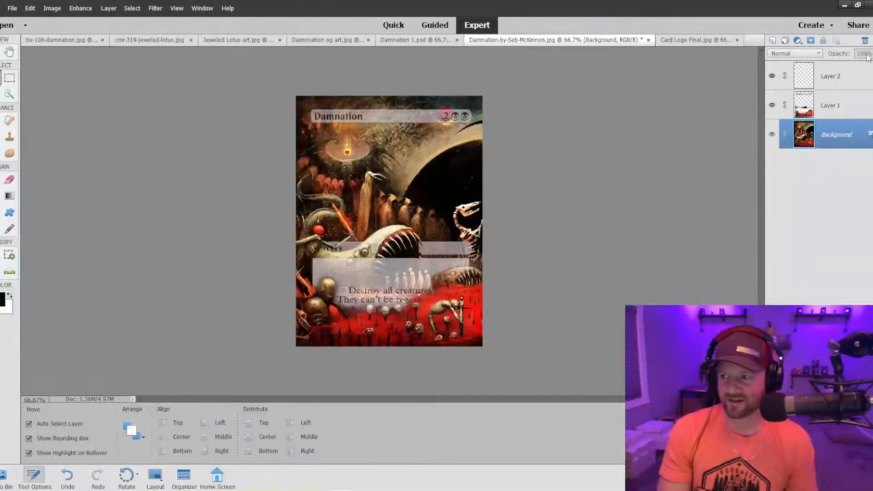
pyautogui.click(826, 103)
pyautogui.click(862, 54)
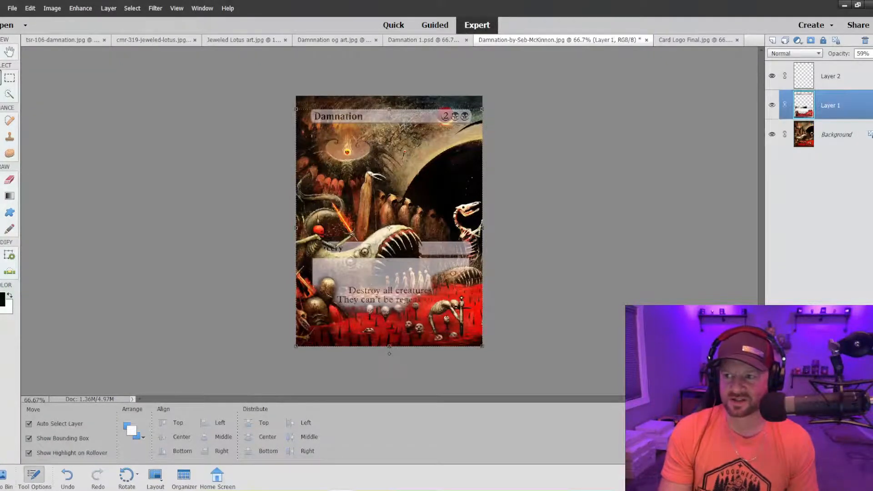
pyautogui.moveTo(858, 66); pyautogui.dragTo(855, 68)
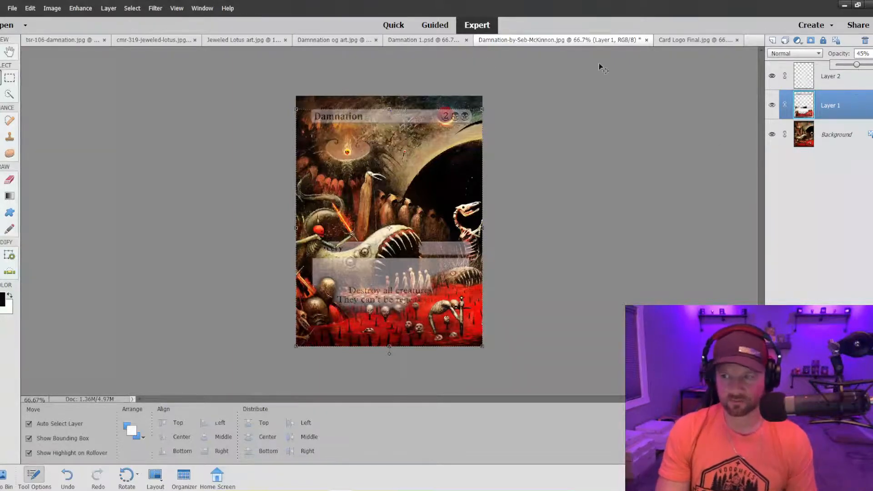
# Switch to Damnation 1.psd and reduce the opacity of its Layer 1 frame to 44%.
pyautogui.click(422, 40)
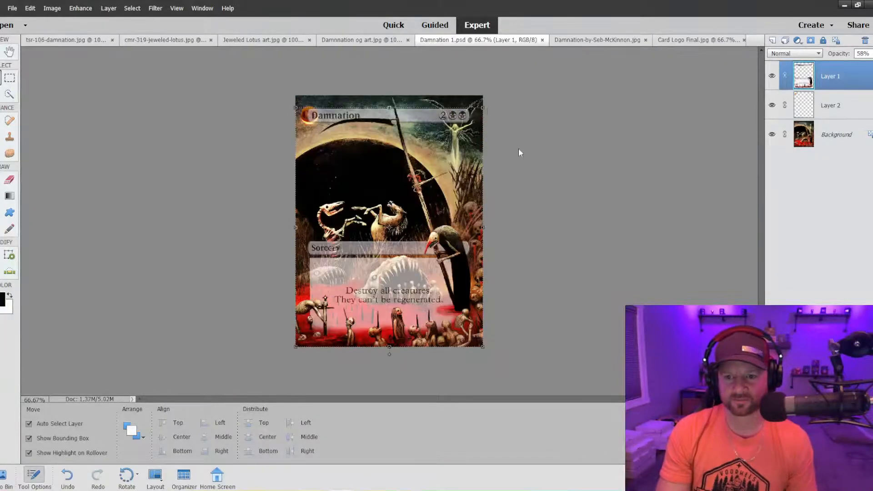
pyautogui.click(868, 54)
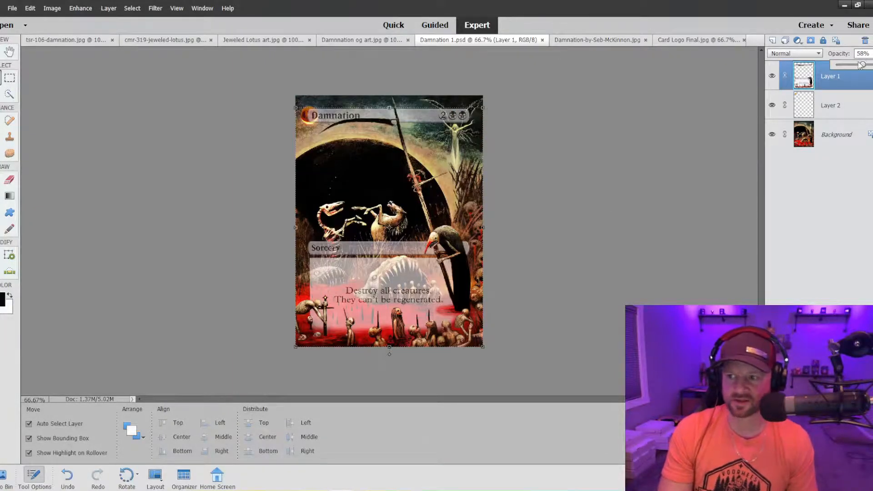
pyautogui.moveTo(860, 65); pyautogui.dragTo(859, 65)
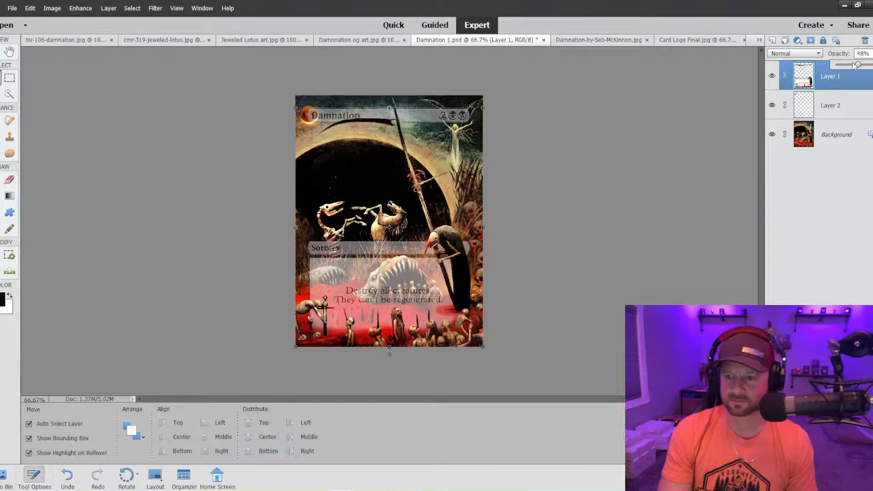
pyautogui.moveTo(857, 65); pyautogui.dragTo(856, 65)
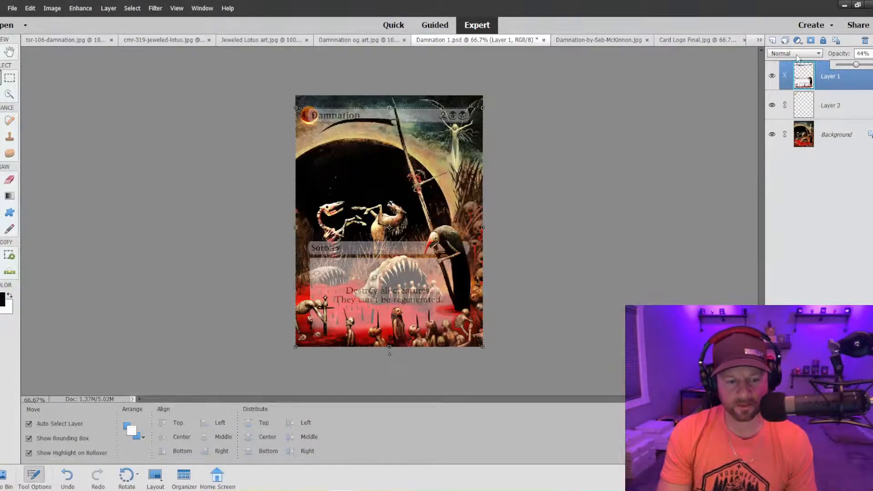
# Compare the two Damnation proxies, then review the original Jeweled Lotus card and the Jeweled Lotus full-art version.
pyautogui.click(591, 41)
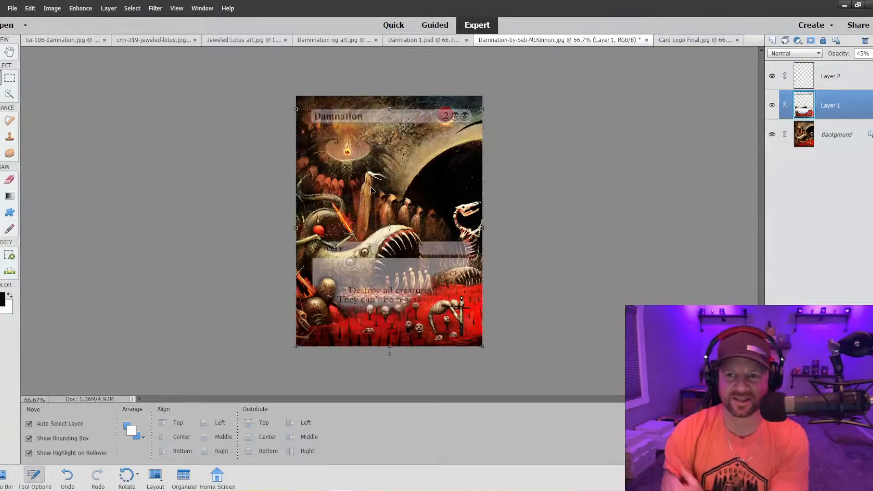
pyautogui.click(444, 40)
pyautogui.click(574, 41)
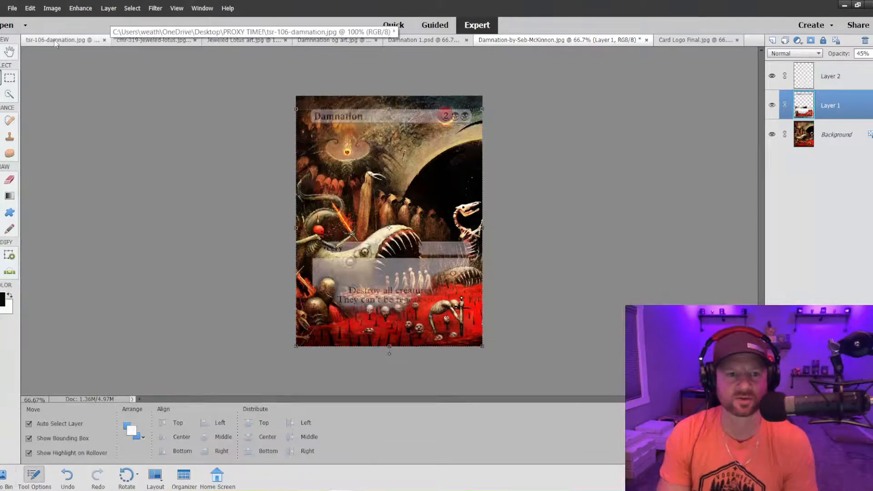
pyautogui.click(158, 45)
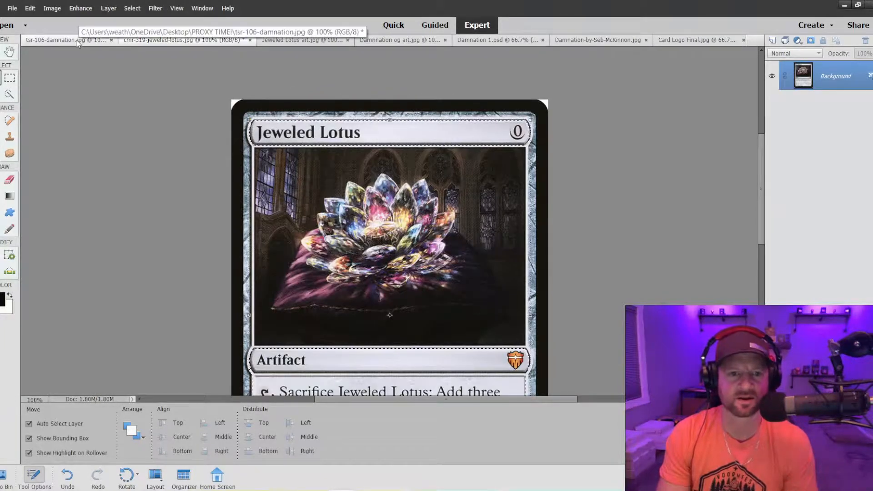
pyautogui.click(298, 44)
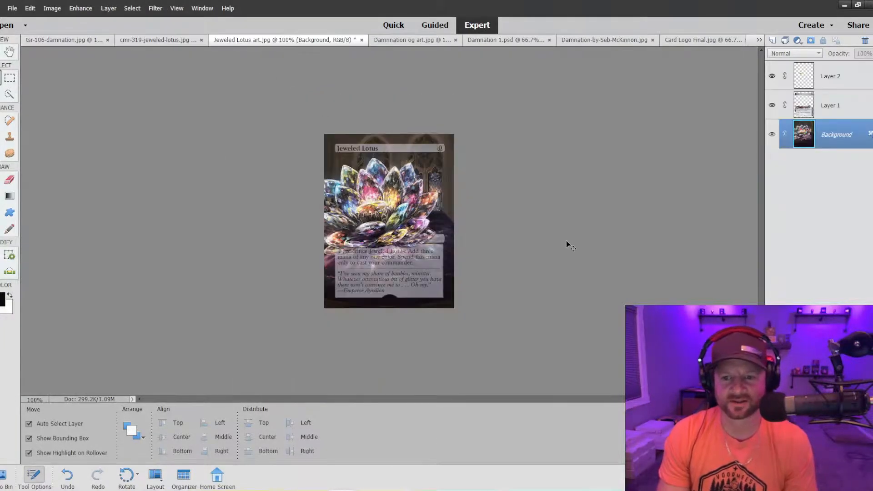